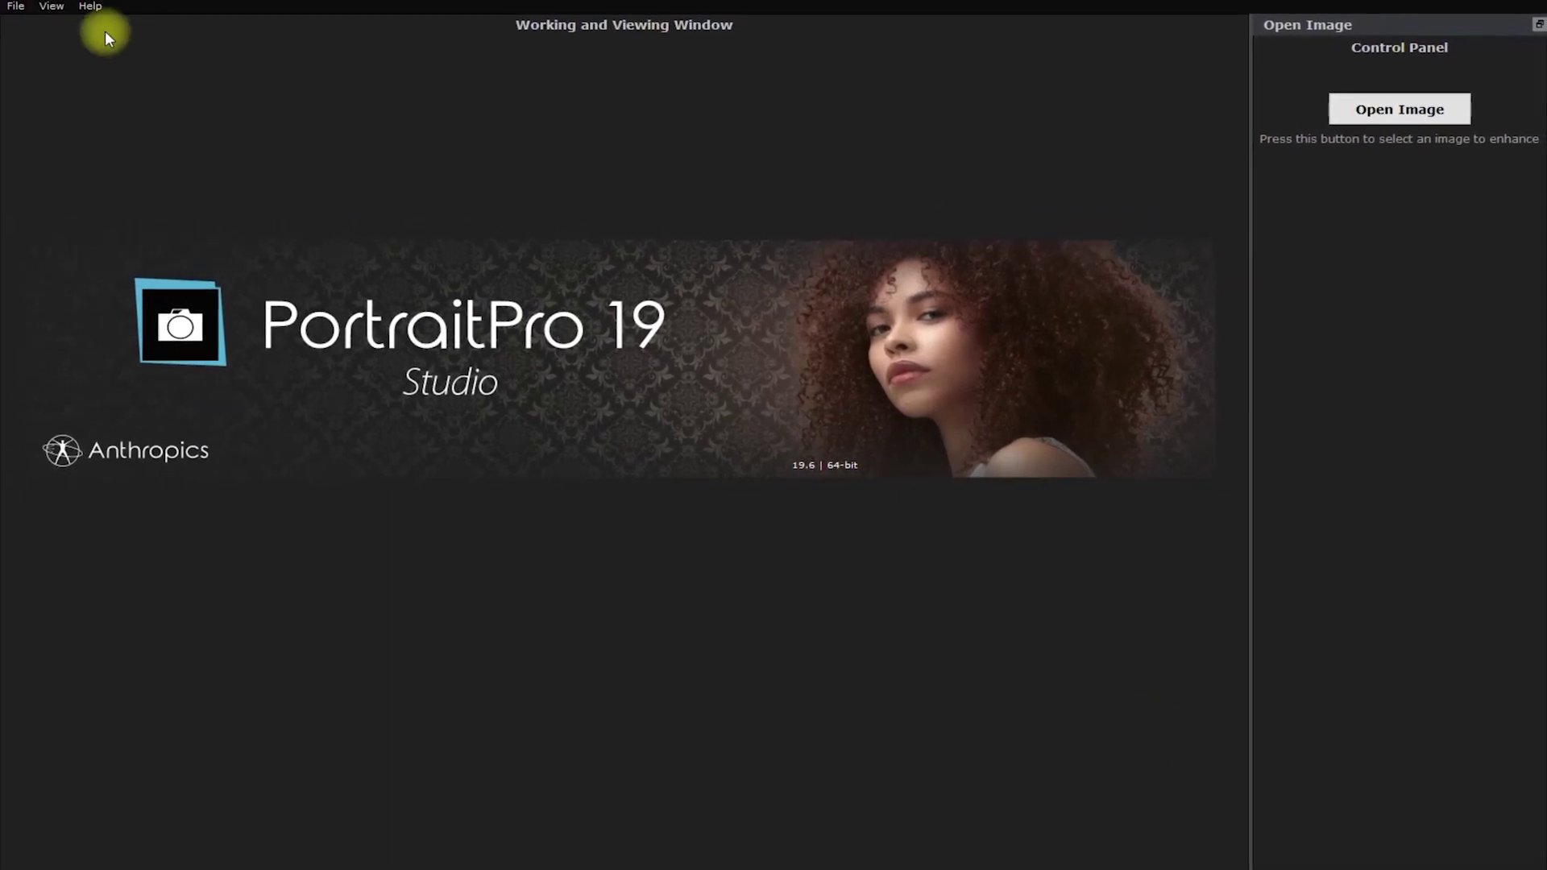
Check the PortraitPro version (19.6.1) in Help > About, then close the box.
left_click(90, 6)
left_click(163, 198)
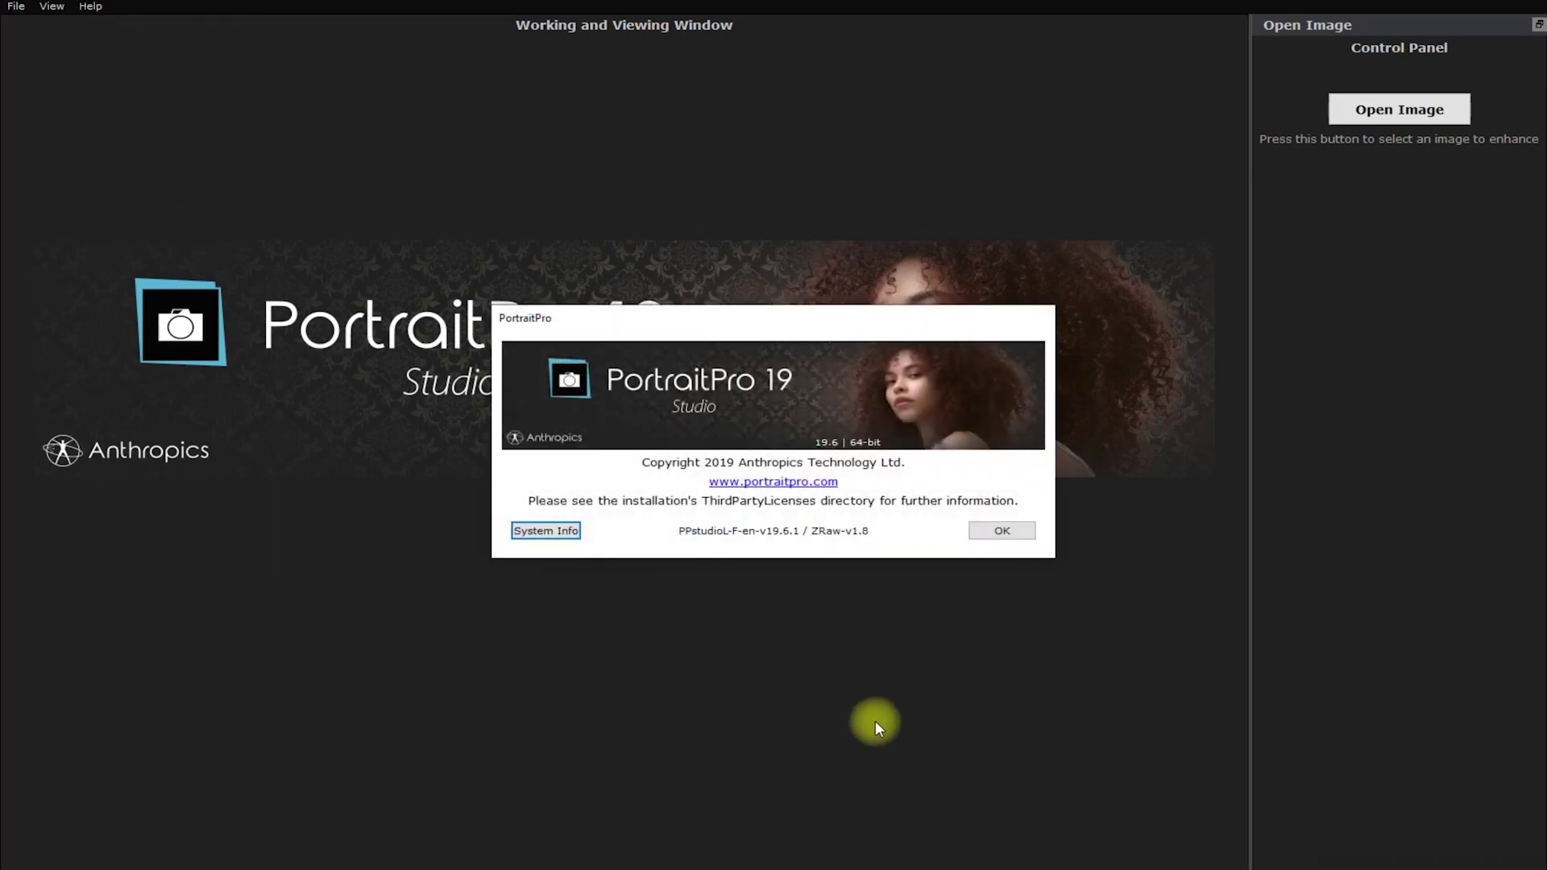
left_click(1007, 532)
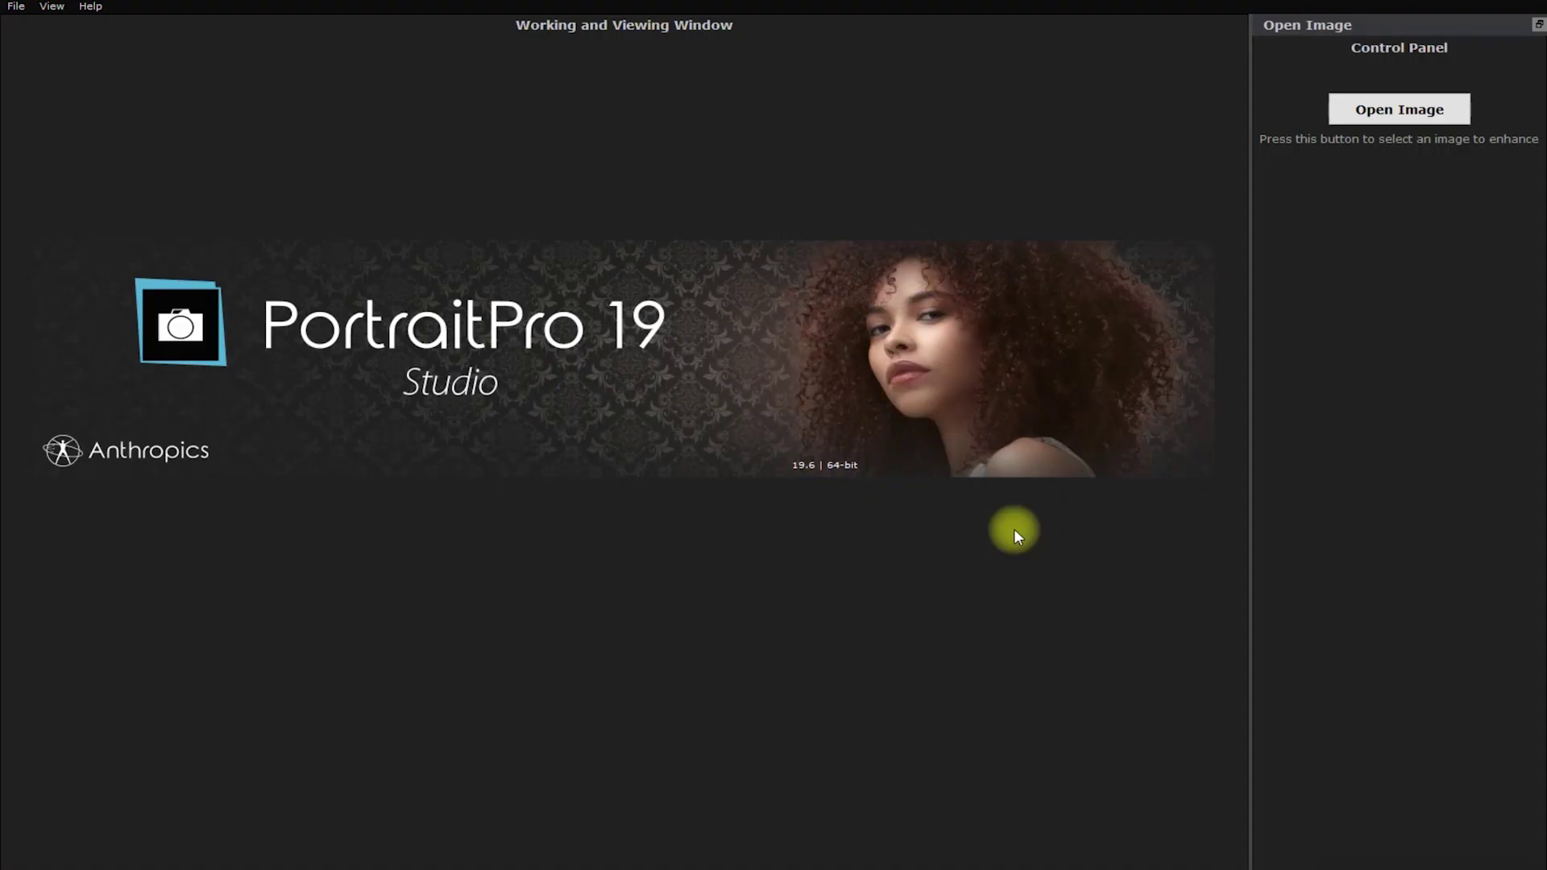
Open lashes-eyes-beauty-face-woman-close-up-FCWKYMJ.jpg and let face detection finish.
left_click(1430, 118)
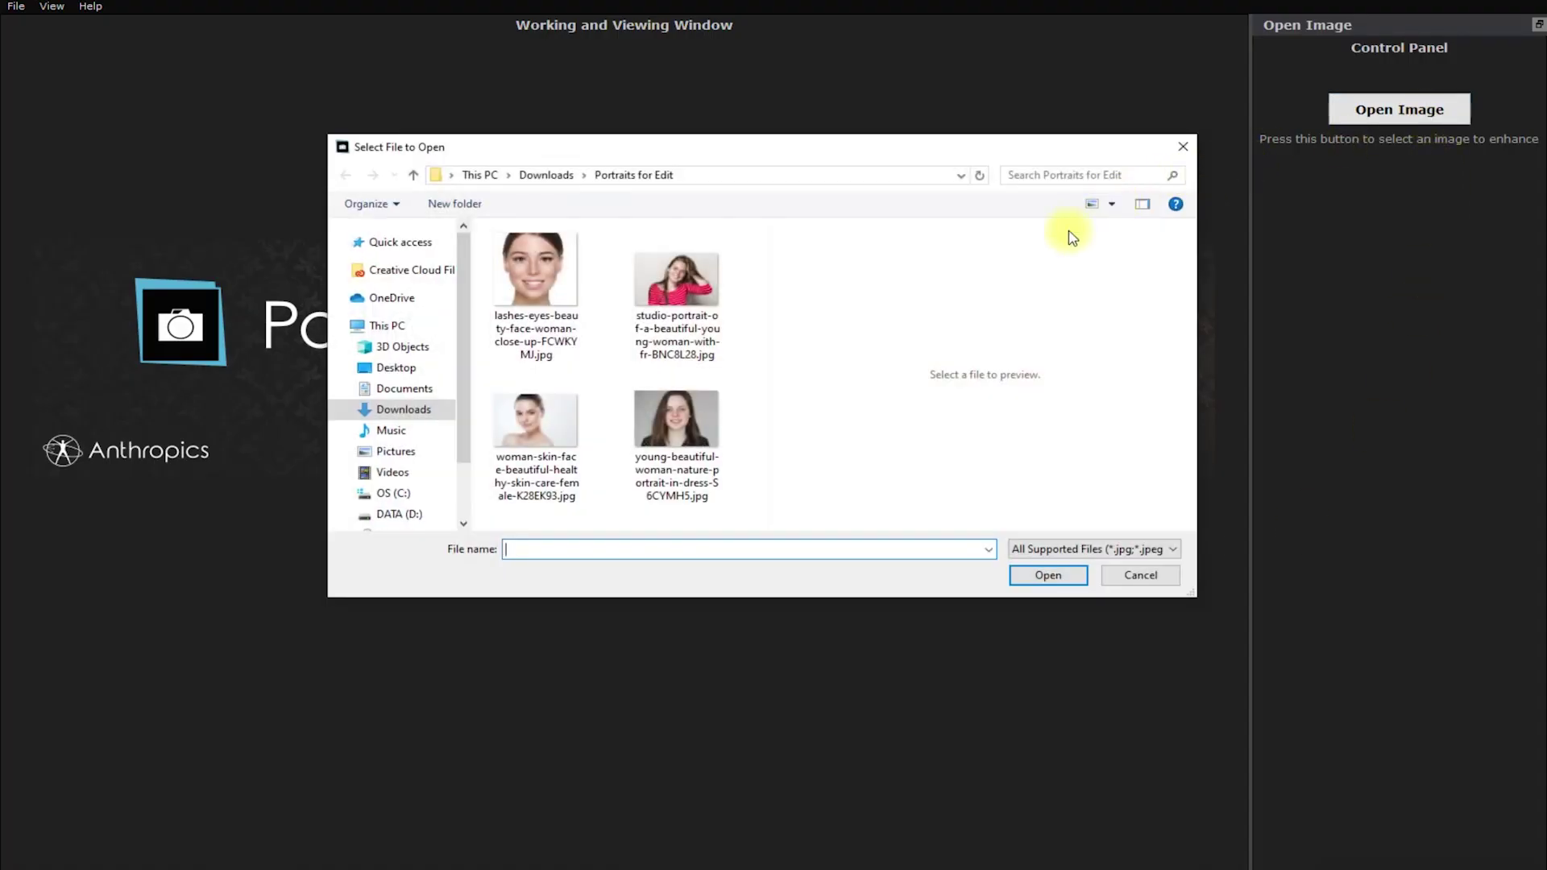
left_click(567, 304)
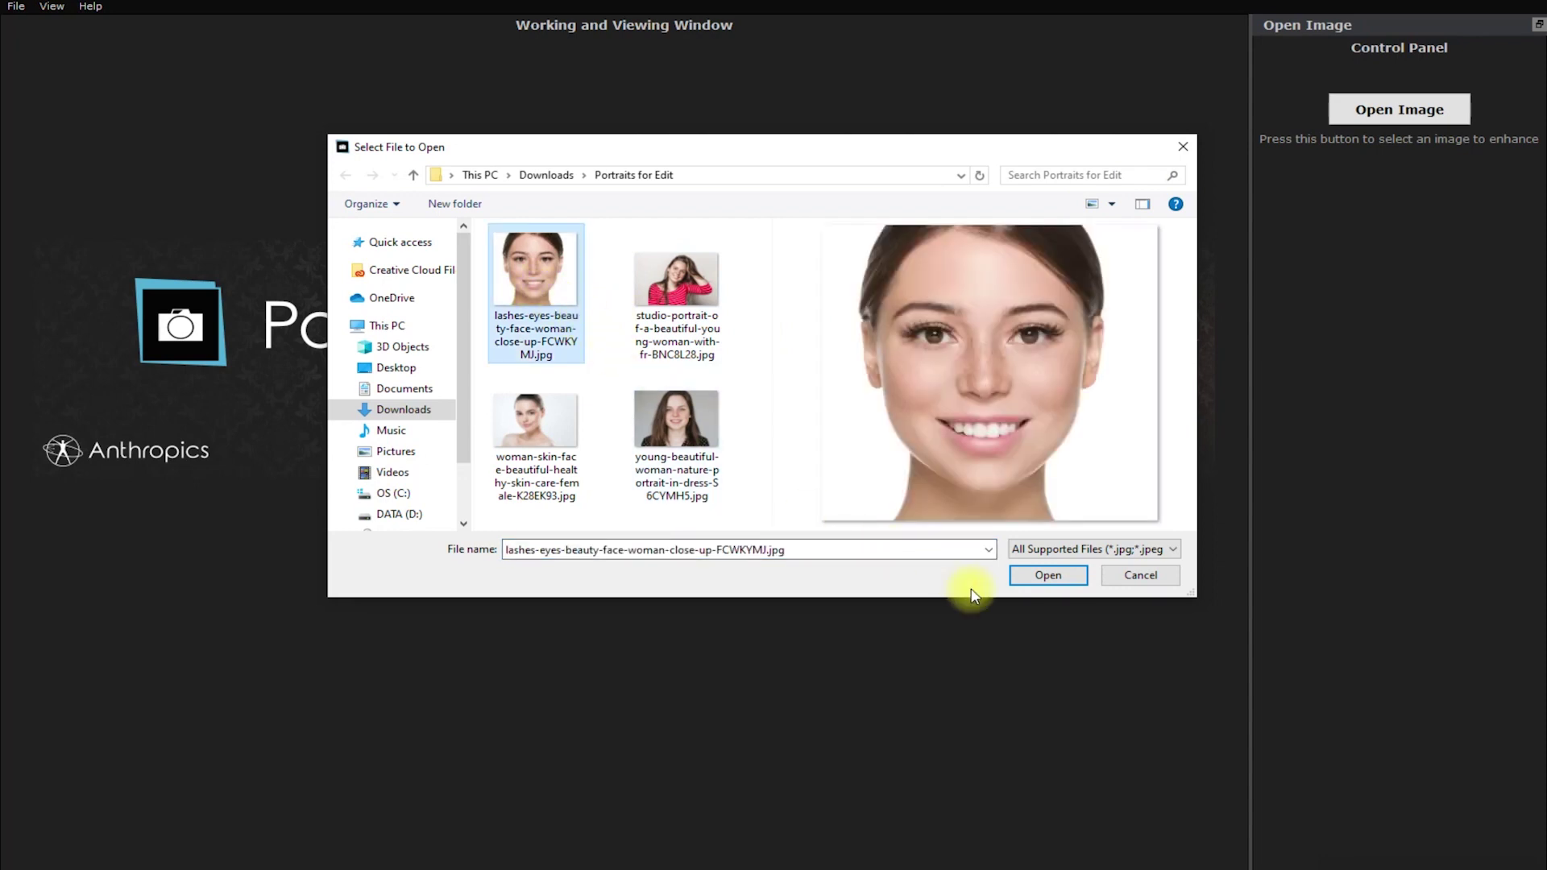
left_click(1049, 576)
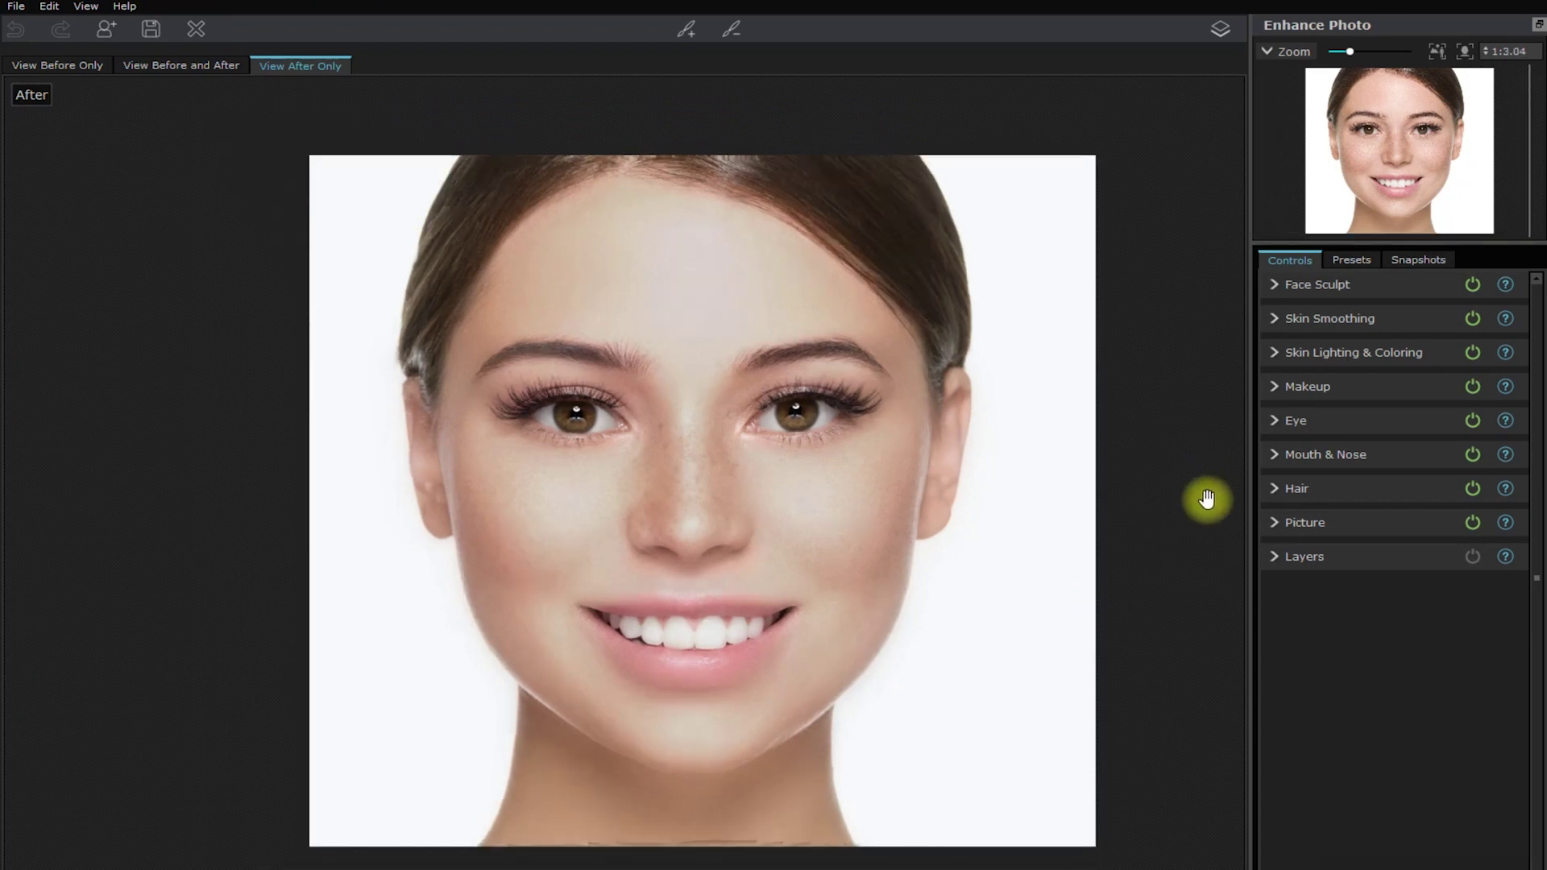
scroll(1206, 500, "up", 1)
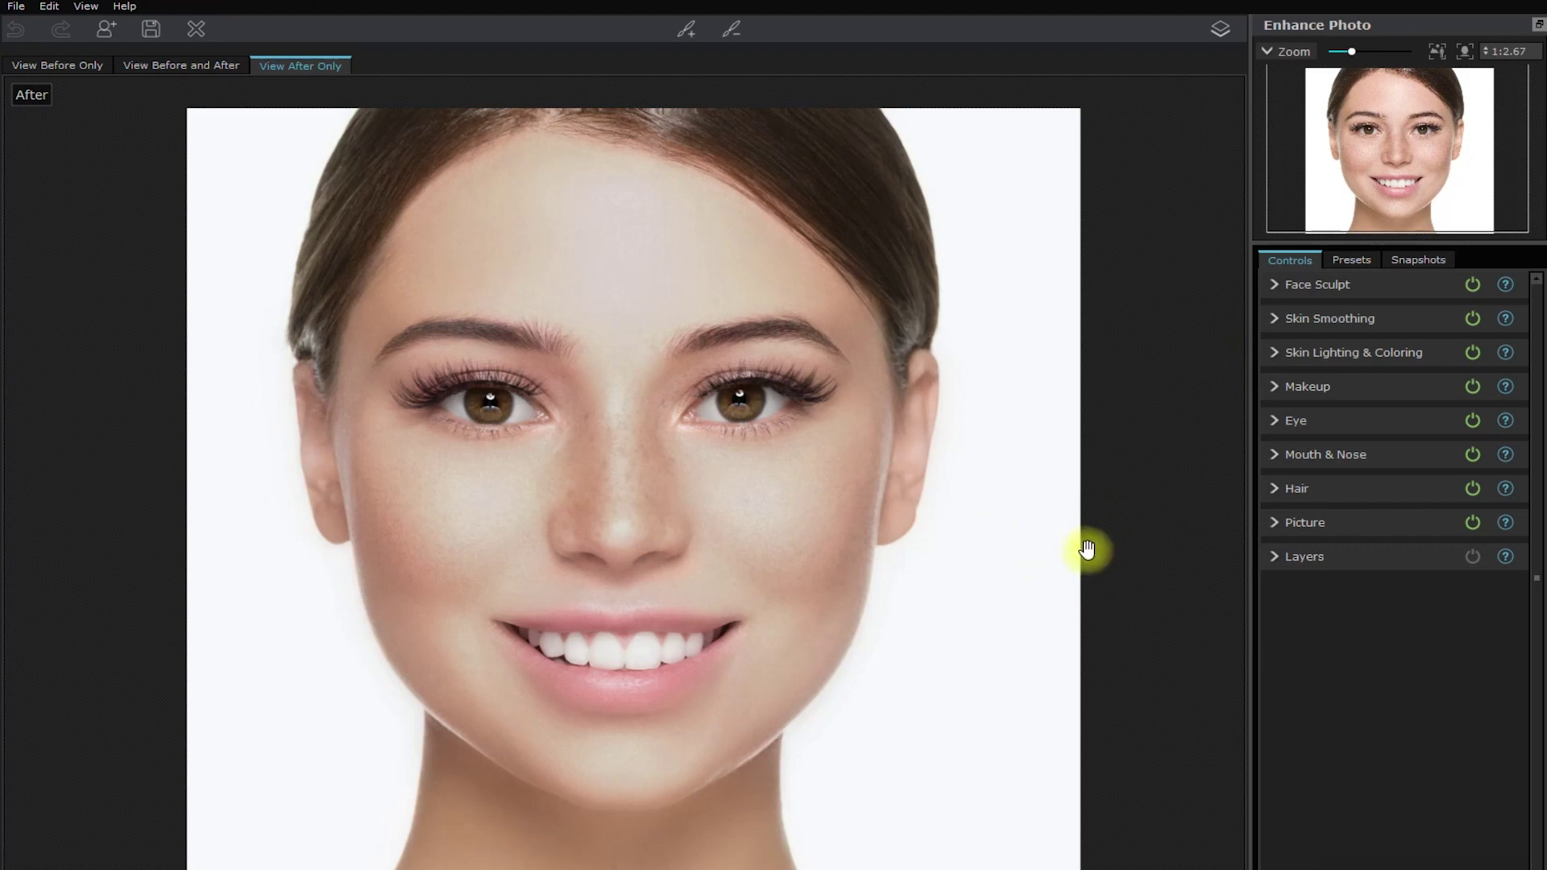
left_click(1230, 28)
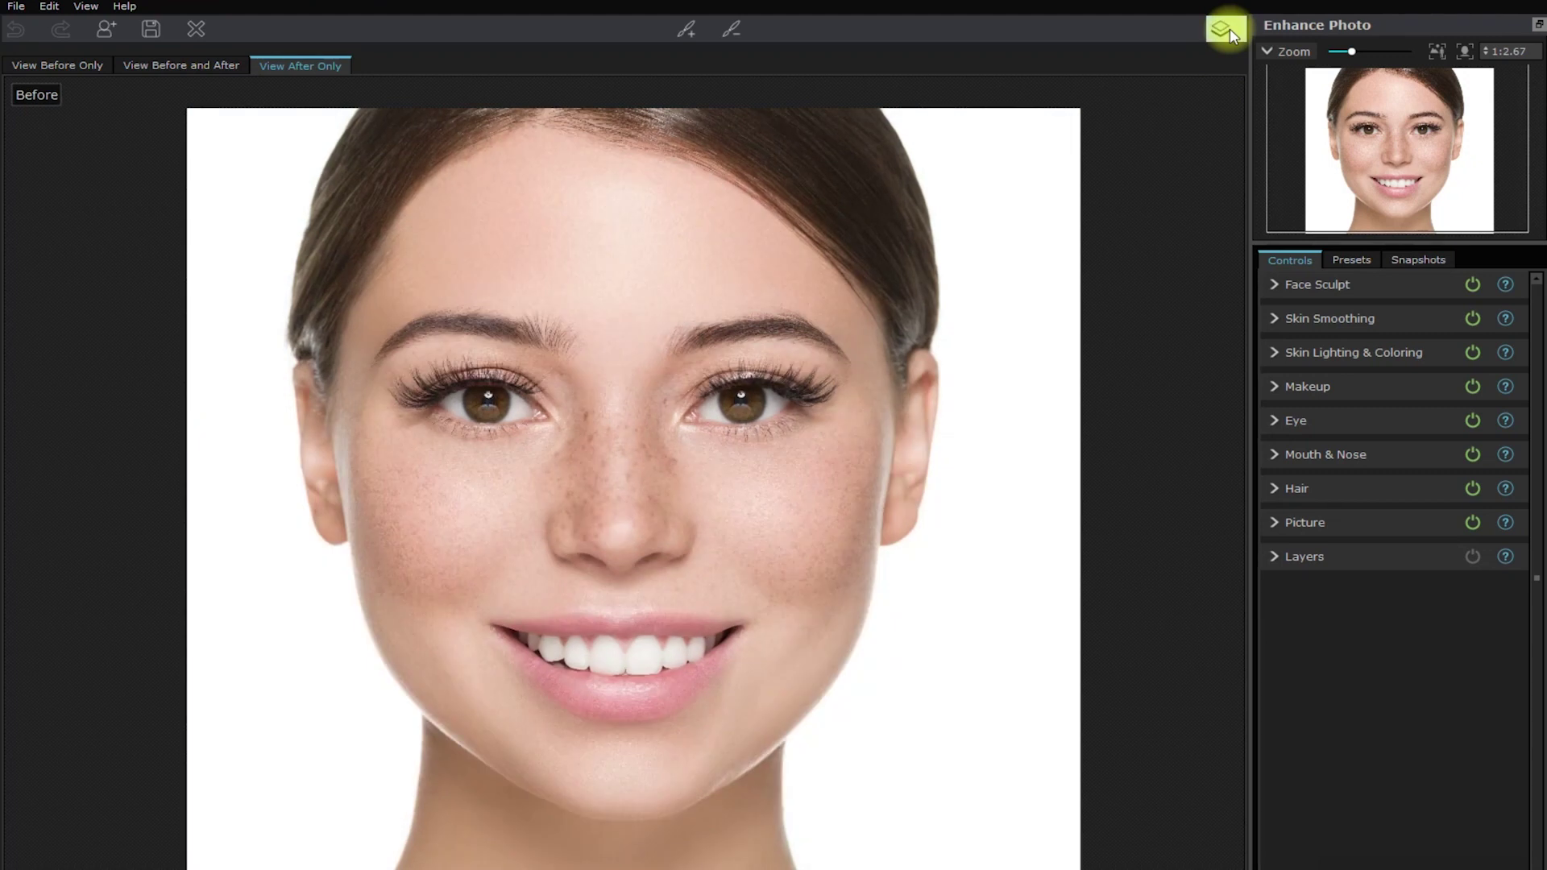
left_click(1229, 28)
left_click(1230, 27)
left_click(1229, 28)
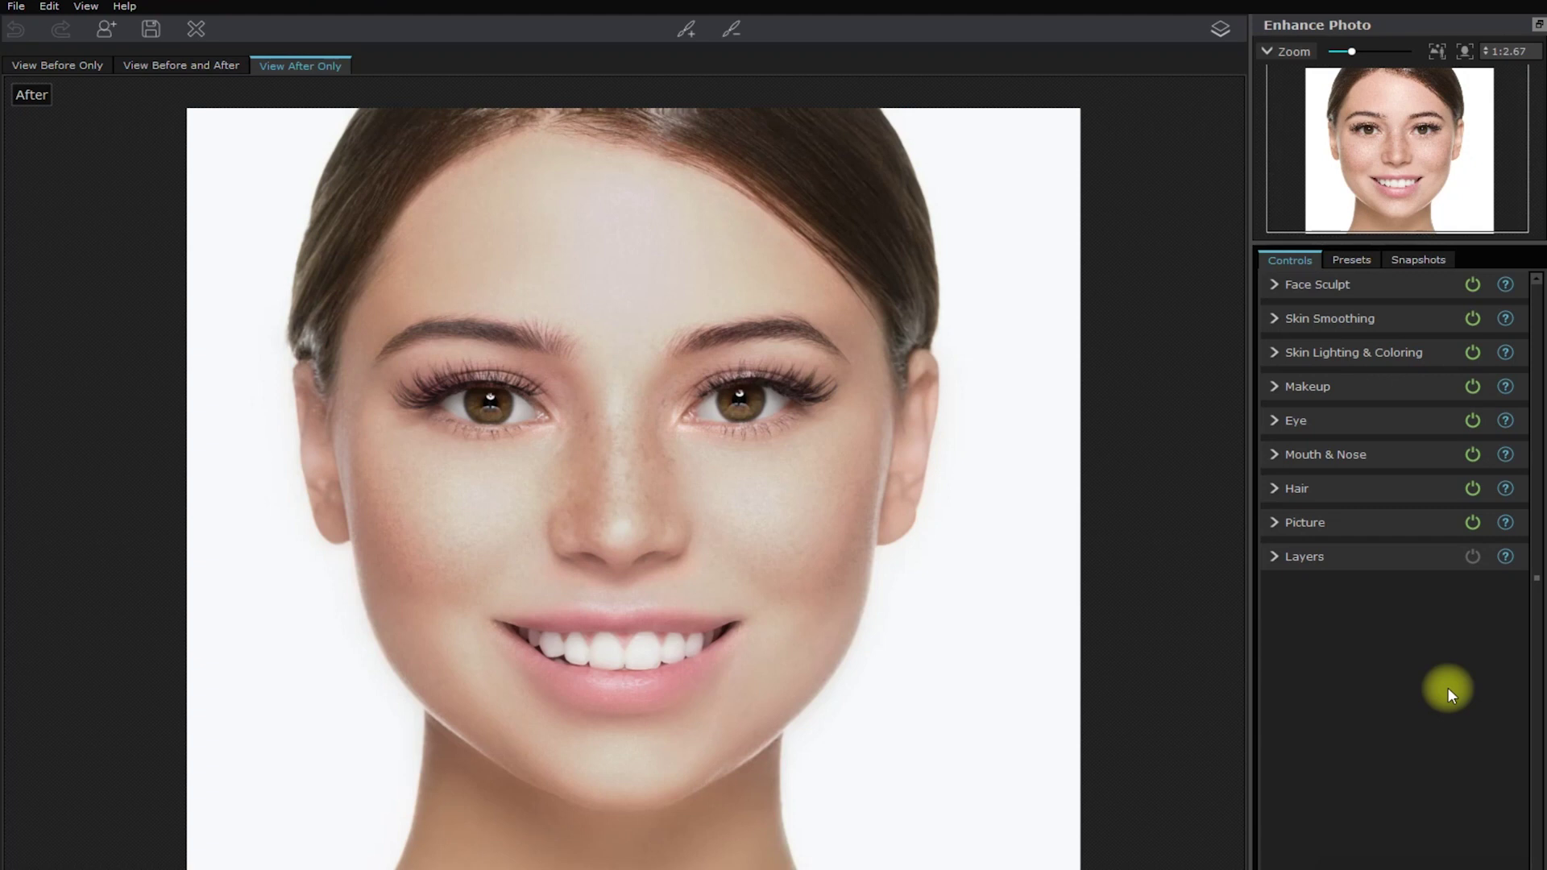
Switch off every automatic enhancement section's power toggle.
left_click(1473, 284)
left_click(1473, 318)
left_click(1473, 352)
left_click(1473, 386)
left_click(1473, 420)
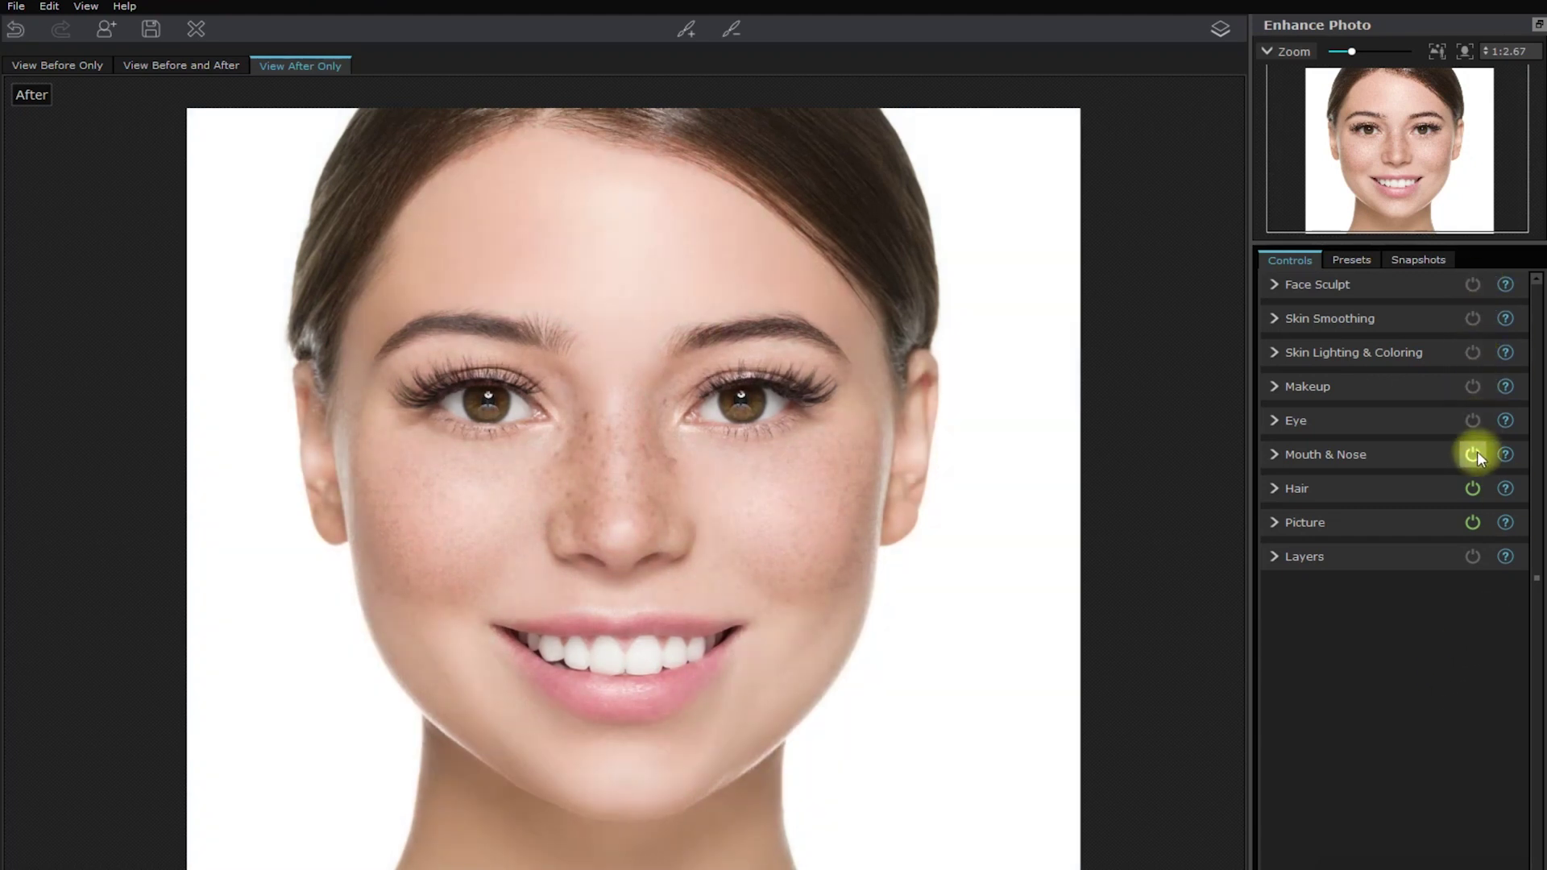
left_click(1336, 288)
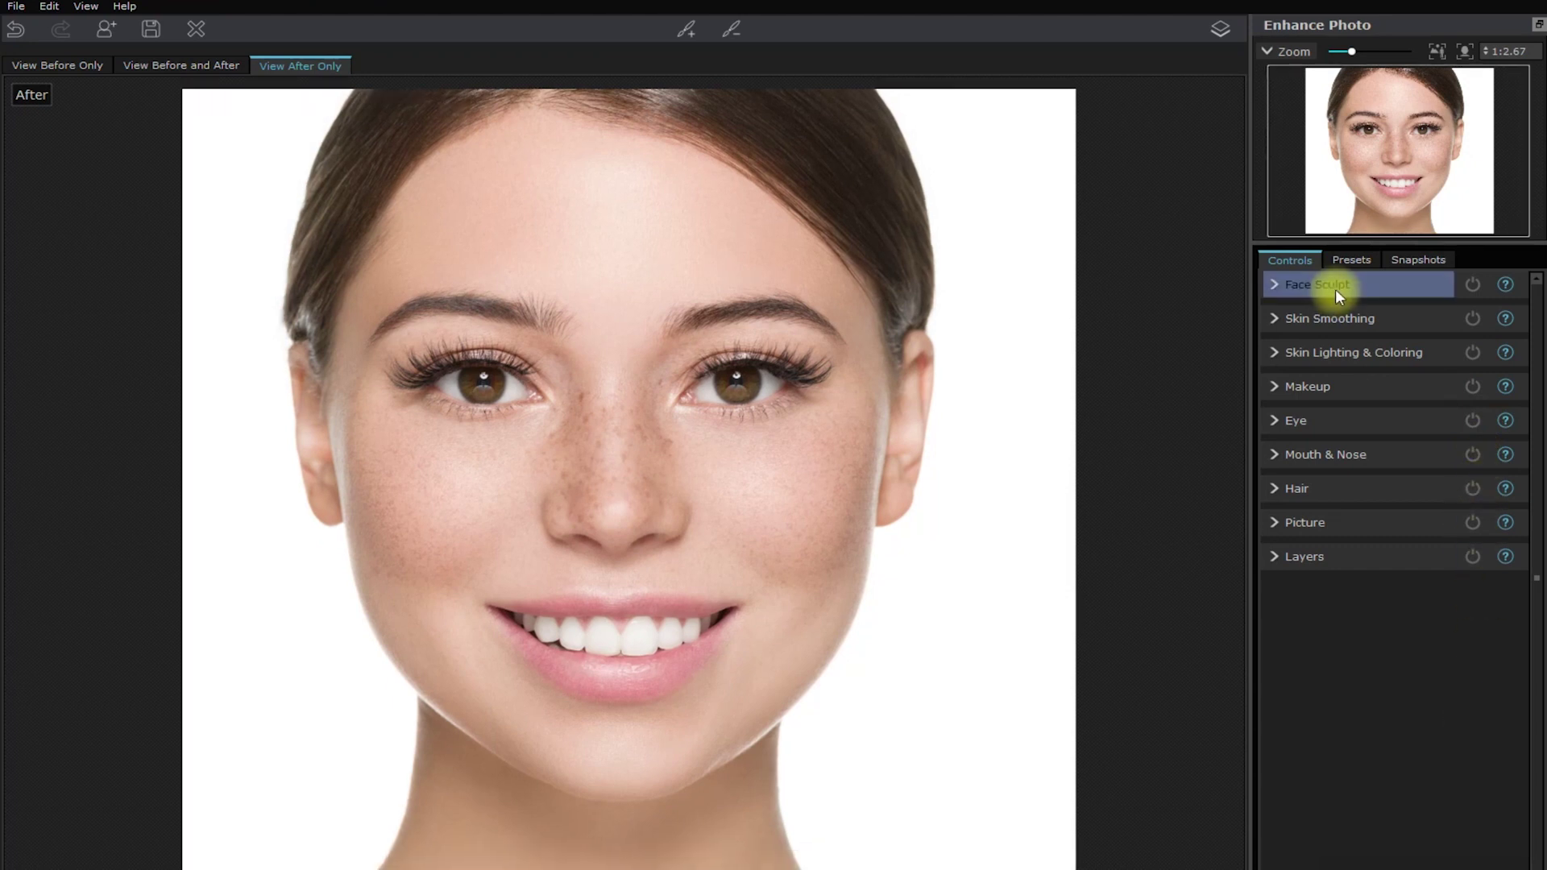
Cut the eyebrows, eyes and lips out of the Skin Smoothing skin mask.
left_click(1373, 316)
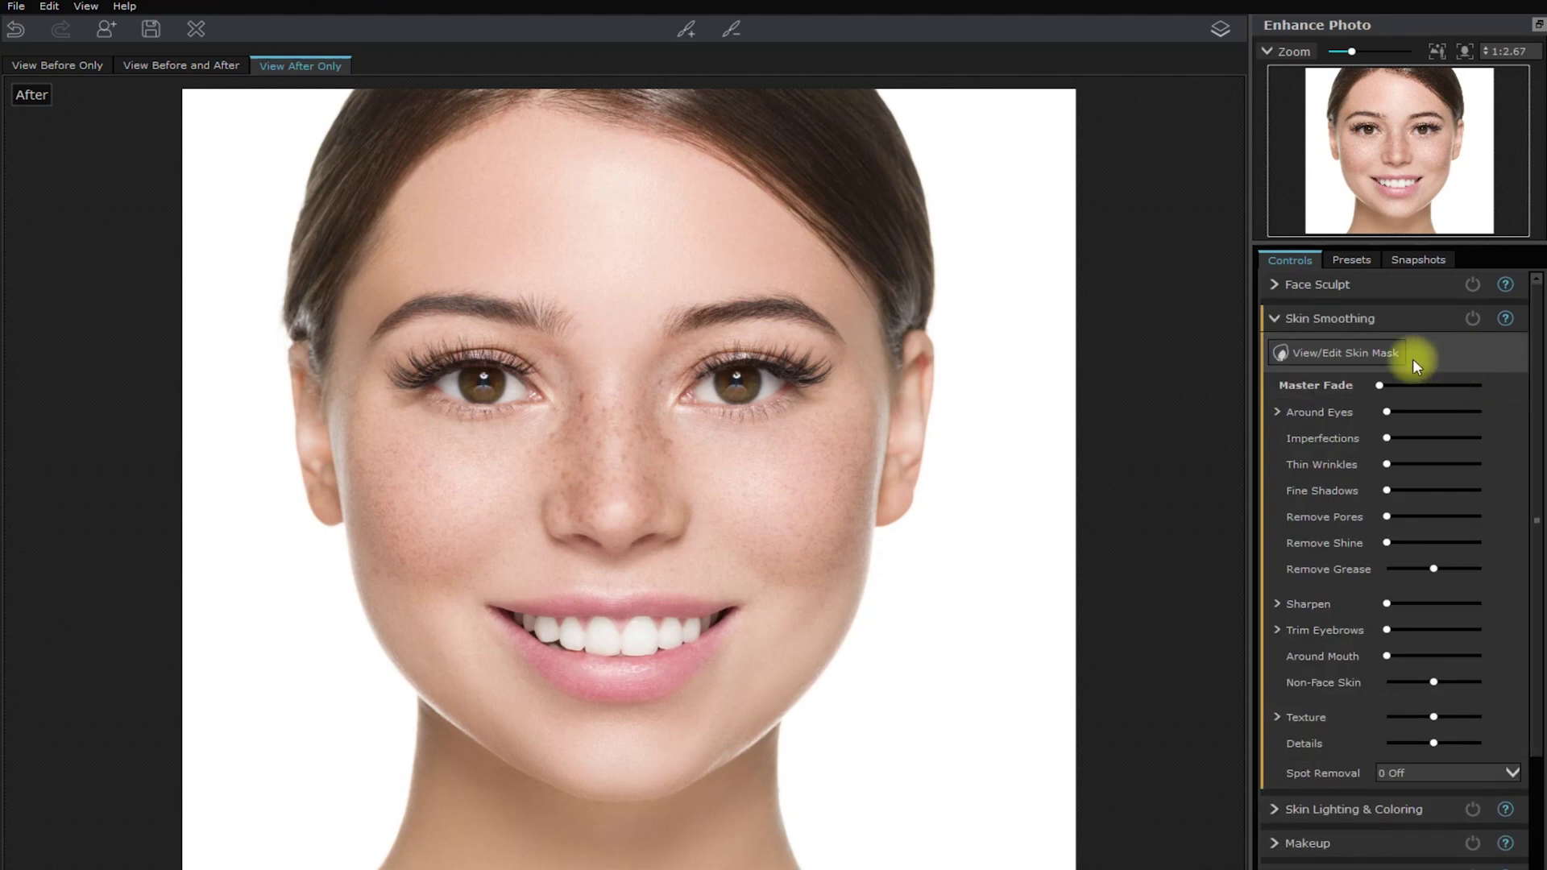
left_click(1392, 354)
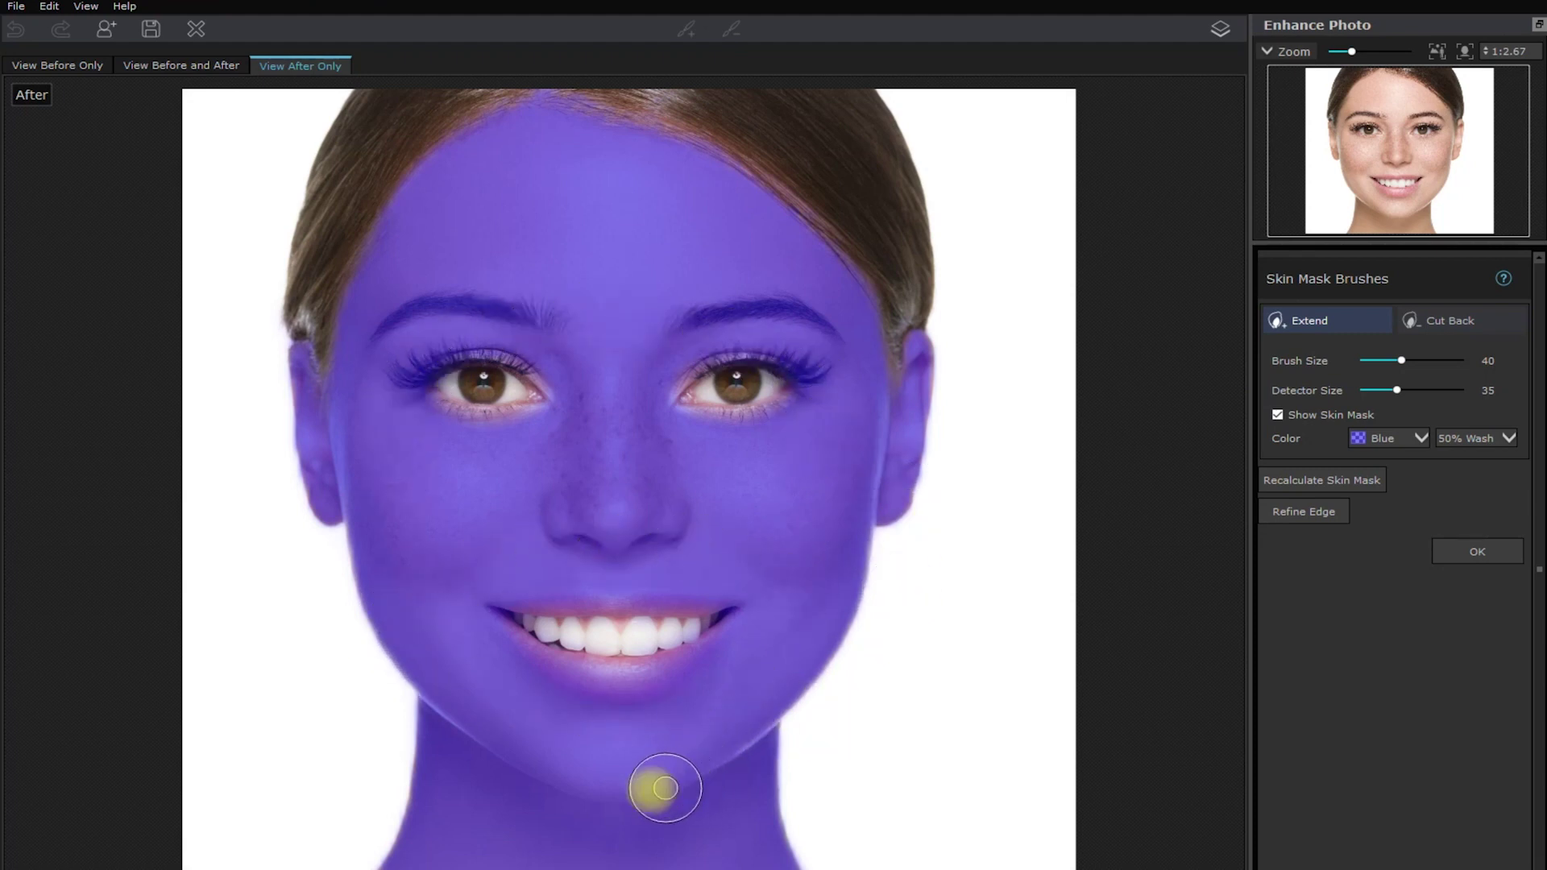
left_click_drag(1401, 360, 1383, 360)
left_click(1443, 320)
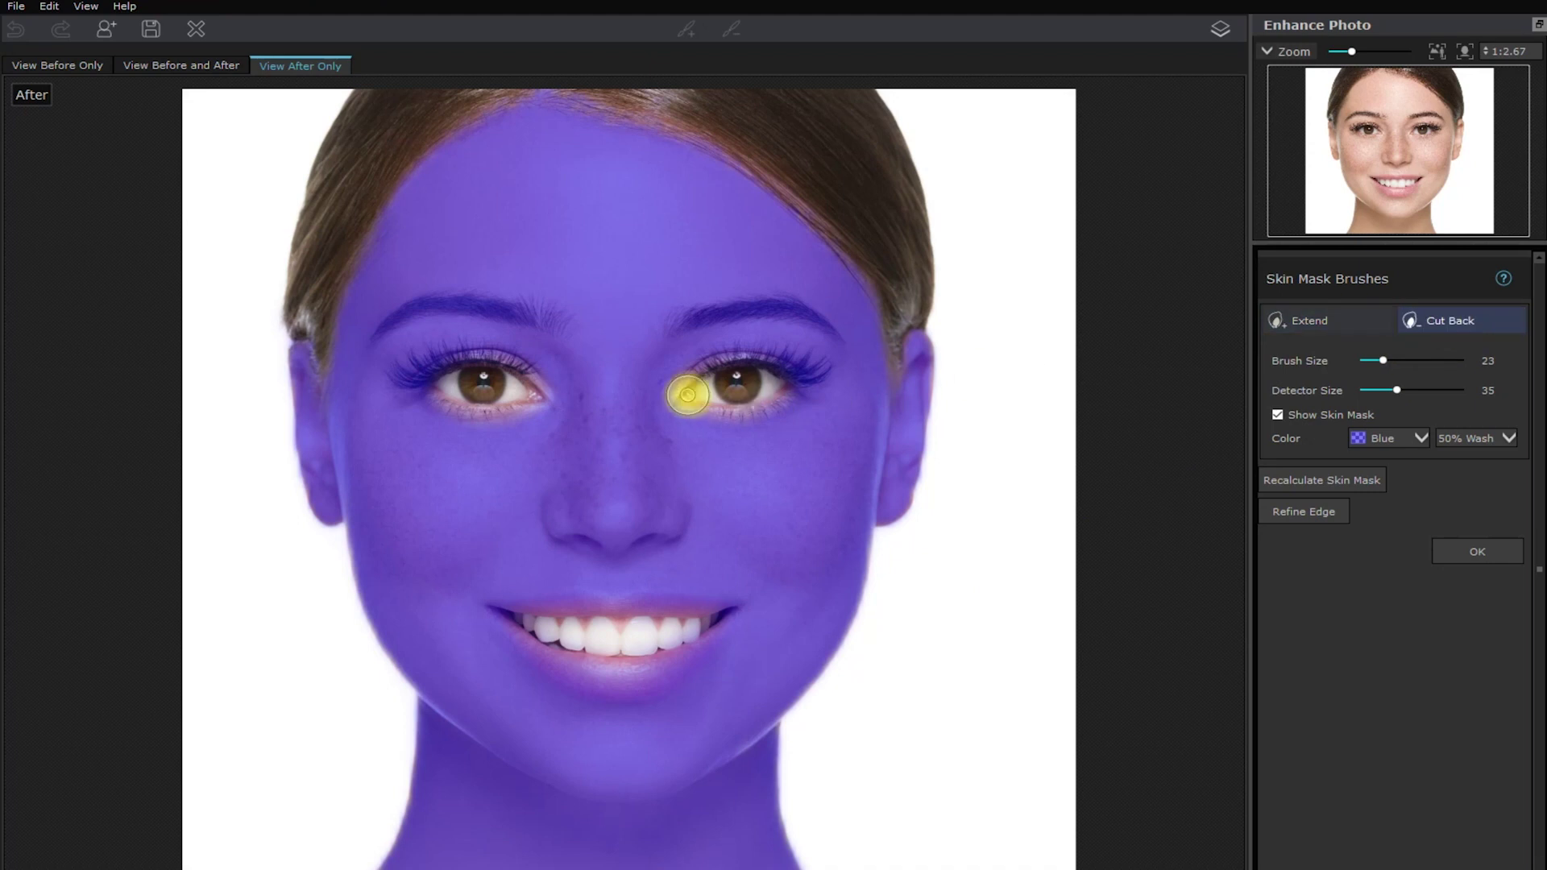
left_click_drag(685, 318, 838, 326)
mouse_move(553, 319)
left_mouse_down()
mouse_move(381, 331)
mouse_move(422, 365)
mouse_move(523, 371)
mouse_move(467, 402)
mouse_move(428, 366)
mouse_move(756, 354)
mouse_move(736, 400)
mouse_move(786, 387)
mouse_move(701, 375)
mouse_move(815, 366)
left_mouse_up()
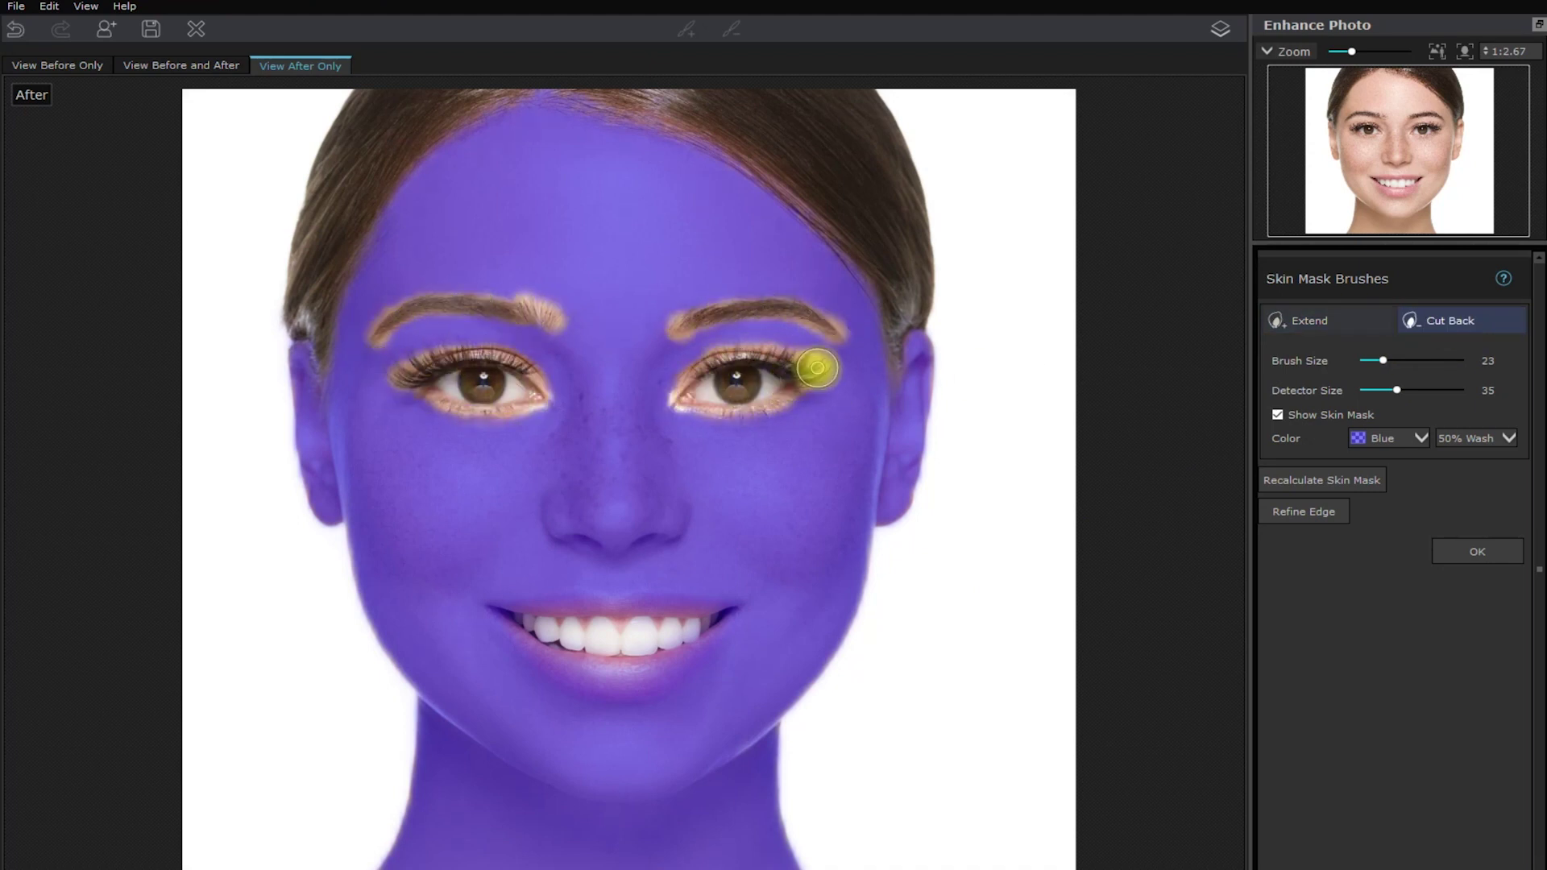
mouse_move(577, 608)
left_mouse_down()
mouse_move(534, 645)
mouse_move(524, 637)
mouse_move(658, 668)
mouse_move(629, 611)
mouse_move(724, 615)
mouse_move(570, 671)
mouse_move(508, 622)
mouse_move(534, 604)
mouse_move(715, 626)
left_mouse_up()
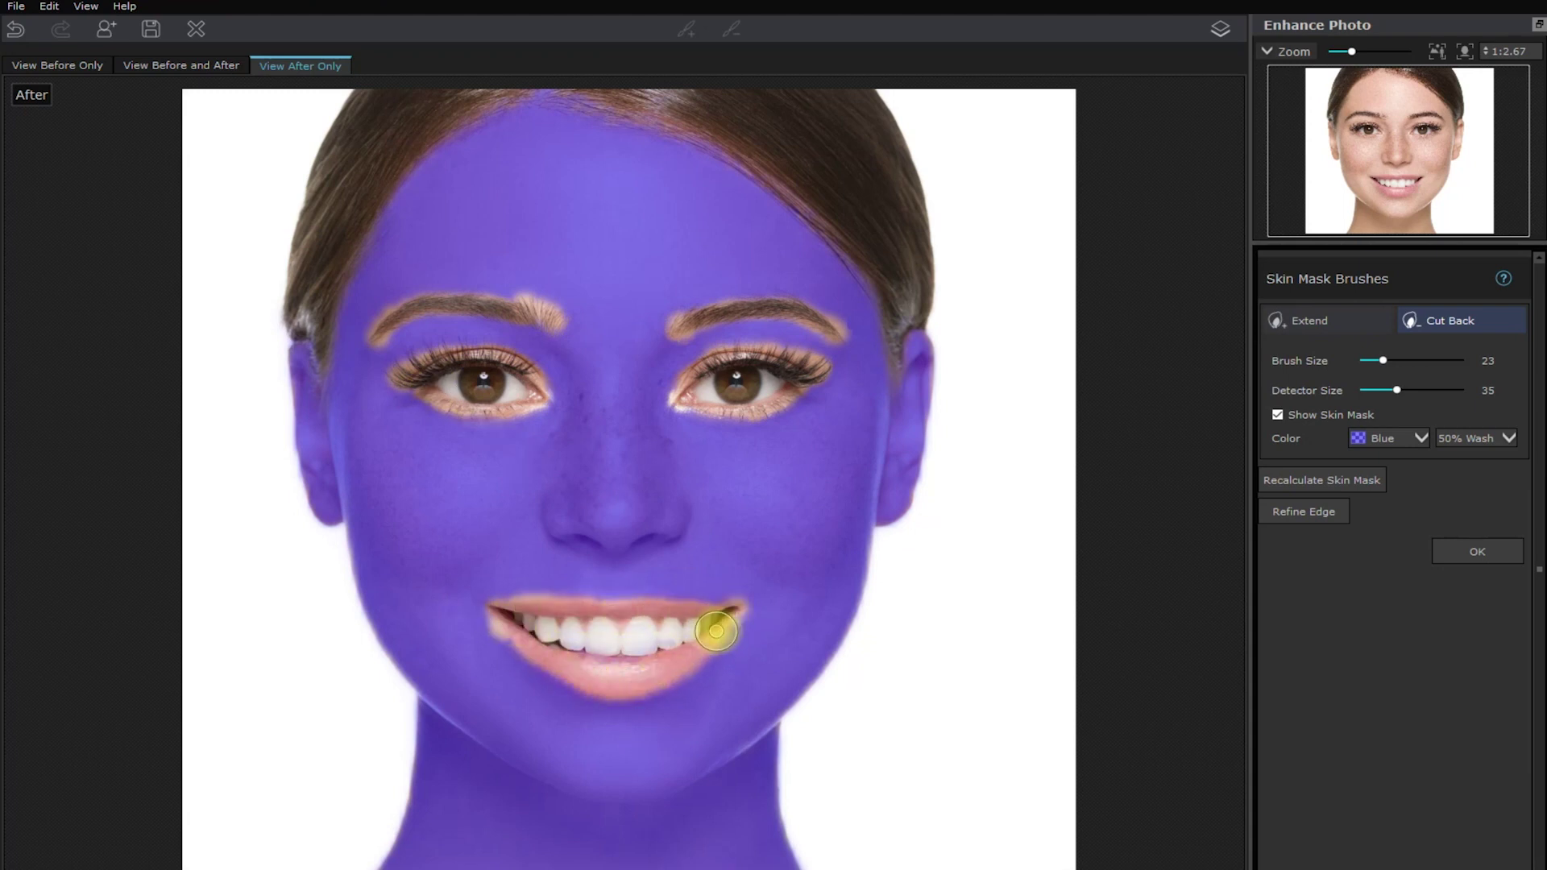
left_click(1309, 320)
Accept the skin mask, raise Skin Smoothing to about 22, and compare it off and on.
left_click(1450, 551)
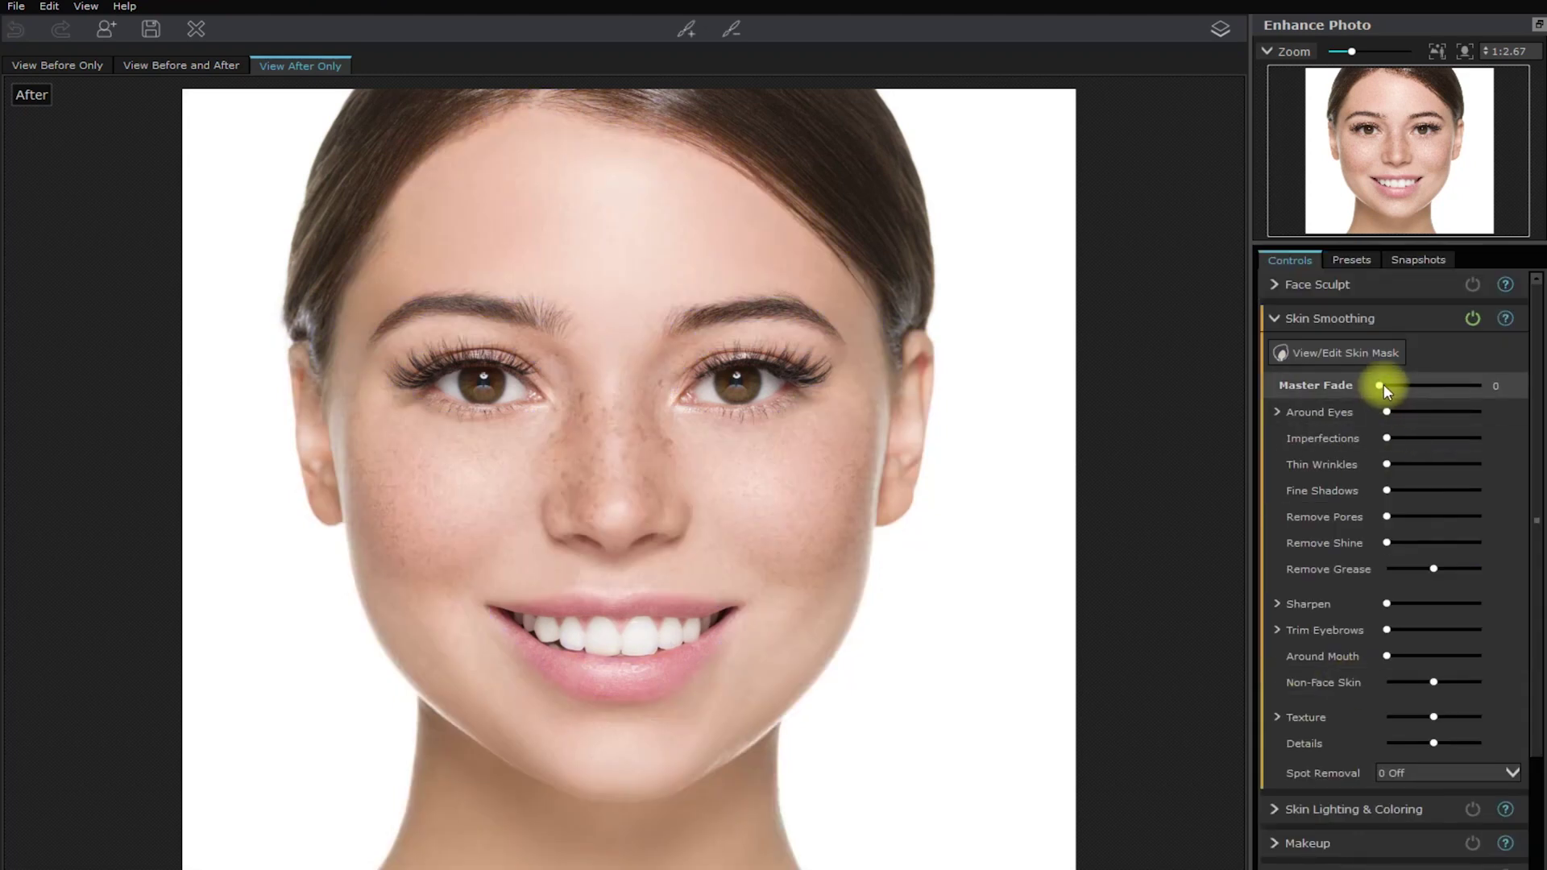
left_click_drag(1380, 385, 1433, 385)
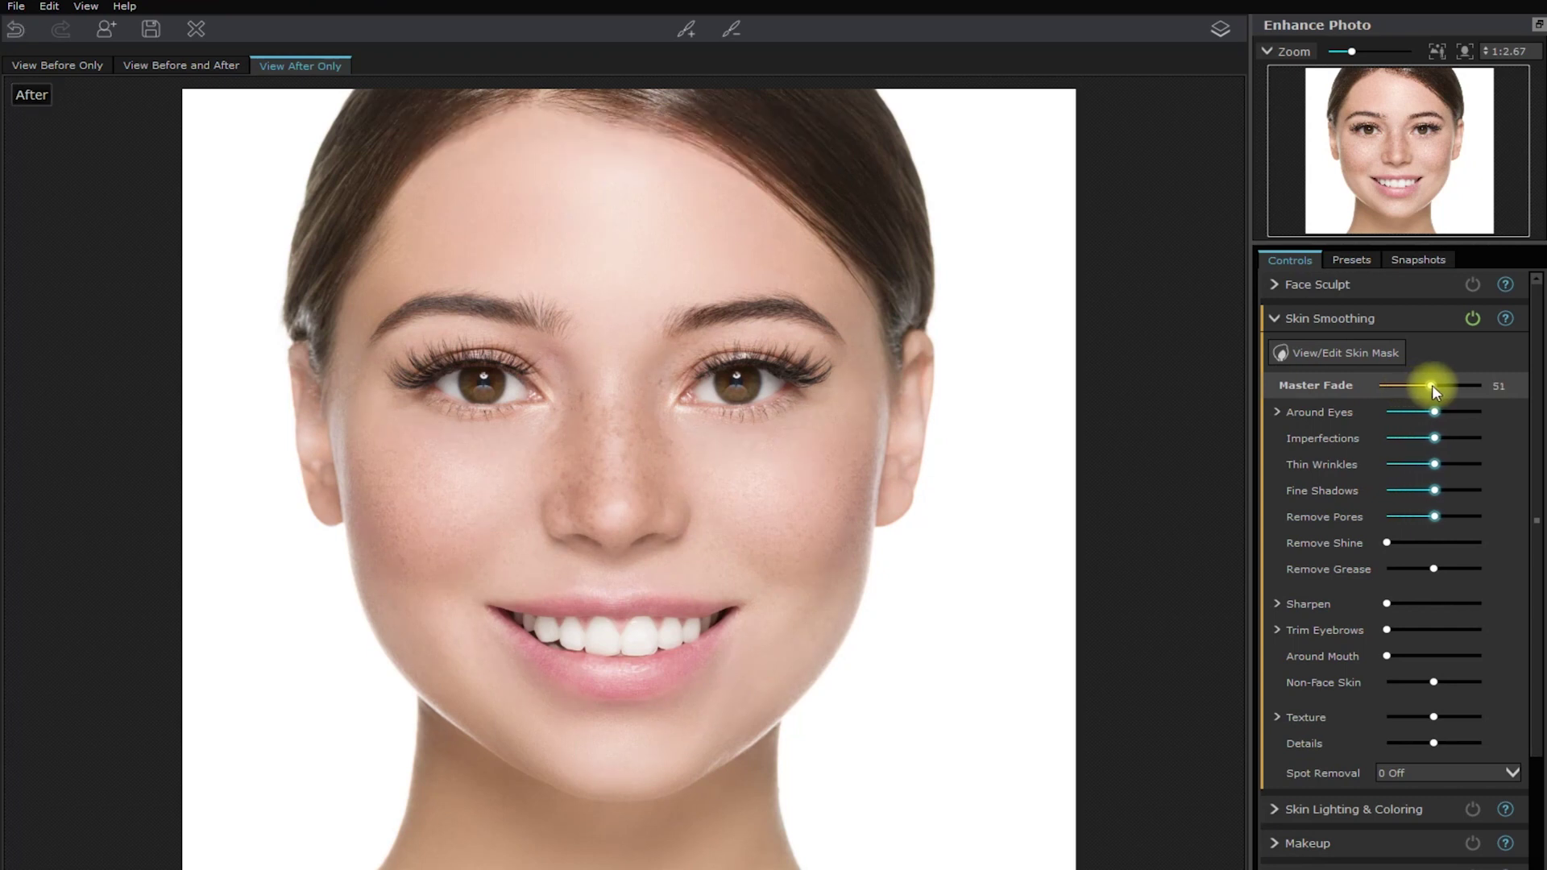
left_click(1474, 318)
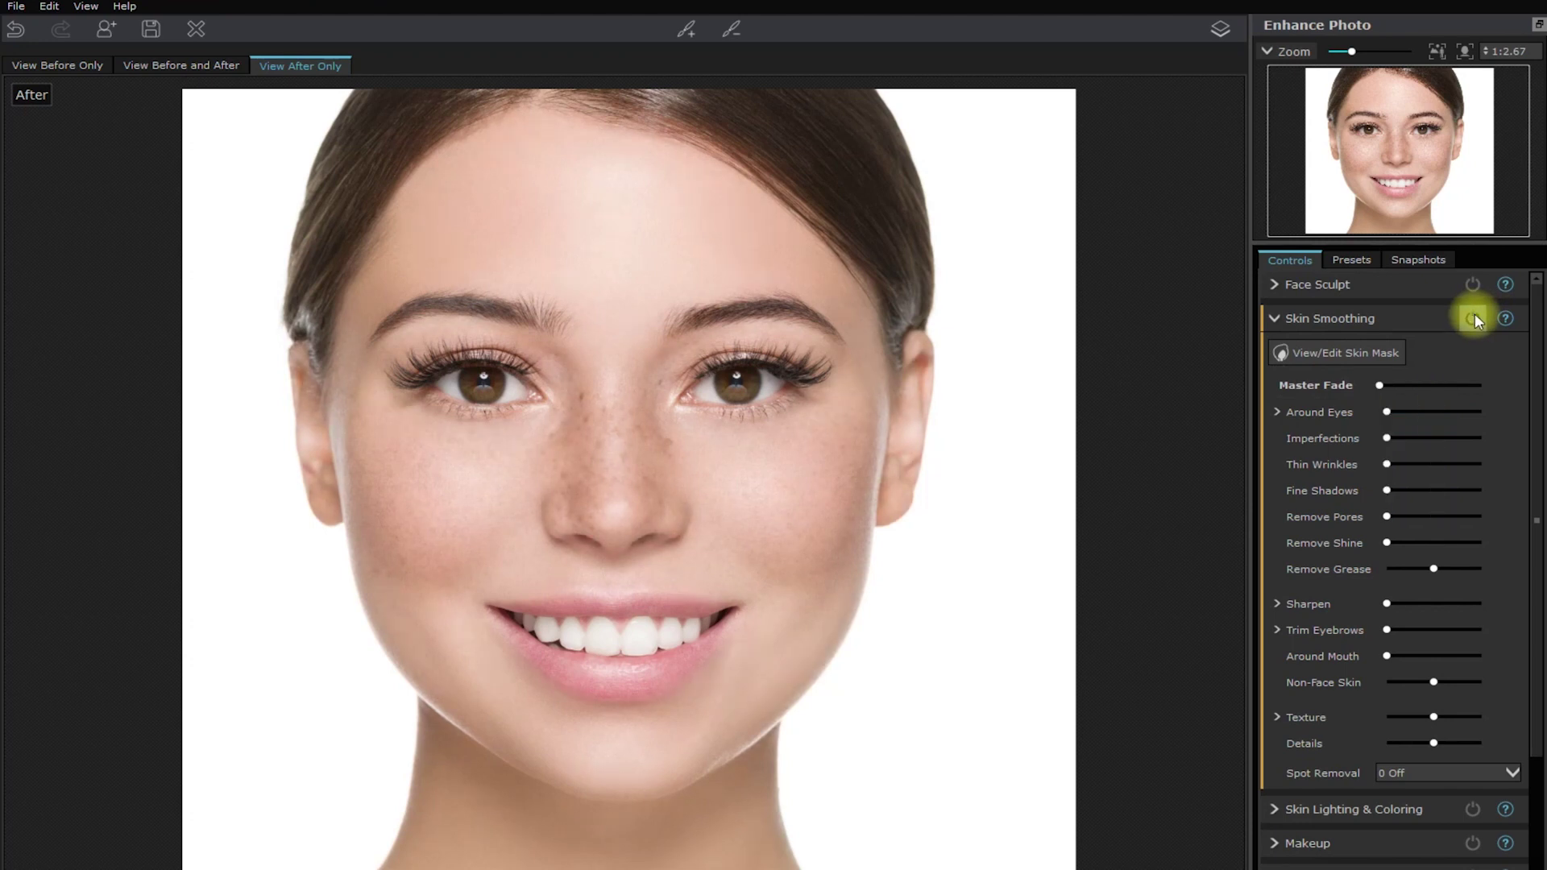
left_click(1474, 318)
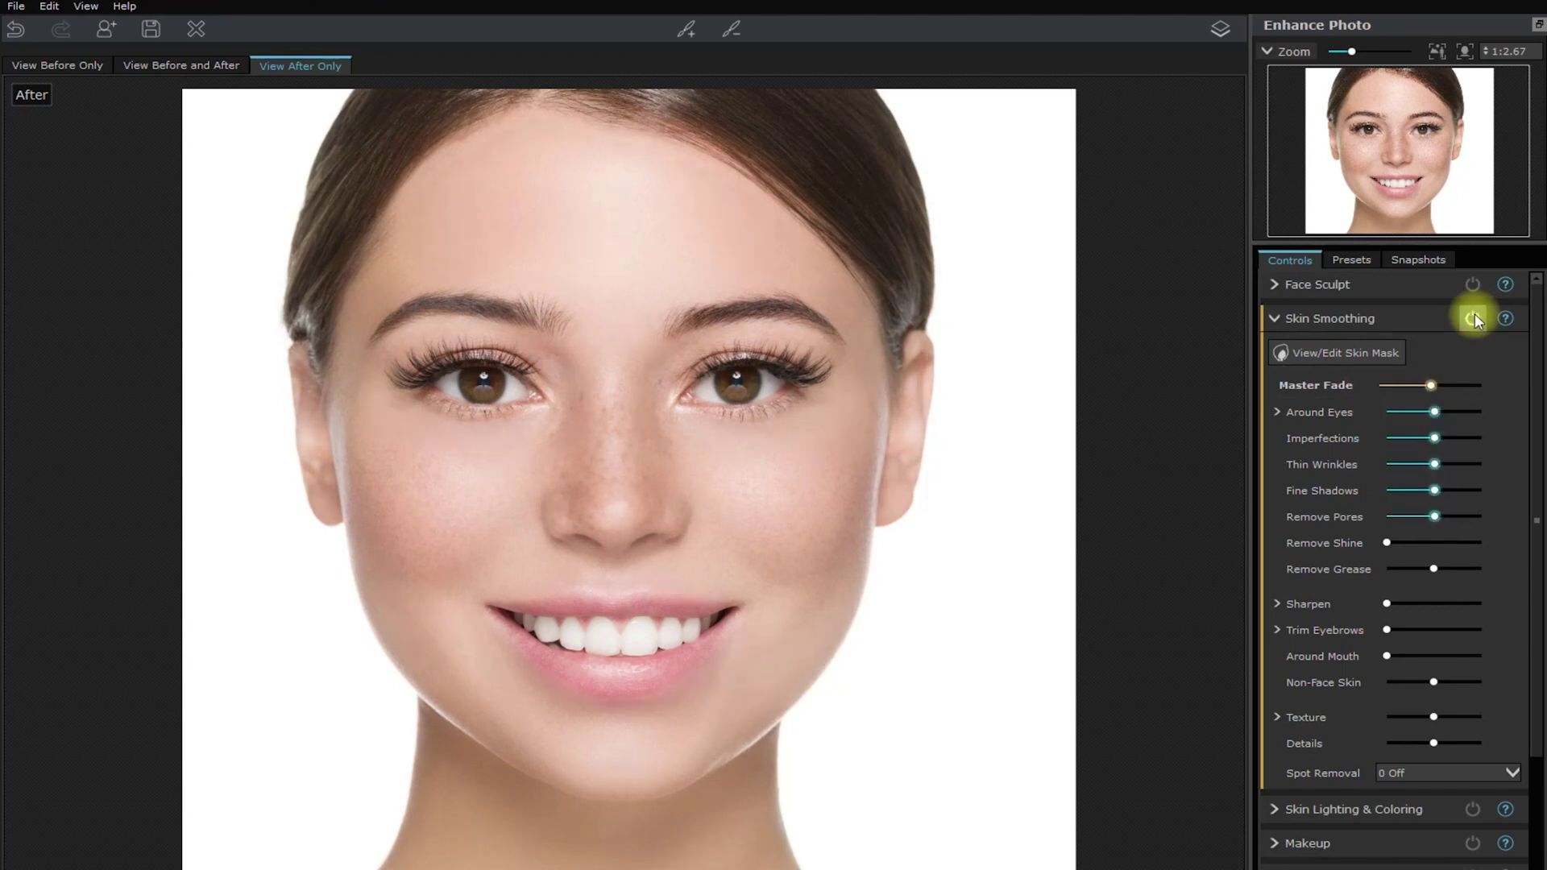
left_click(1475, 317)
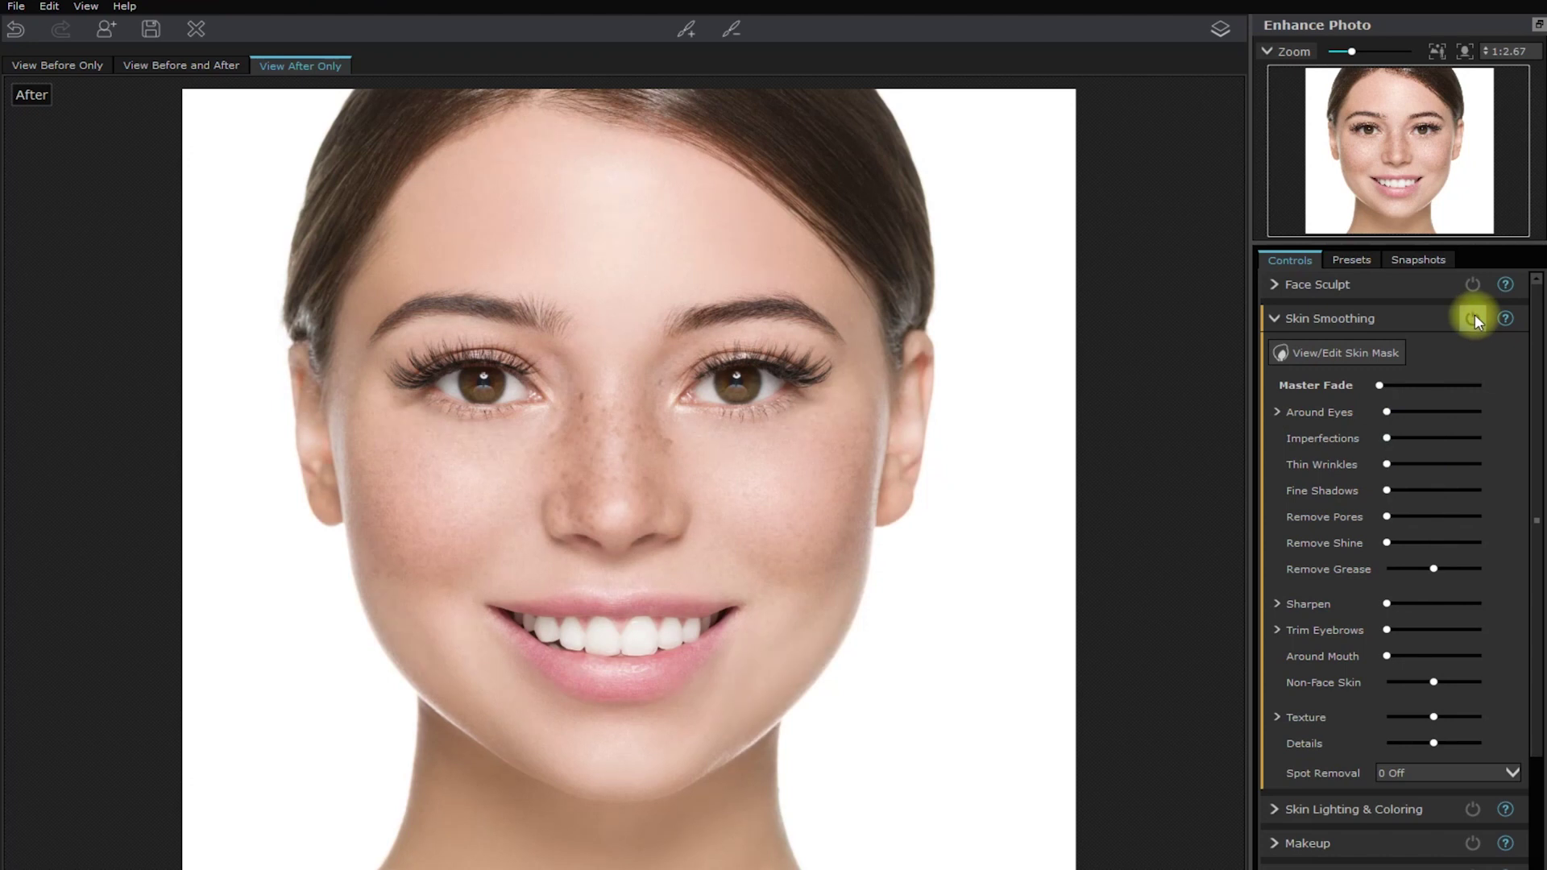
left_click(1475, 318)
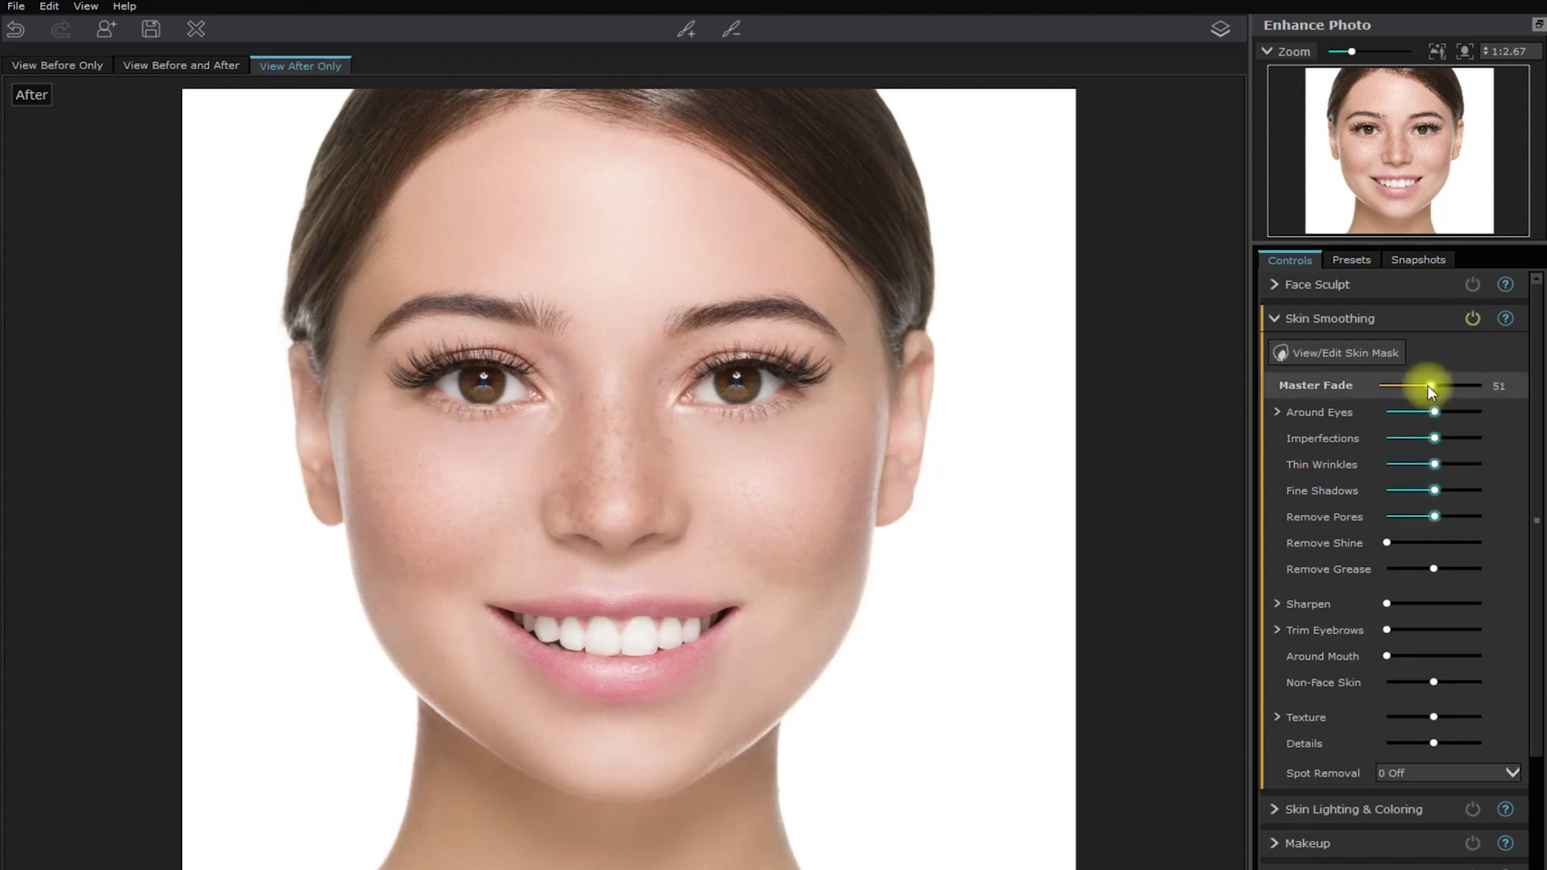
left_click(1475, 320)
left_click(1475, 320)
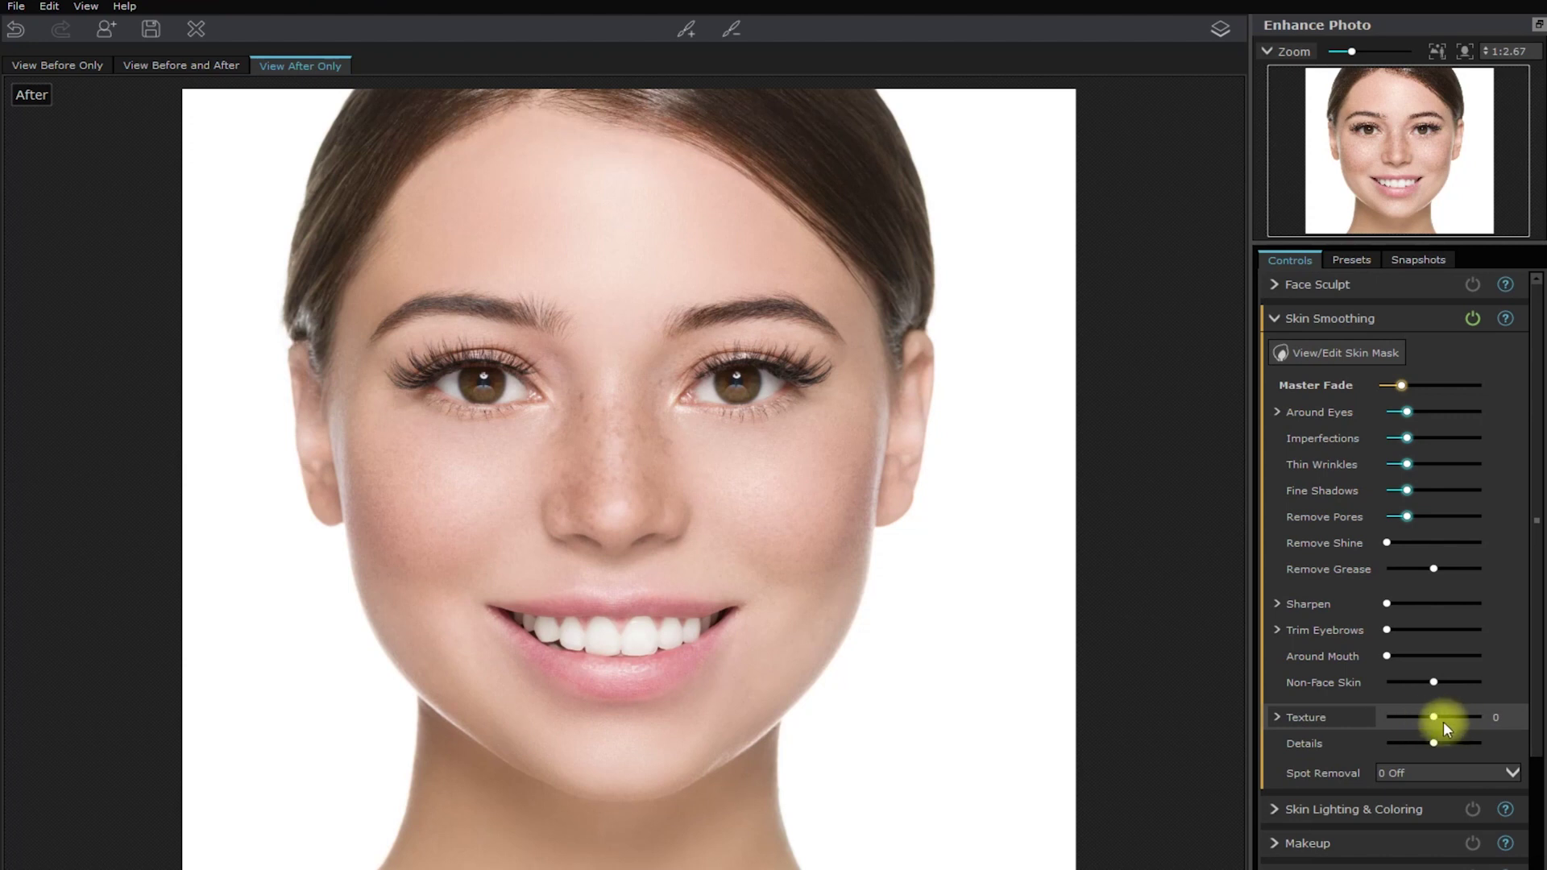
Tweak skin Texture, raise Details, and collapse Skin Smoothing.
mouse_move(1439, 713)
left_mouse_down()
mouse_move(1487, 714)
mouse_move(1394, 722)
mouse_move(1433, 713)
left_mouse_up()
left_click_drag(1336, 745, 1436, 746)
left_click(1348, 318)
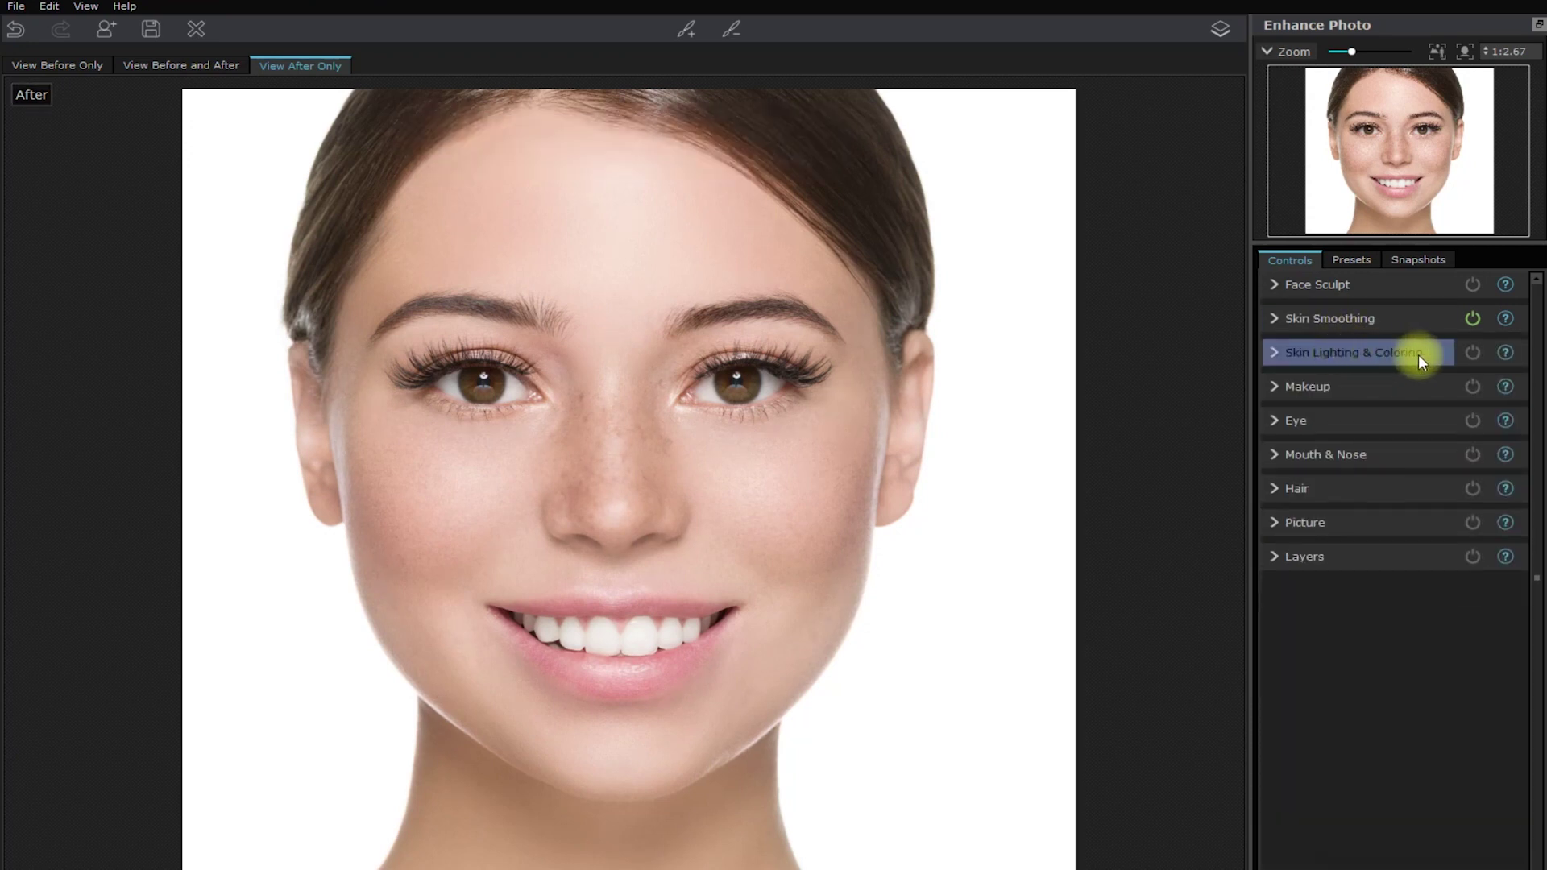
Adjust the Skin Lighting & Coloring light direction and contrast, then collapse it.
left_click(1396, 351)
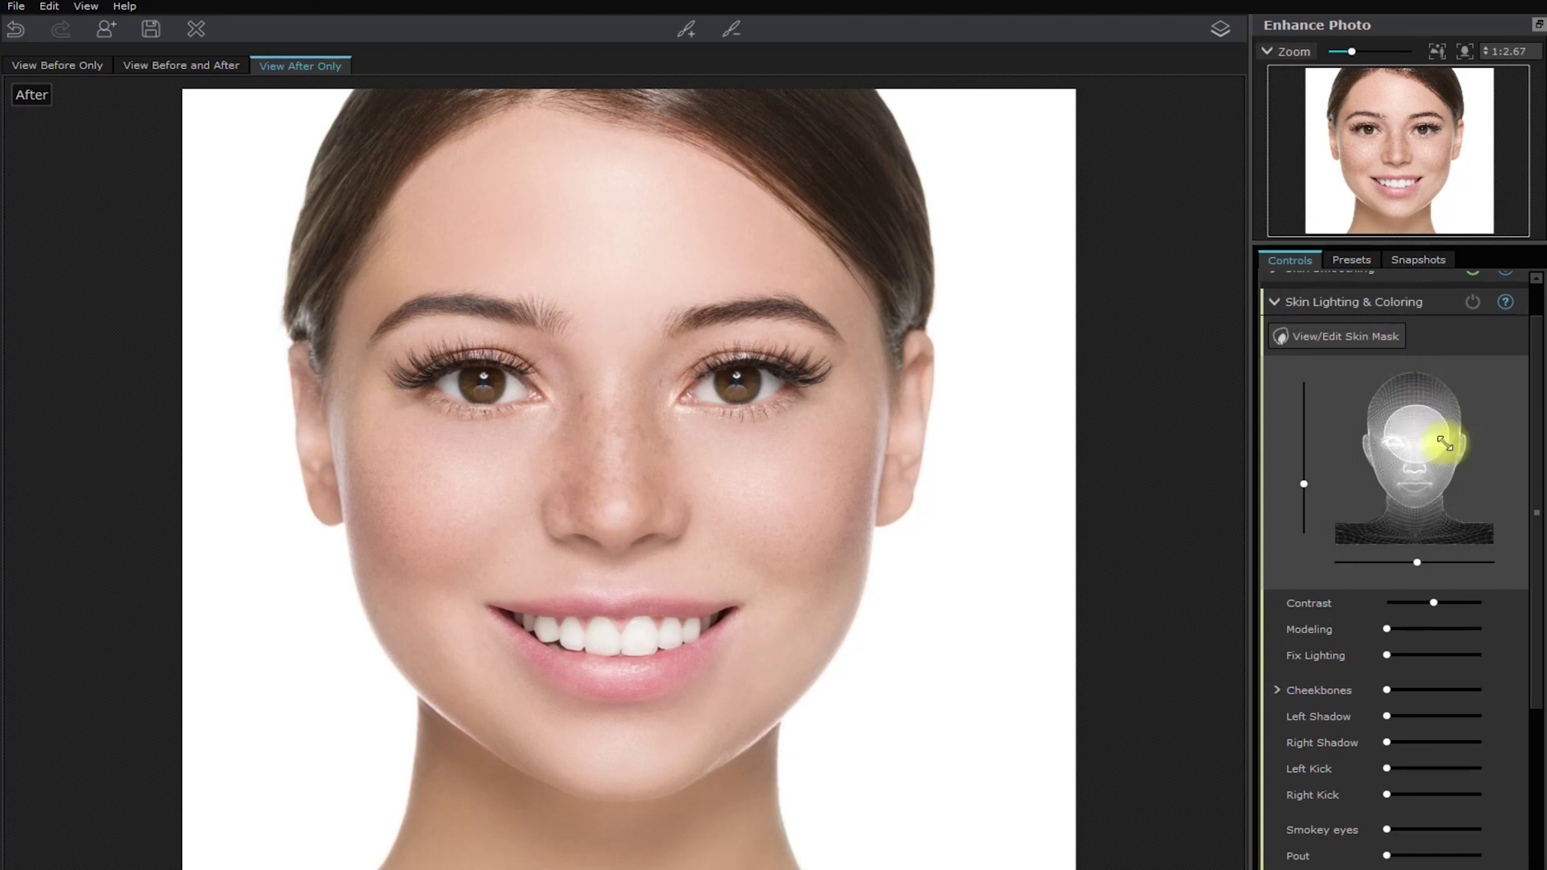
mouse_move(1410, 432)
left_mouse_down()
mouse_move(1457, 456)
mouse_move(1388, 465)
mouse_move(1426, 440)
left_mouse_up()
left_click_drag(1374, 596, 1460, 603)
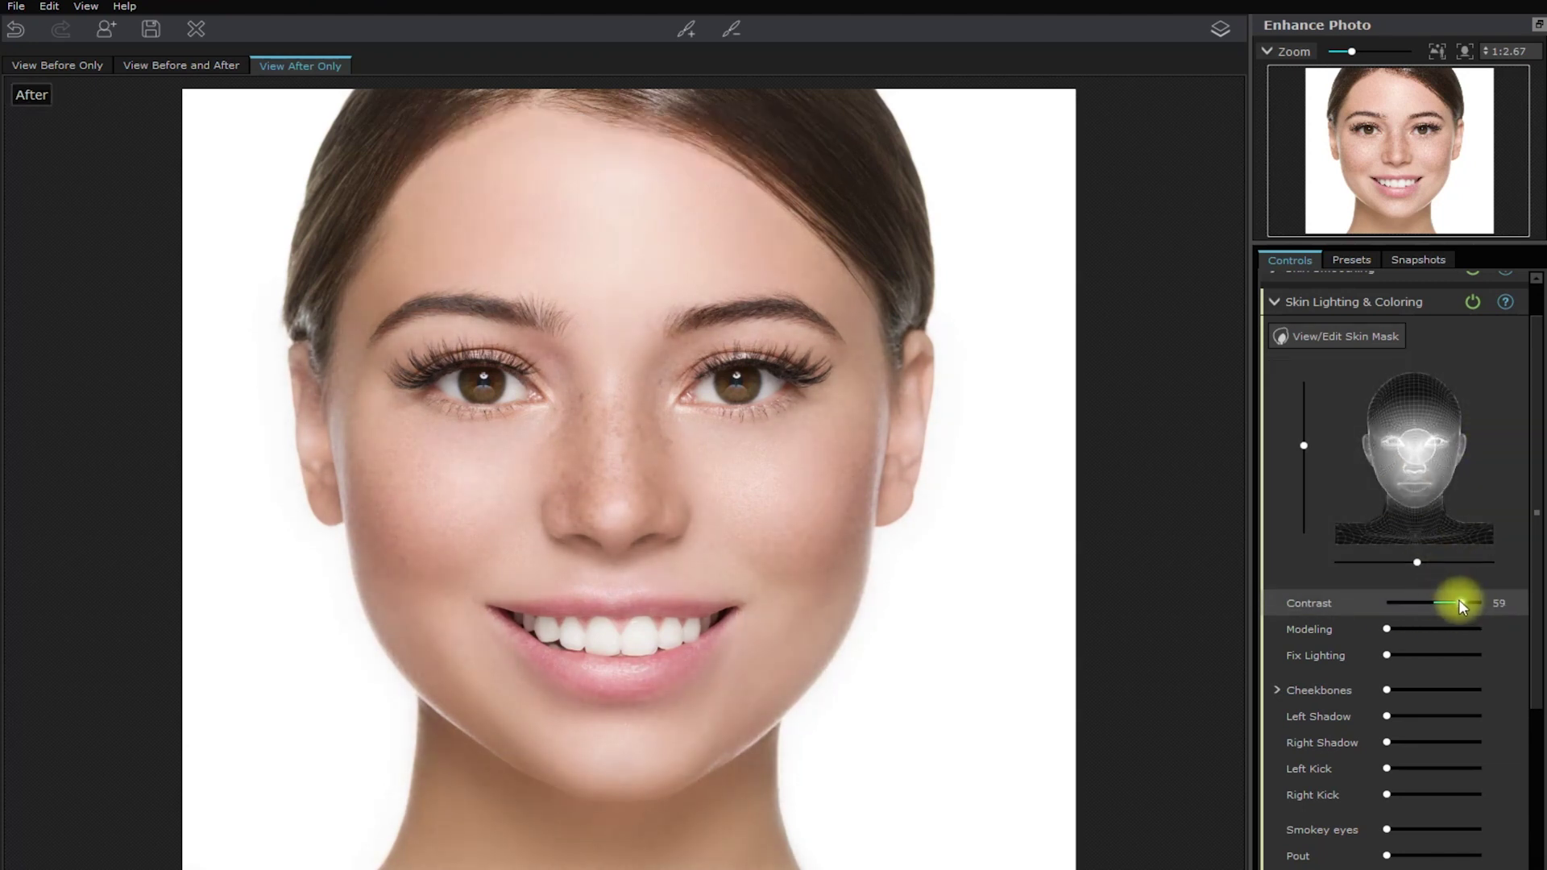
mouse_move(1536, 691)
left_mouse_down()
mouse_move(1536, 757)
mouse_move(1536, 668)
left_mouse_up()
left_click(1415, 356)
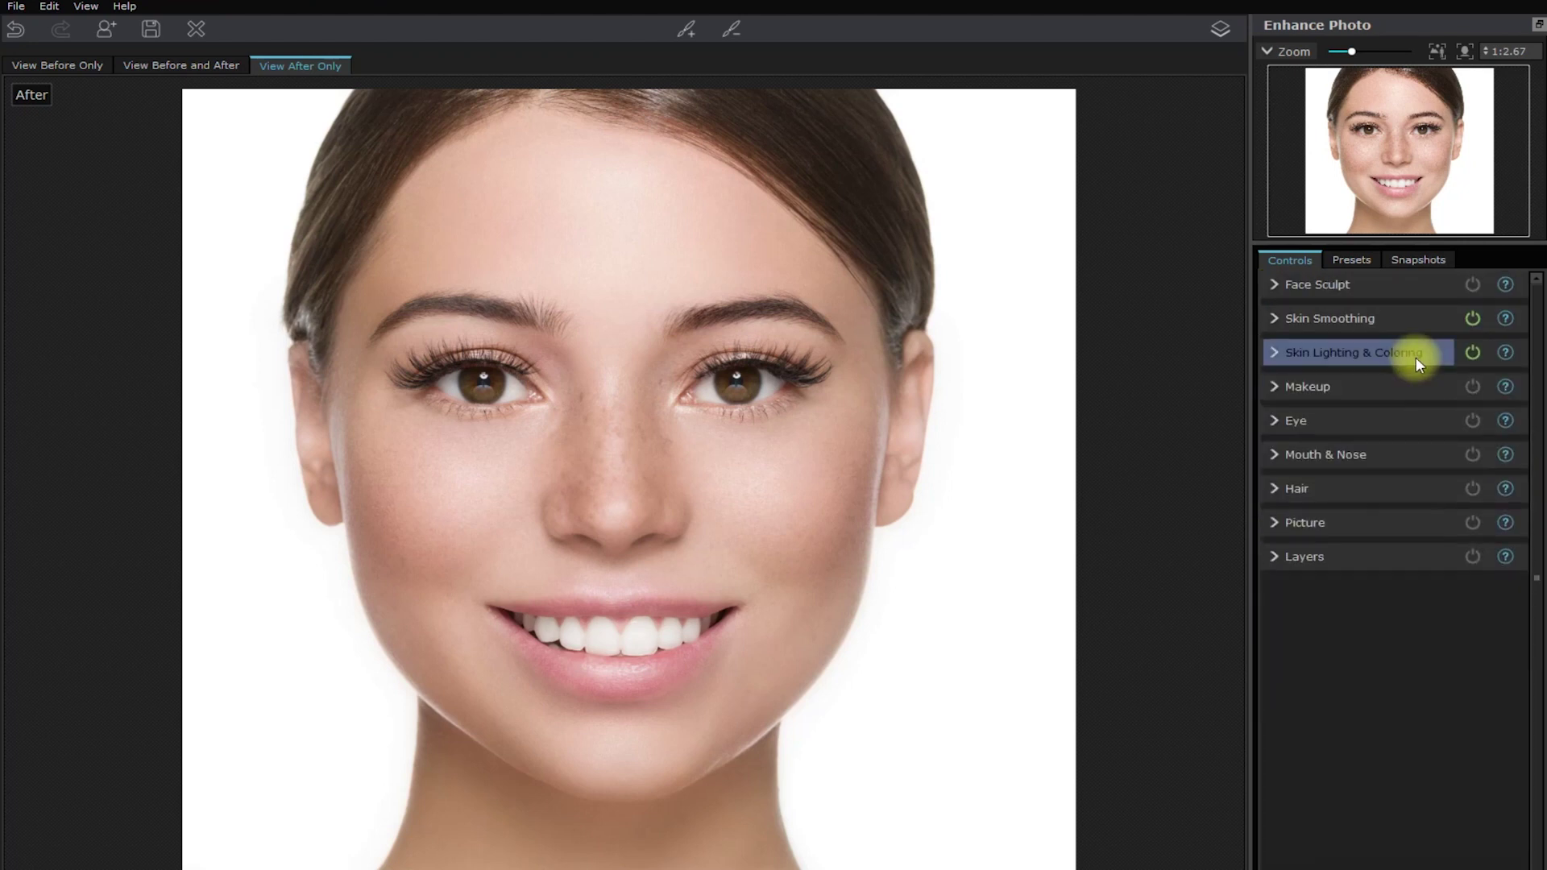
Compare the face with Skin Lighting & Coloring off and on, leaving it on.
left_click(1472, 353)
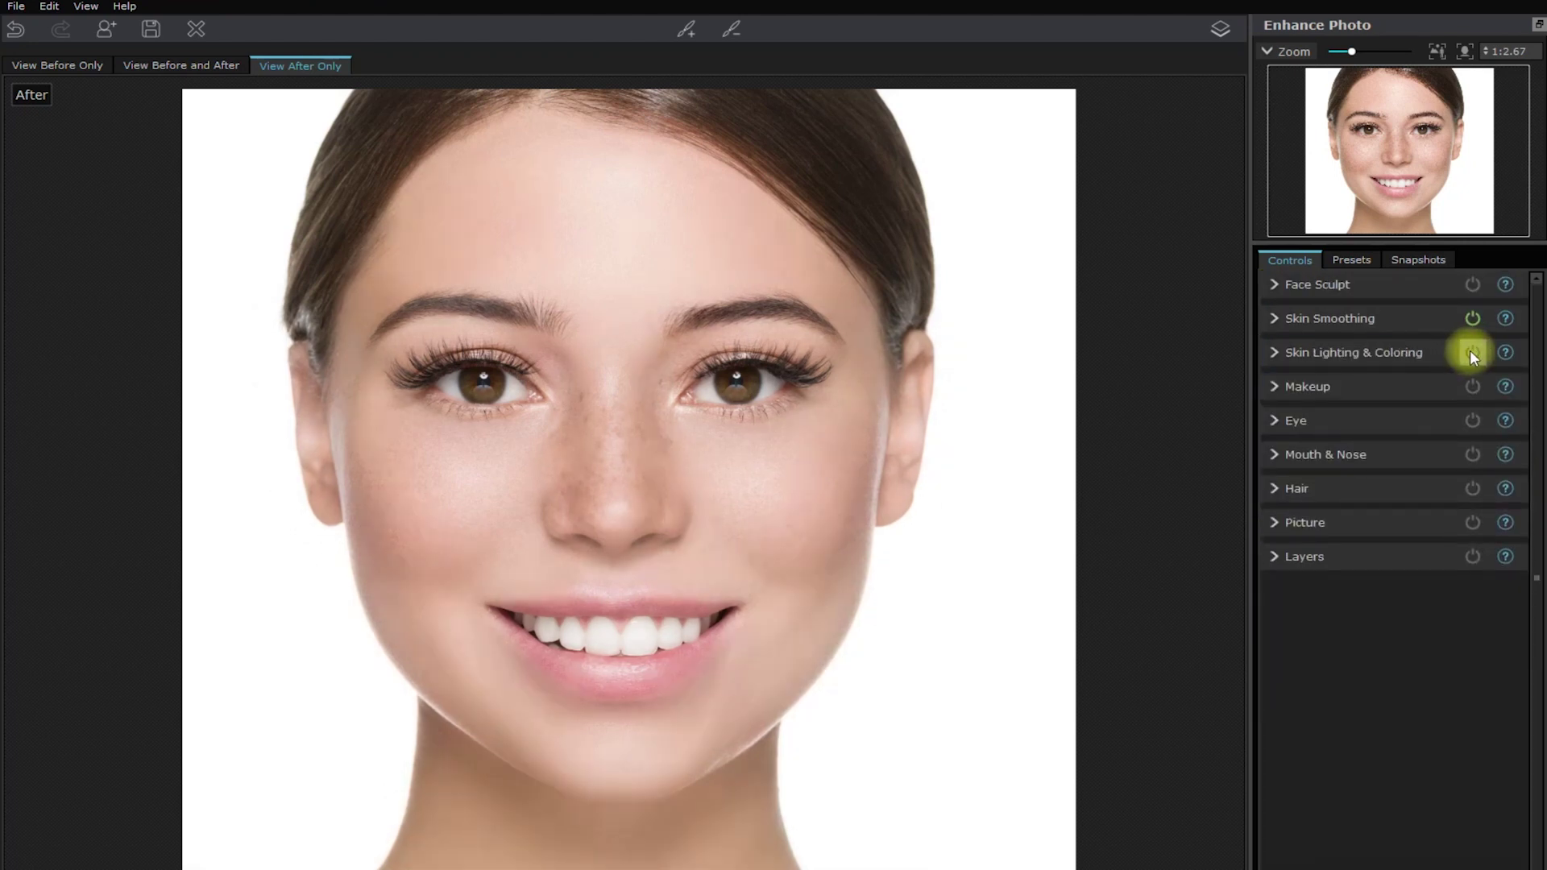
left_click(1472, 352)
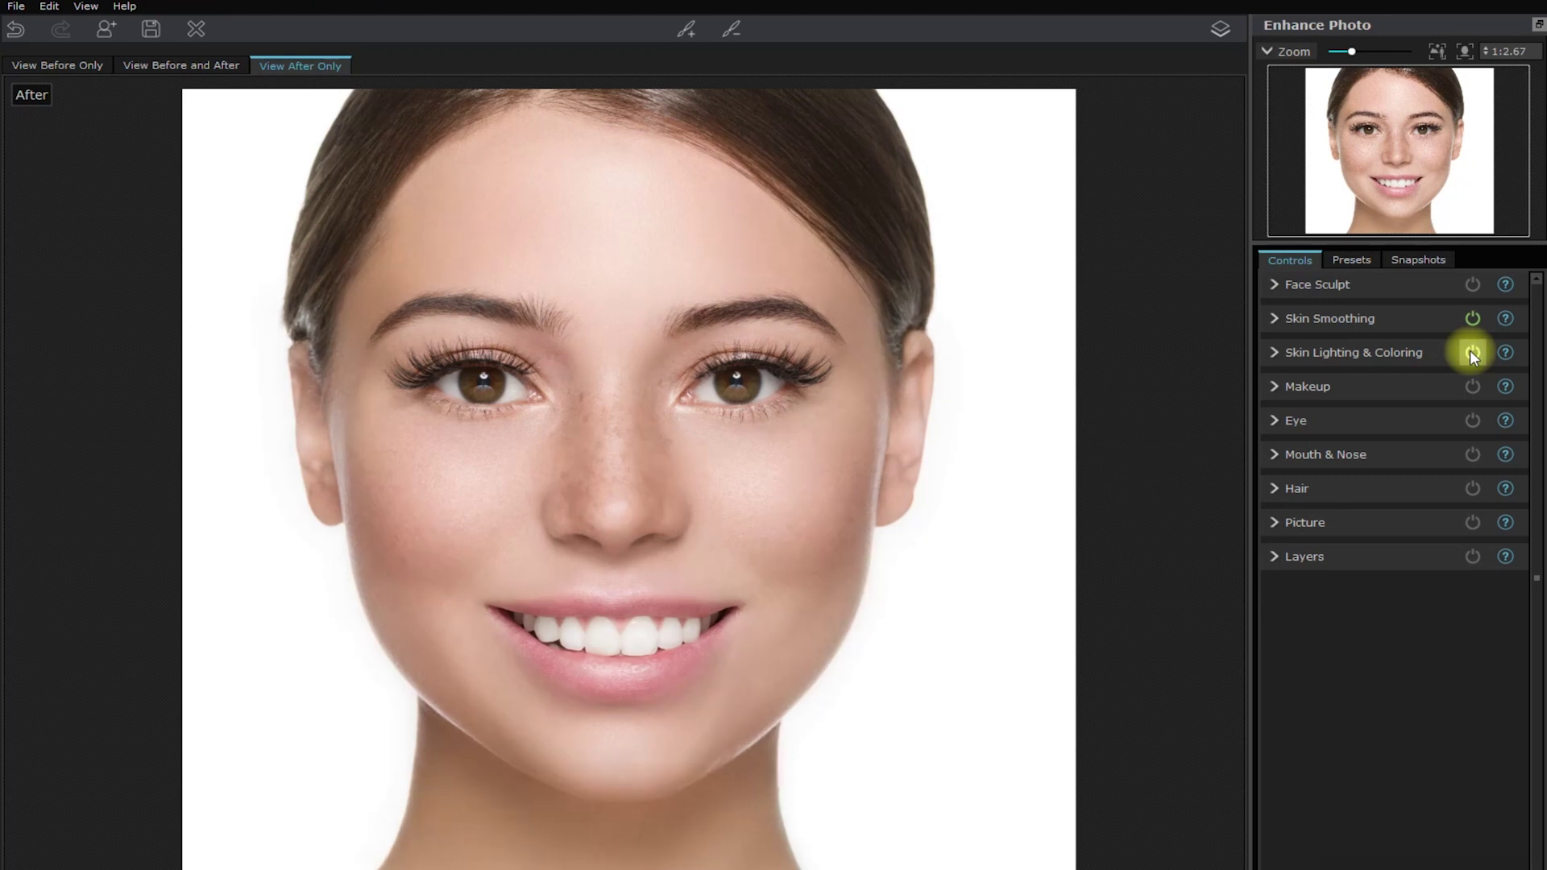
left_click(1472, 352)
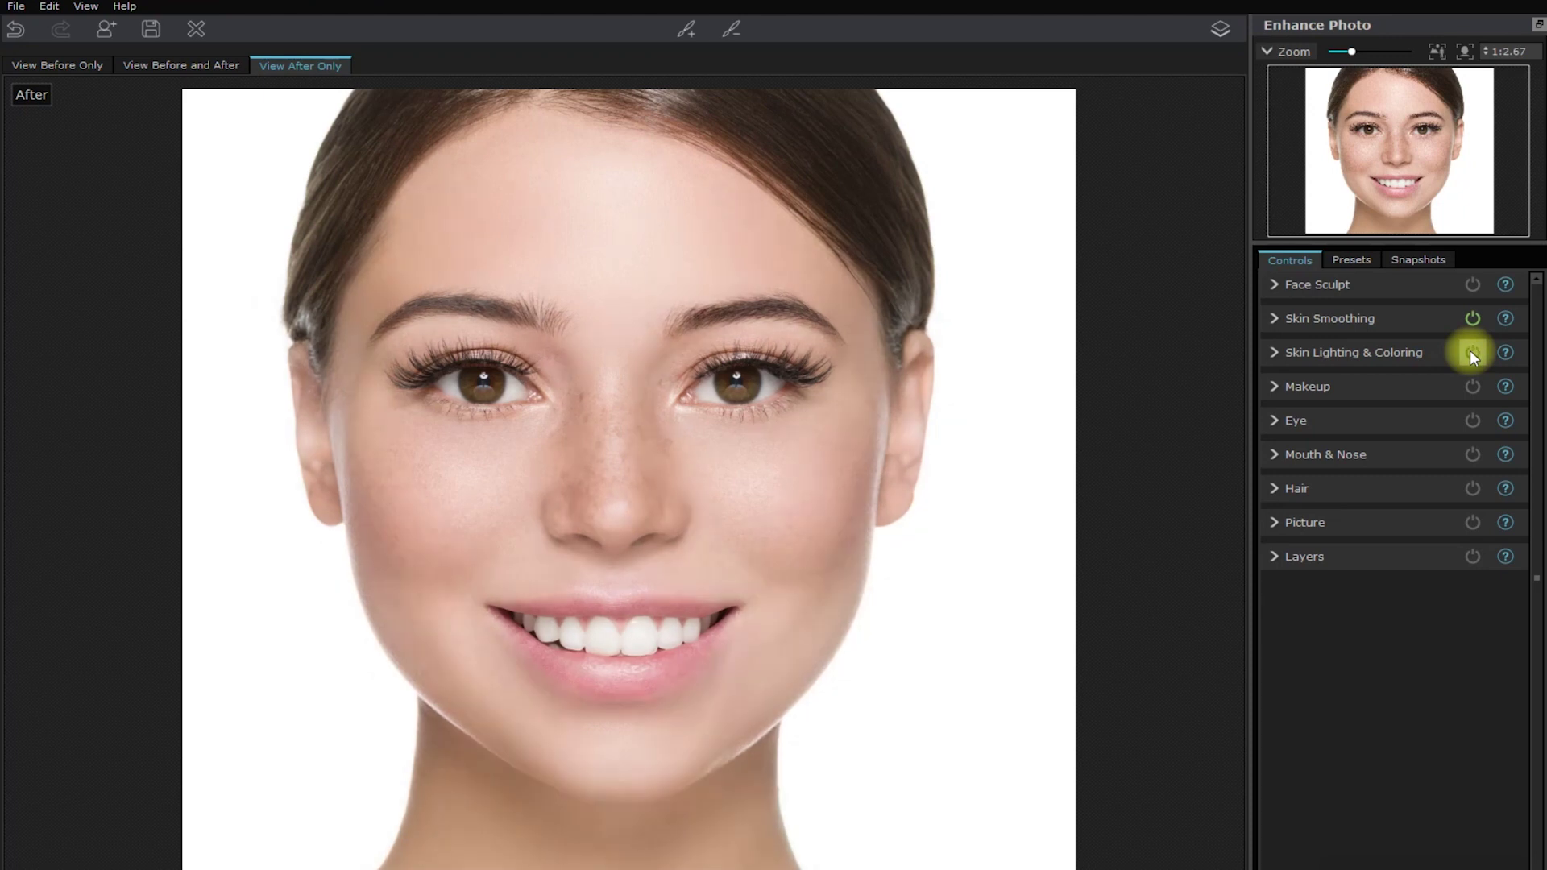
left_click(1472, 352)
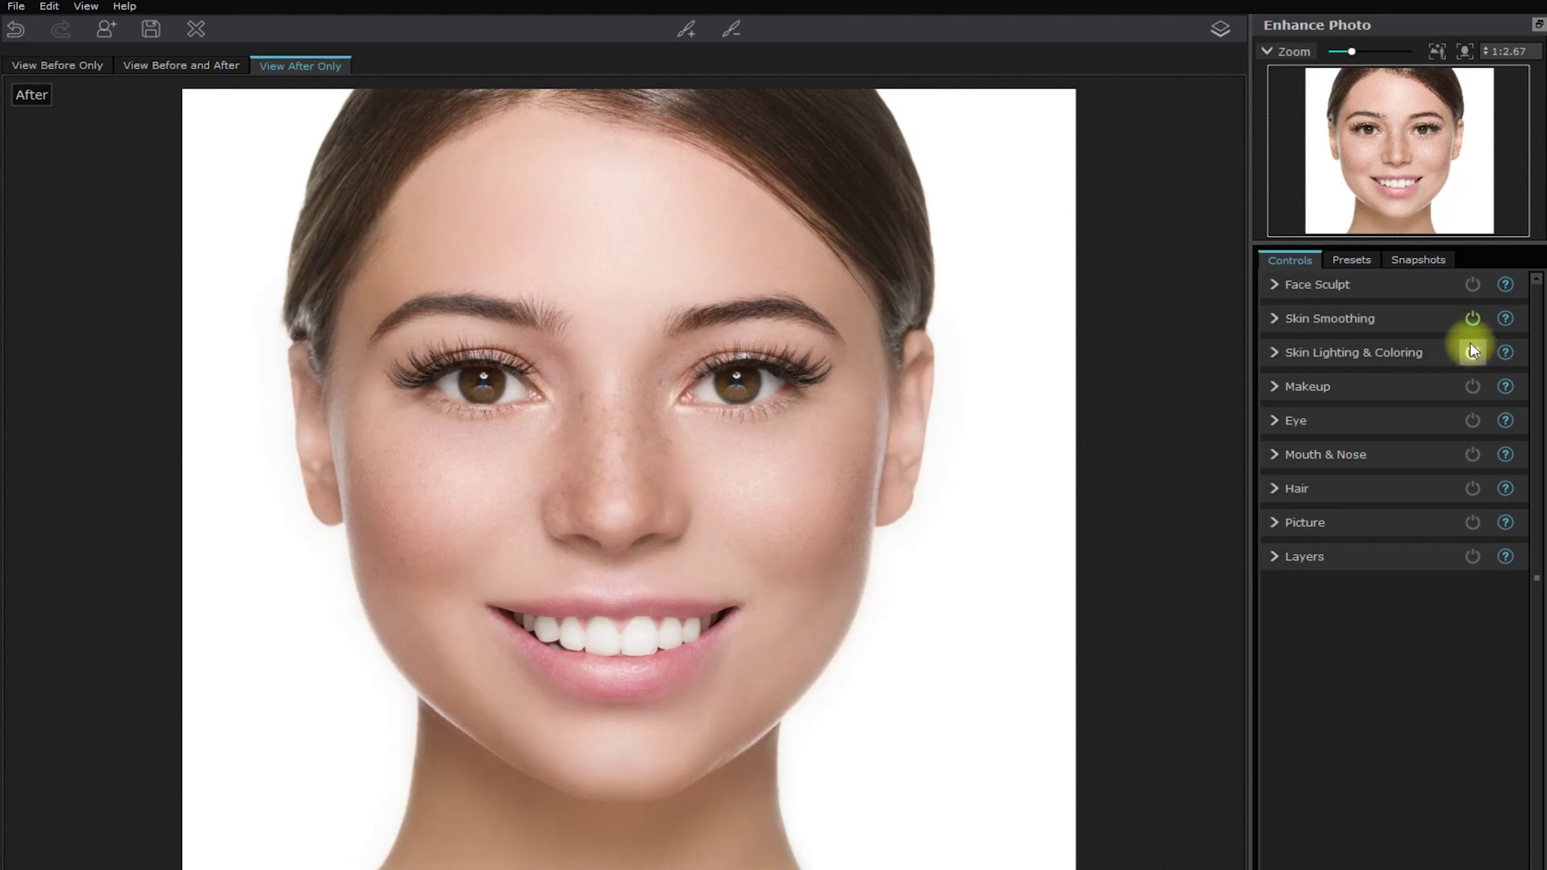
left_click(1471, 352)
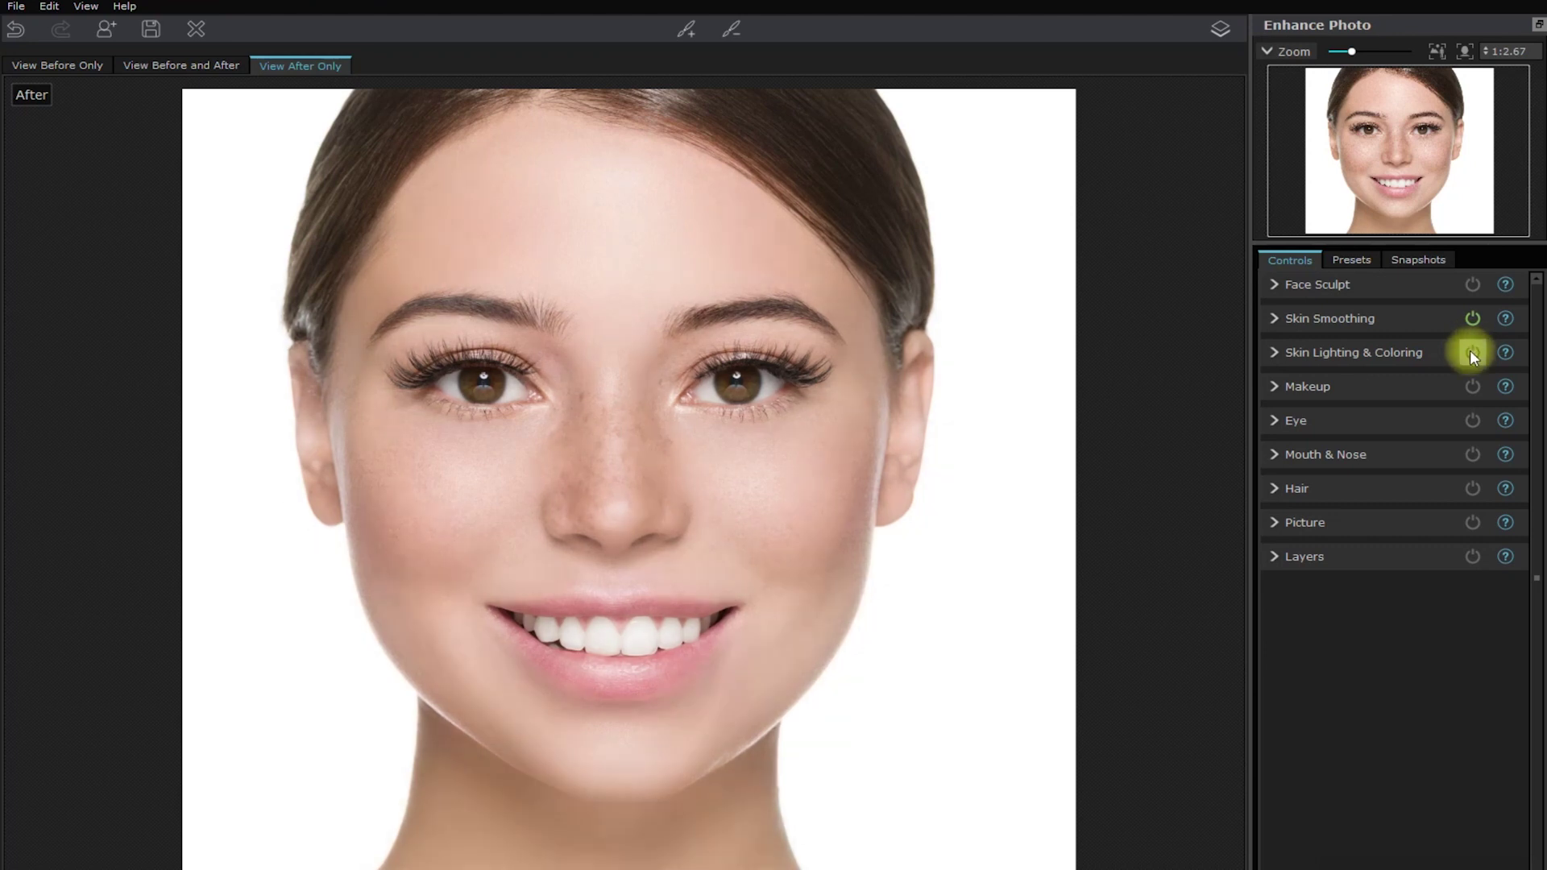
left_click(1470, 351)
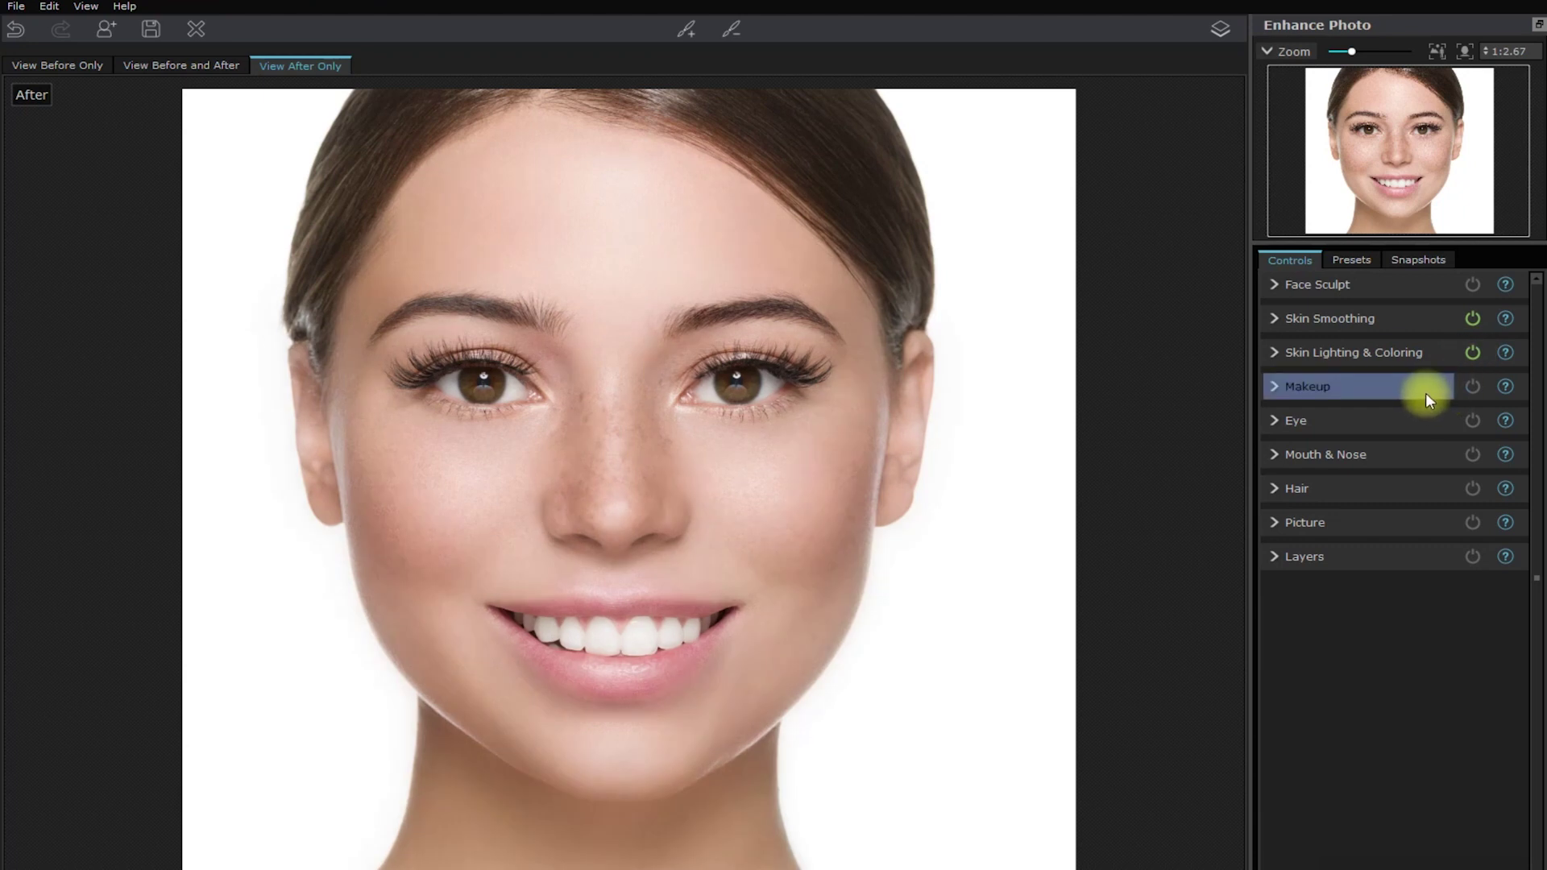
Add lipstick and pick a red-pink lipstick colour.
left_click(1425, 394)
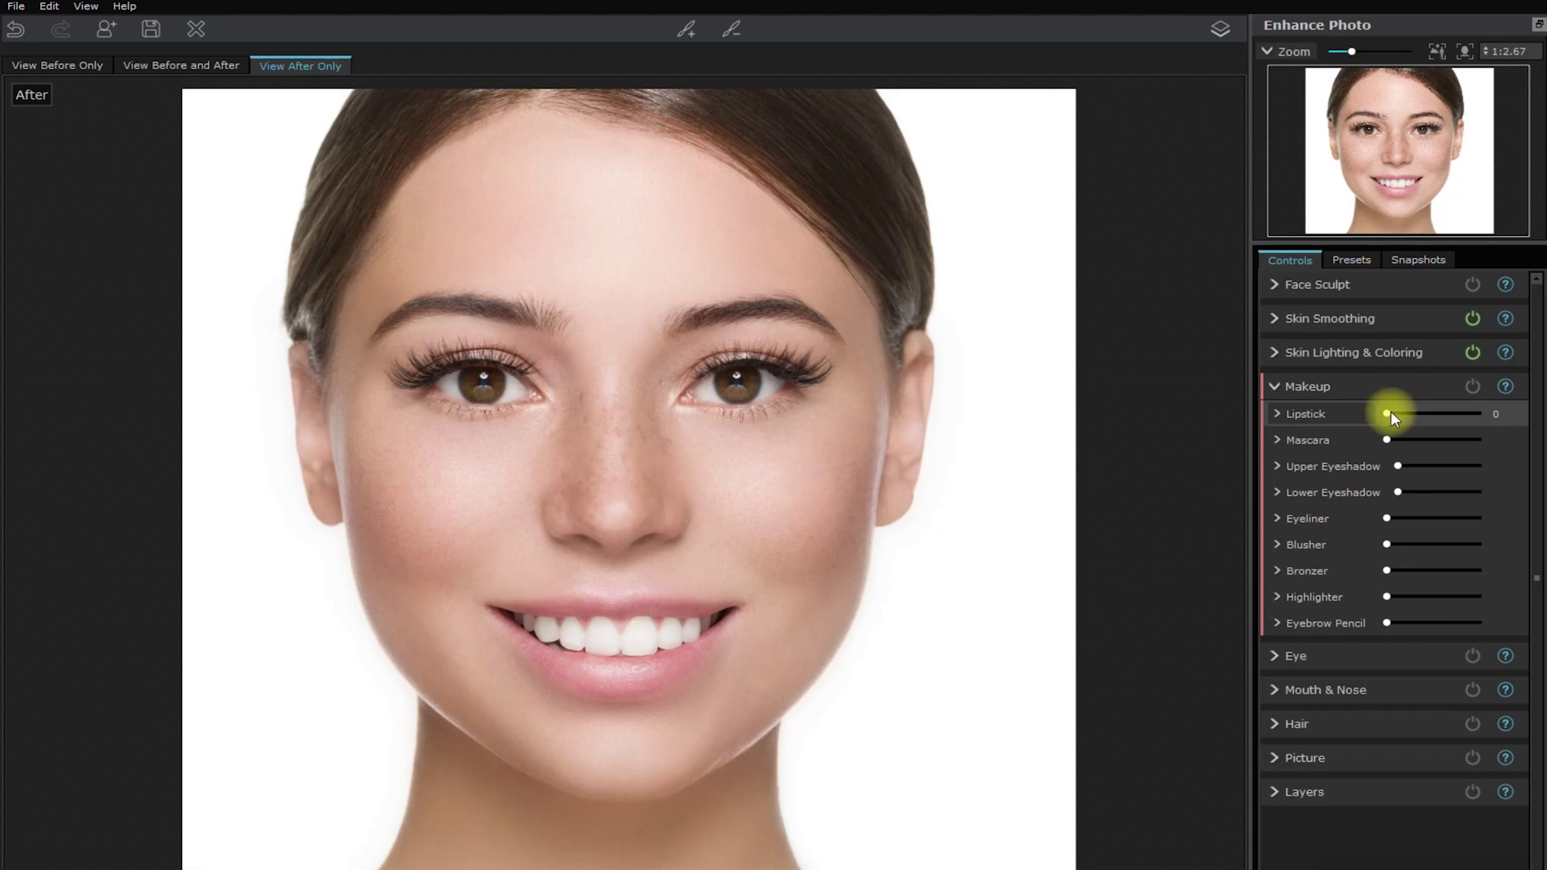
left_click_drag(1391, 411, 1423, 411)
left_click_drag(1431, 510, 1384, 525)
left_click(1389, 519)
left_click(1370, 414)
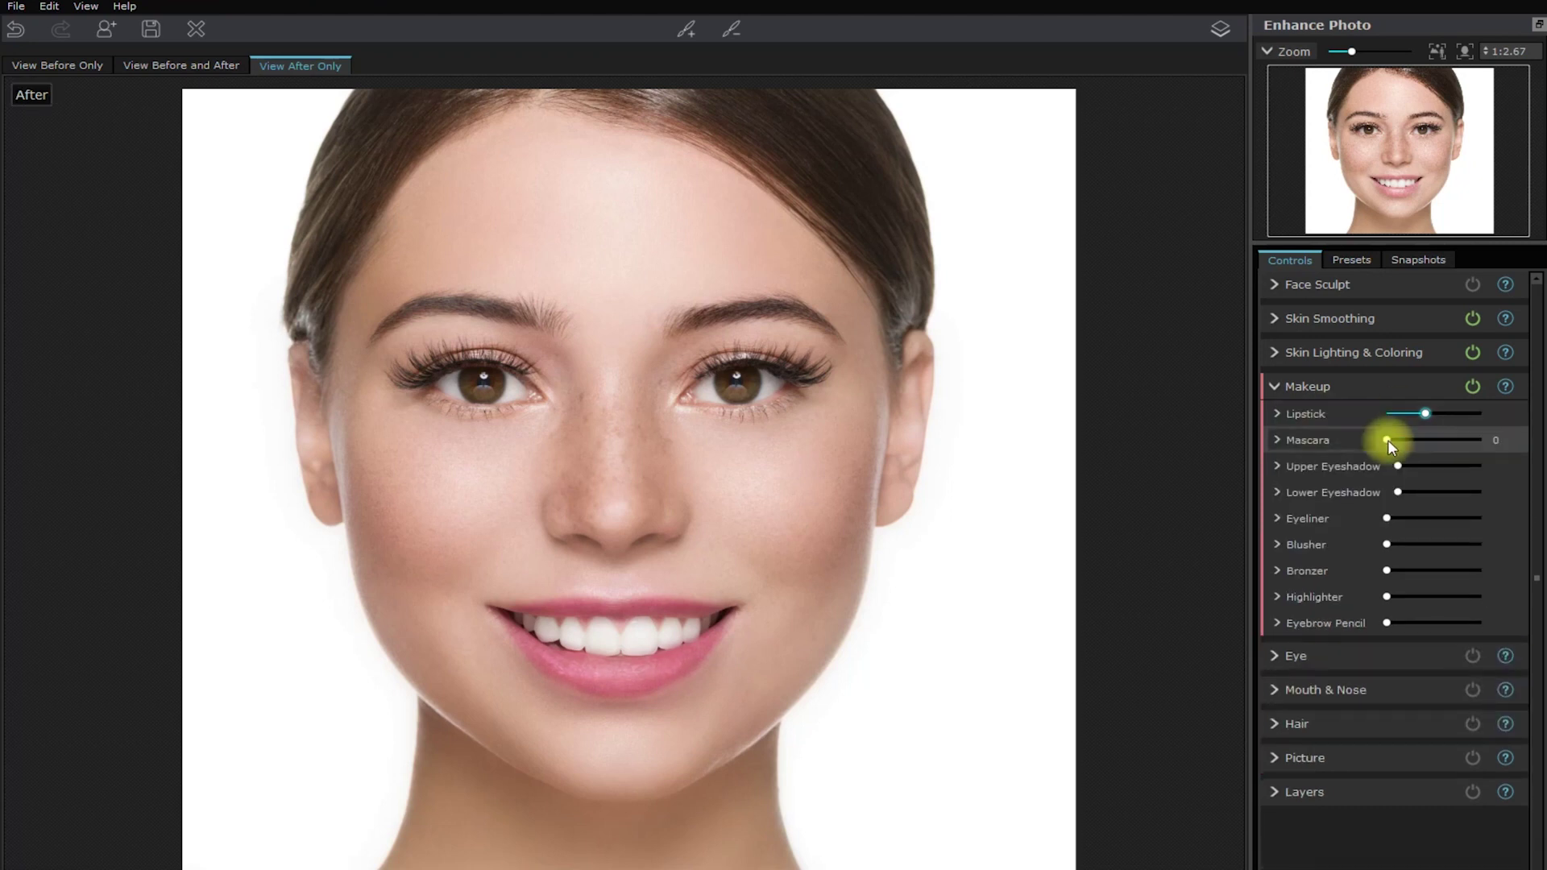
Apply mascara at 25, dark red upper and pink lower eyeshadow, and eyeliner at 33.
mouse_move(1388, 440)
left_mouse_down()
mouse_move(1420, 440)
mouse_move(1380, 450)
mouse_move(1412, 451)
left_mouse_up()
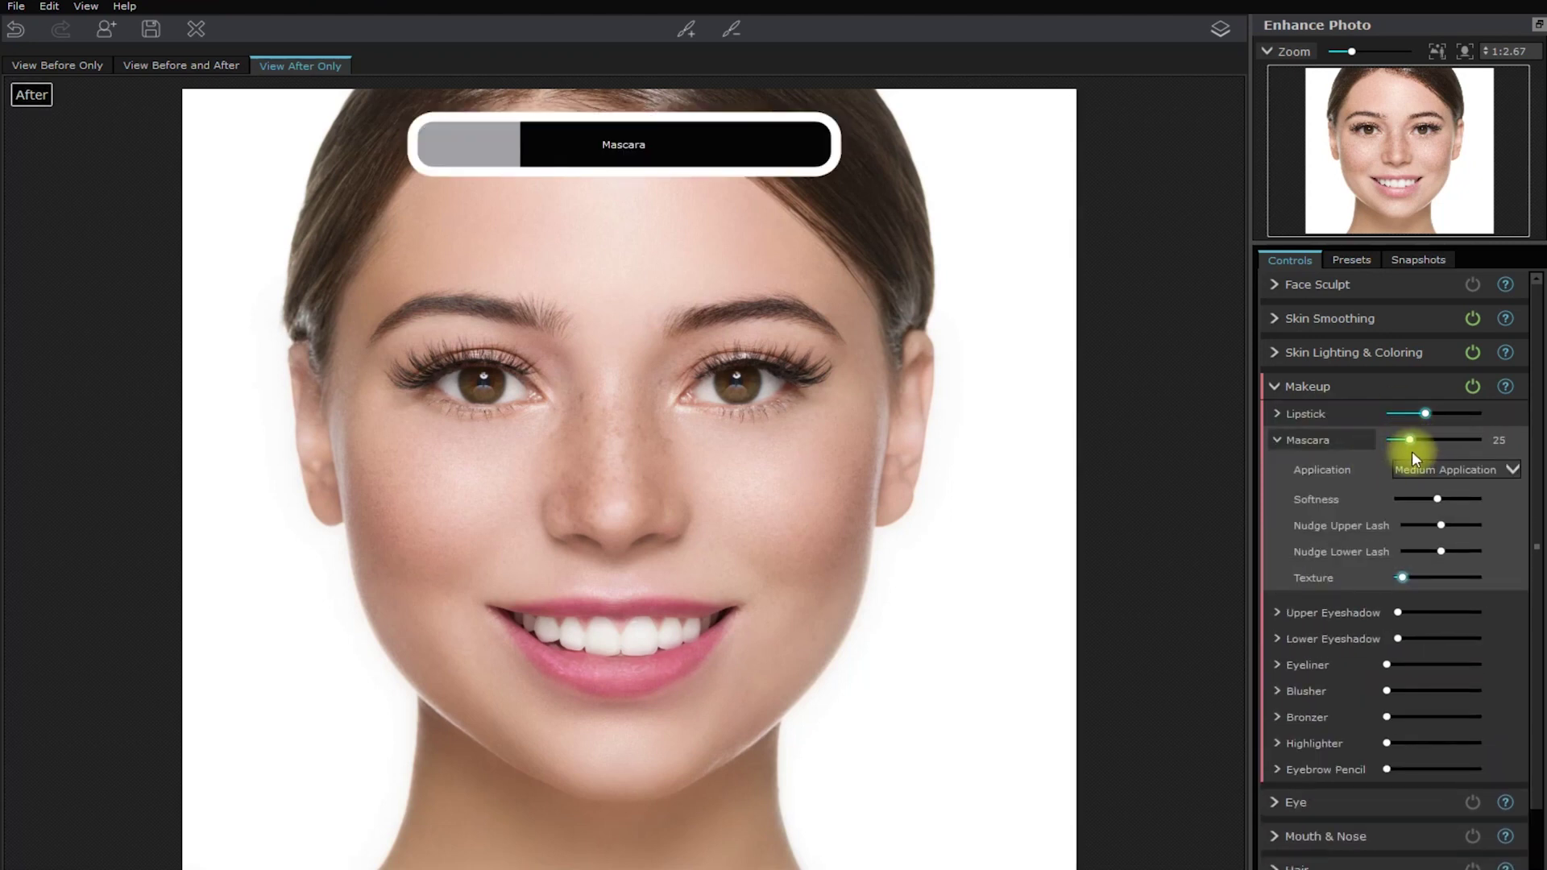
left_click(1330, 437)
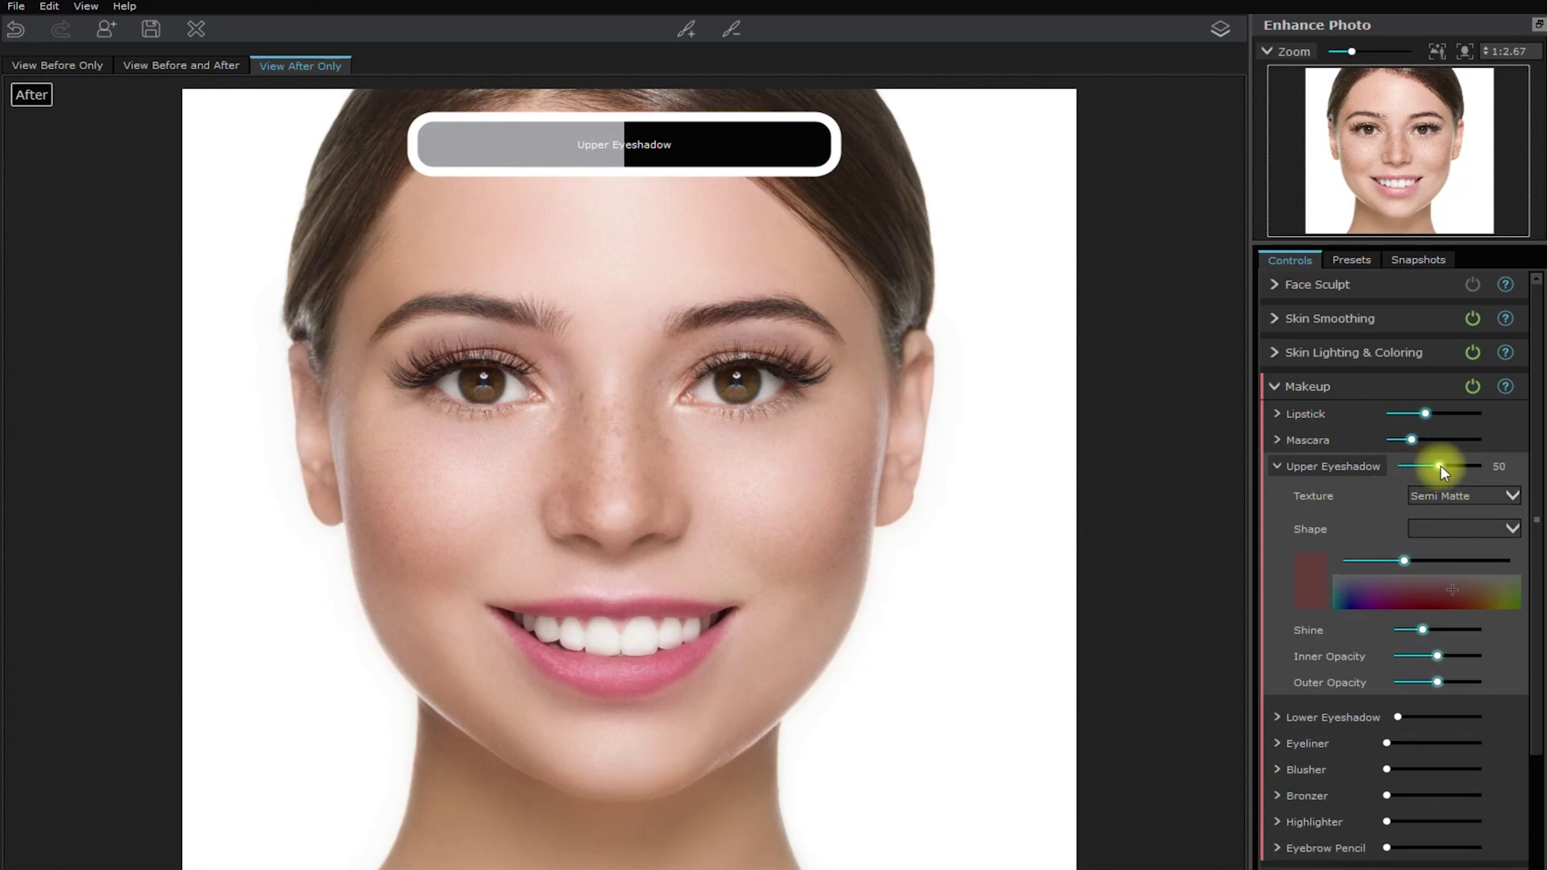
left_click(1416, 601)
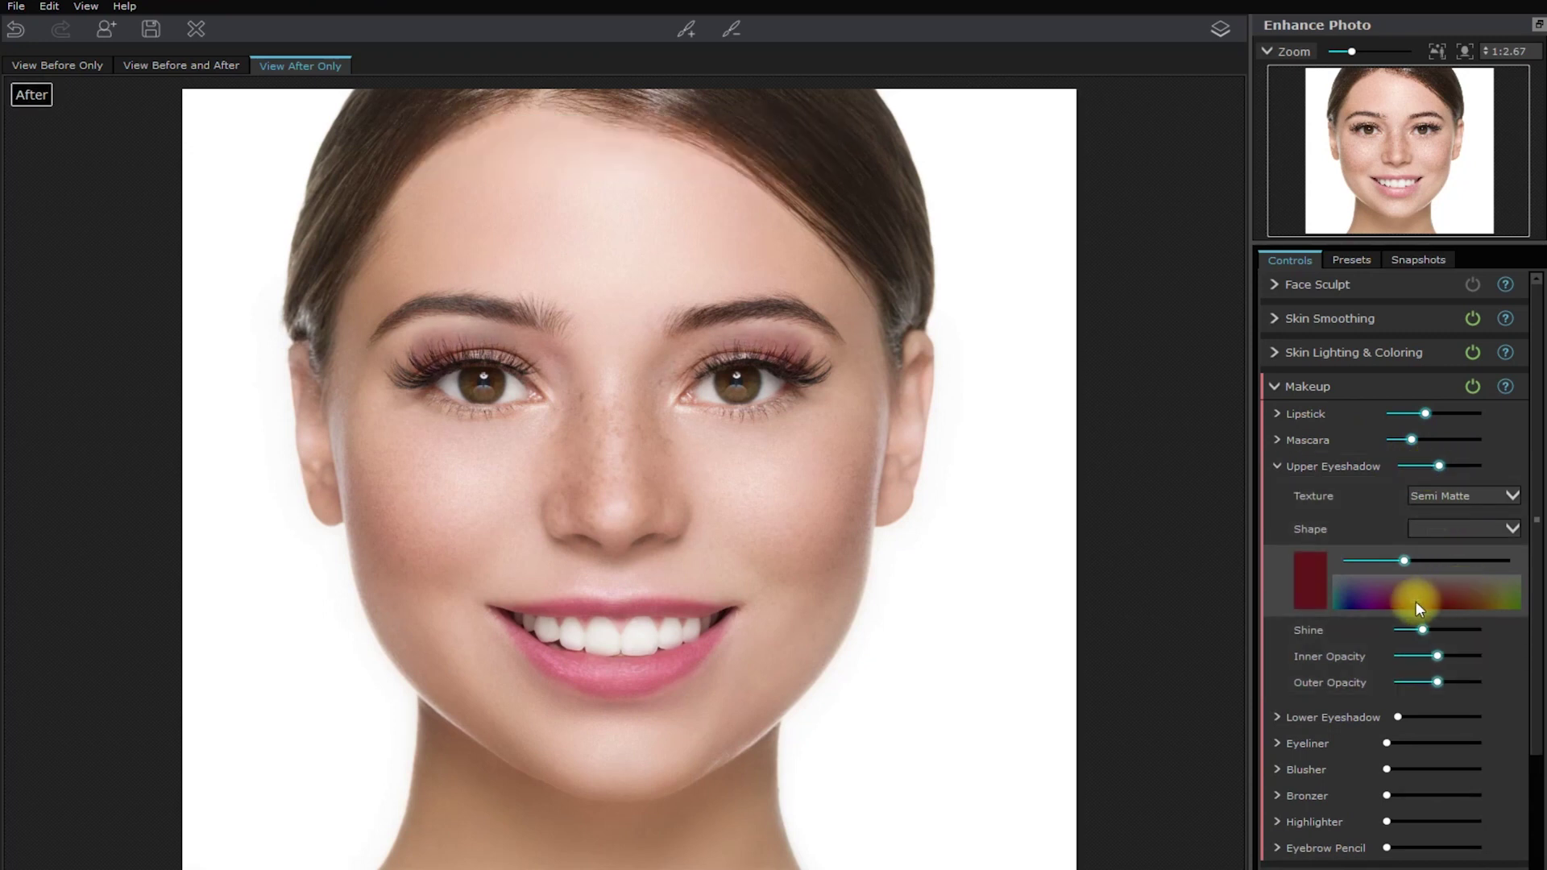
left_click(1349, 466)
left_click_drag(1397, 491, 1431, 491)
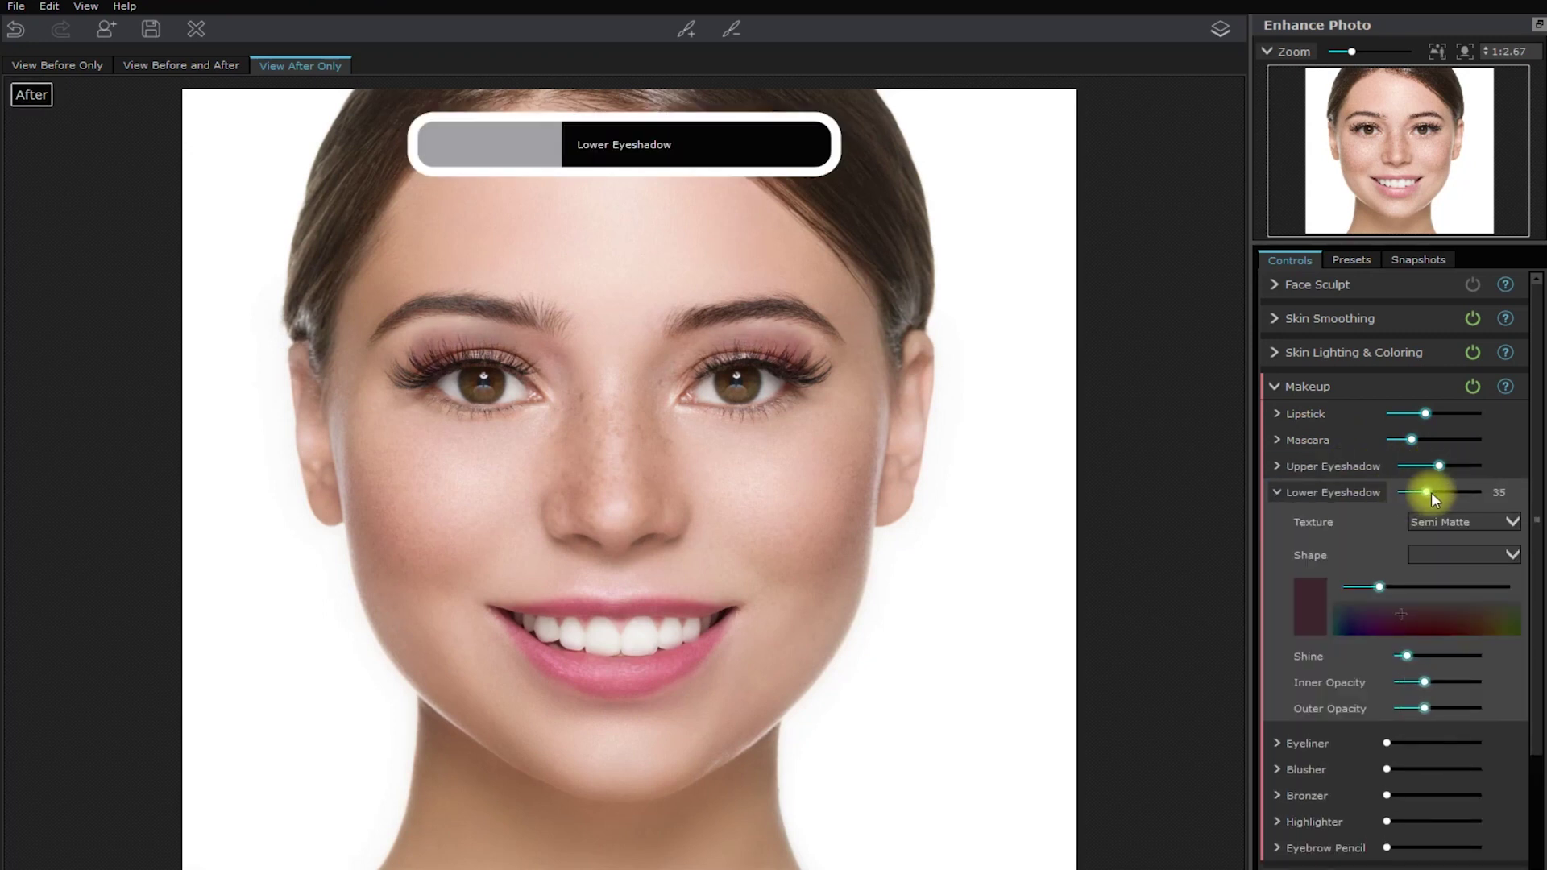
left_click(1418, 586)
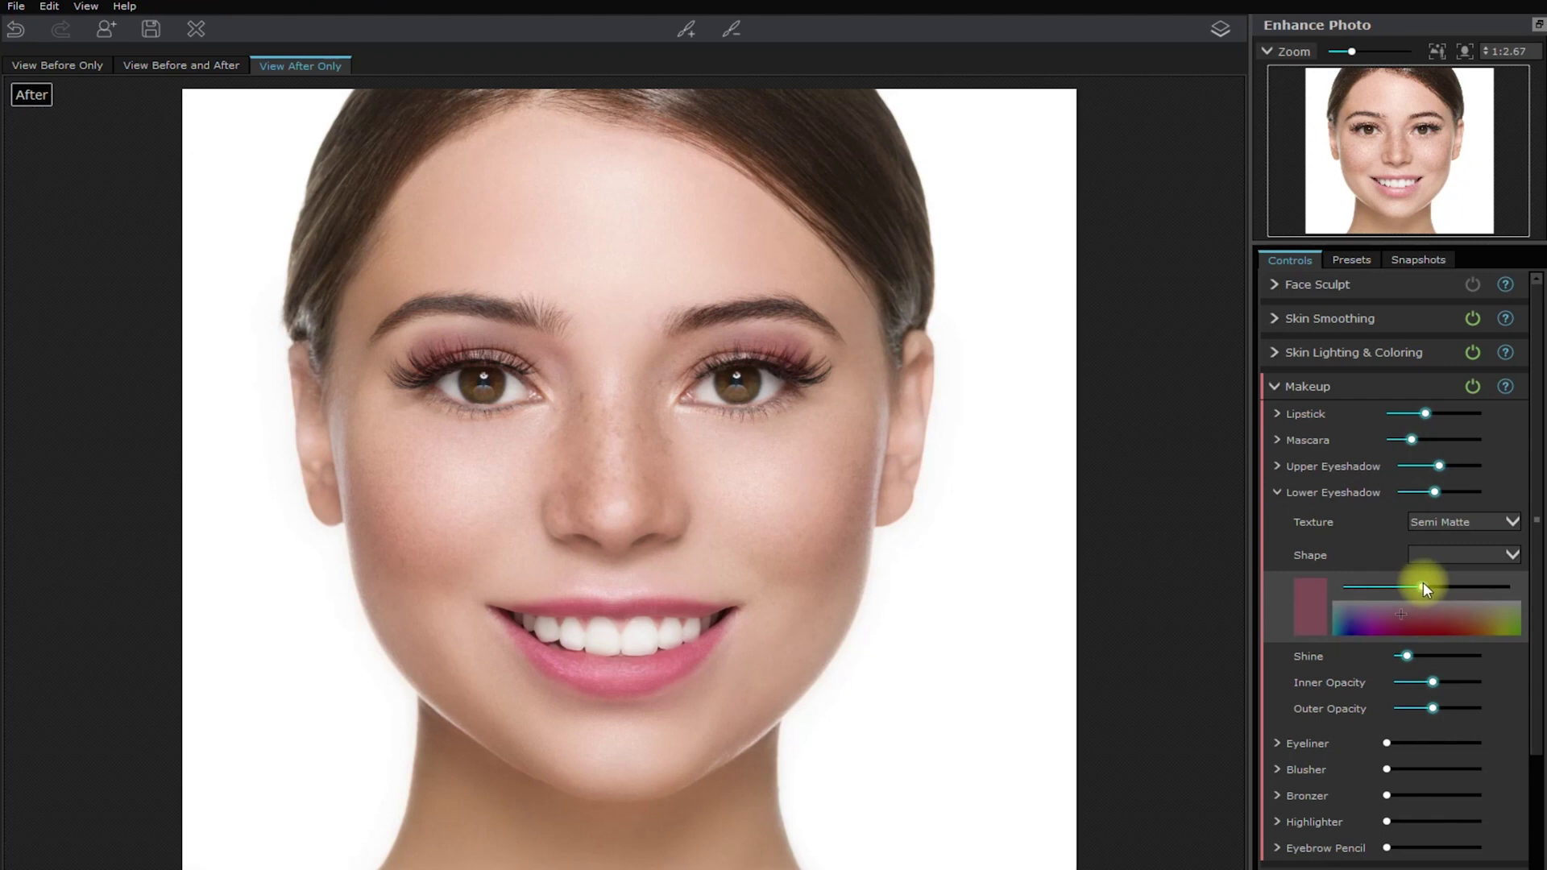
left_click(1345, 493)
mouse_move(1392, 517)
left_mouse_down()
mouse_move(1444, 527)
mouse_move(1395, 546)
mouse_move(1444, 550)
mouse_move(1419, 568)
mouse_move(1385, 568)
mouse_move(1404, 622)
mouse_move(1391, 625)
mouse_move(1405, 622)
left_mouse_up()
Add blusher, try bronzer, and darken the eyebrows with eyebrow pencil at 20.
left_click(1349, 519)
left_click(1337, 548)
left_click(1343, 569)
left_click(1356, 593)
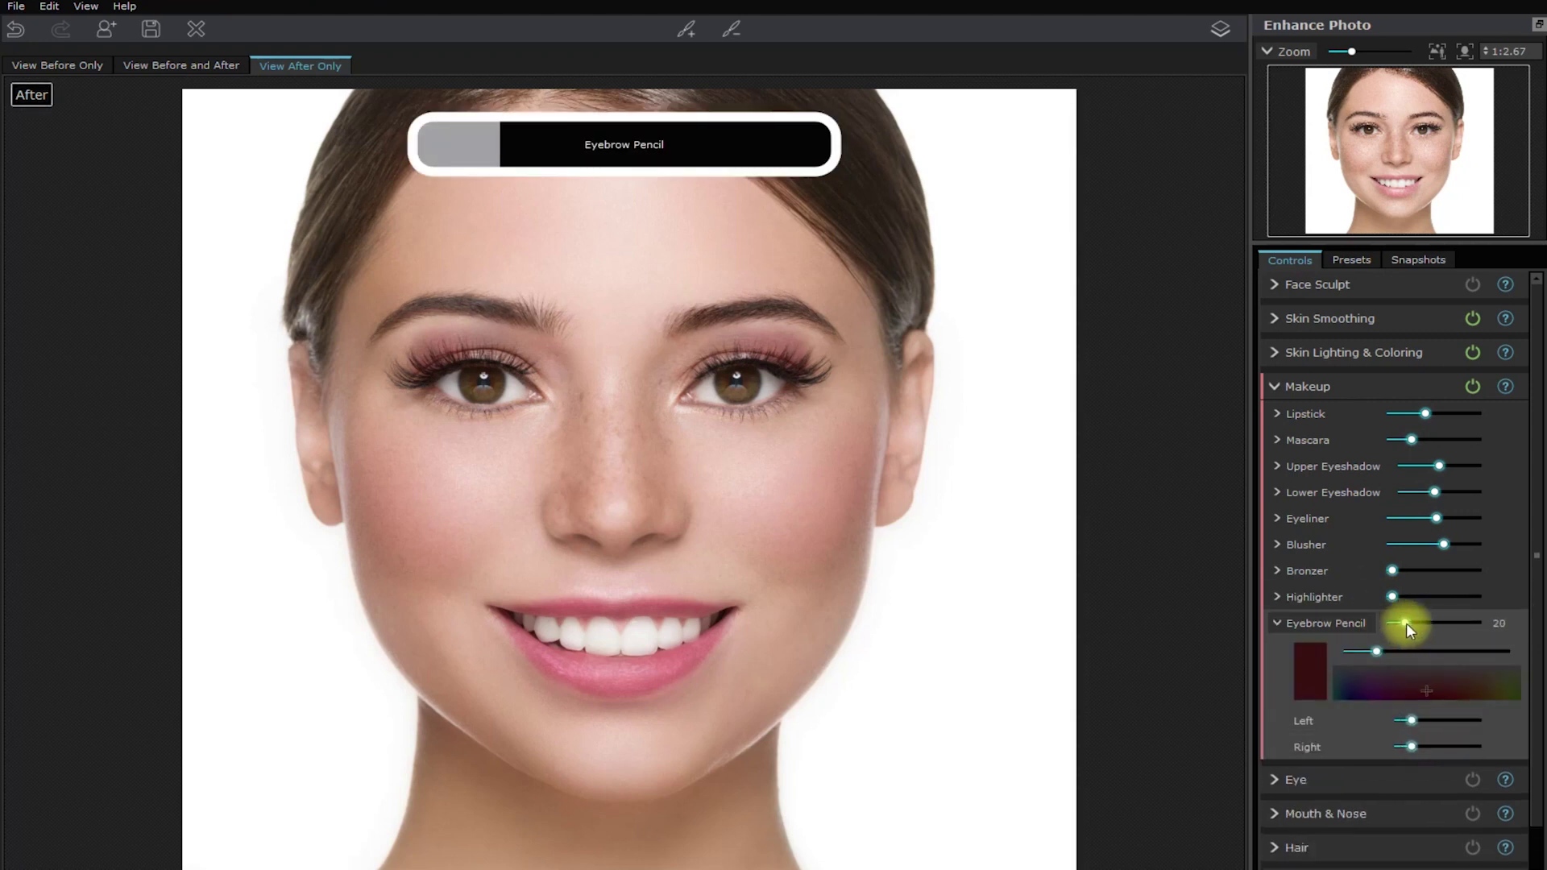
left_click(1362, 620)
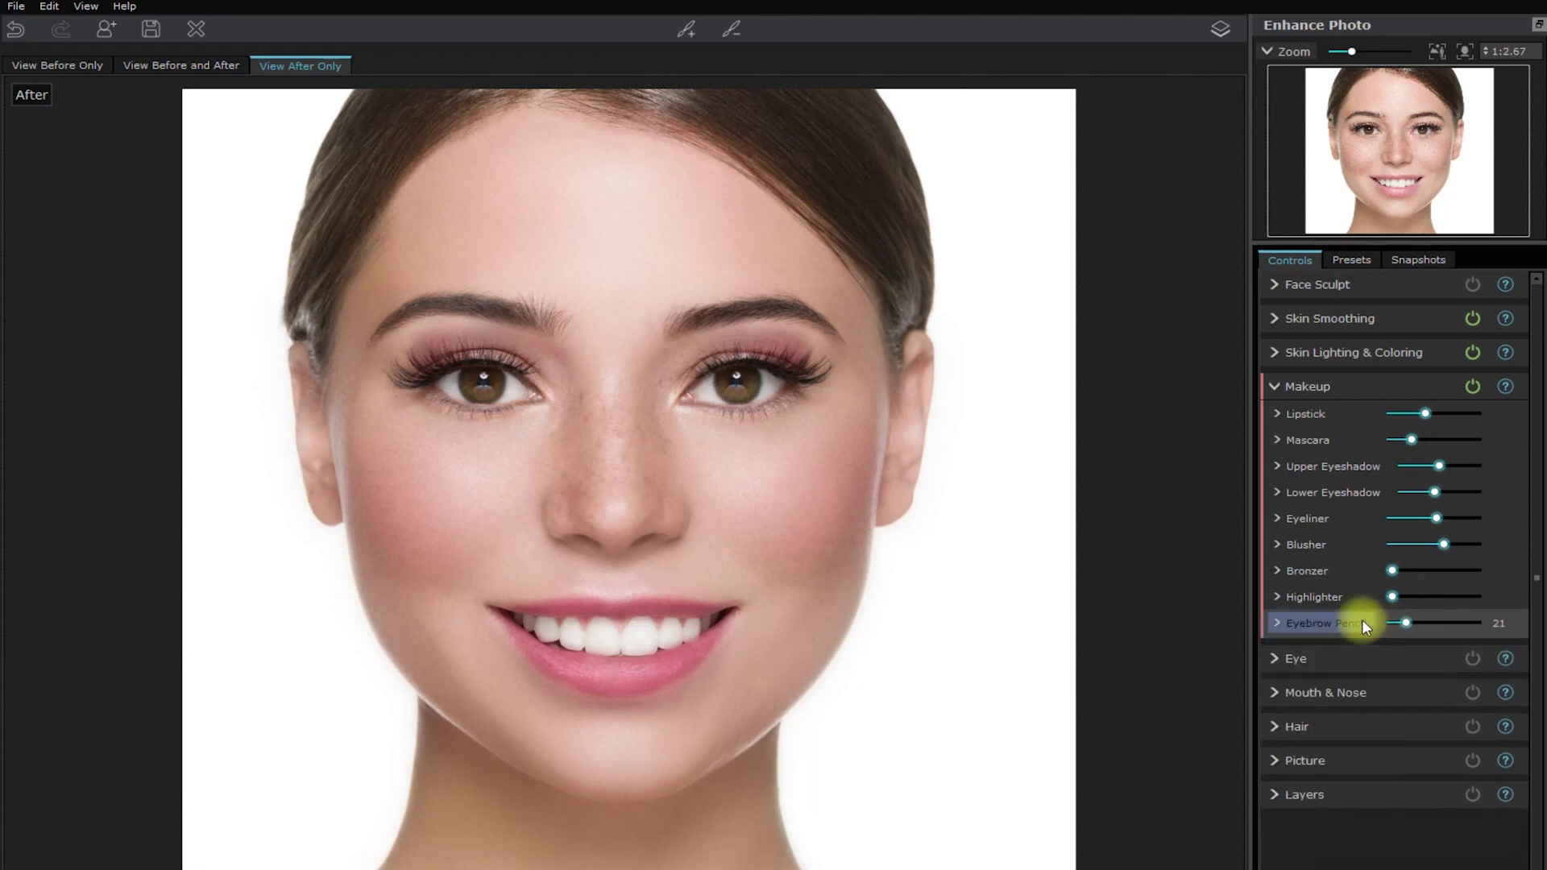
Compare the face with makeup hidden and shown, ending with makeup on.
left_click(1479, 389)
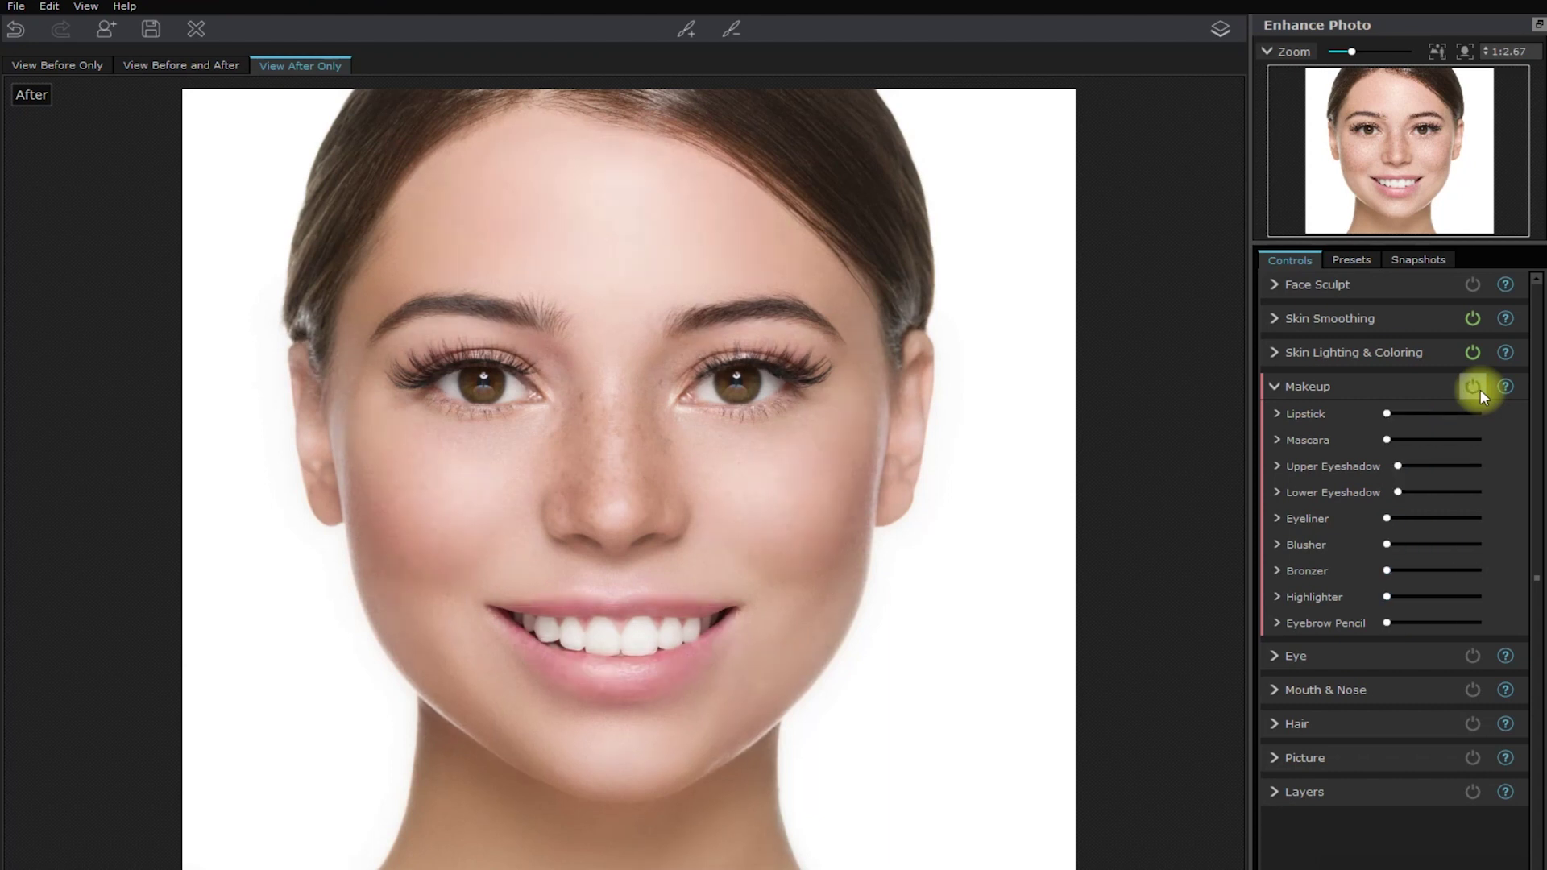
left_click(1479, 389)
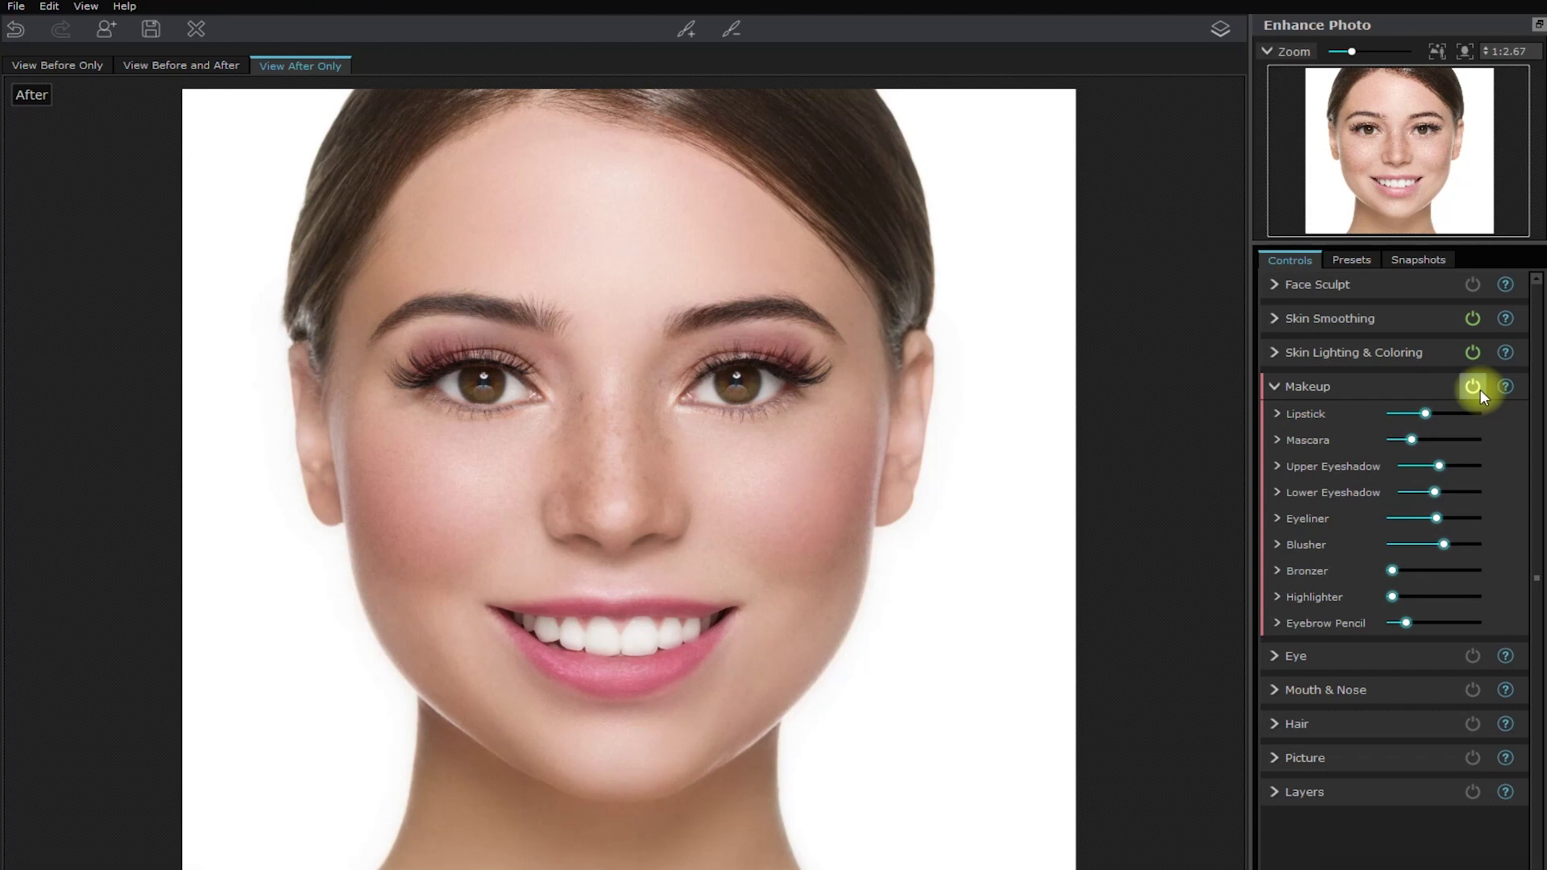
left_click(1480, 389)
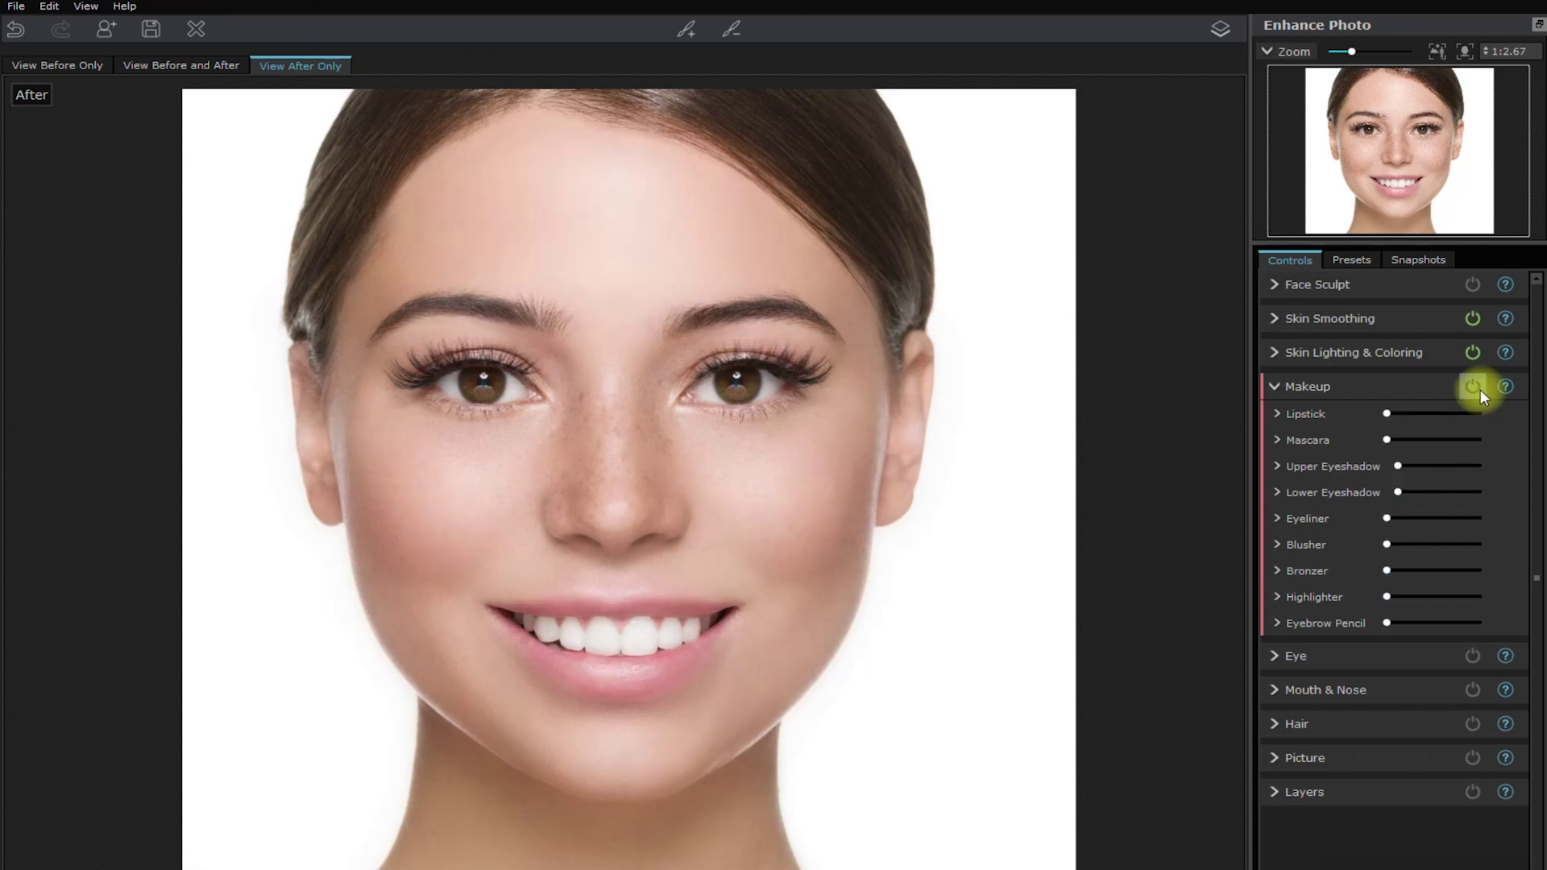
left_click(1479, 390)
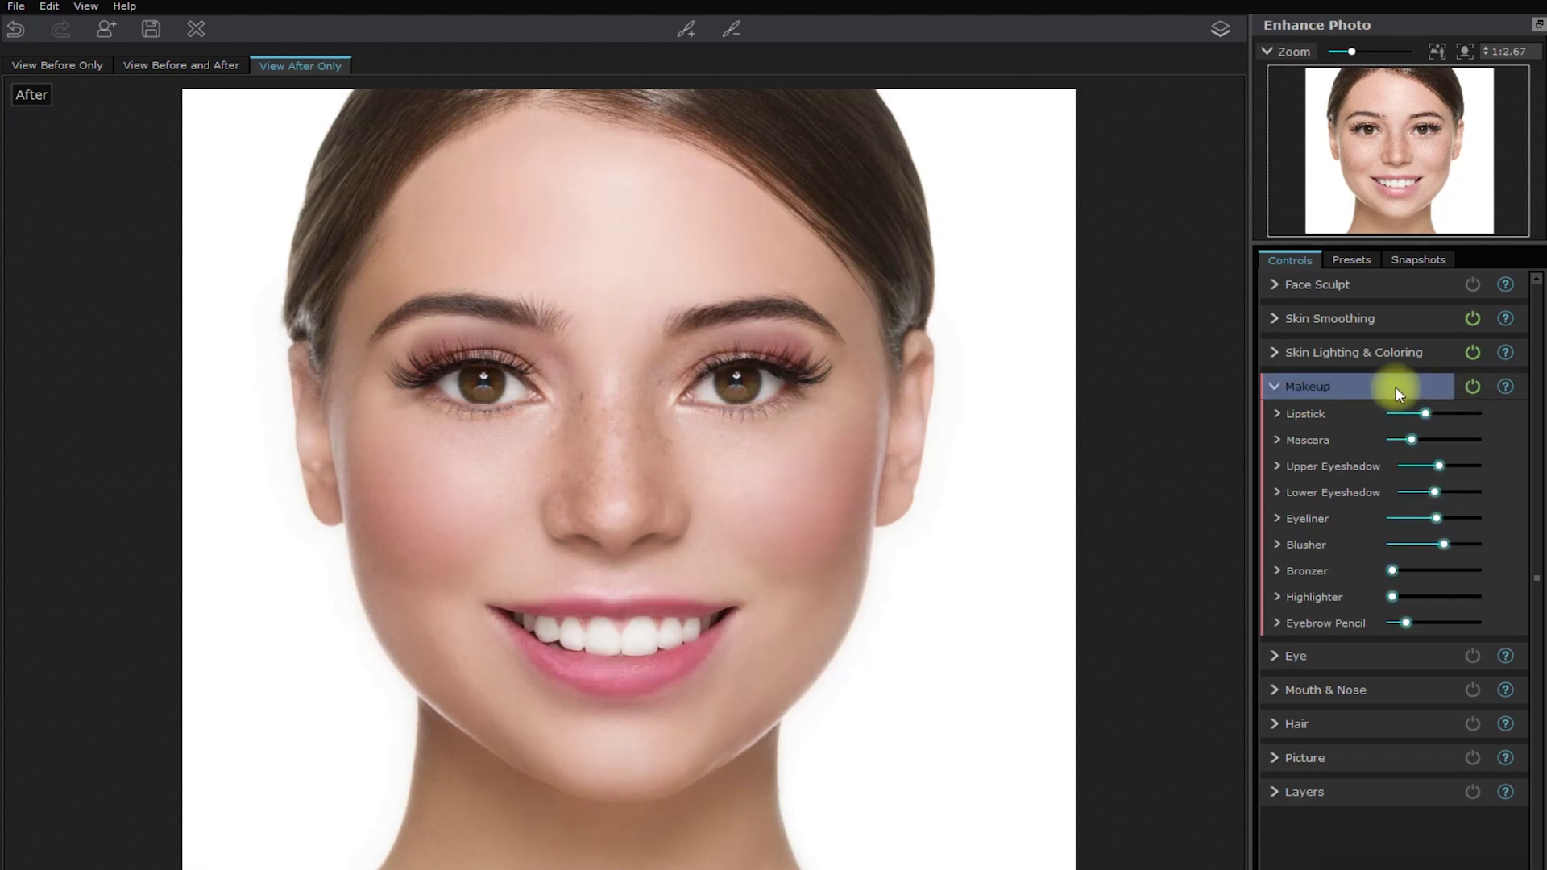
Brighten and sharpen the eyes with the Eye Master Fade, comparing it off and on.
left_click(1341, 387)
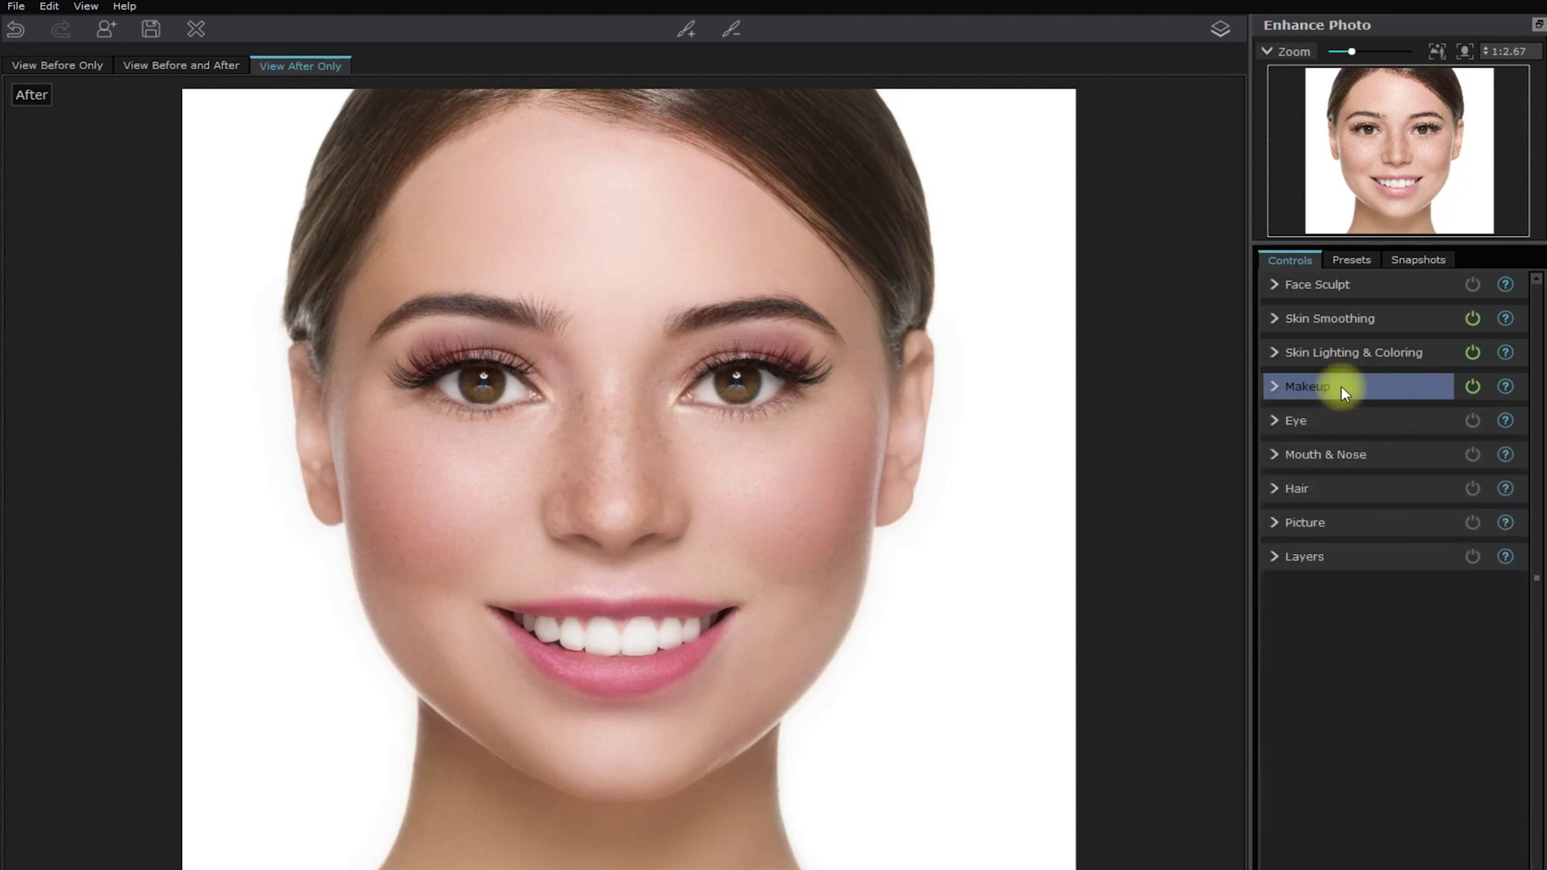
left_click(1430, 420)
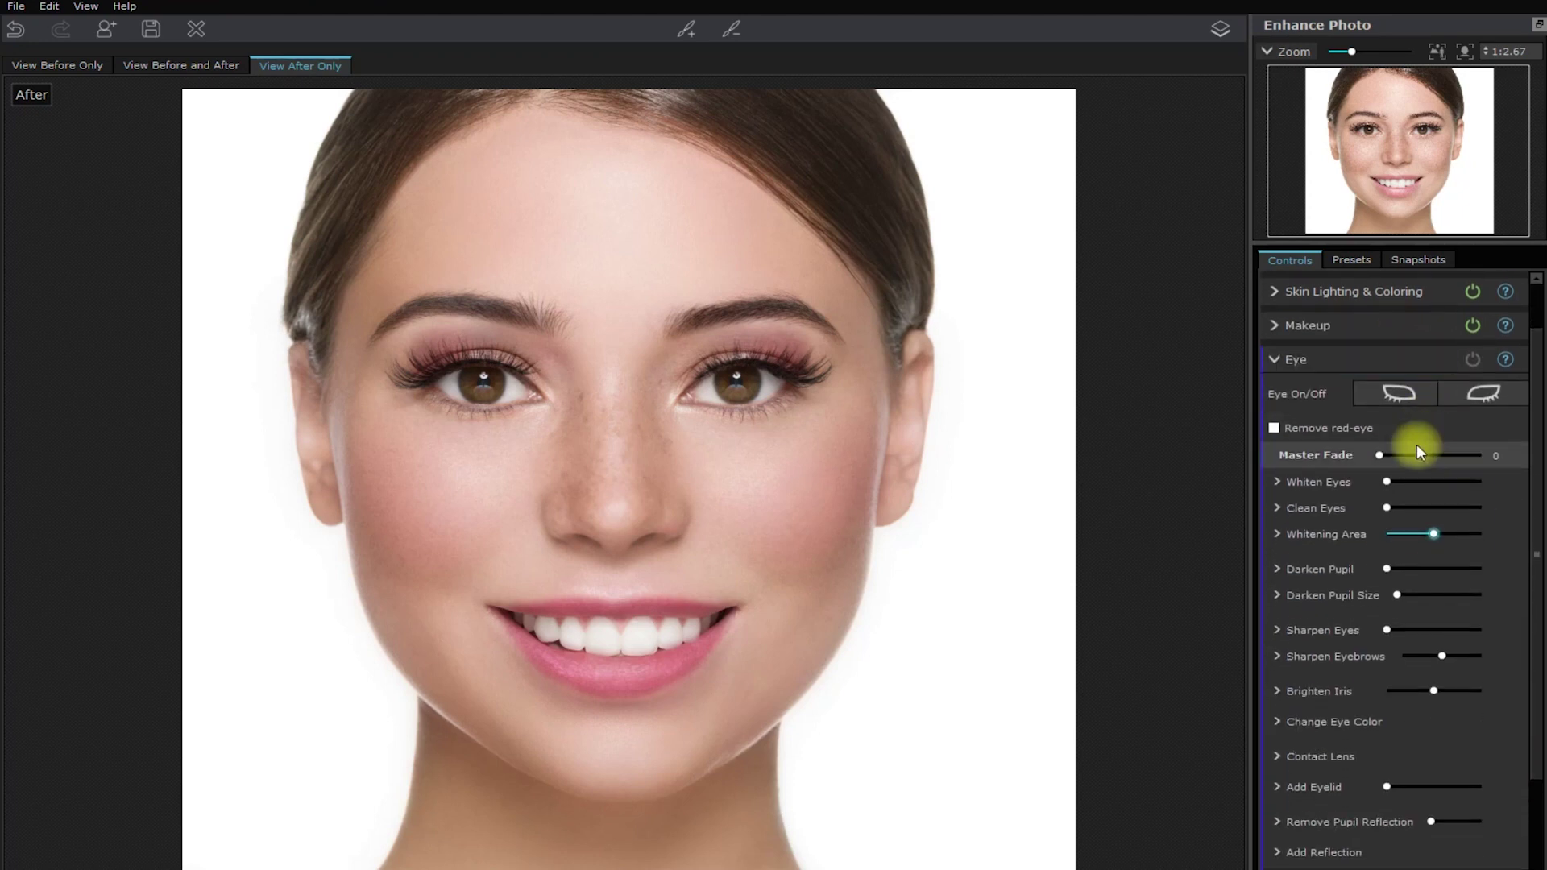
left_click_drag(1381, 456, 1418, 457)
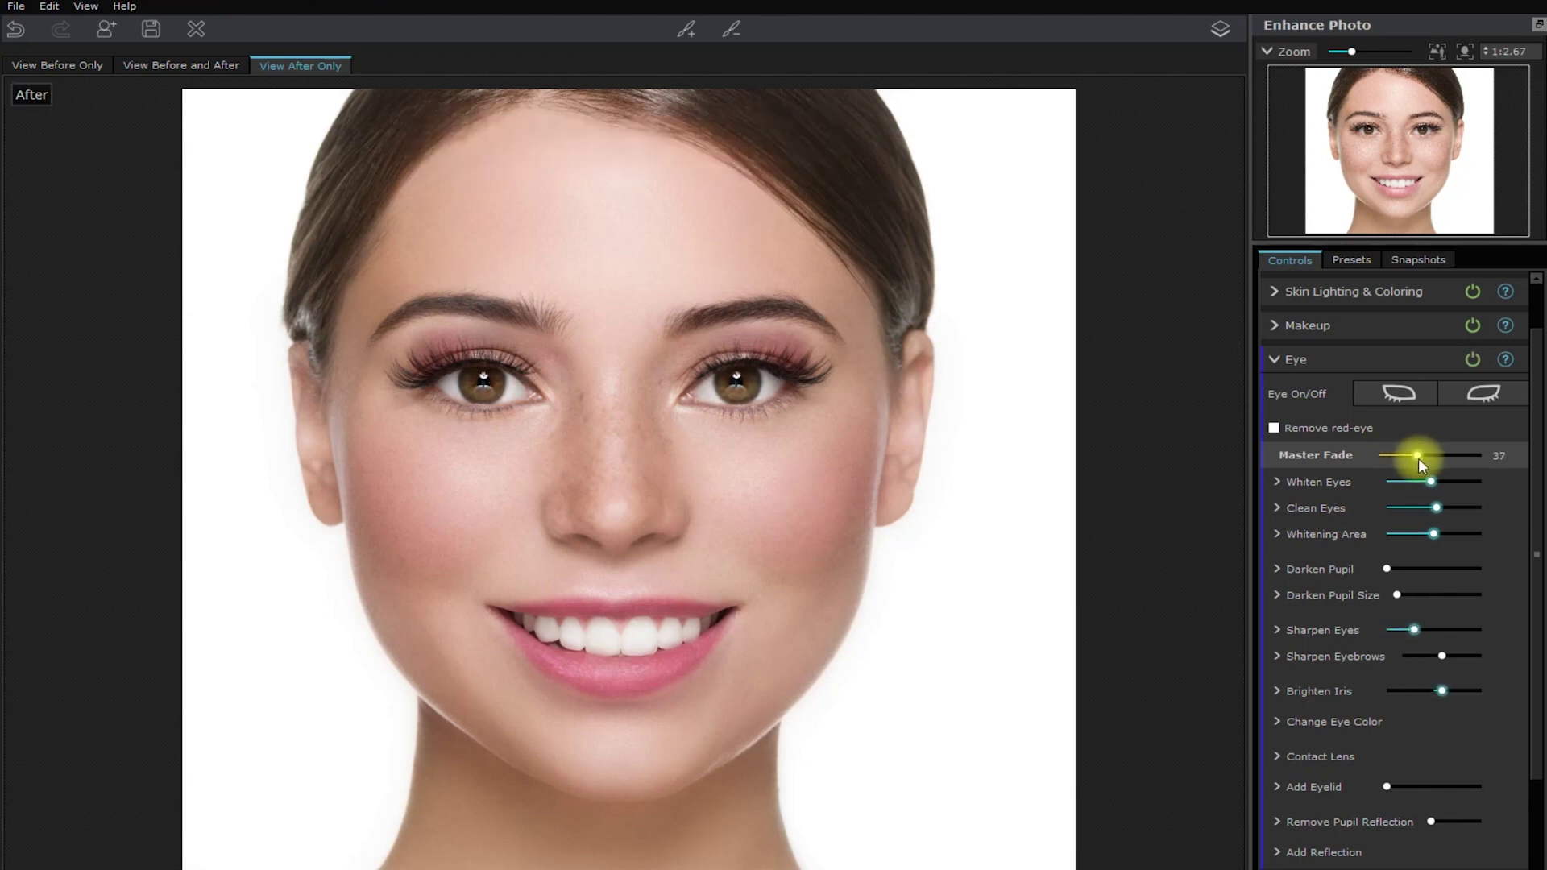
left_click(1471, 357)
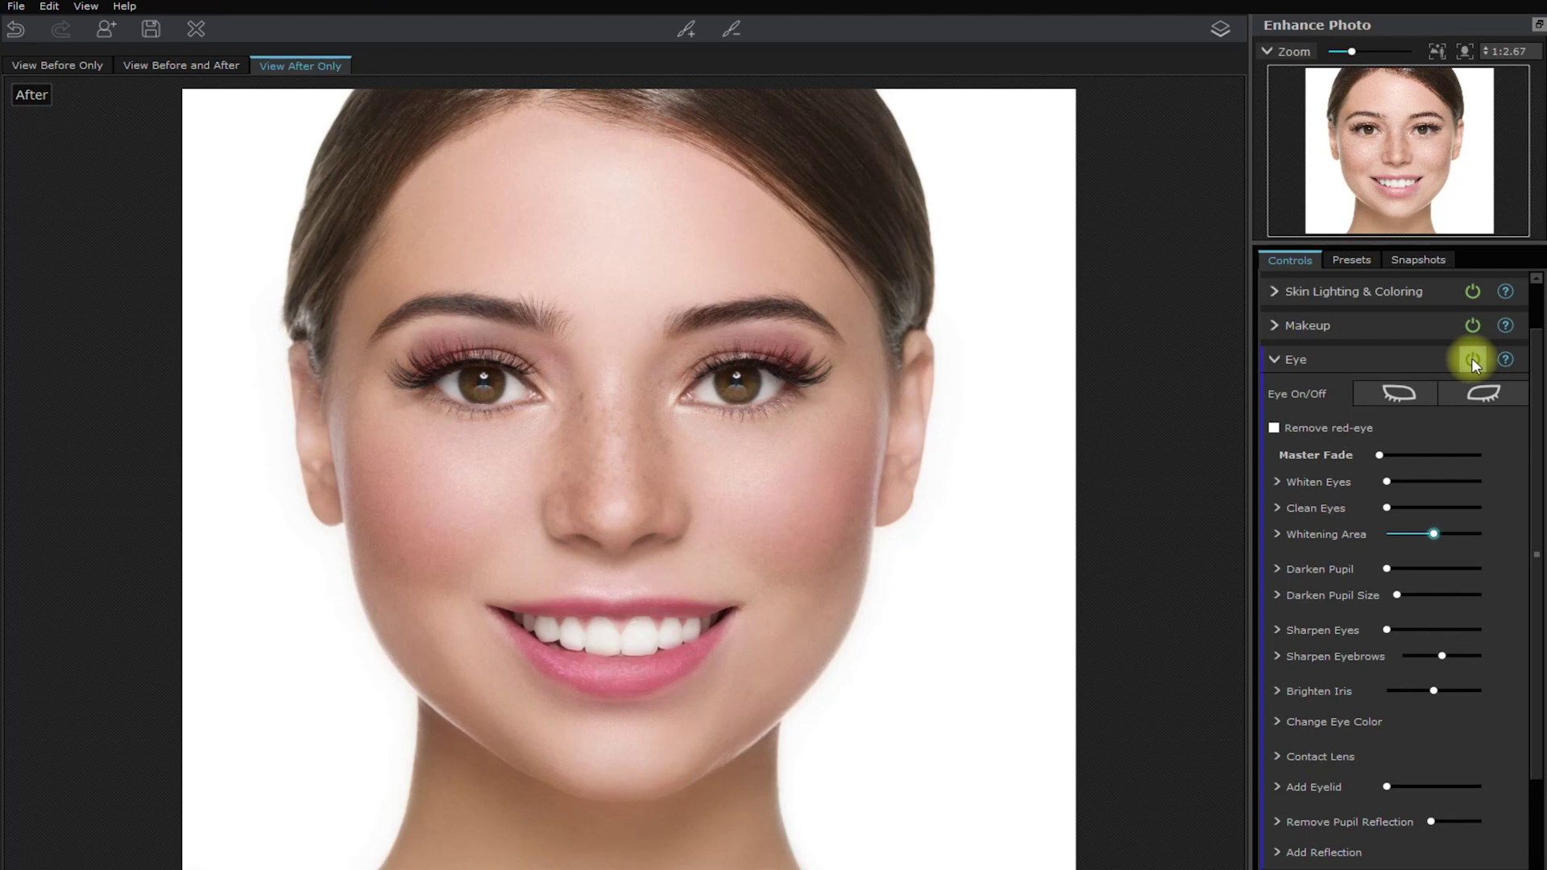
left_click(1471, 358)
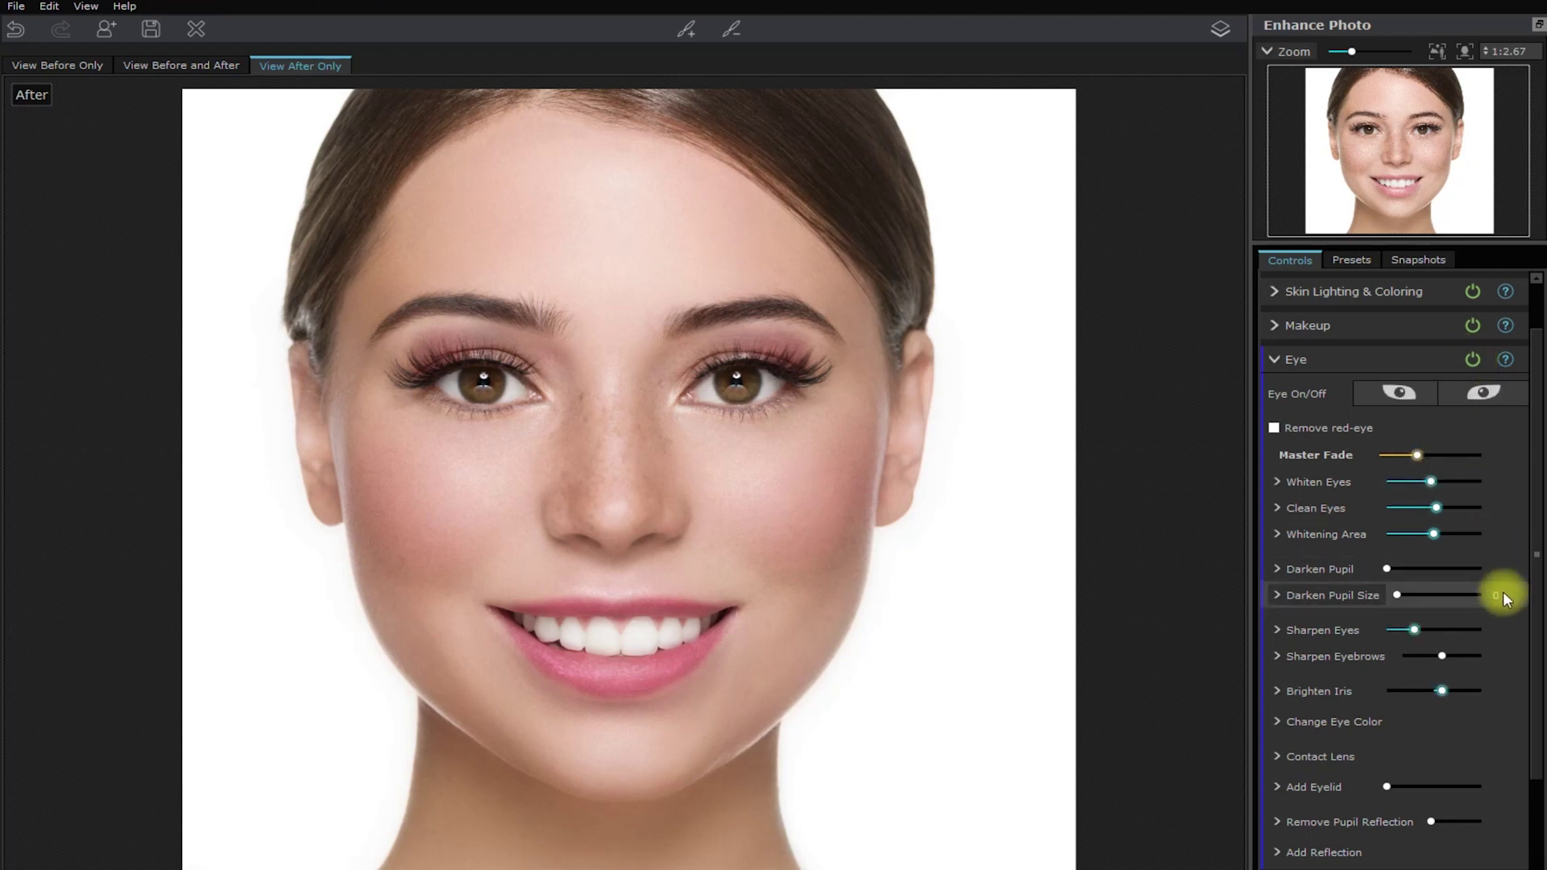
Shift the iris colour hue slightly in the eye colour options.
left_click(1373, 719)
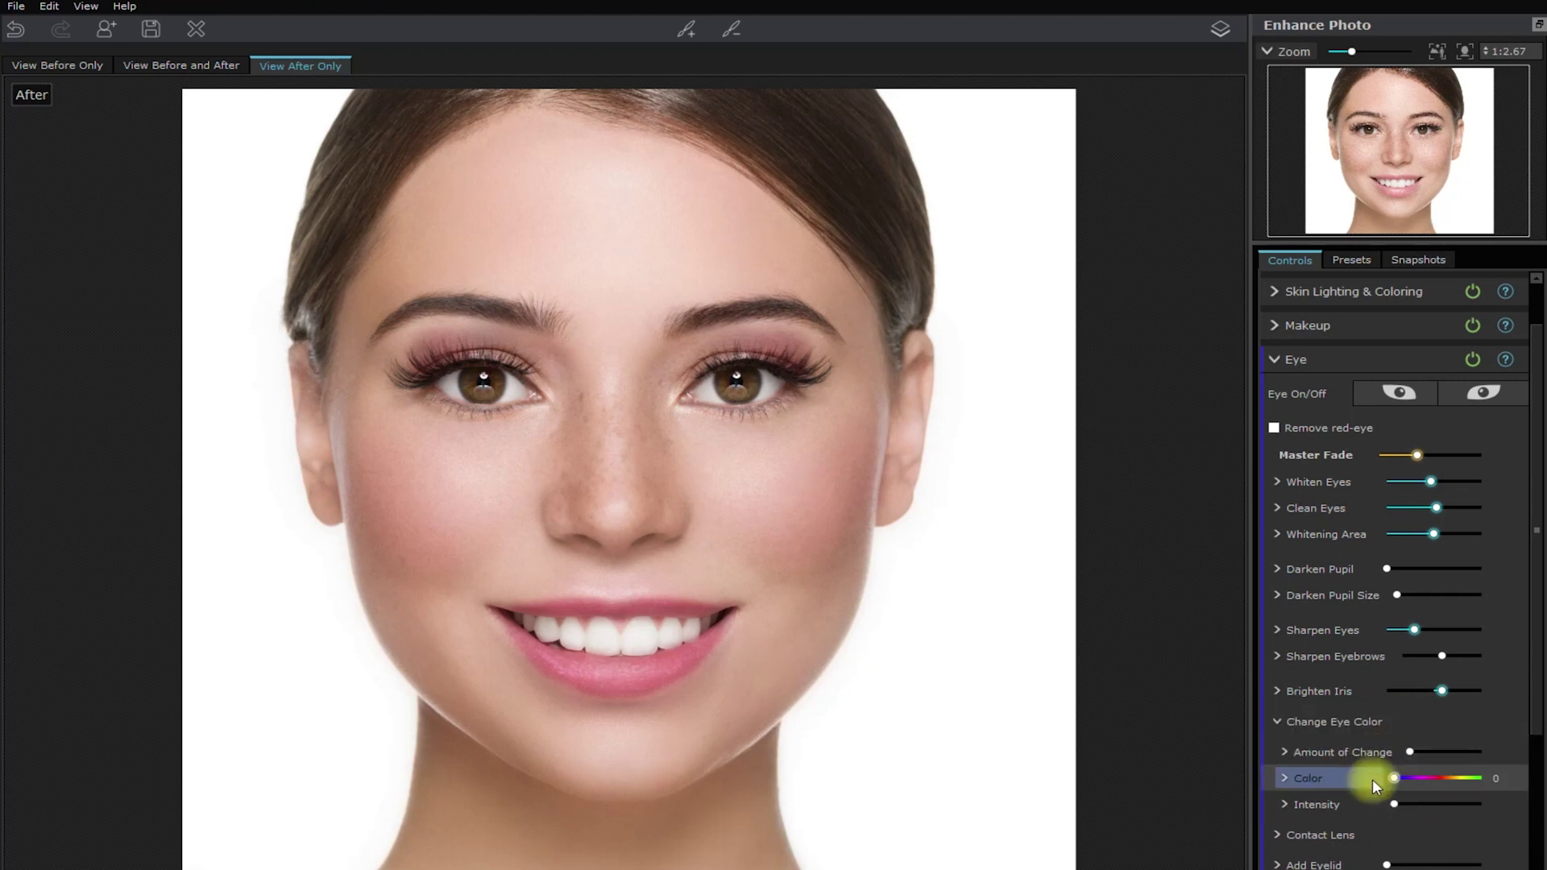
left_click_drag(1409, 754, 1381, 787)
left_click(1338, 721)
Try contact lenses from Blue 2 through Grey, then return the eyes to natural brown.
left_click(1337, 751)
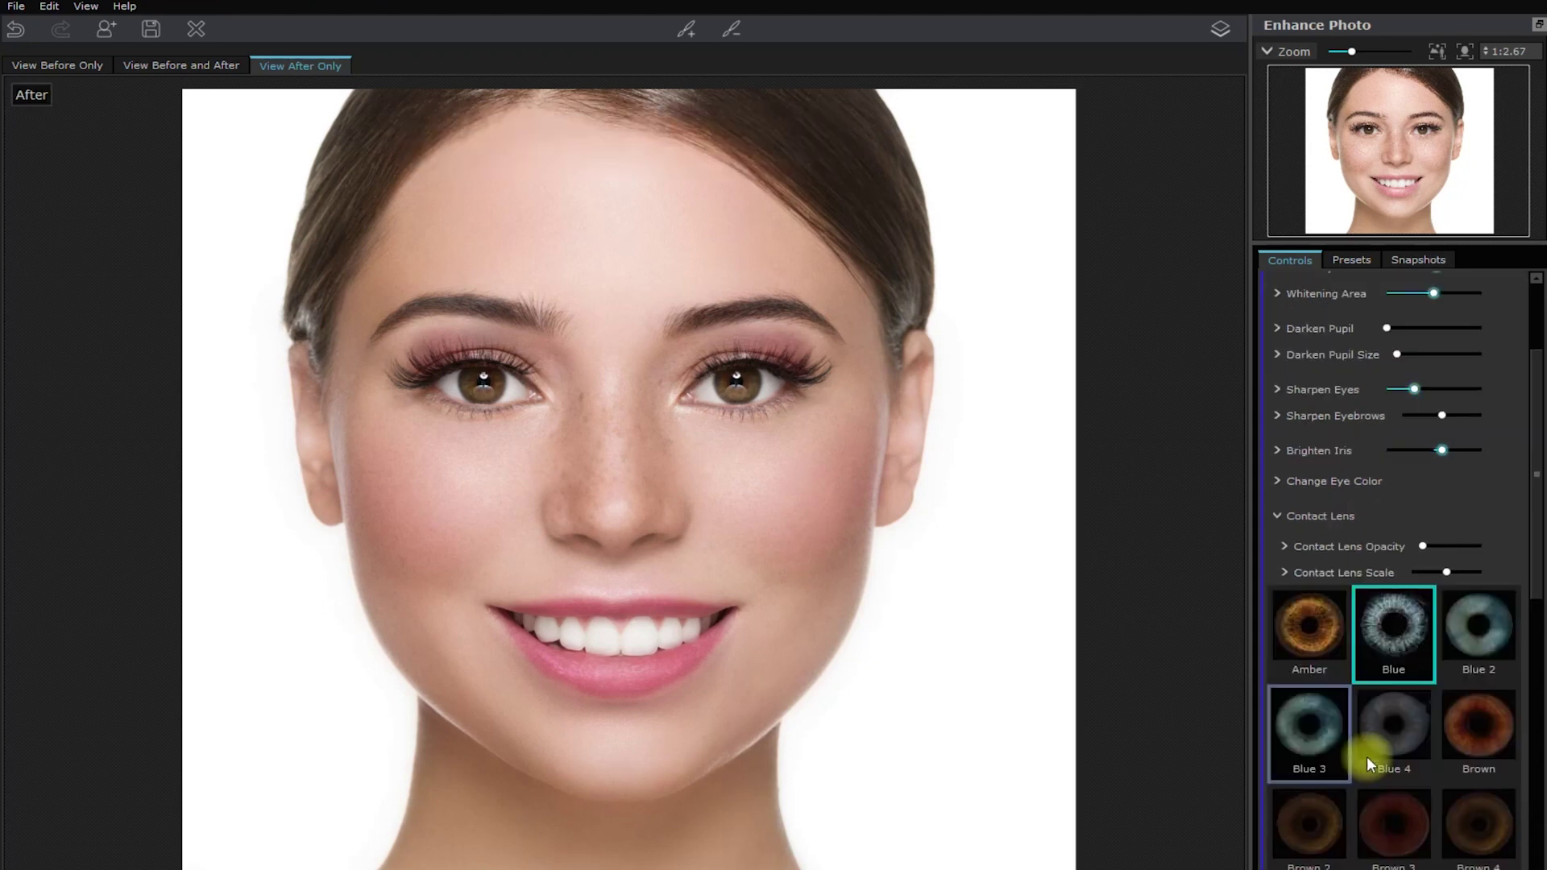
scroll(1367, 725, "down", 3)
left_click(1477, 423)
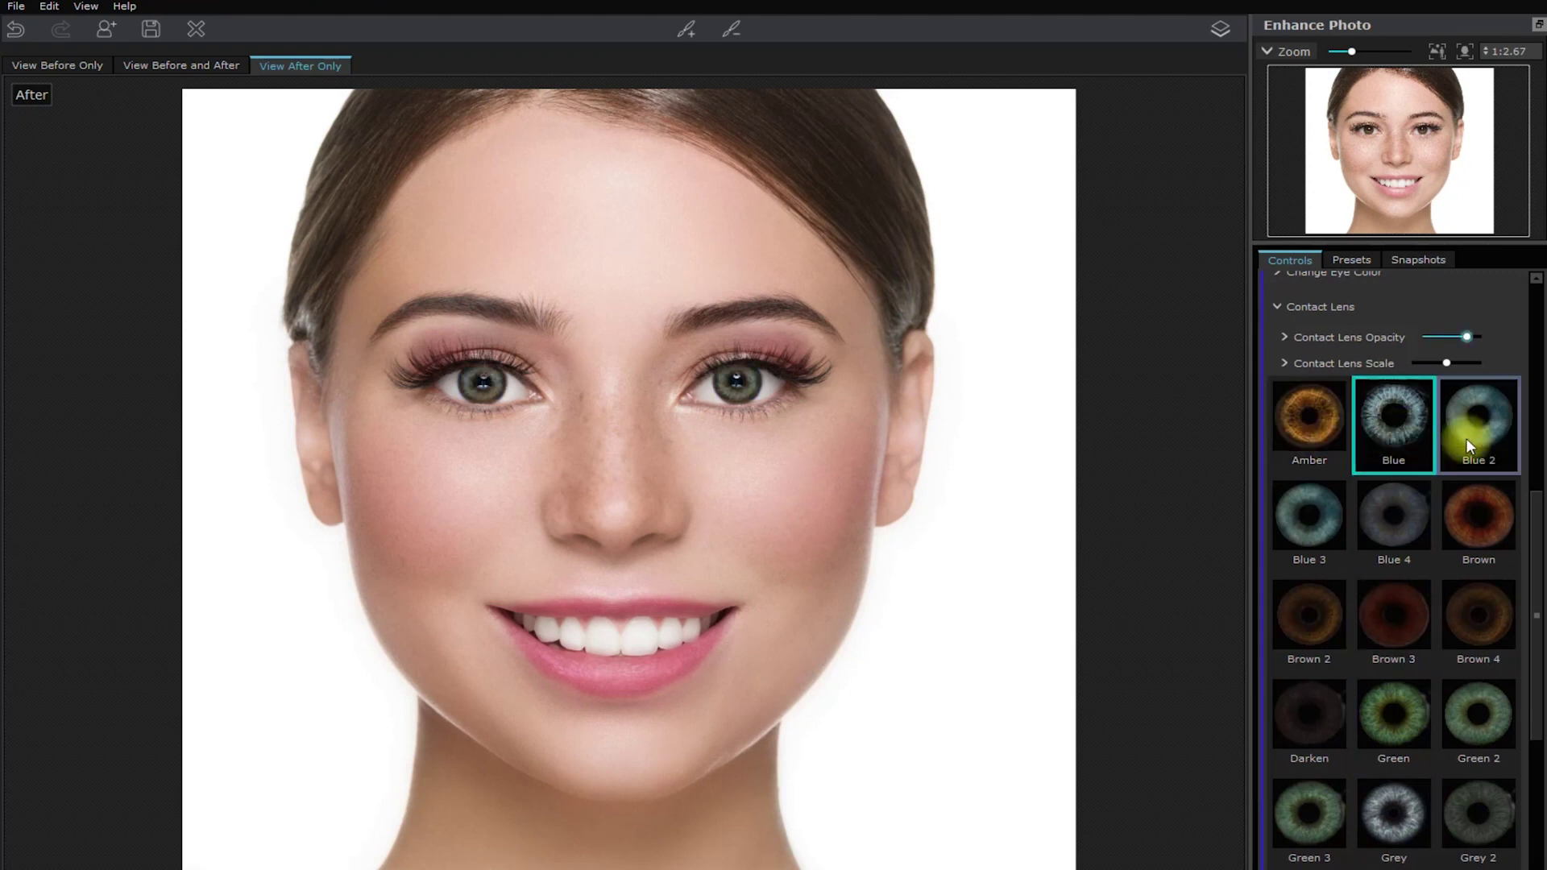
left_click(1402, 516)
left_click(1462, 530)
left_click(1399, 622)
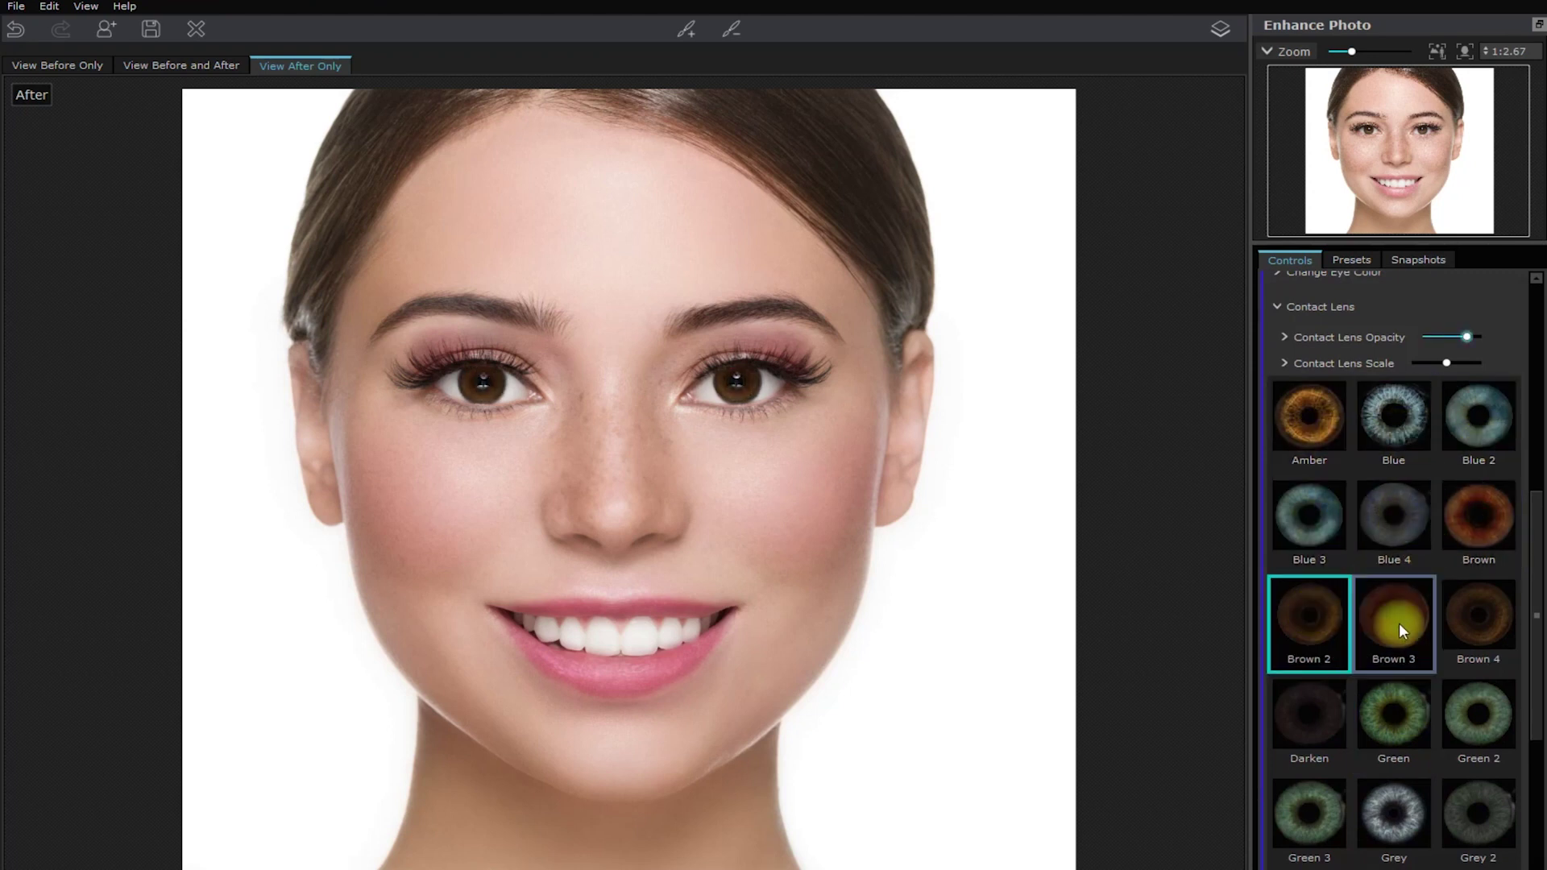
left_click(1475, 621)
left_click(1384, 698)
left_click(1309, 713)
left_click(1451, 713)
left_click(1415, 798)
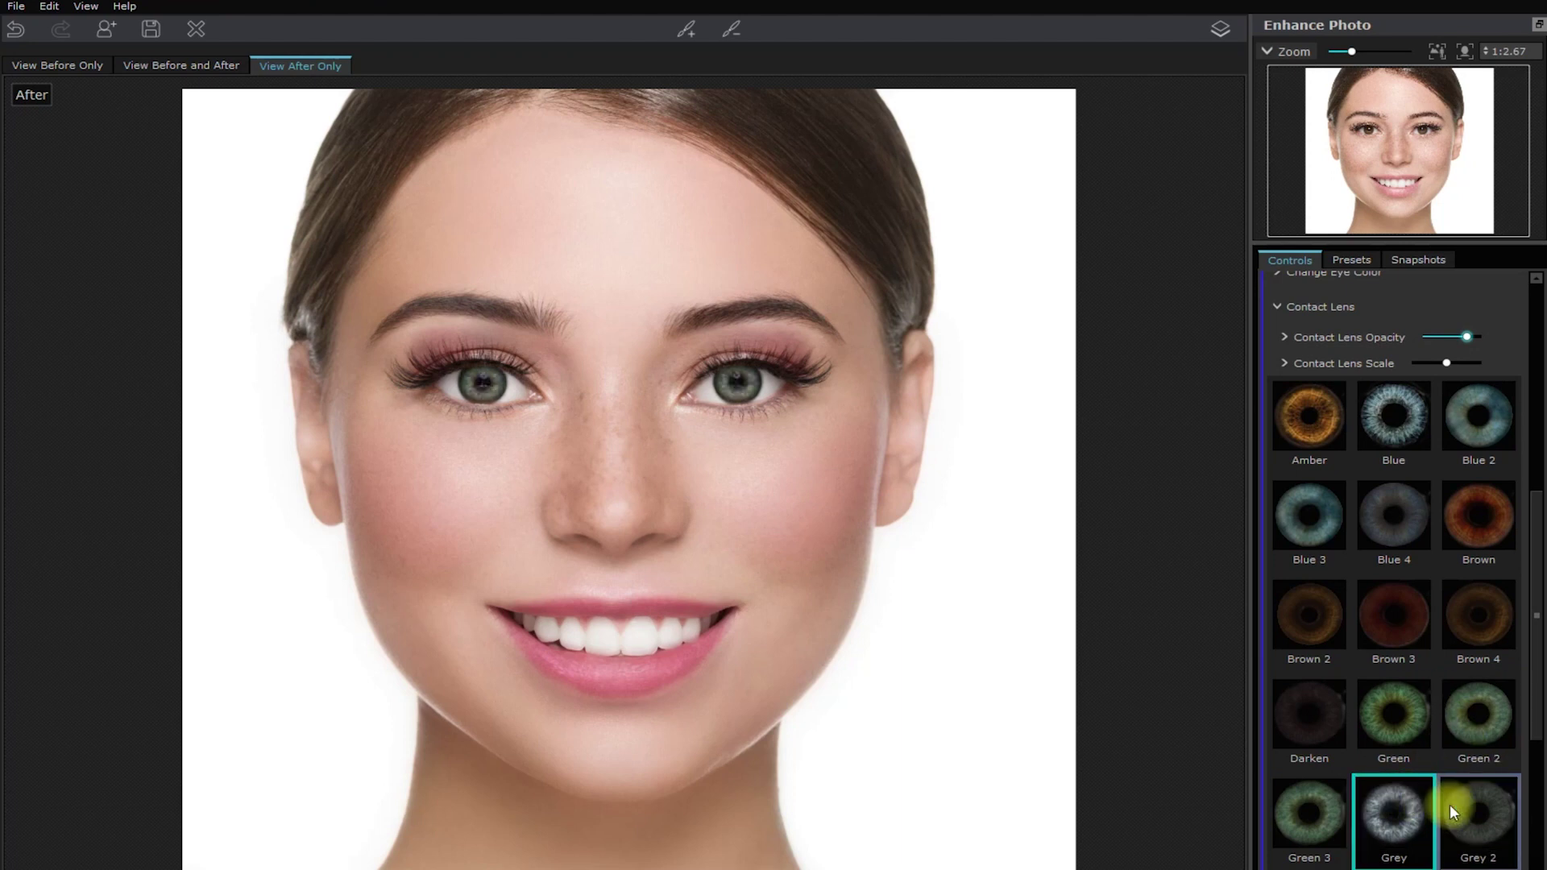
left_click(1419, 308)
Compare the eye enhancements off and on, leaving them on.
left_click_drag(1536, 414, 1541, 355)
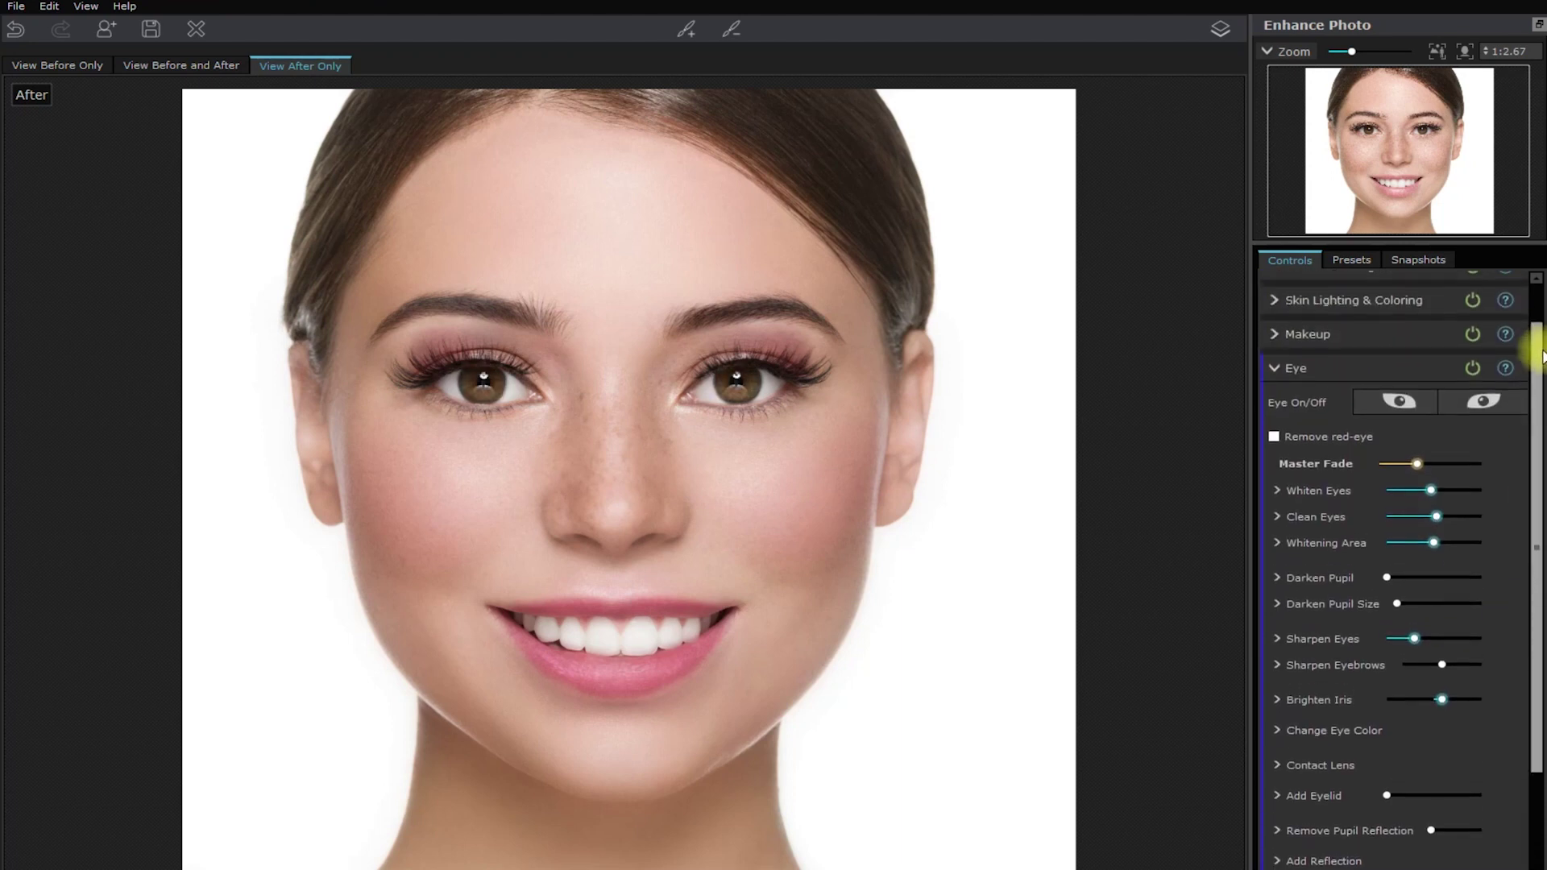
scroll(1531, 355, "up", 2)
left_click(1471, 421)
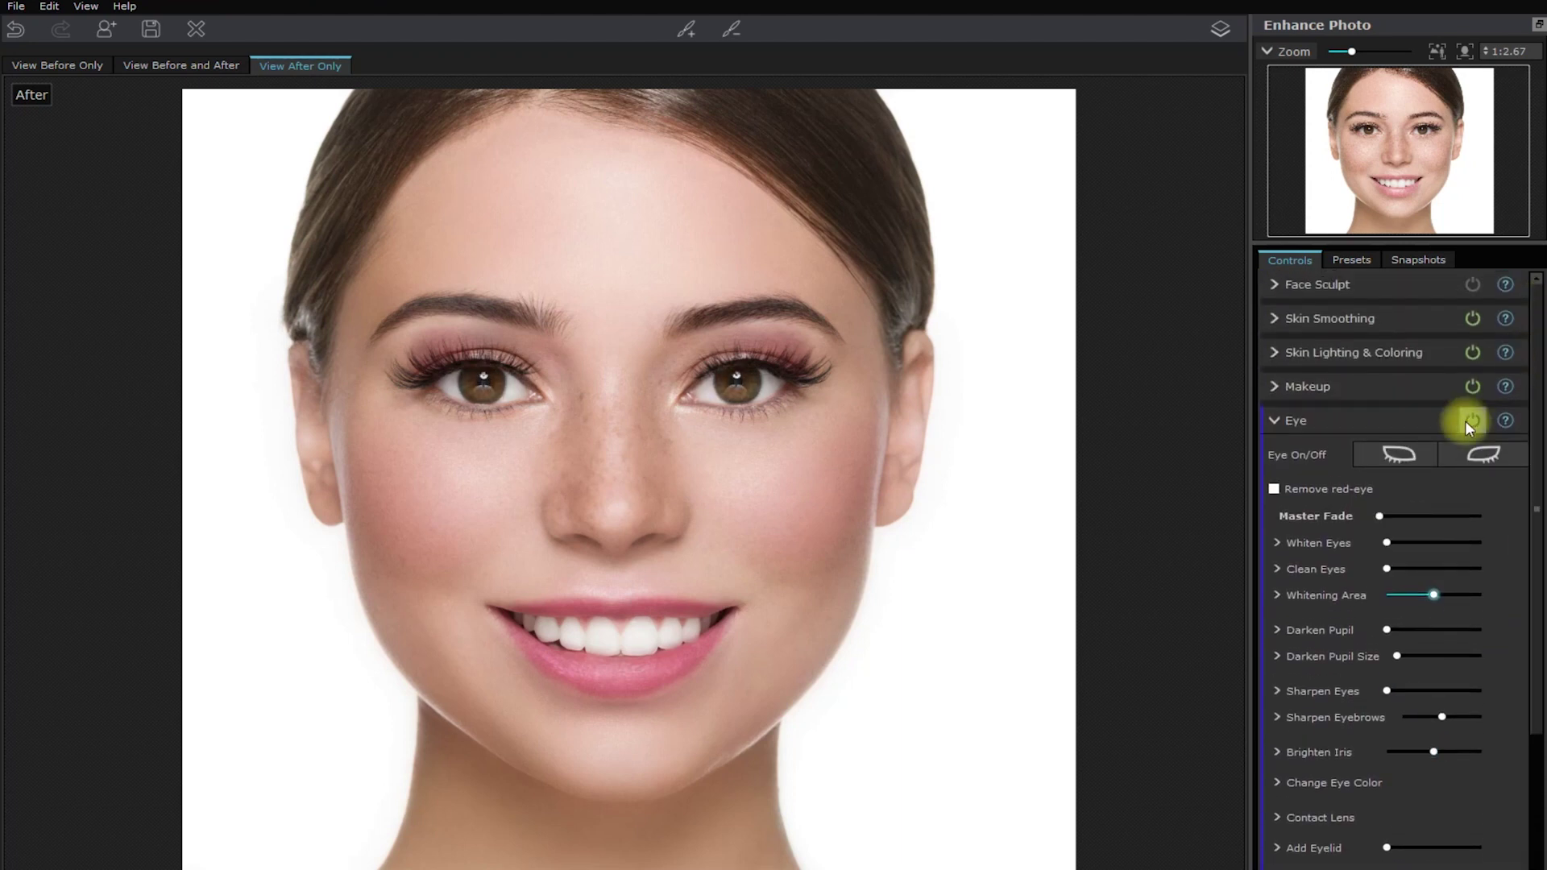
left_click(1468, 420)
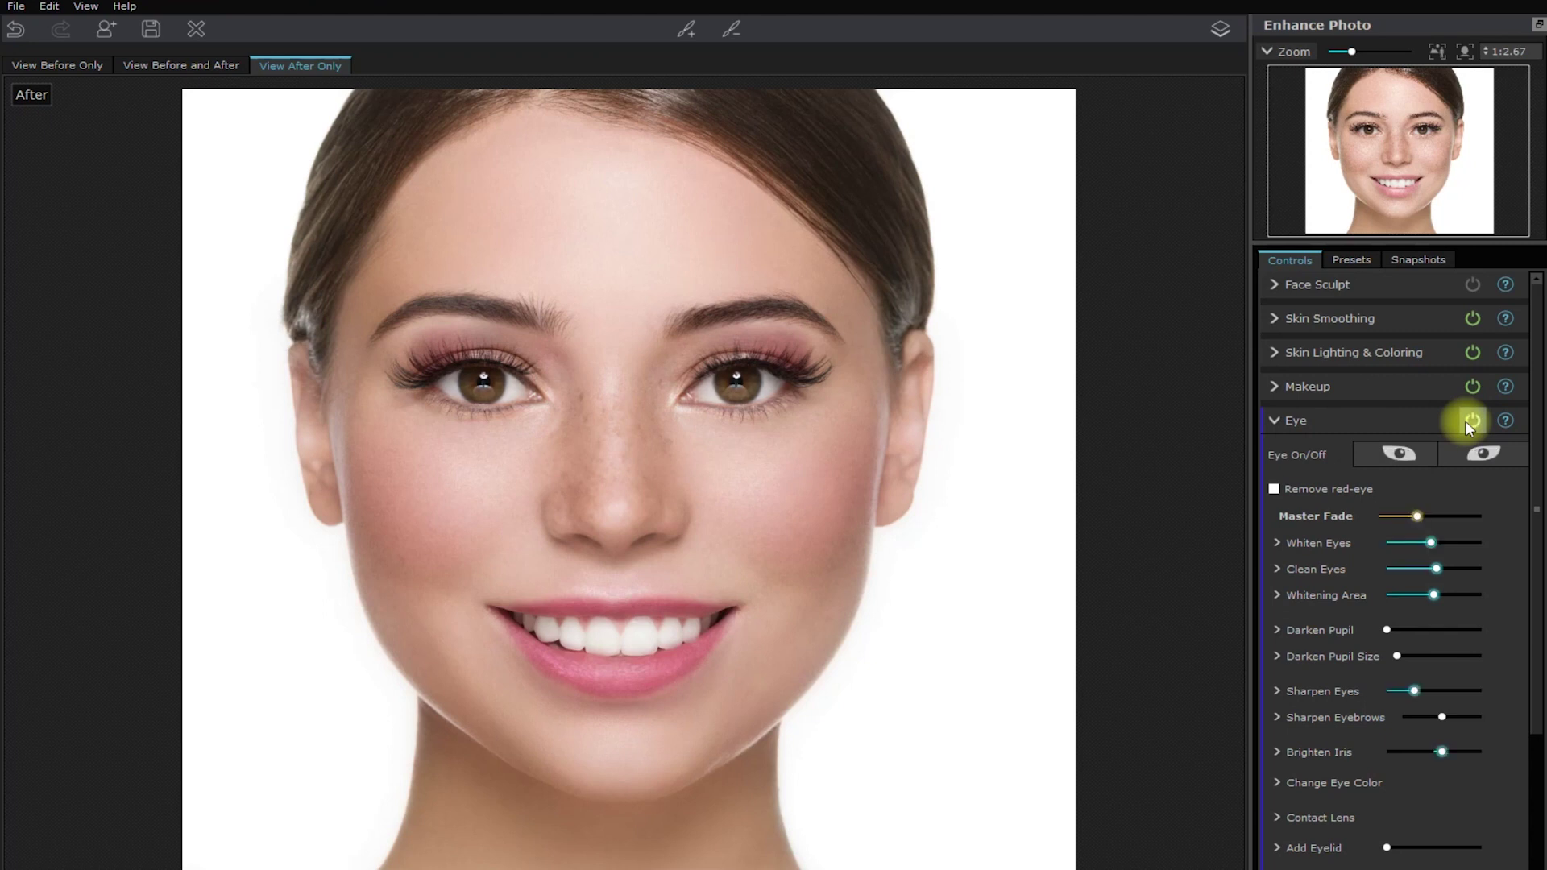
Set the Mouth & Nose Master Fade to 46.
left_click(1370, 423)
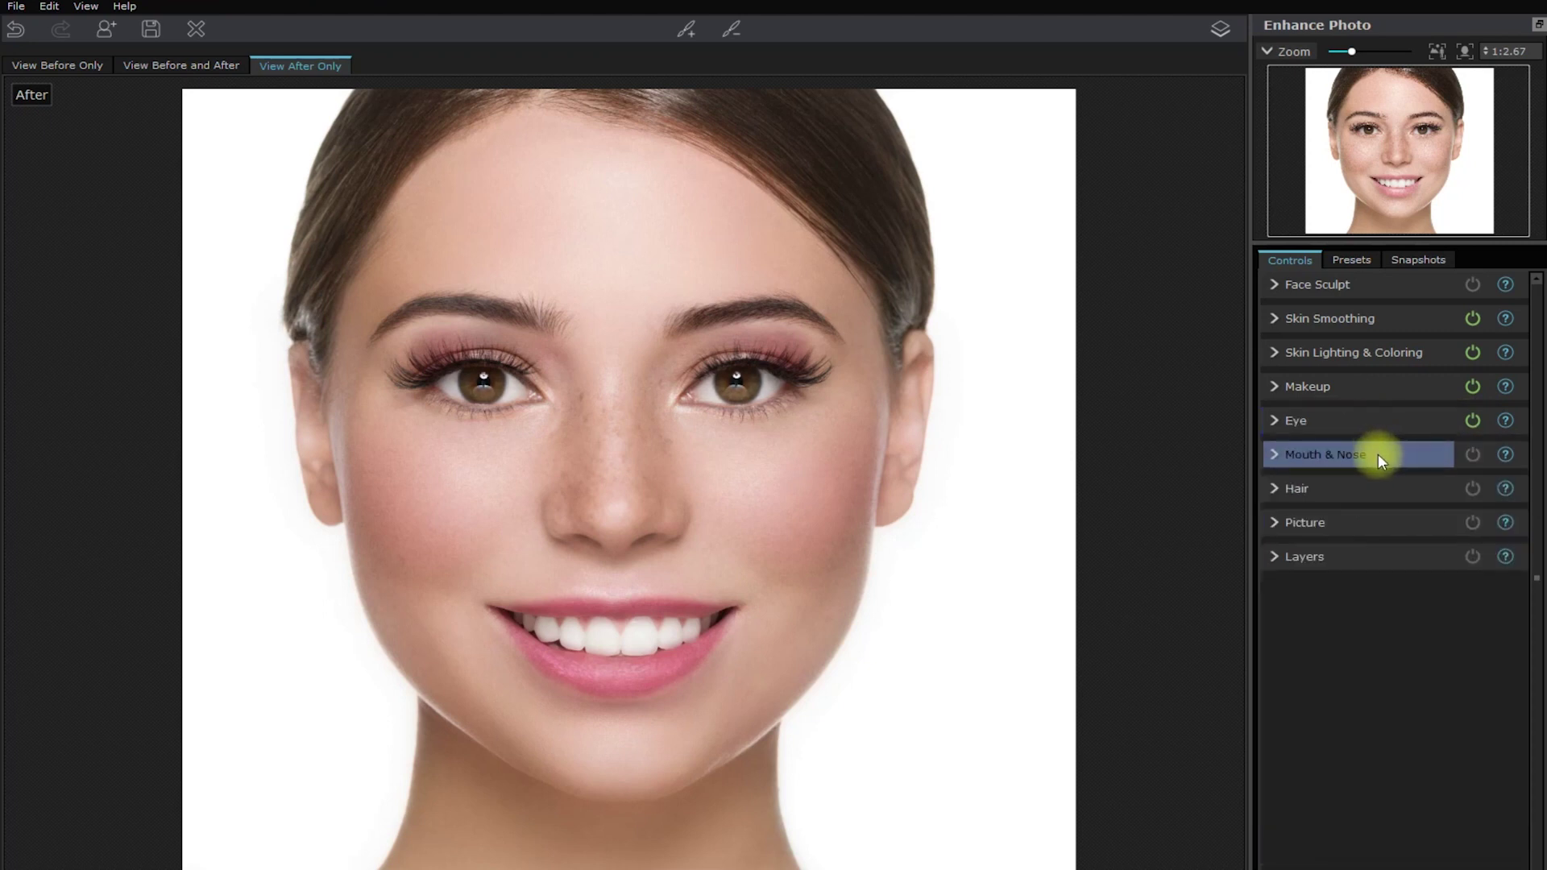
left_click(1406, 461)
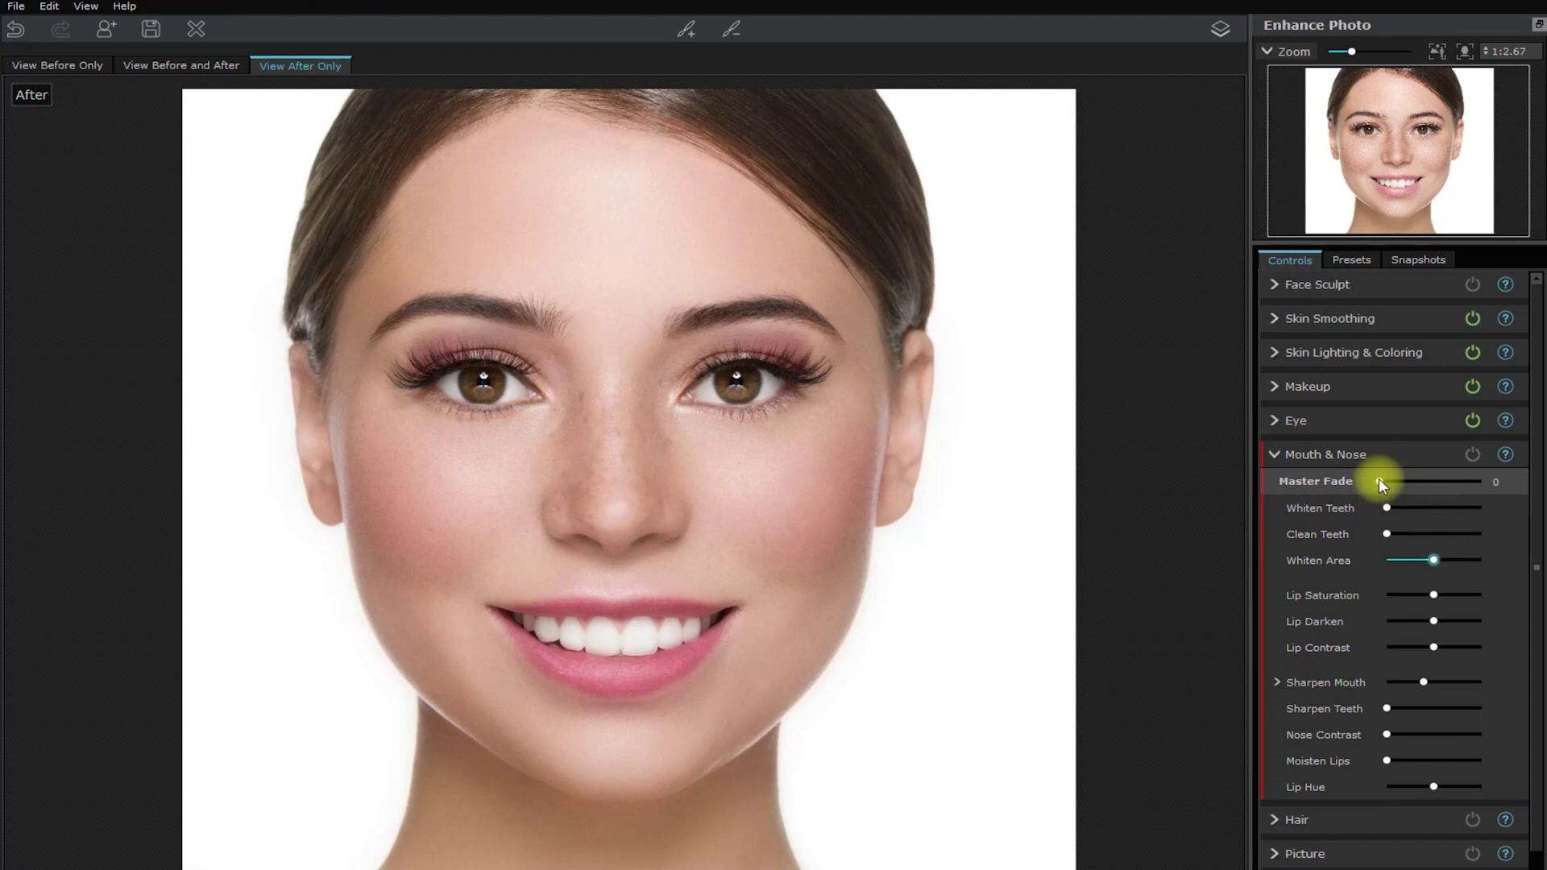
left_click_drag(1379, 481, 1444, 477)
Compare Mouth & Nose off and on, ending on, and collapse the section.
left_click(1465, 457)
left_click(1464, 462)
left_click(1464, 462)
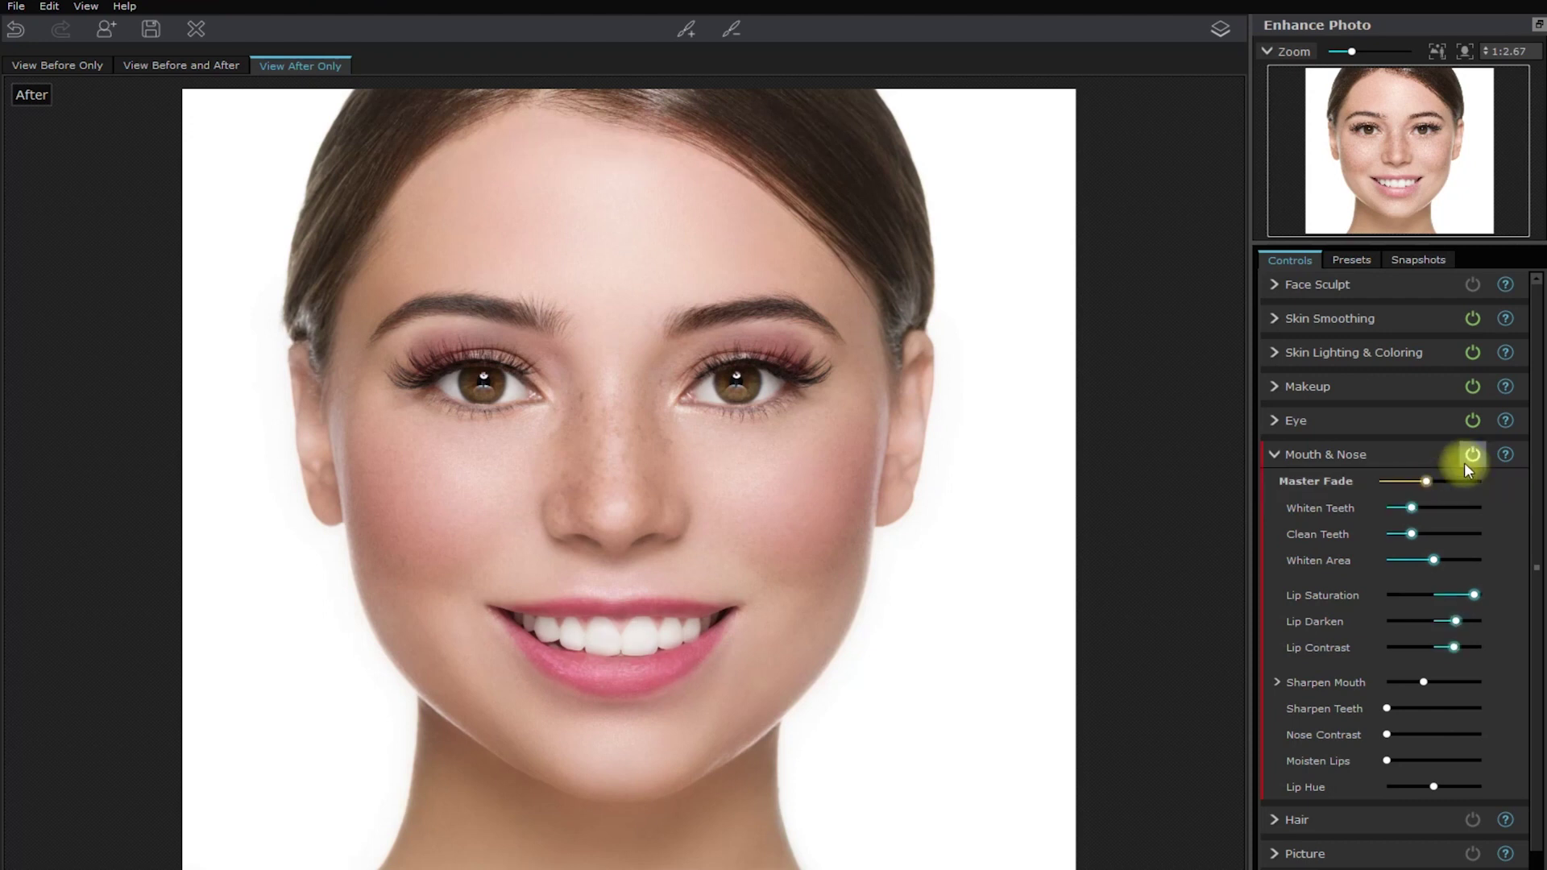
left_click(1464, 462)
left_click(1465, 463)
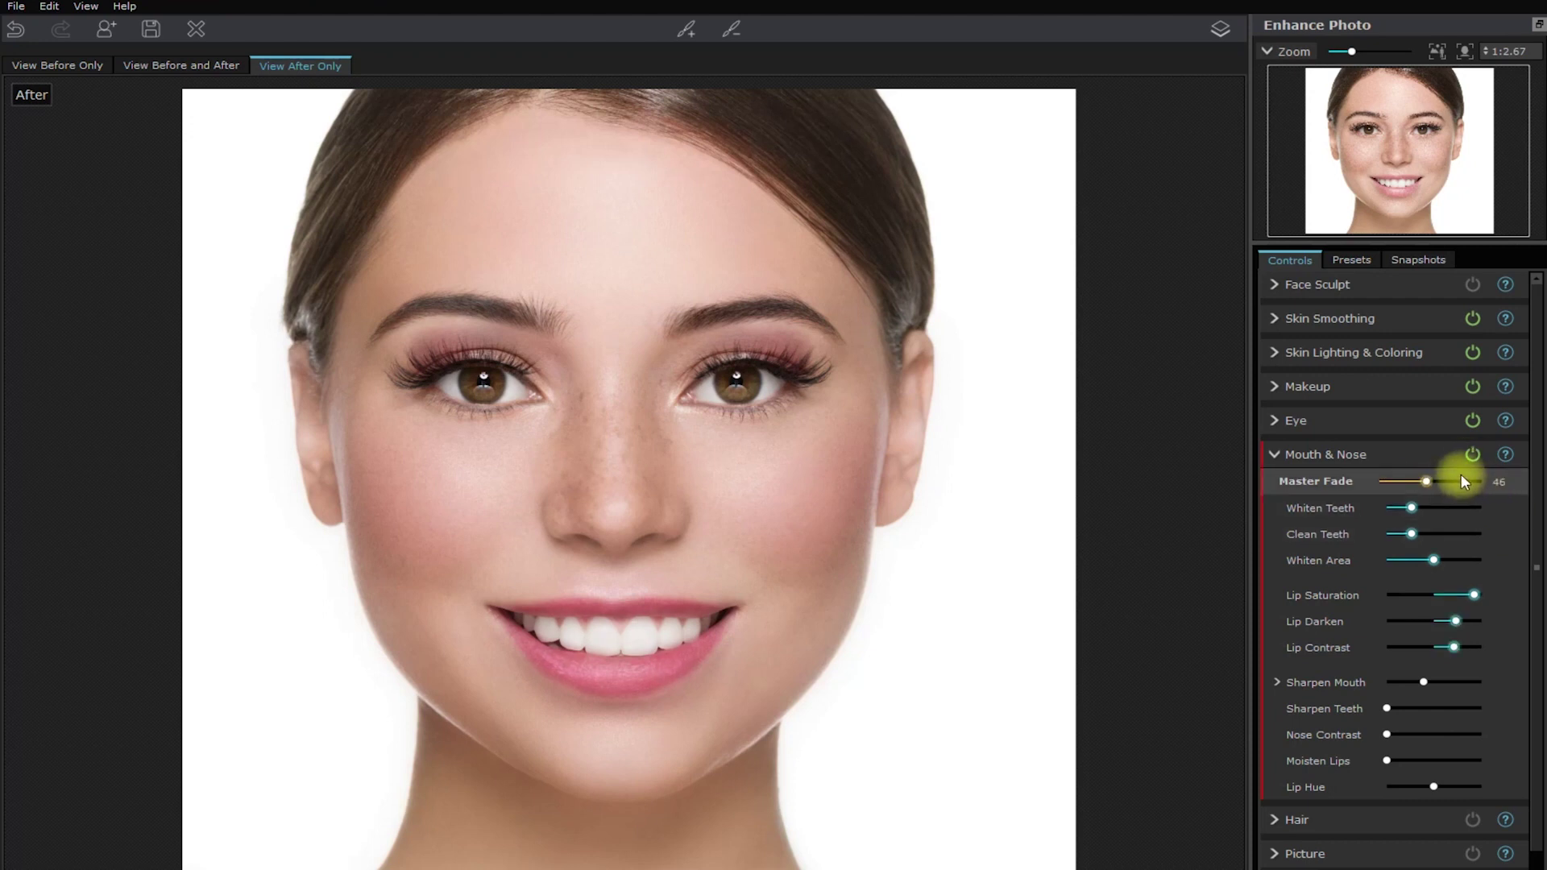
left_click(1467, 454)
left_click(1467, 455)
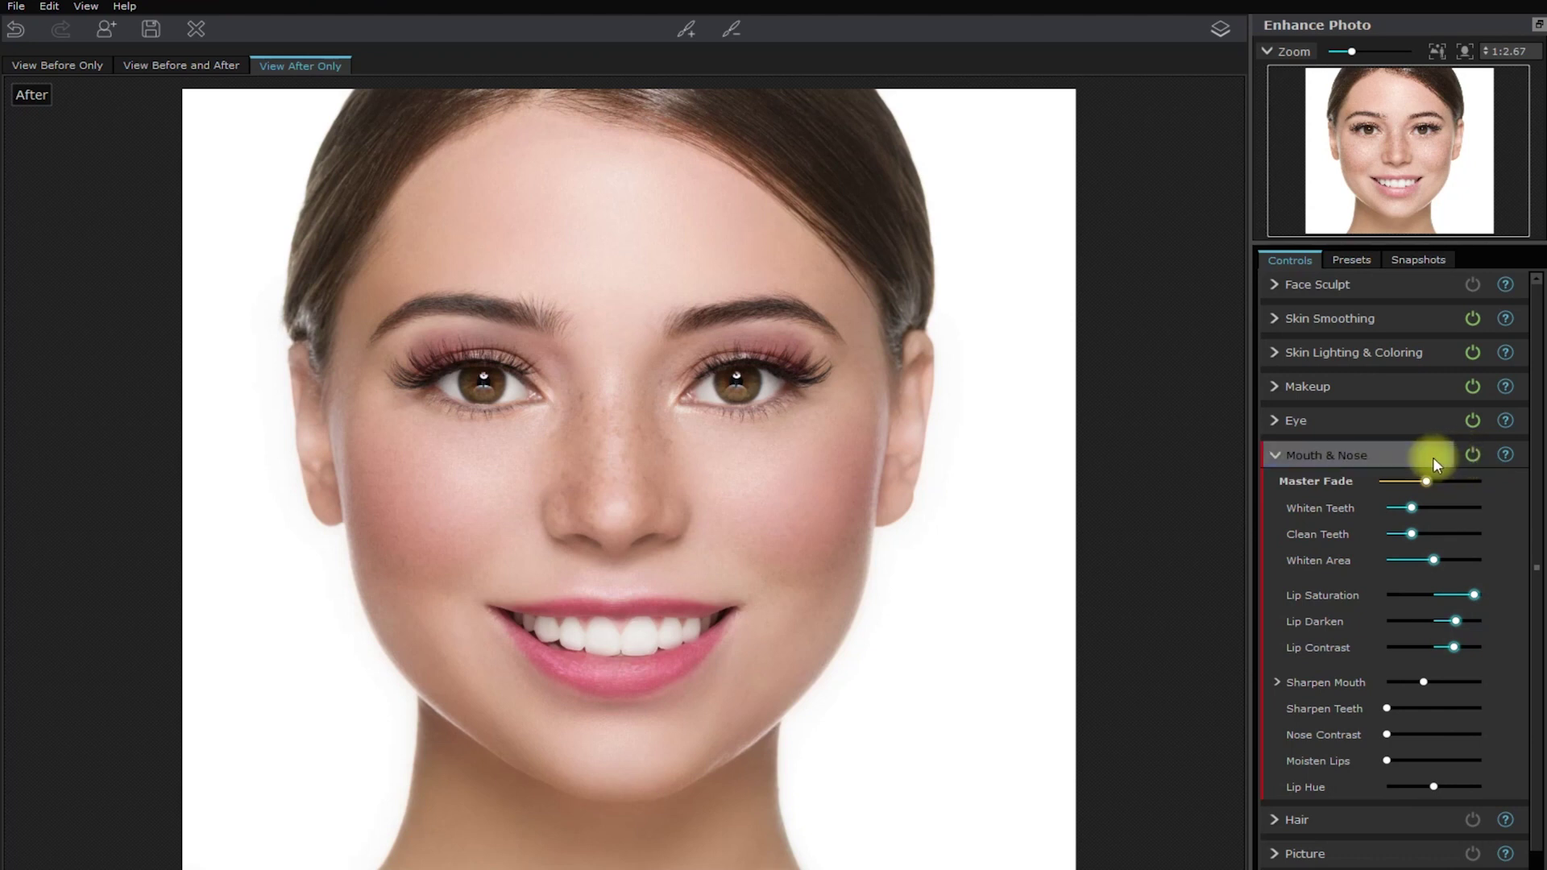
left_click(1433, 457)
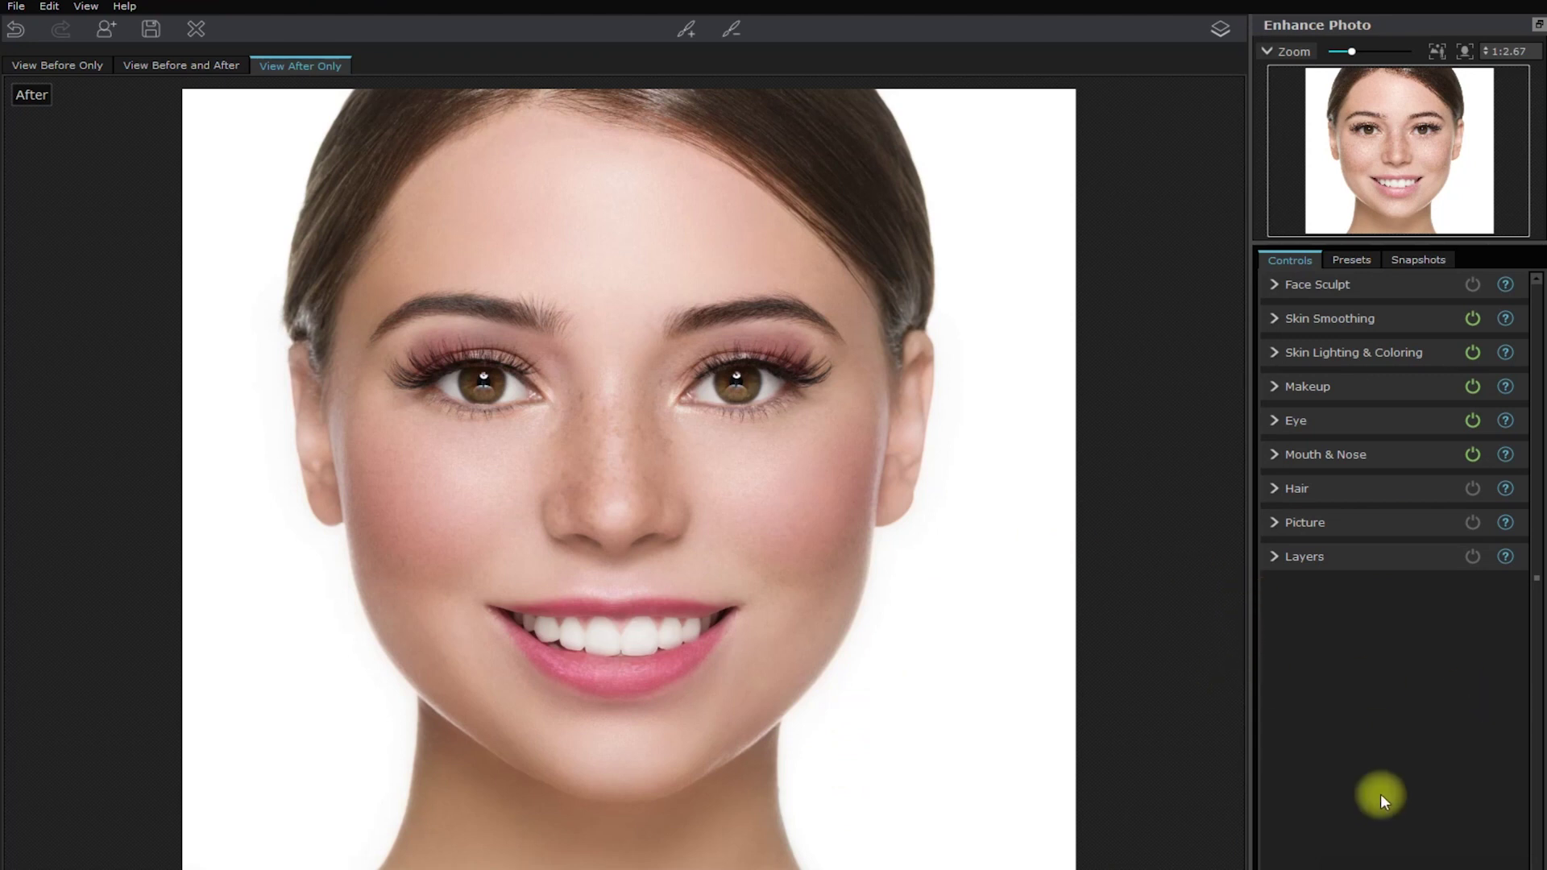
left_click(1221, 31)
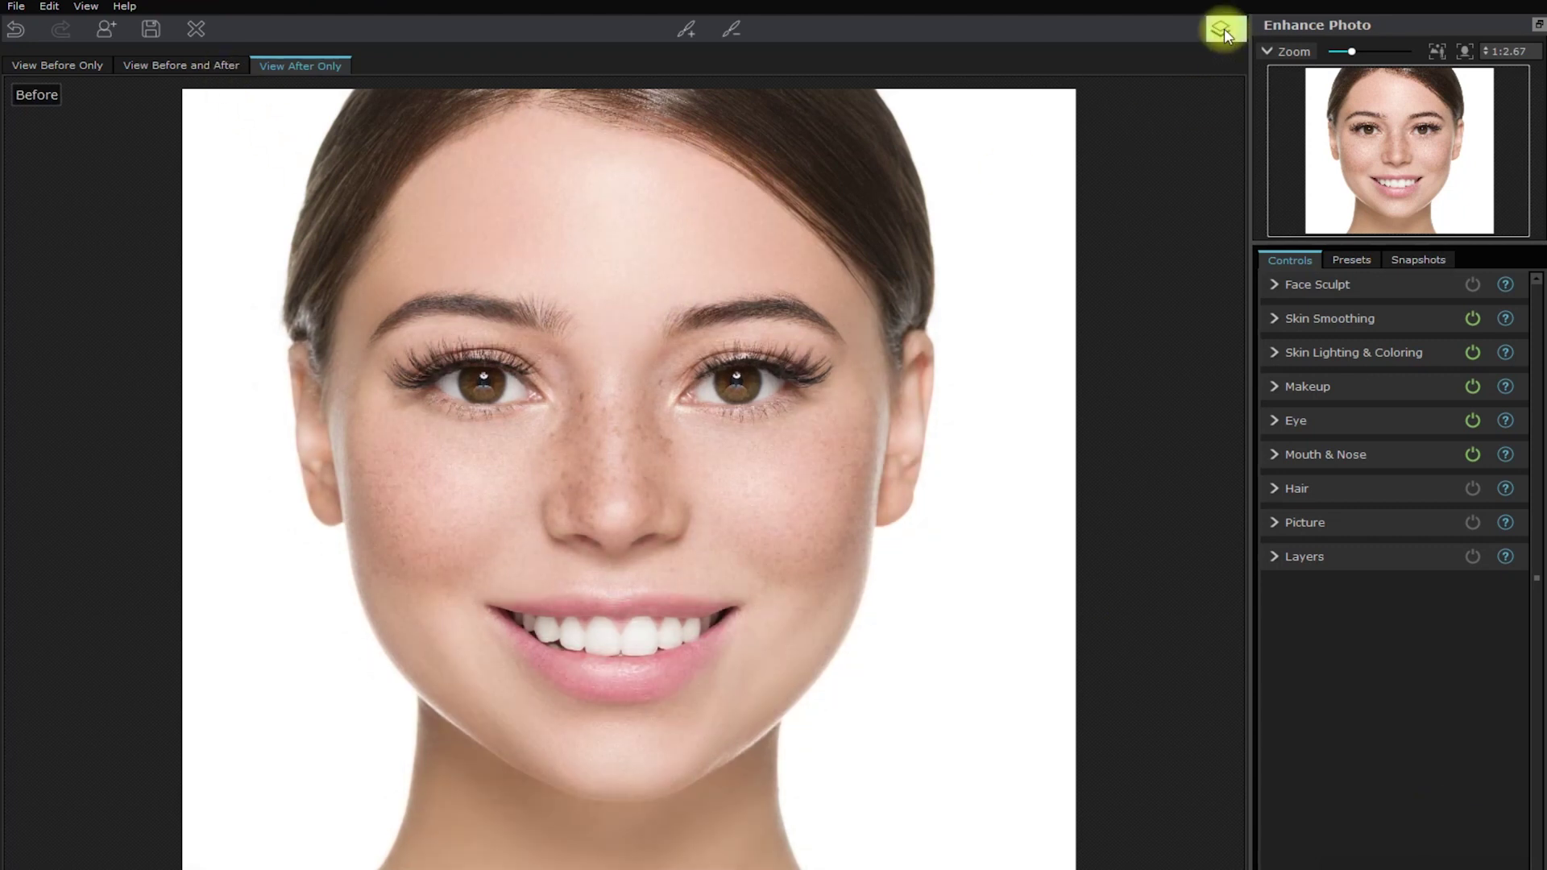
left_click(1222, 31)
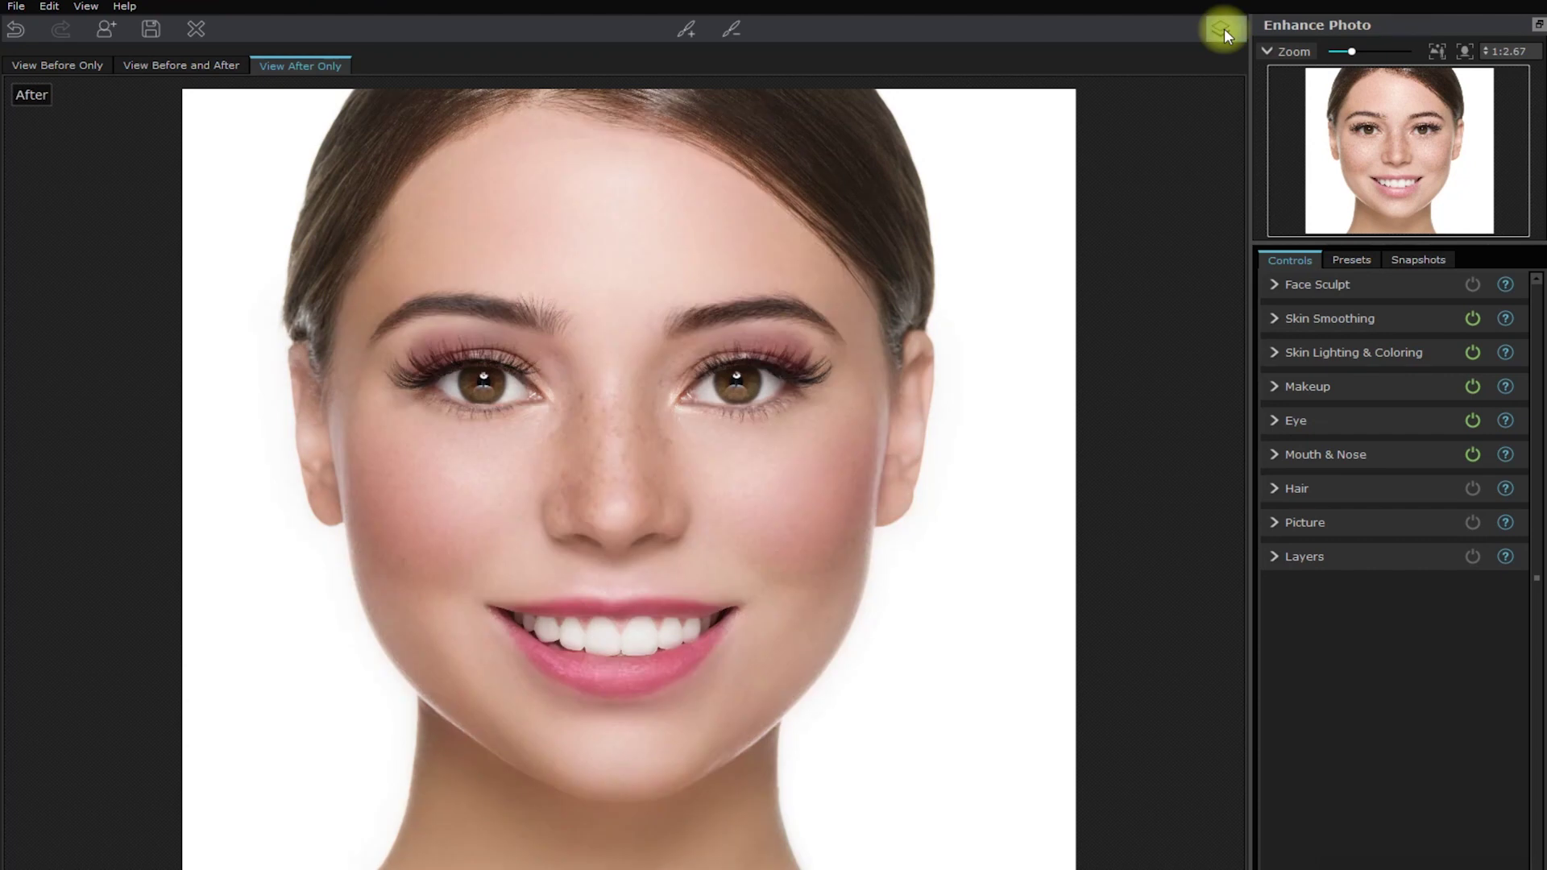
left_click(1222, 31)
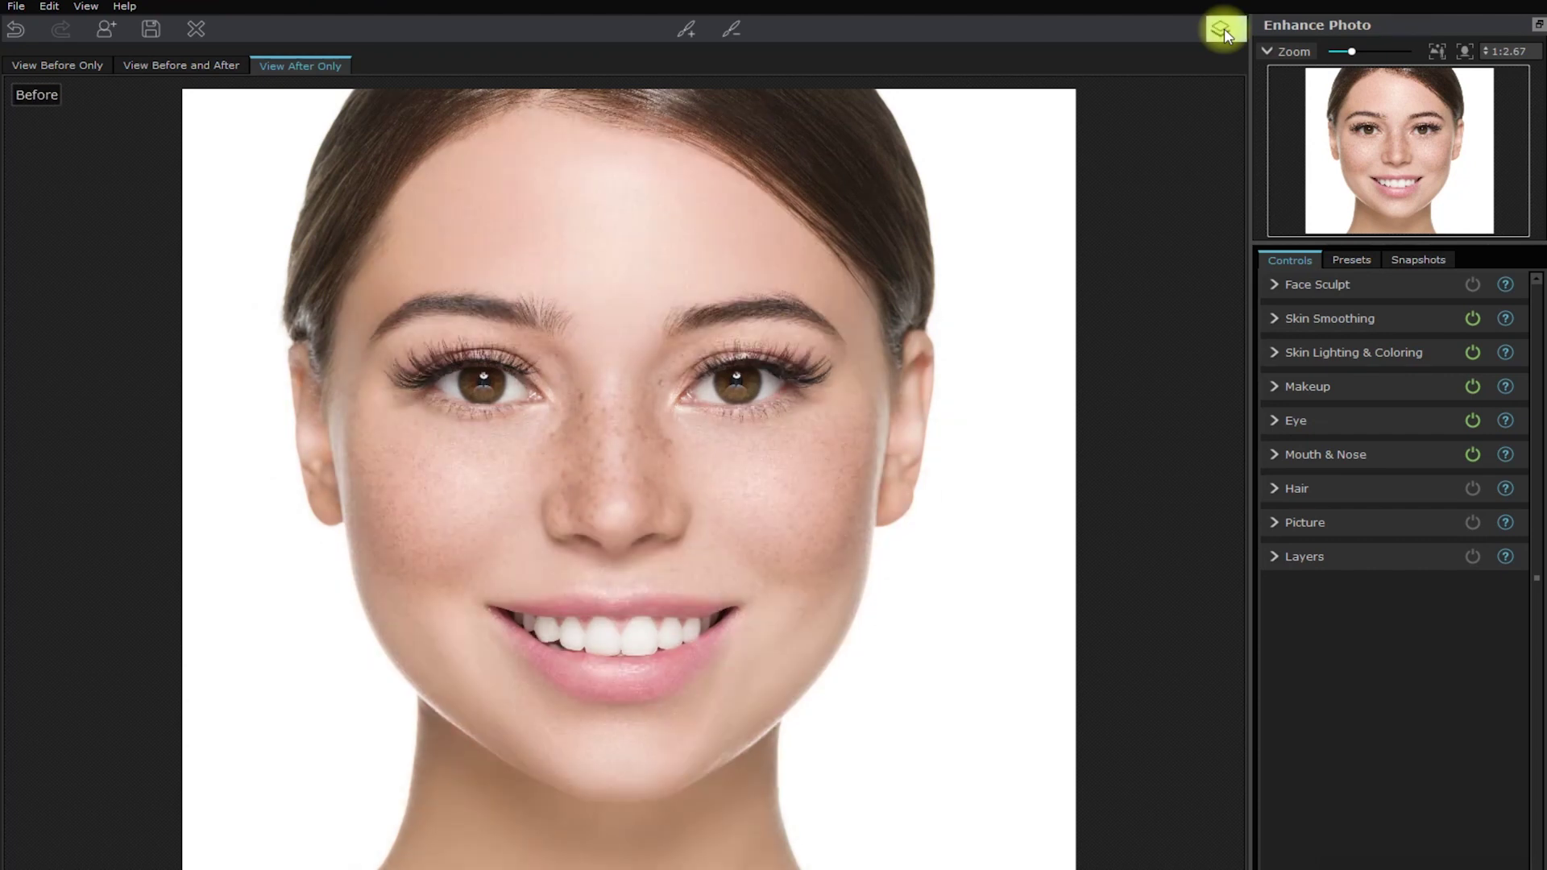
left_click(1222, 31)
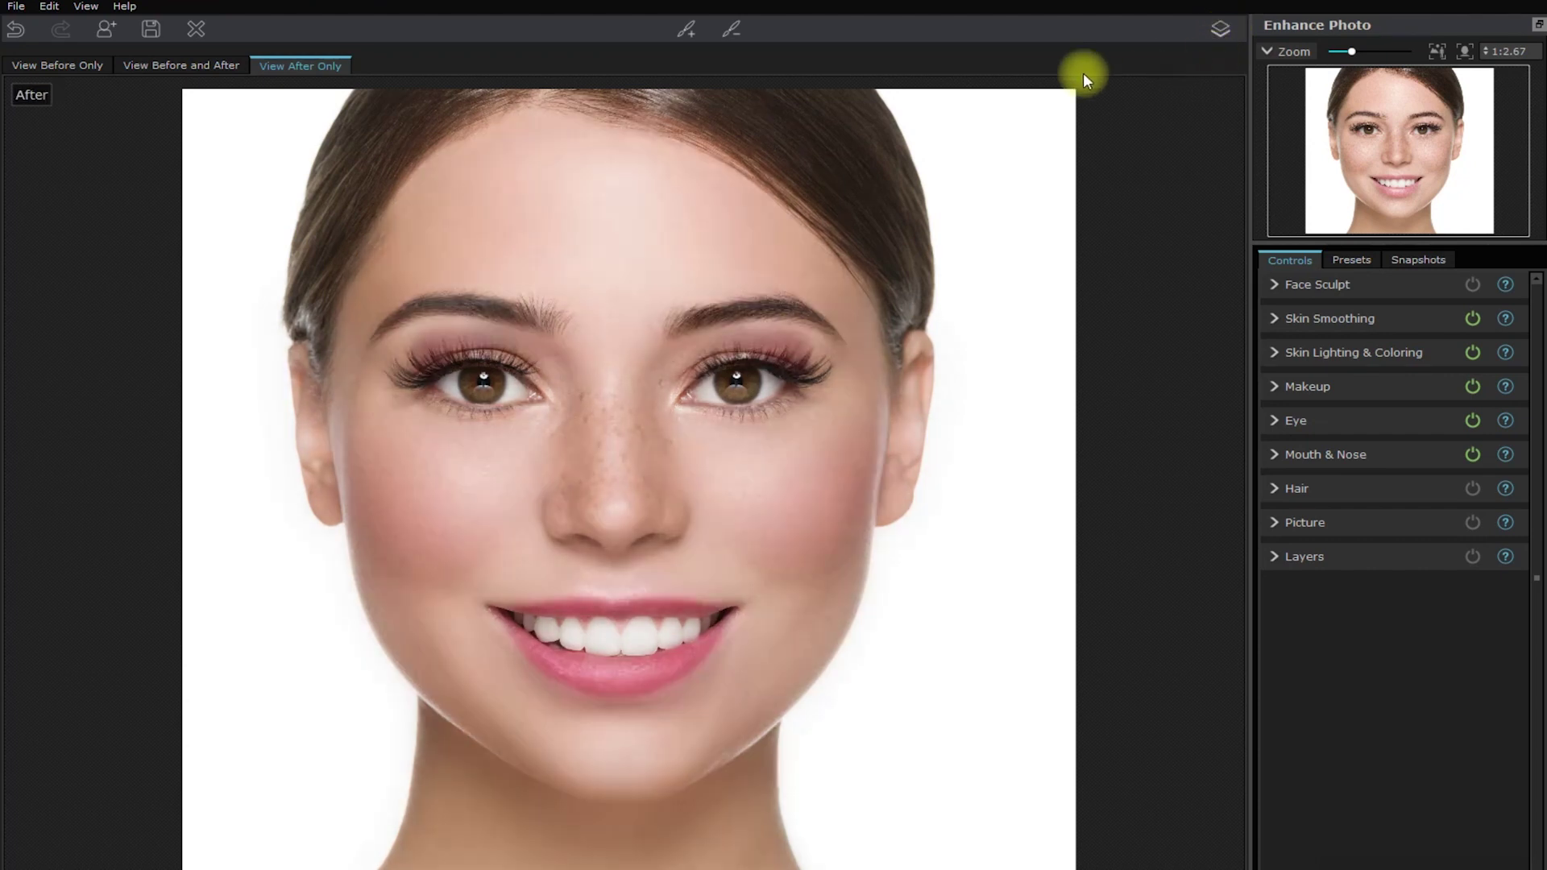
left_click(210, 65)
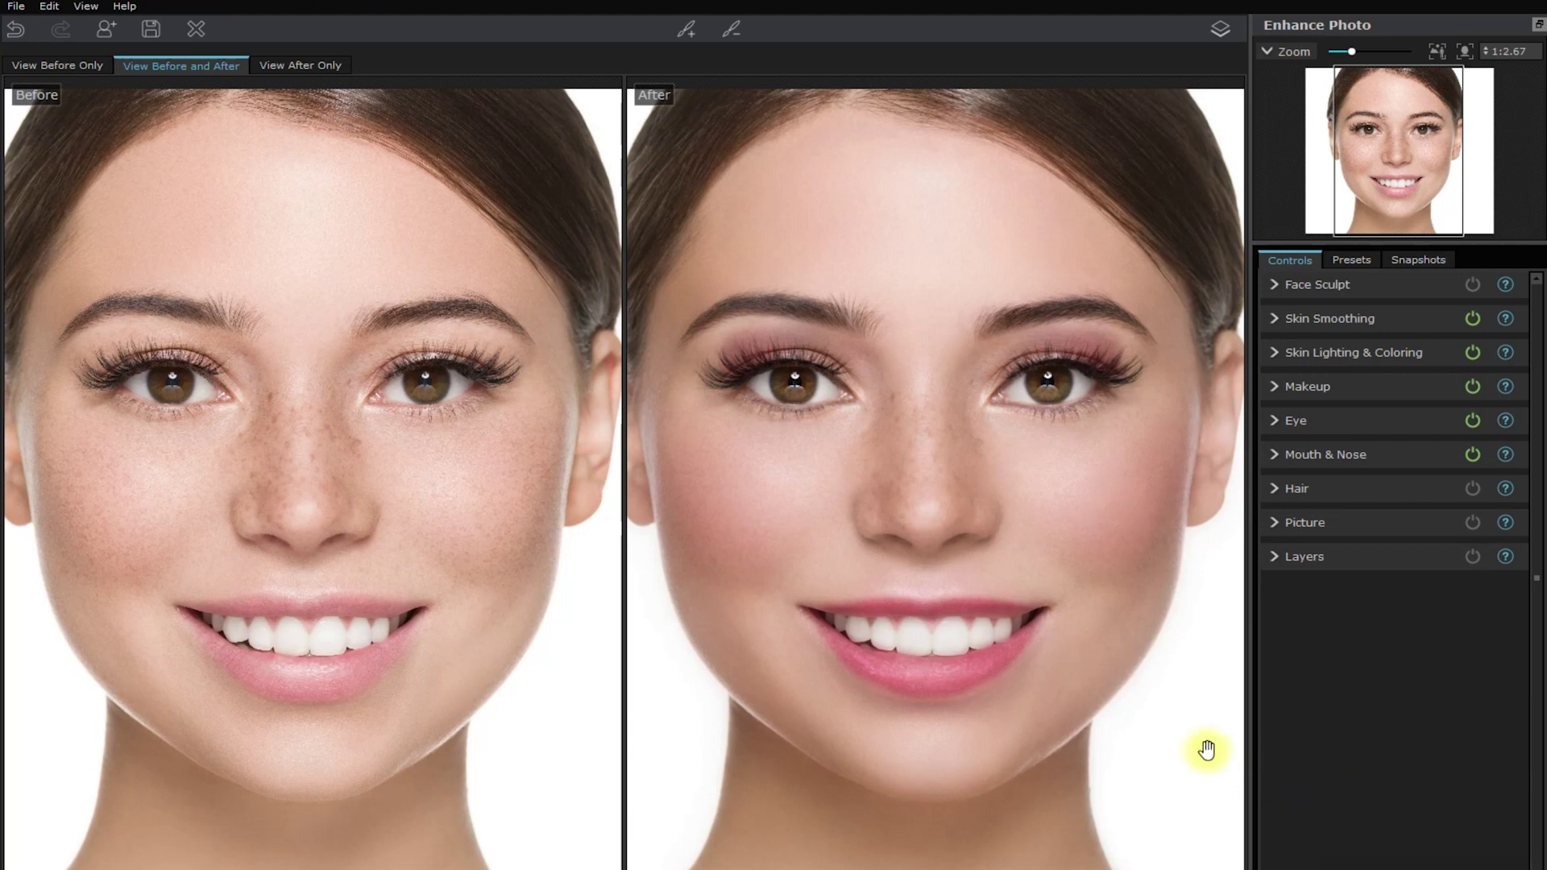
scroll(1185, 742, "down", 1)
scroll(1183, 742, "down", 1)
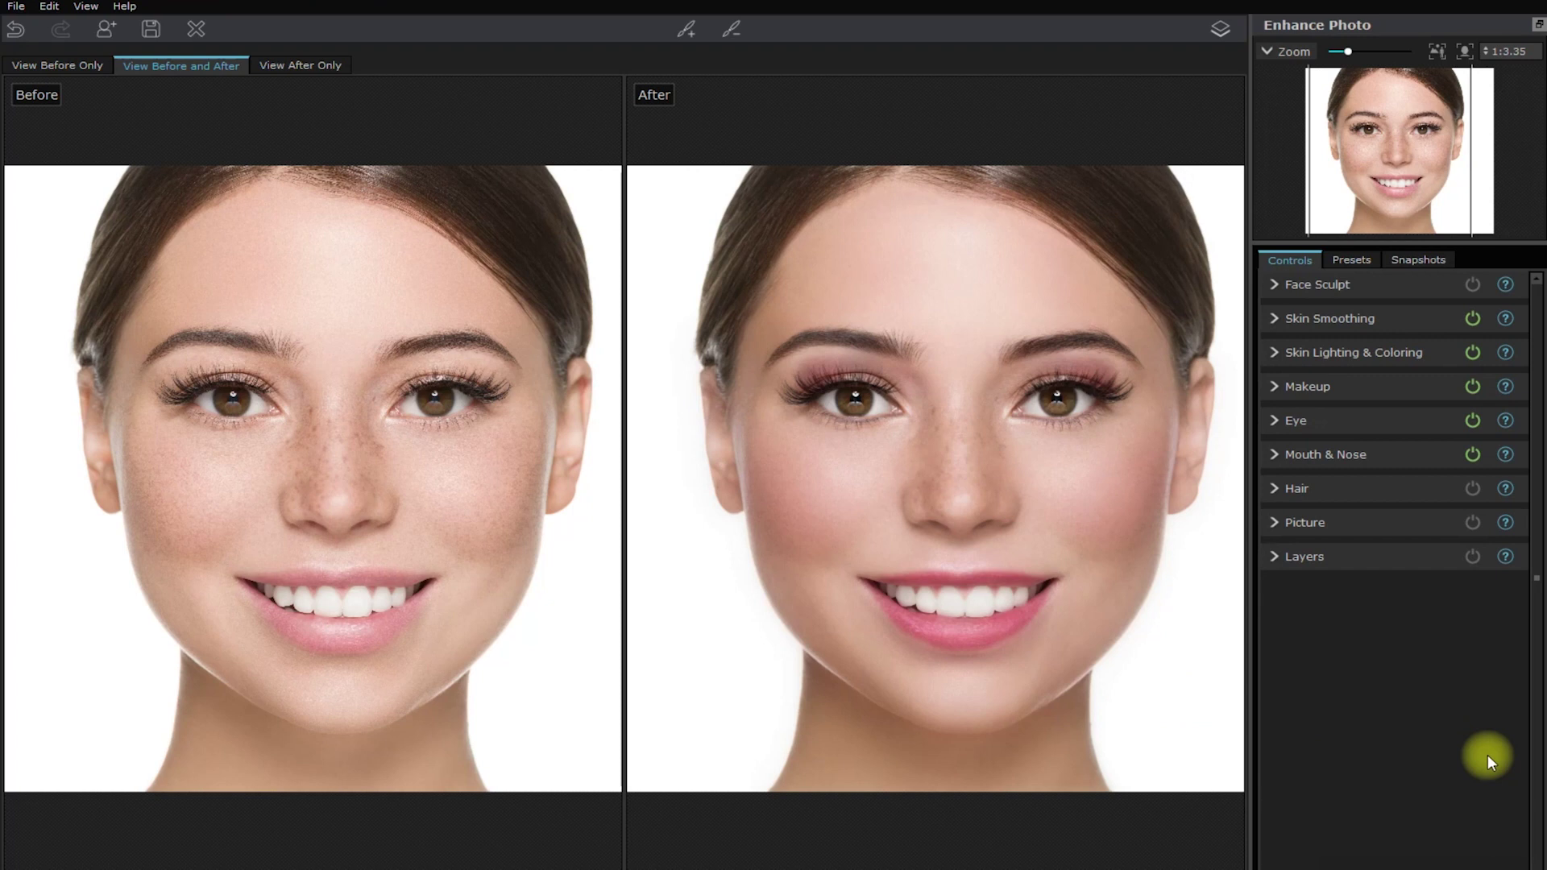
left_click(337, 64)
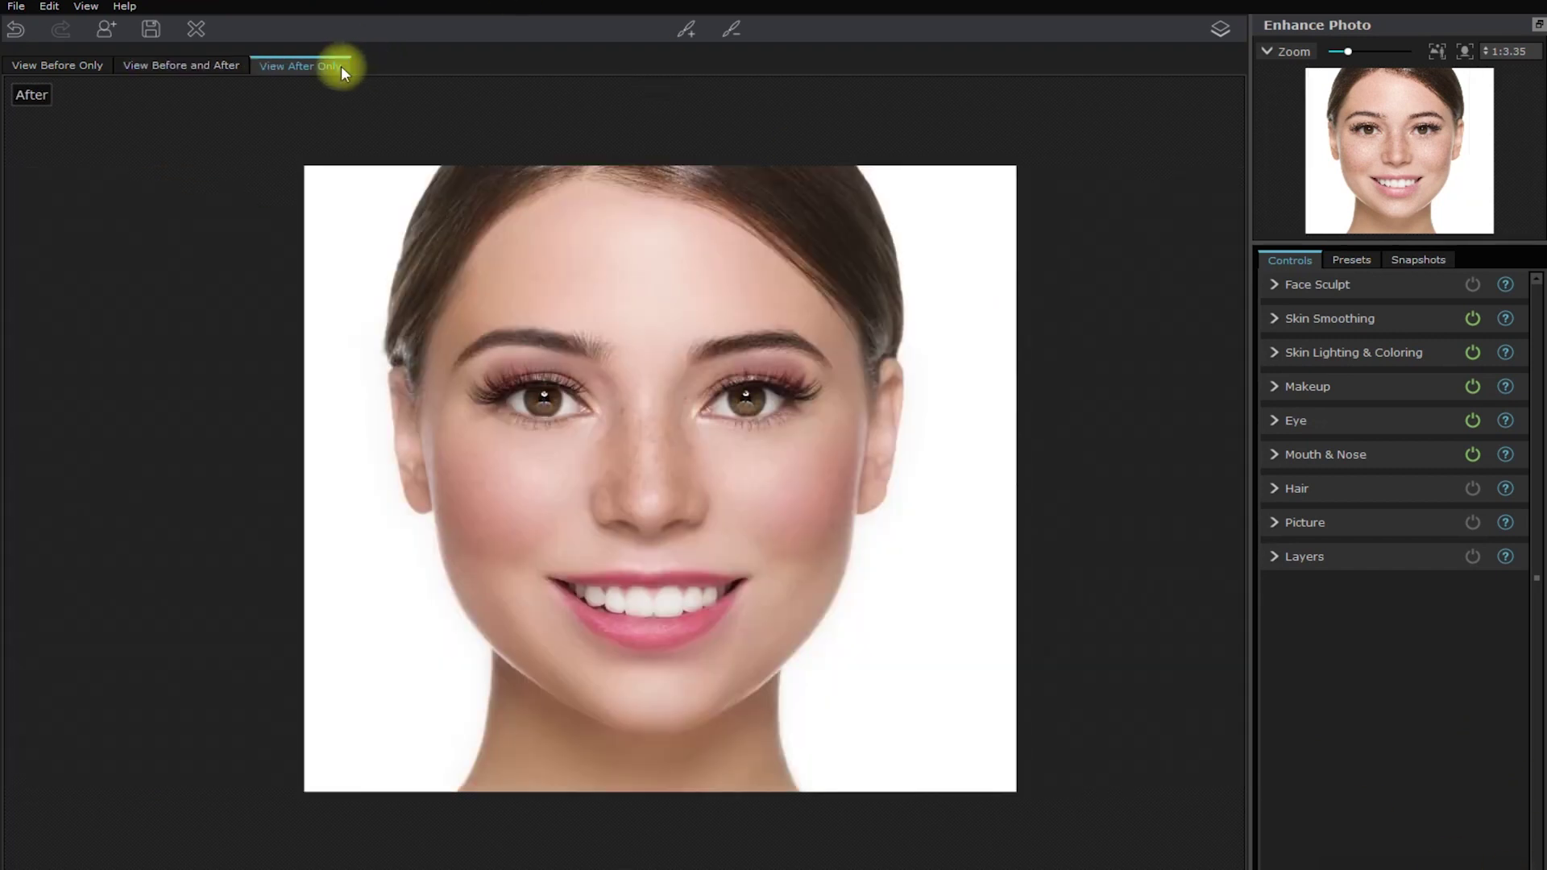
scroll(794, 318, "up", 1)
scroll(859, 476, "up", 1)
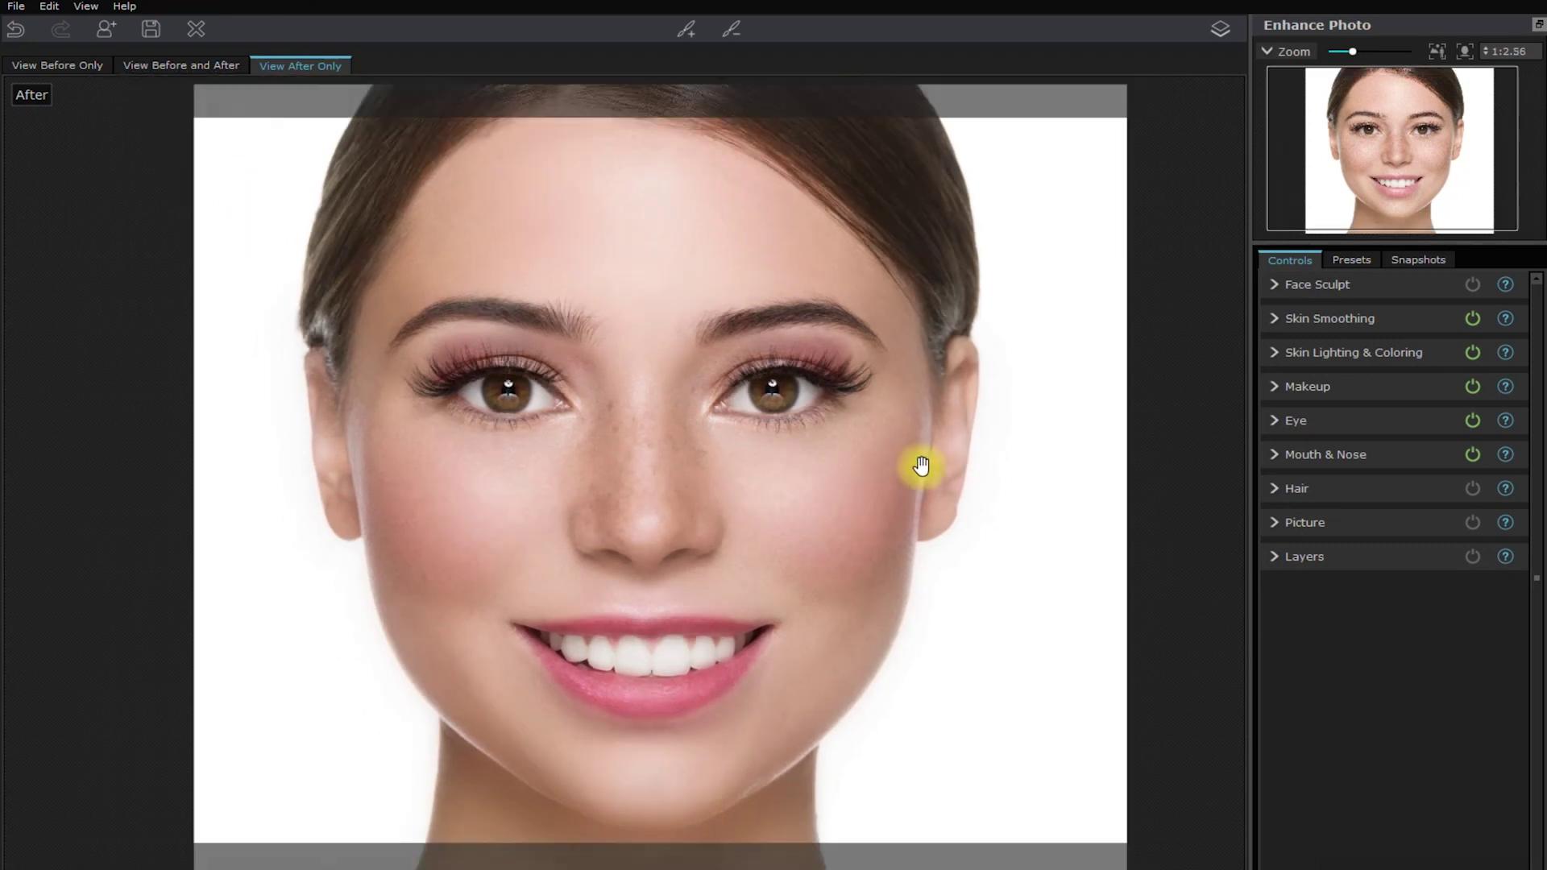
Set Face Sculpt Master Fade to 15, compare it off and on, then collapse it.
left_click(1410, 287)
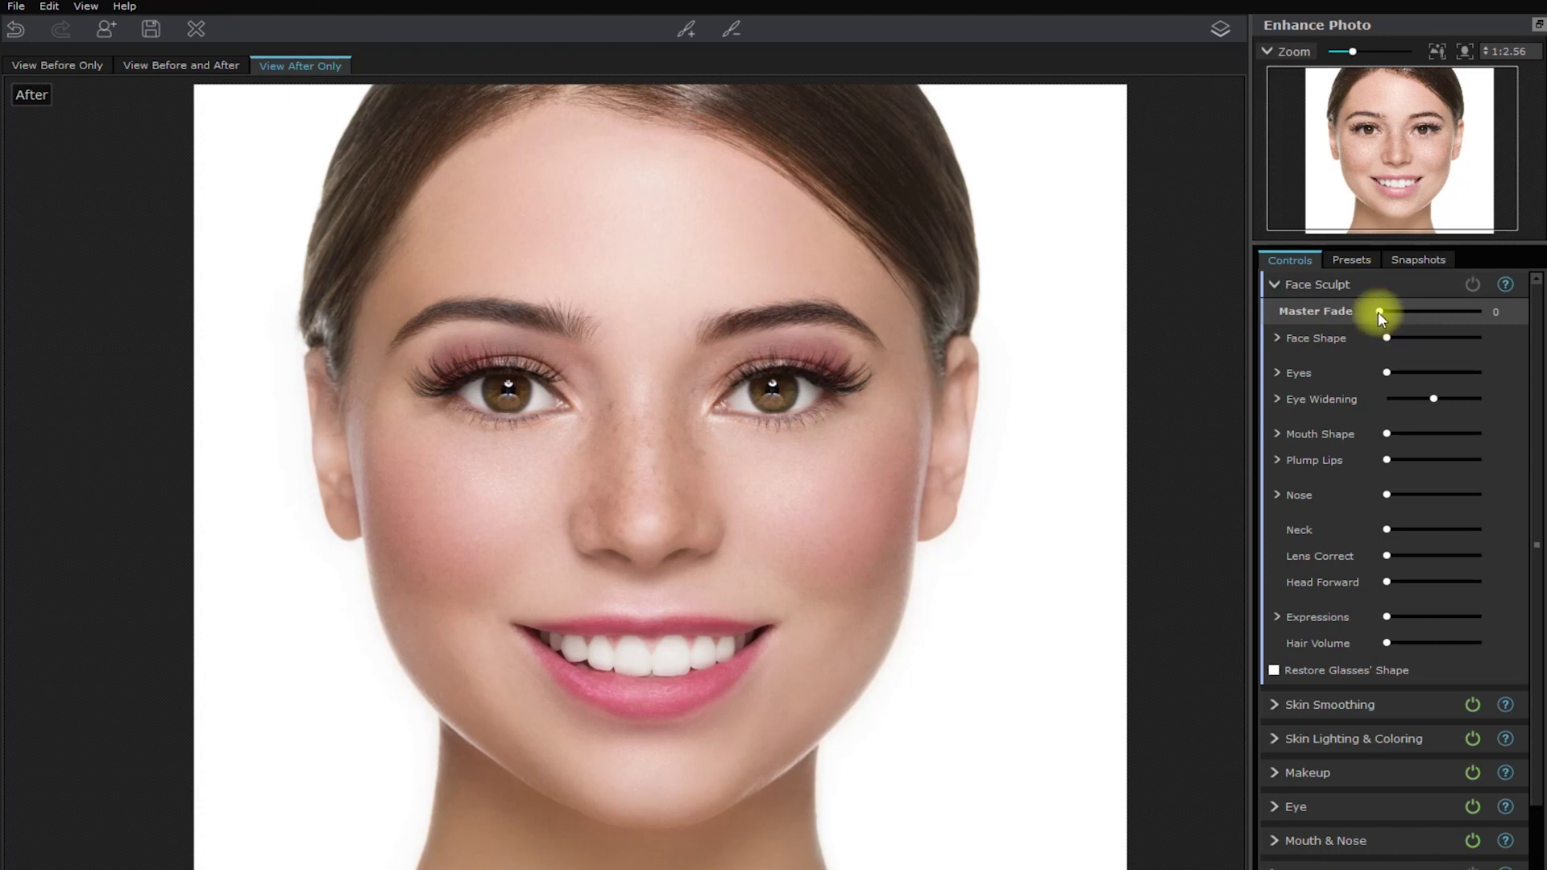
left_click_drag(1379, 311, 1405, 310)
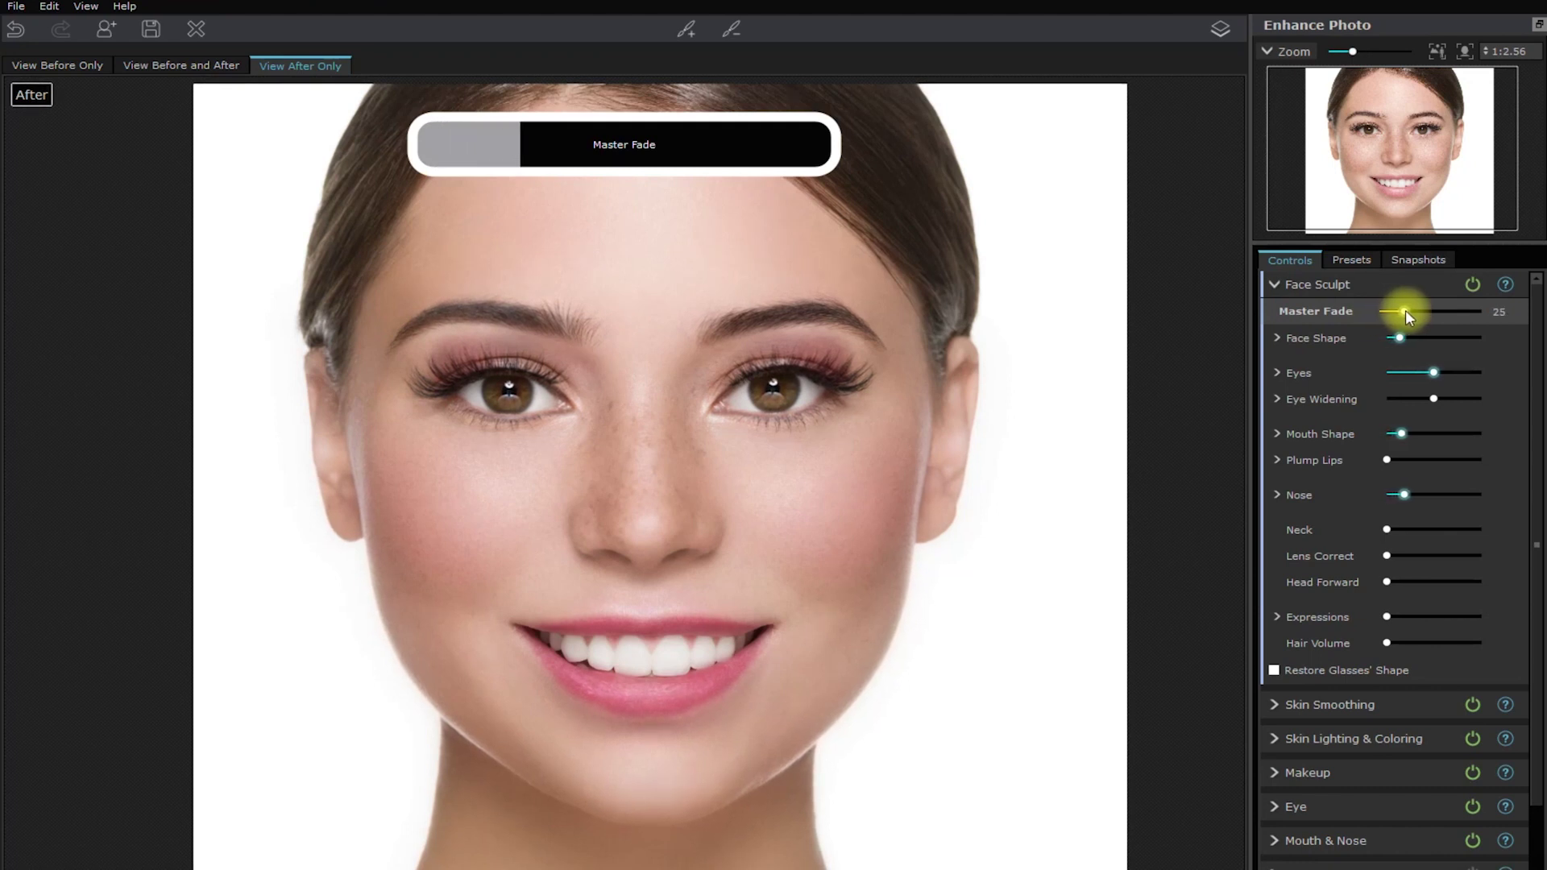
left_click(1473, 286)
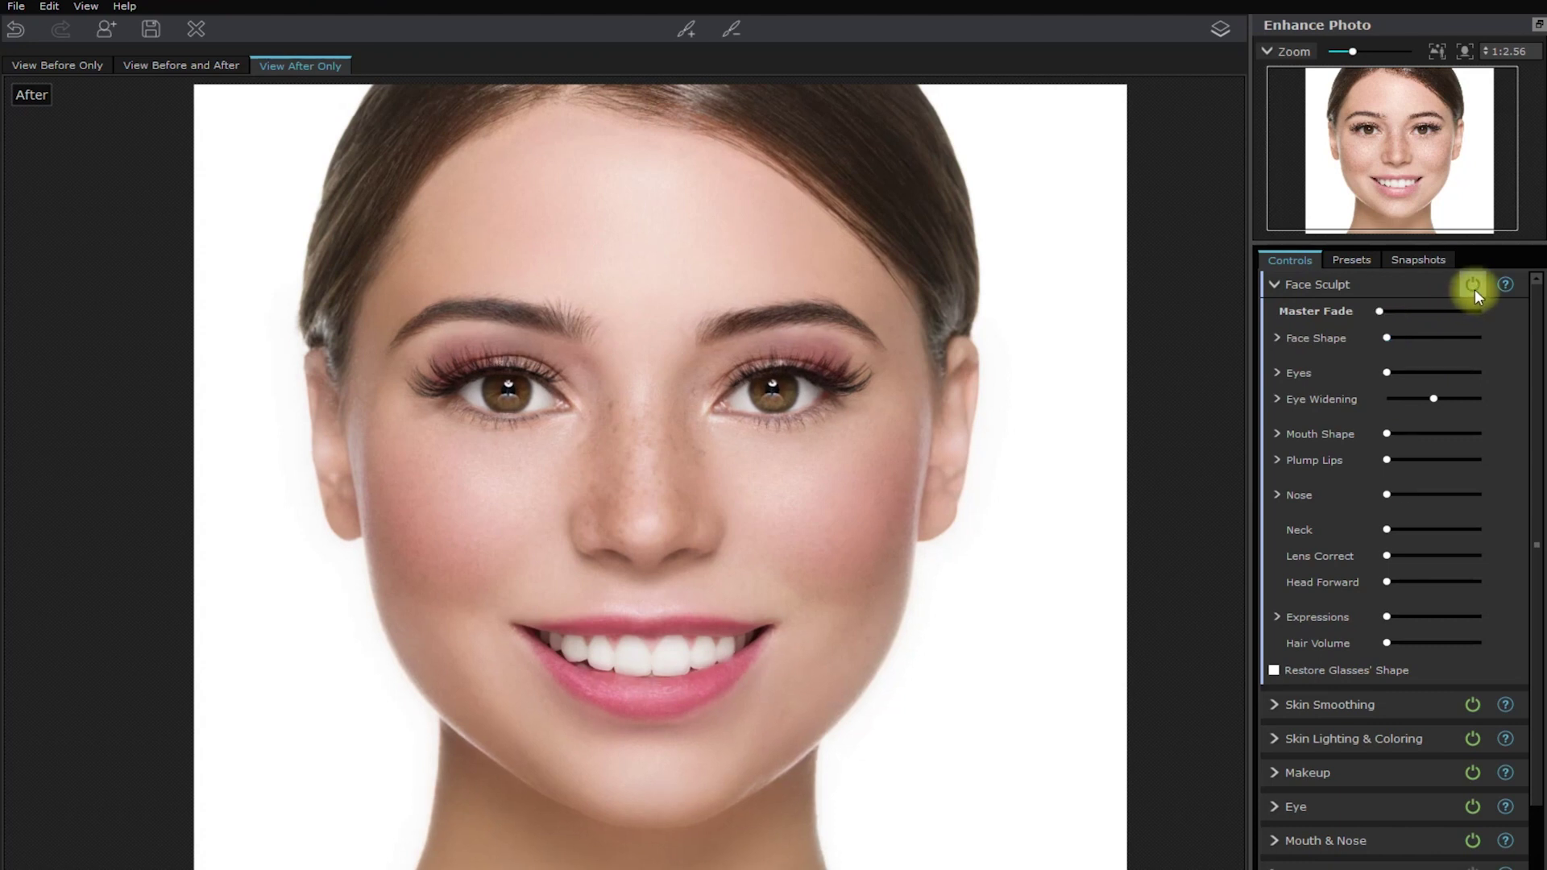
left_click(1475, 289)
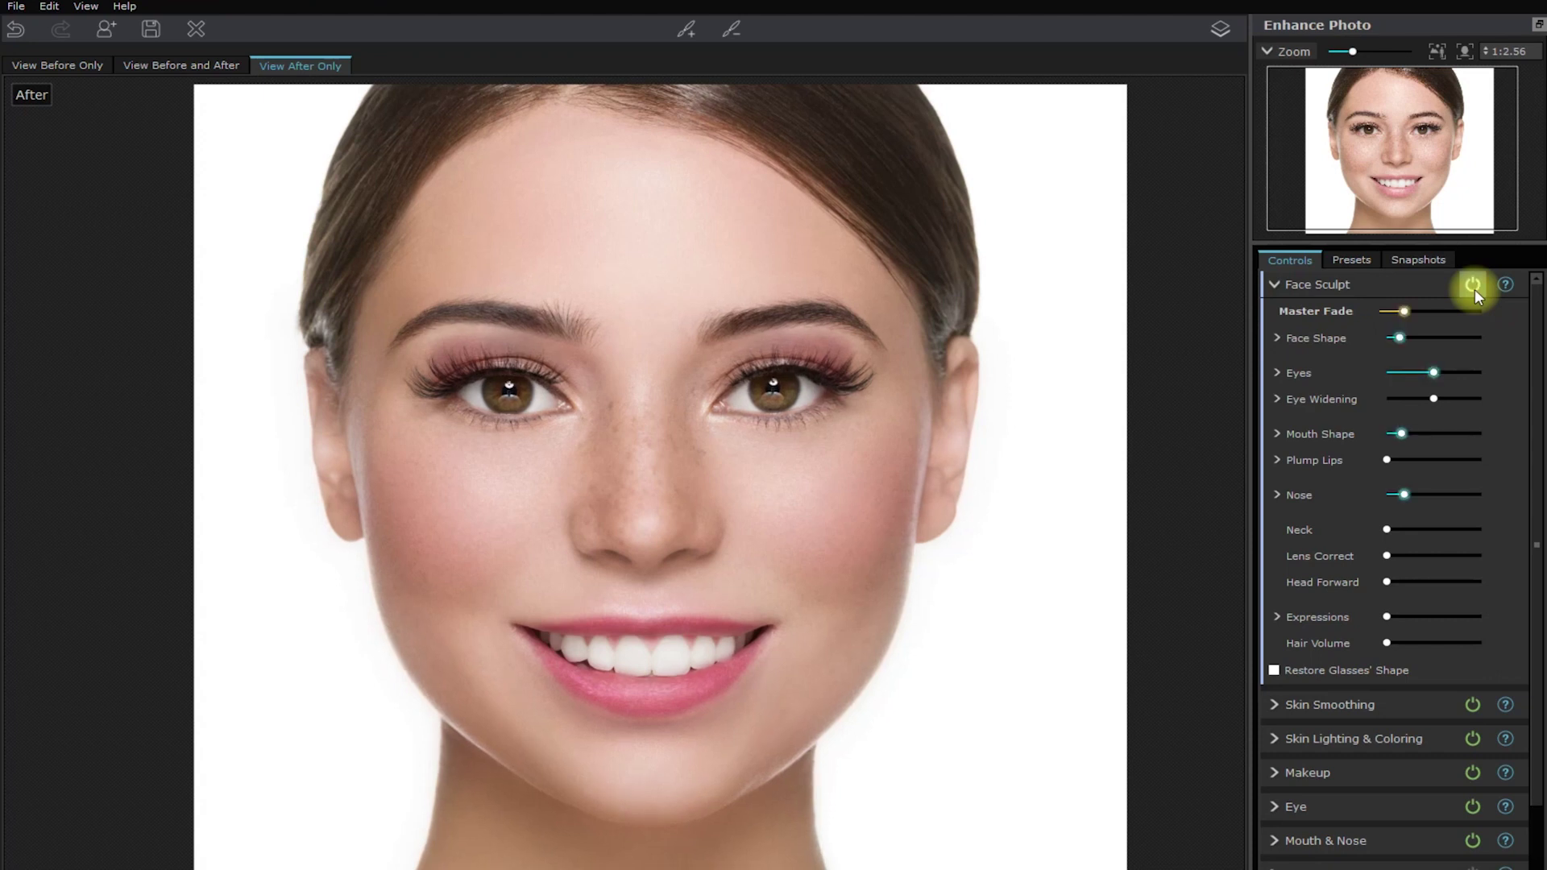
left_click(1474, 289)
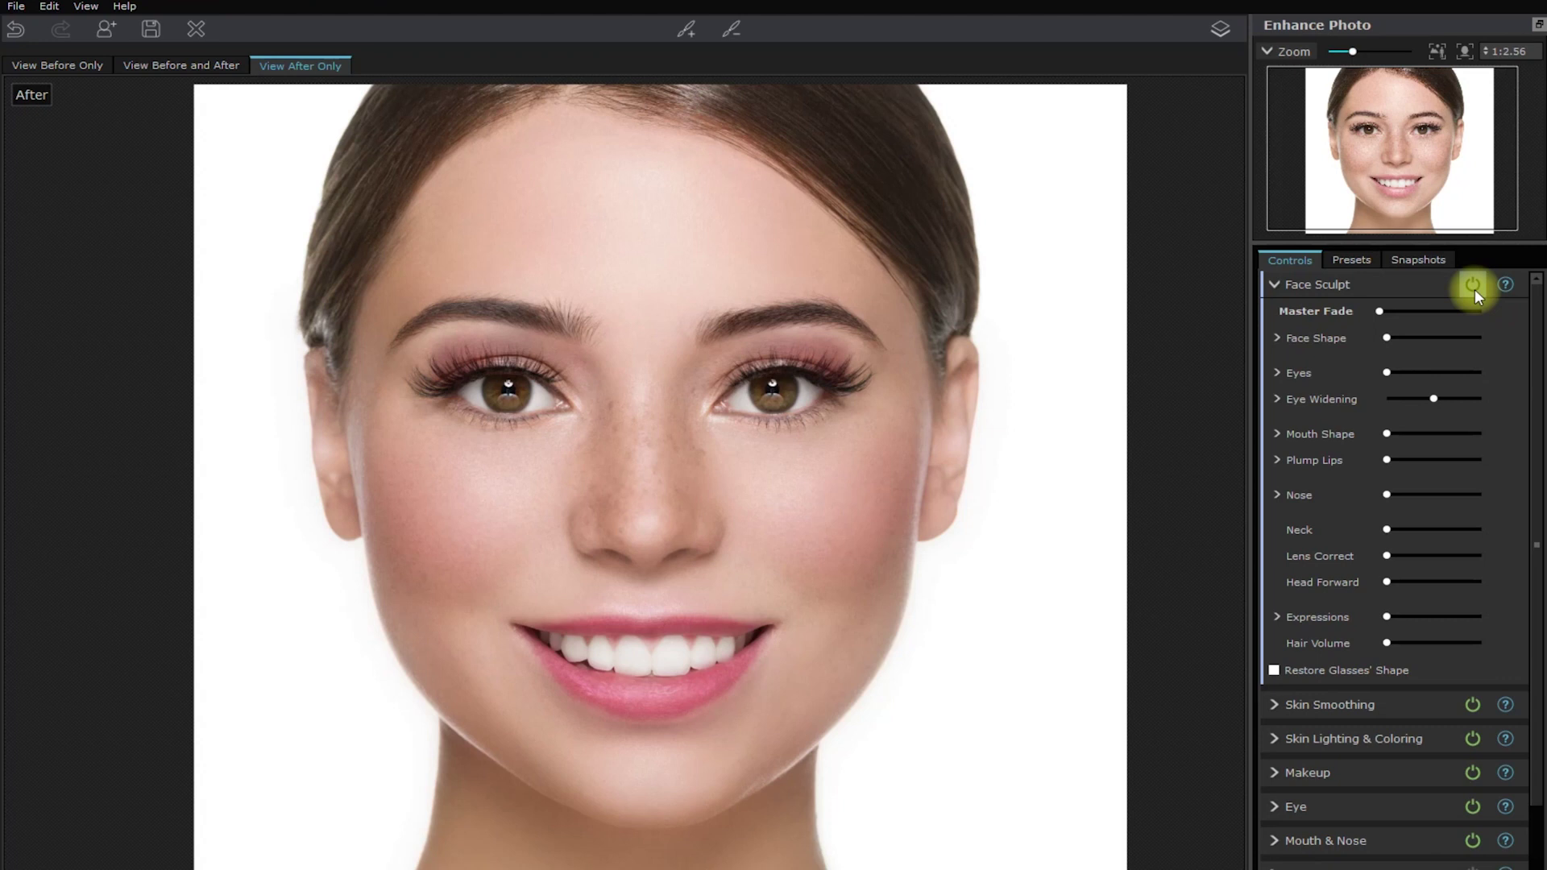
left_click(1475, 288)
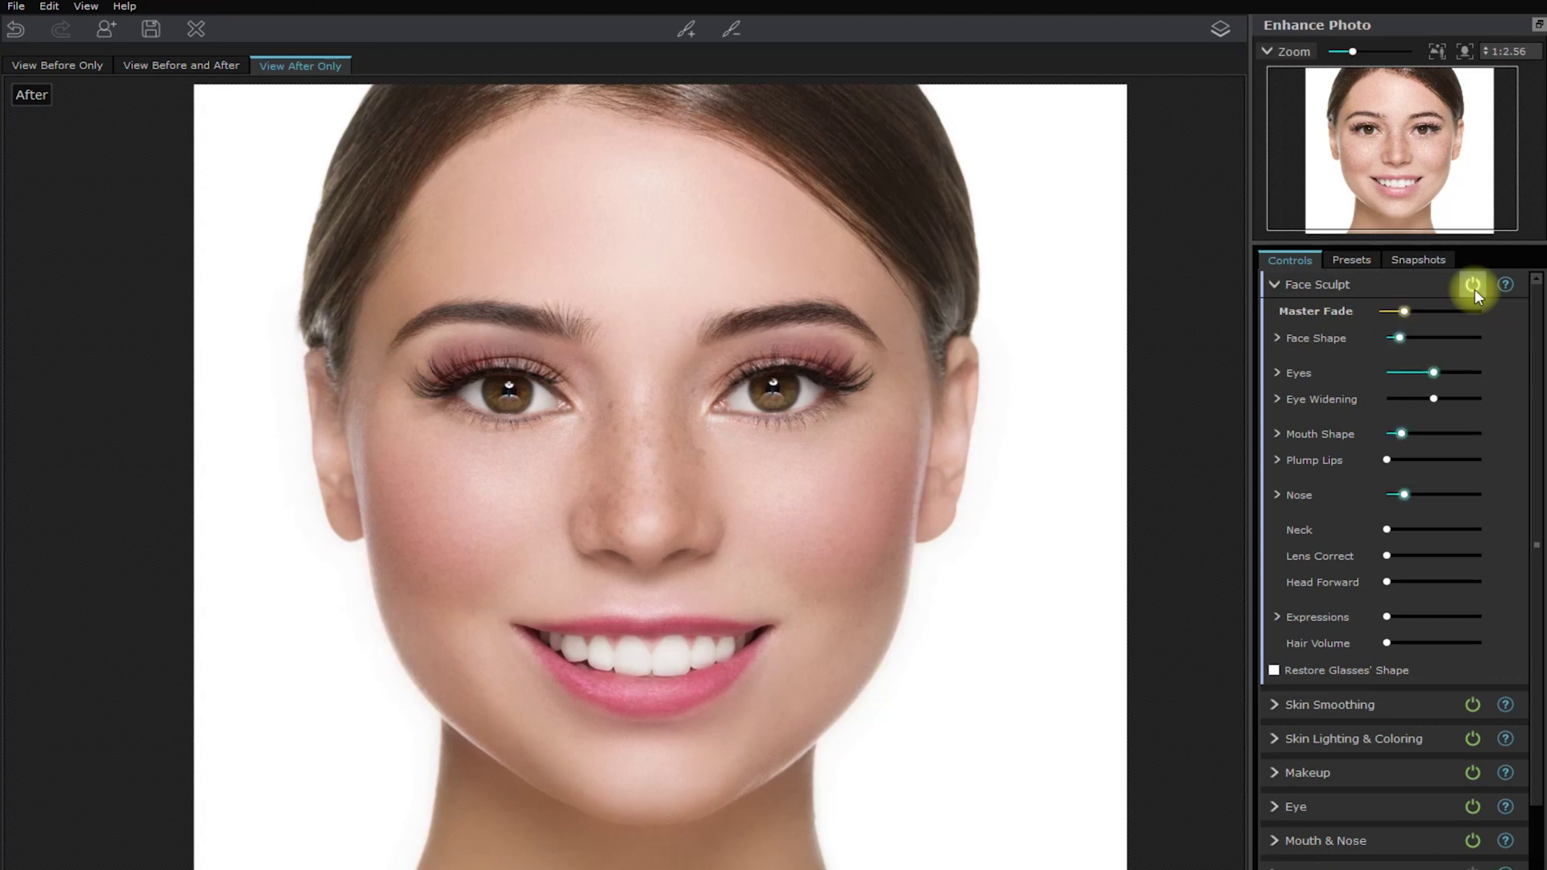
left_click(1402, 282)
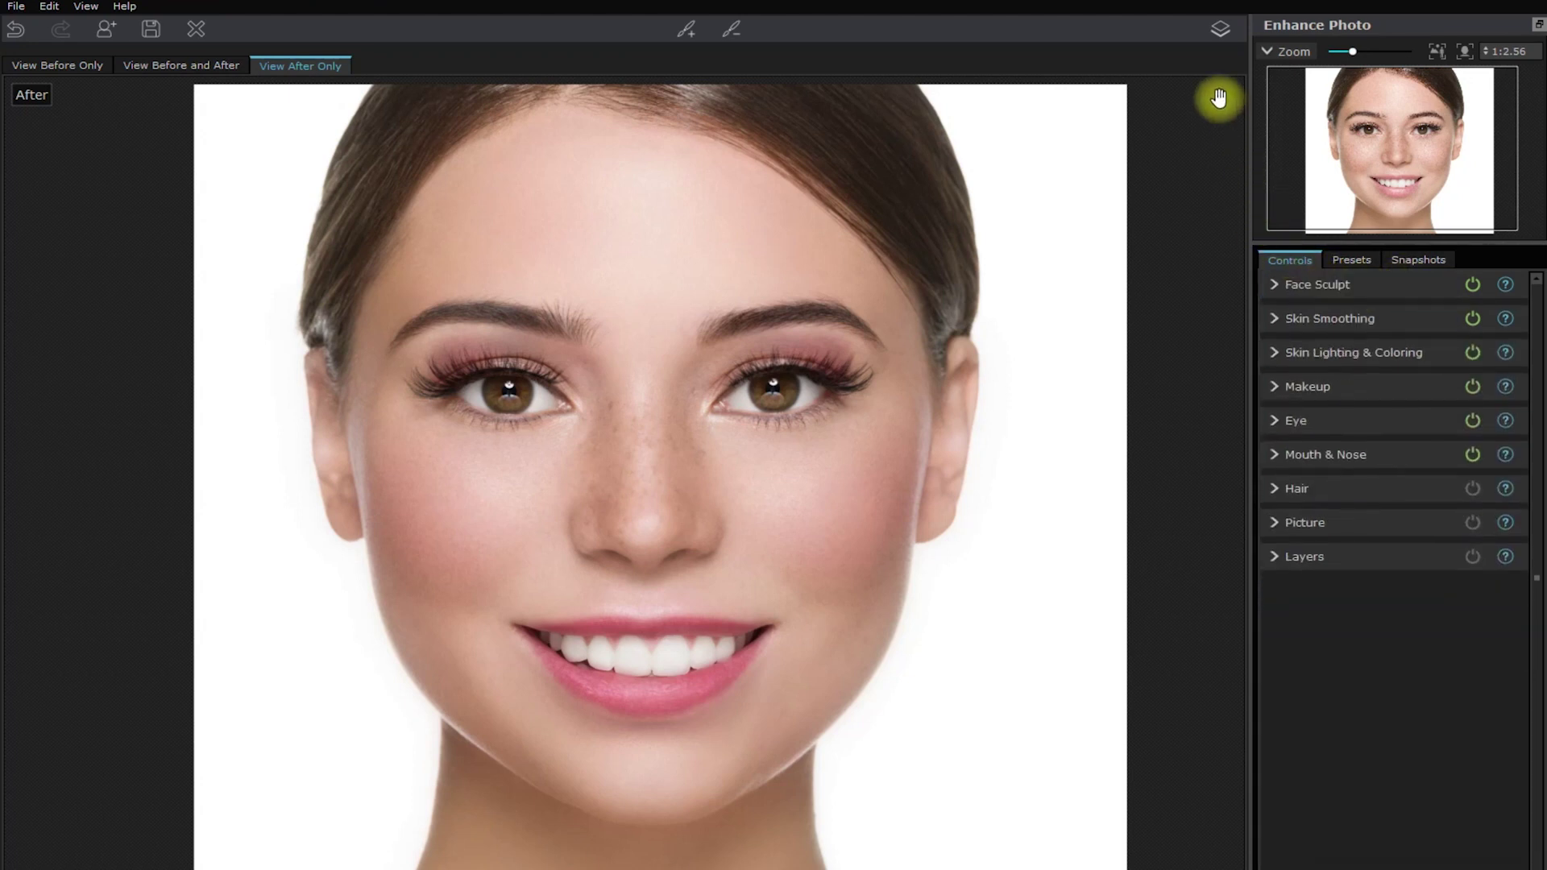
Flip between the original and retouched photo to compare.
left_click(1218, 30)
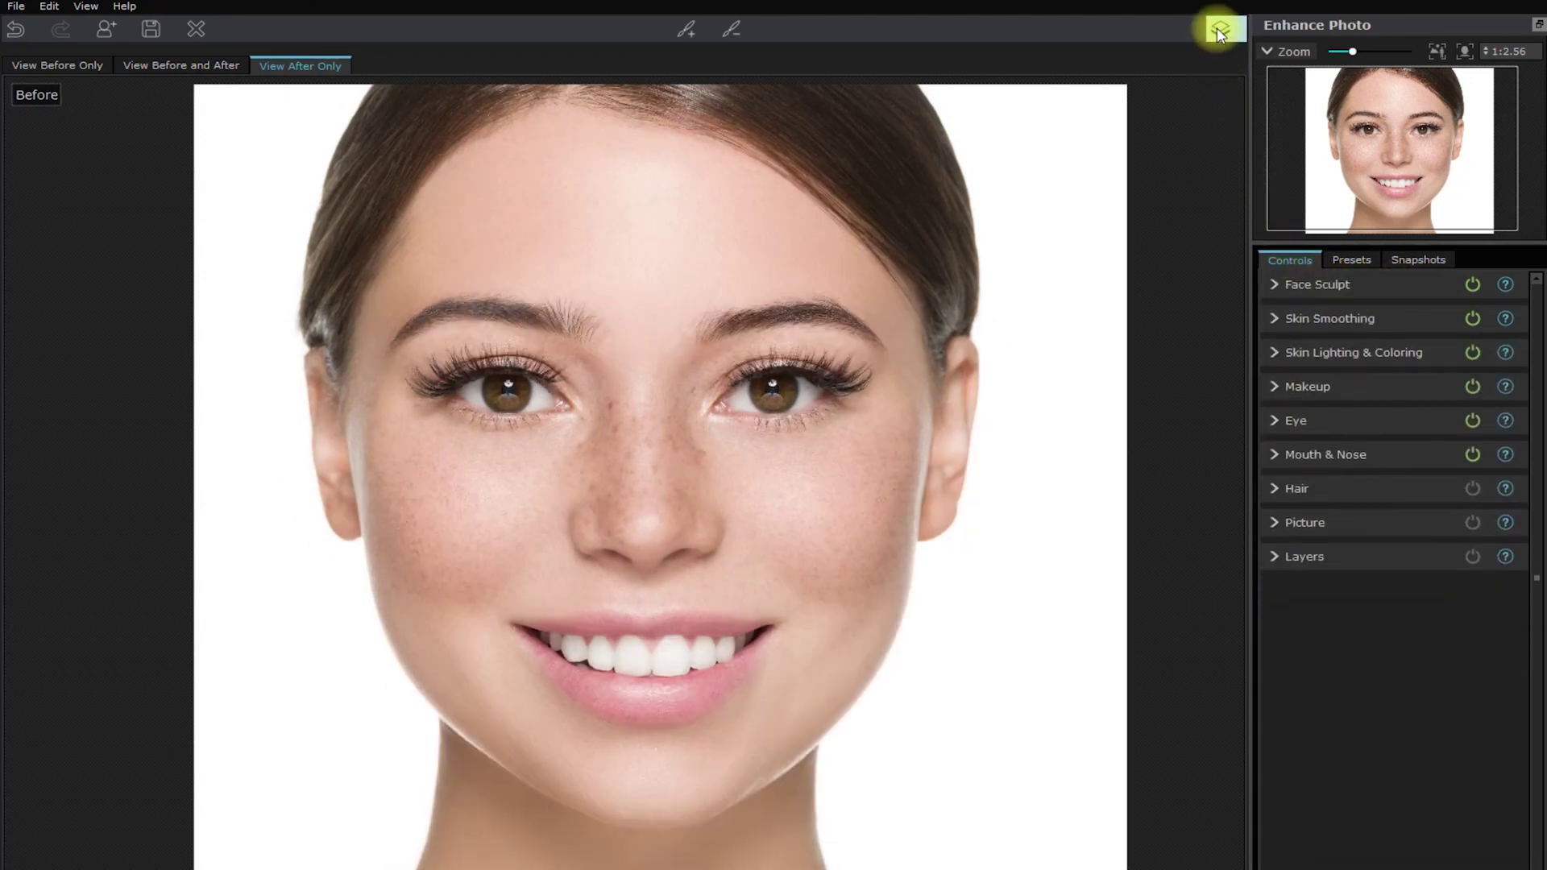
left_click(1217, 27)
left_click(1217, 27)
left_click(1217, 27)
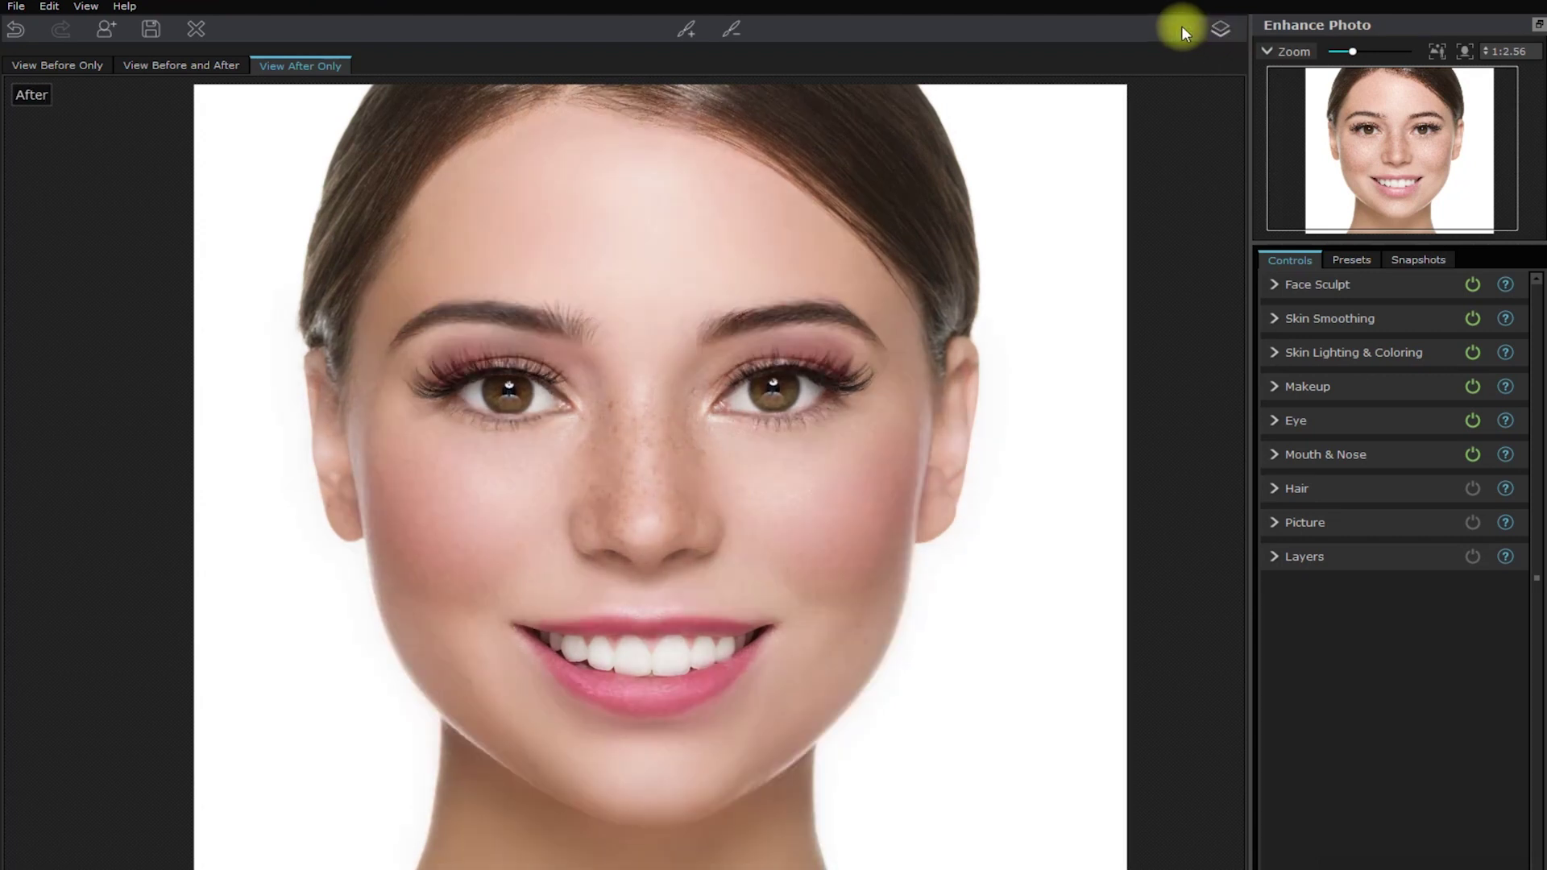
Show Before and After side by side, zoom out, and flip the After pane to the original.
left_click(181, 67)
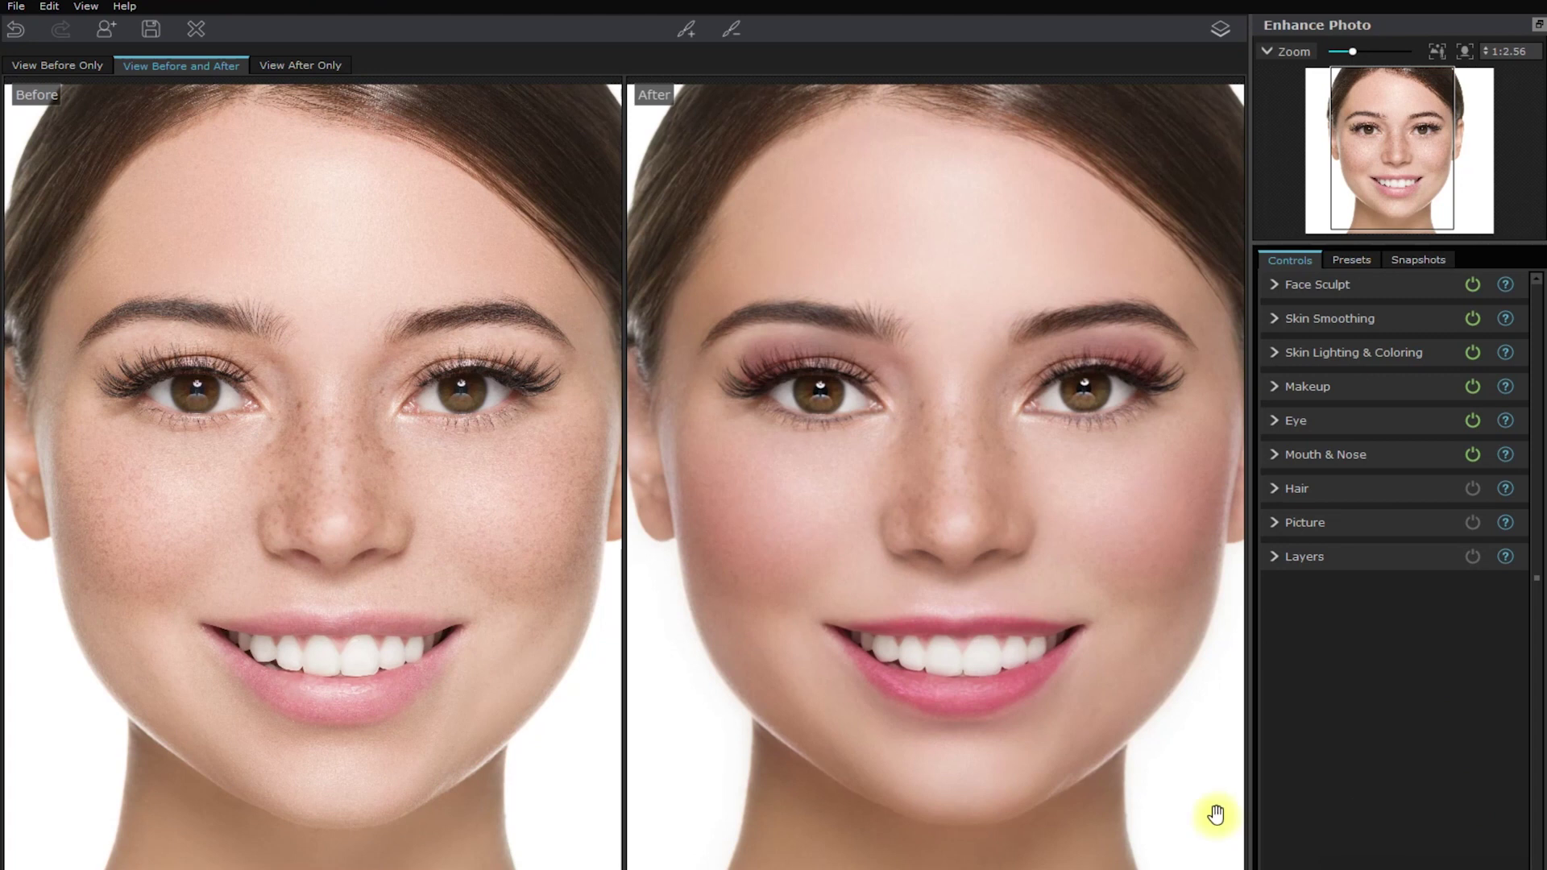
scroll(1197, 813, "down", 1)
scroll(1012, 742, "down", 2)
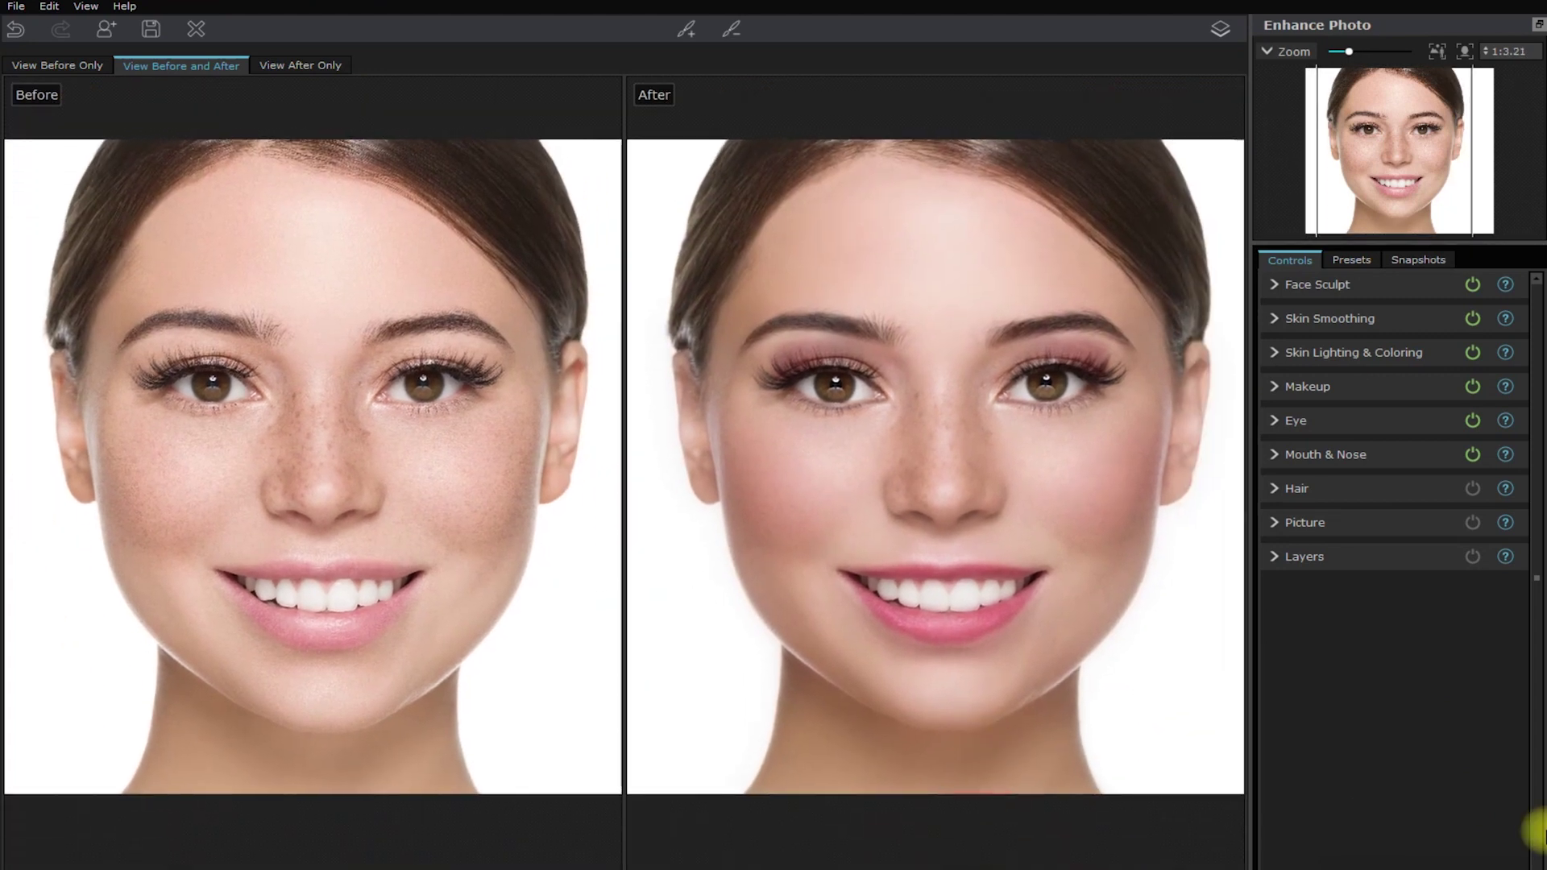
scroll(967, 743, "down", 1)
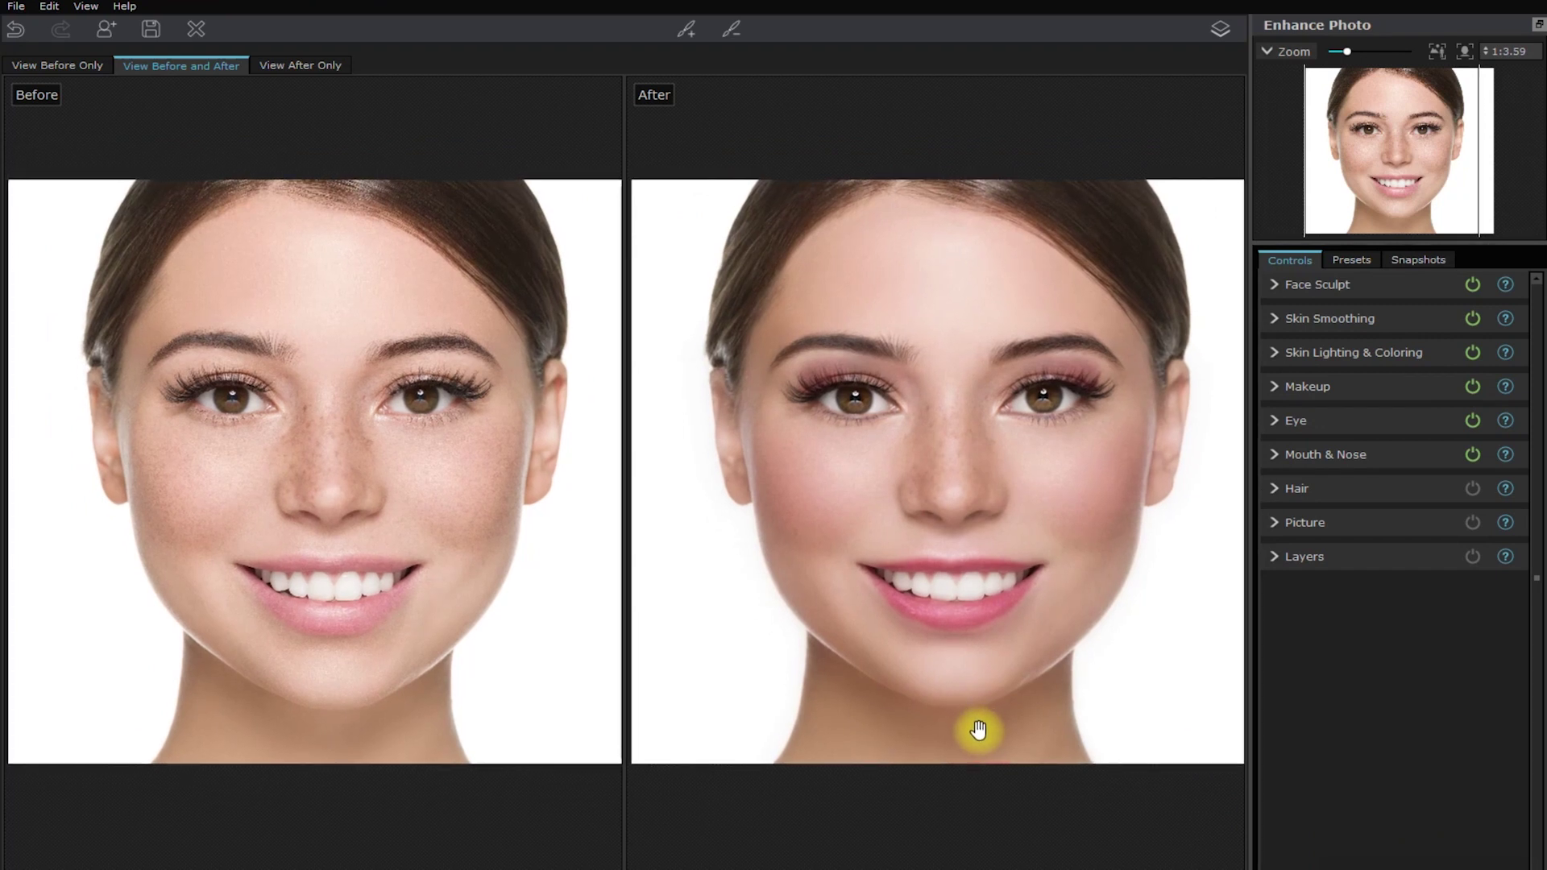
scroll(967, 835, "down", 1)
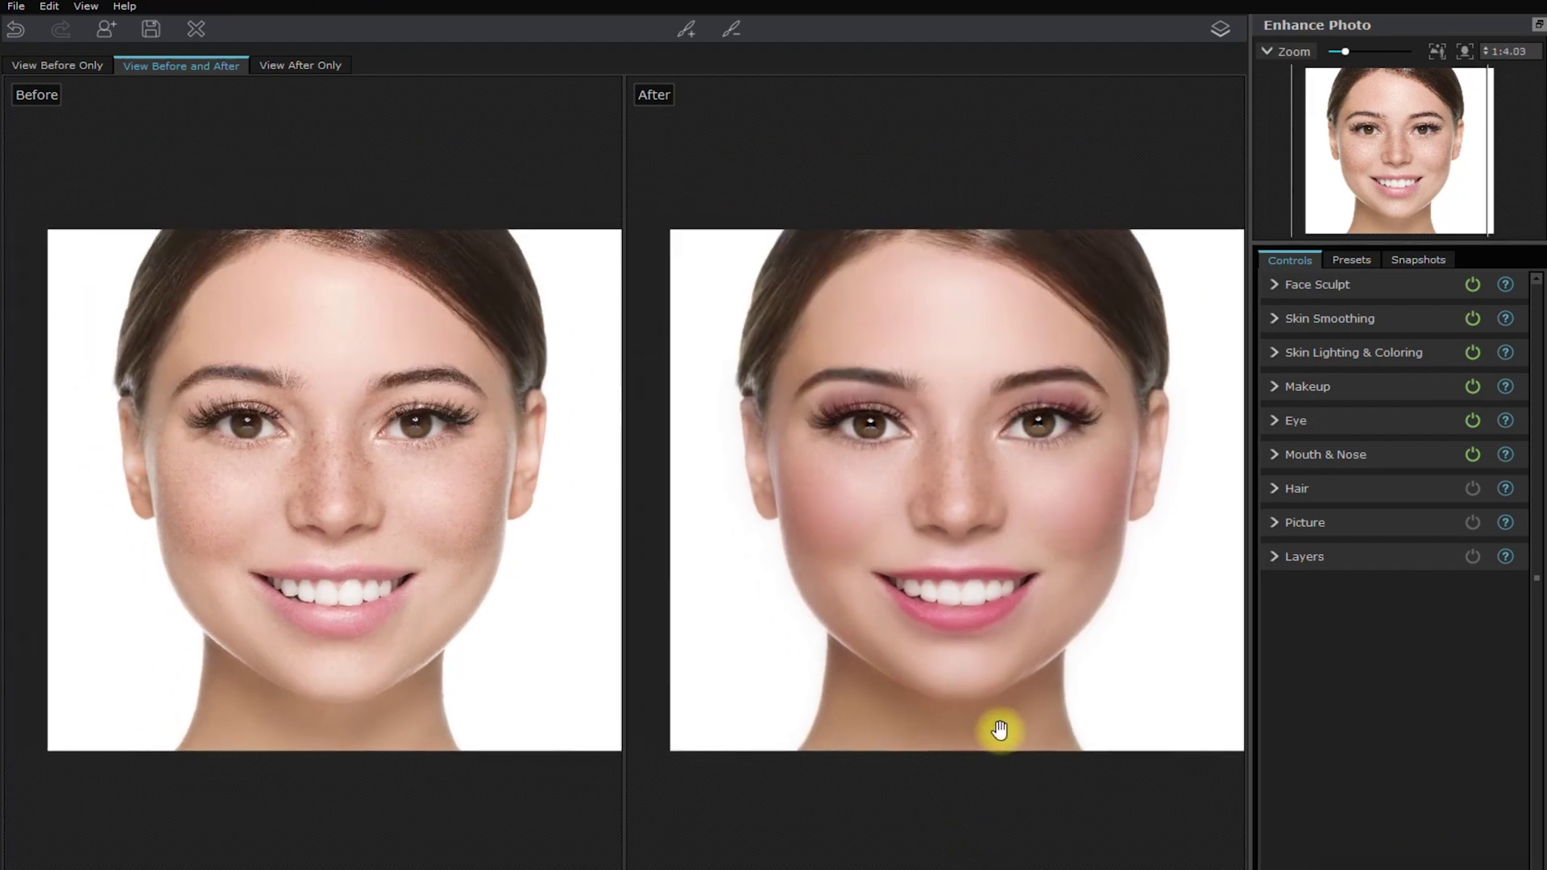
scroll(926, 647, "down", 1)
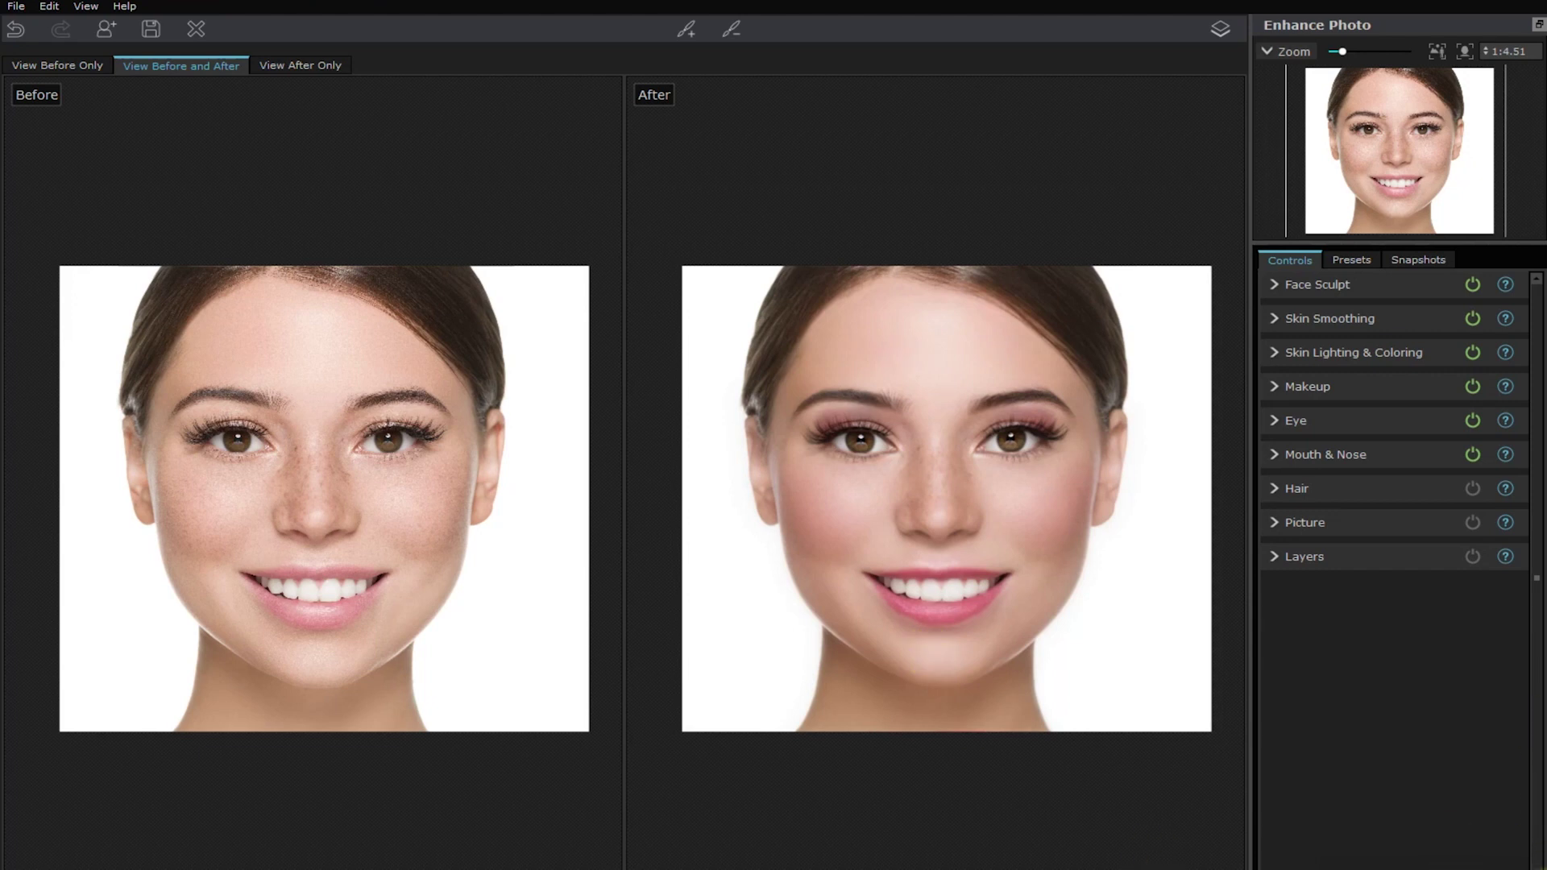
left_click(1221, 31)
left_click(1221, 31)
left_click(1221, 31)
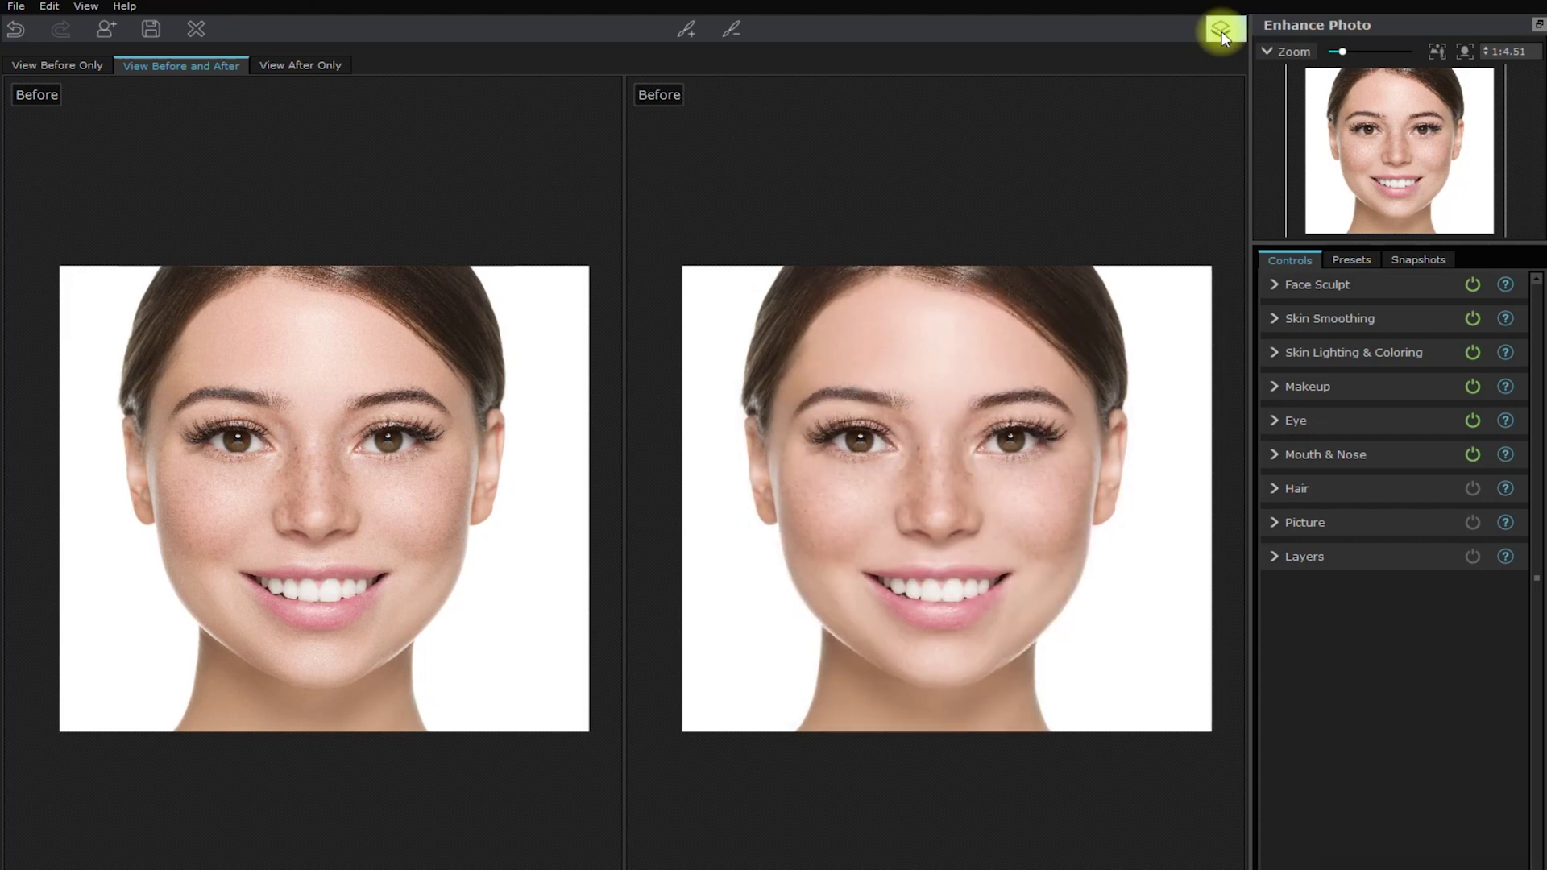
Switch off Face Sculpt, Skin Smoothing, Skin Lighting, Makeup, Eye and Mouth & Nose.
left_click(1472, 285)
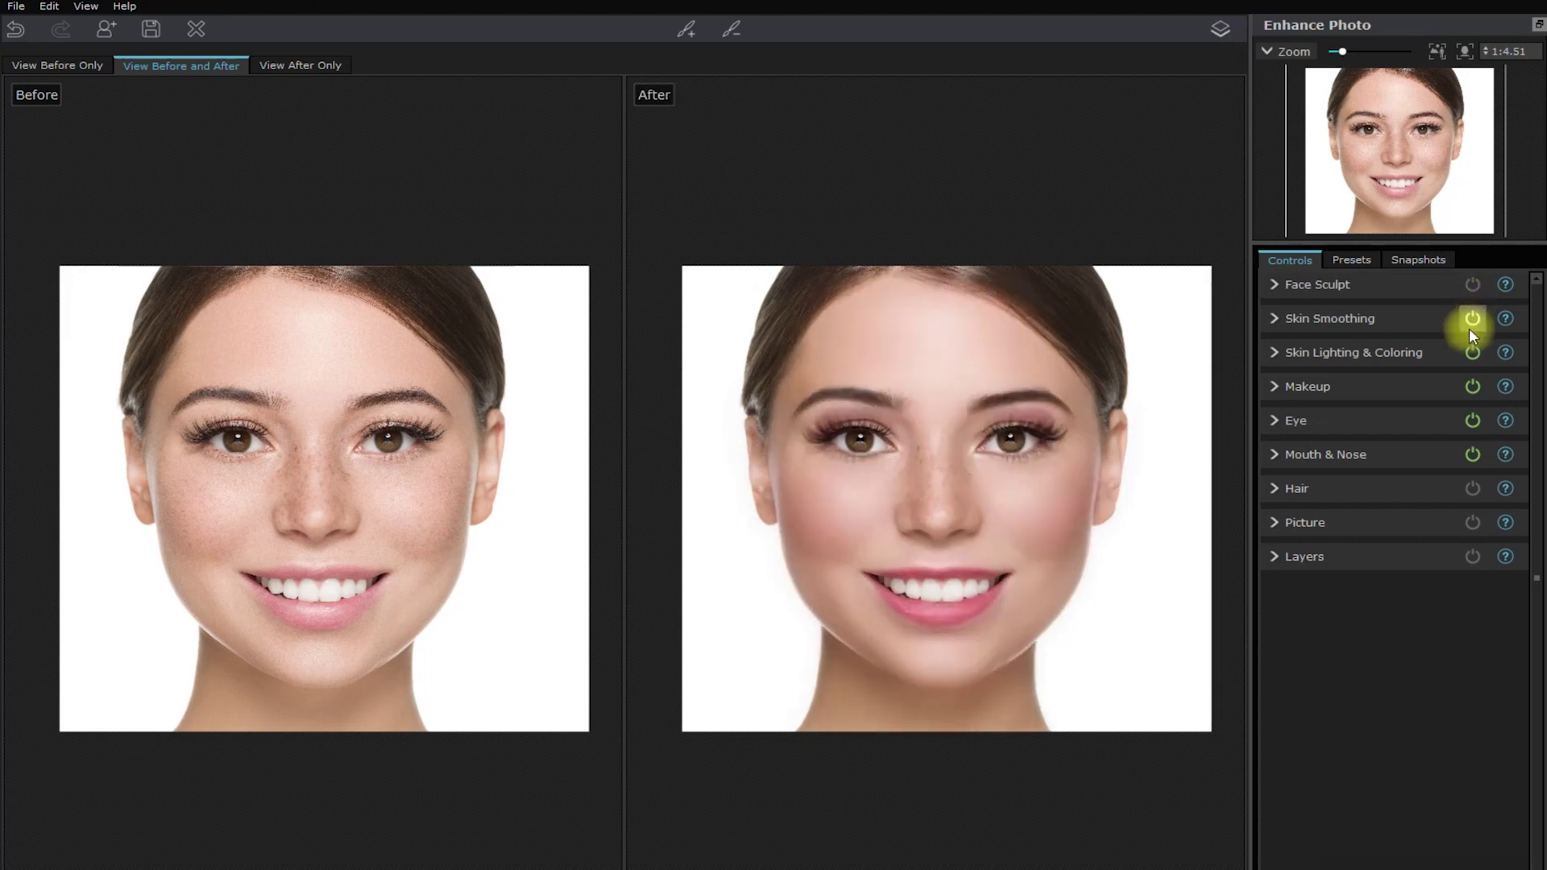
left_click(1472, 319)
left_click(1472, 353)
left_click(1472, 386)
left_click(1472, 419)
left_click(1472, 454)
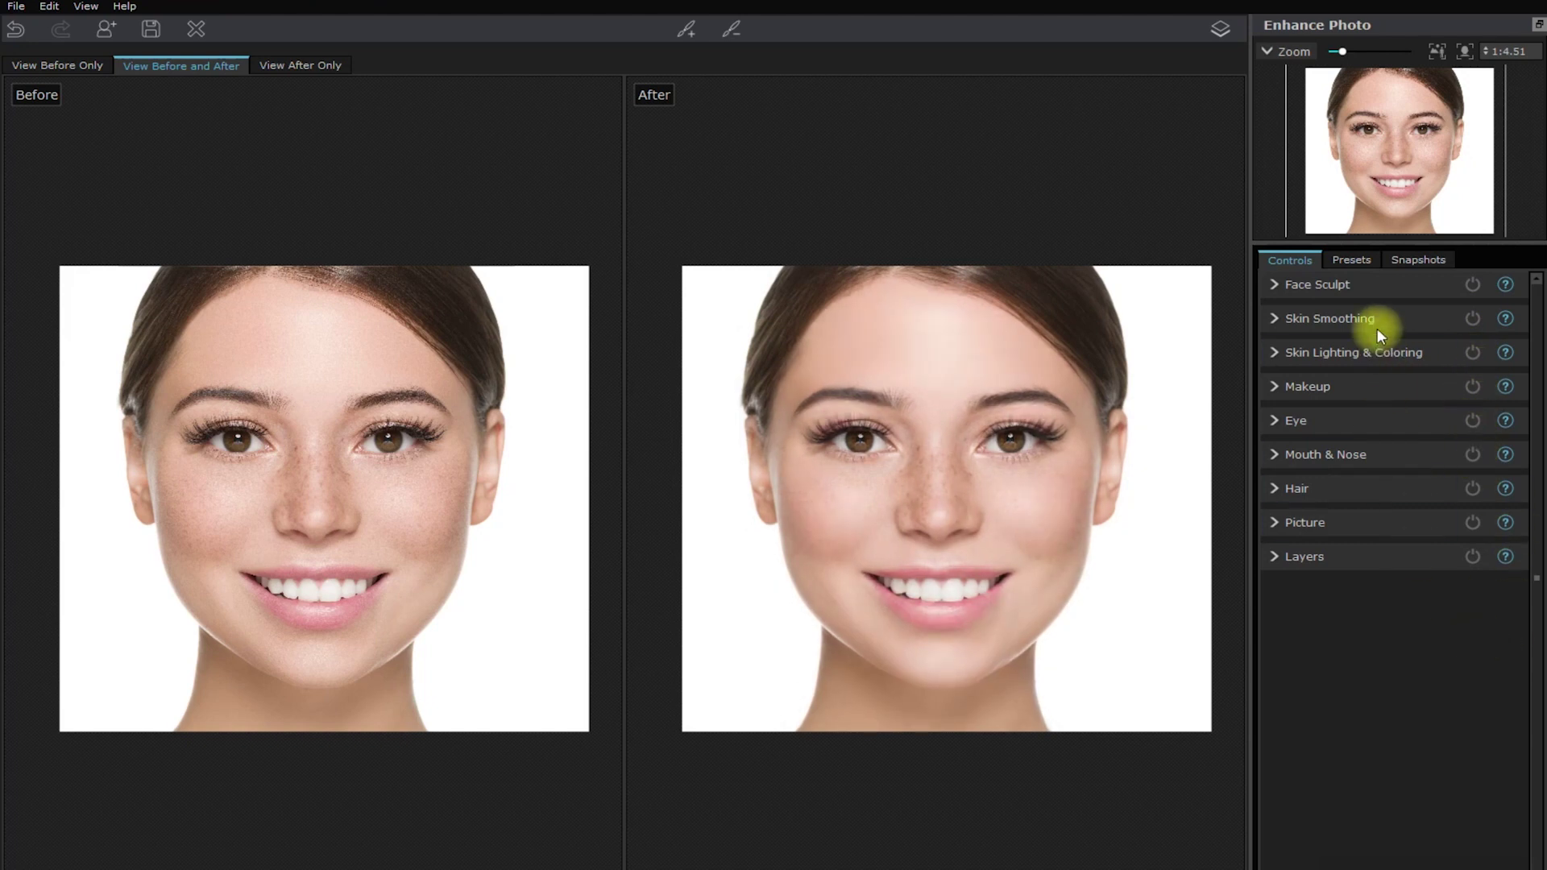
Try the Standard, Skin Eyes Lips, Maximum Sculpt, Maximum Lighting, No Lighting and No Sculpt presets.
left_click(1371, 258)
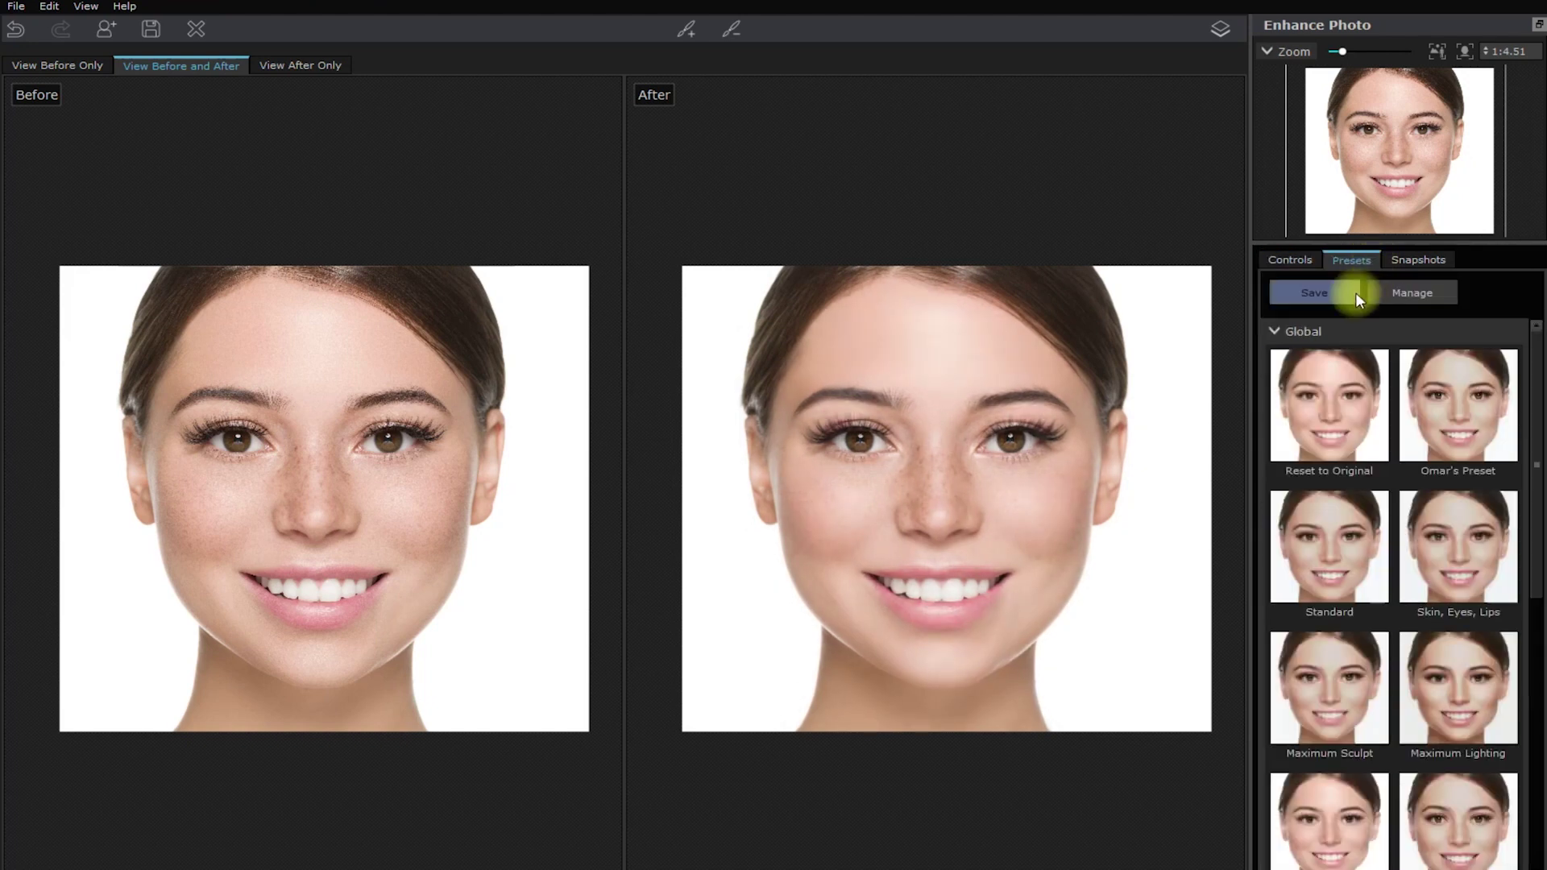
left_click(1328, 568)
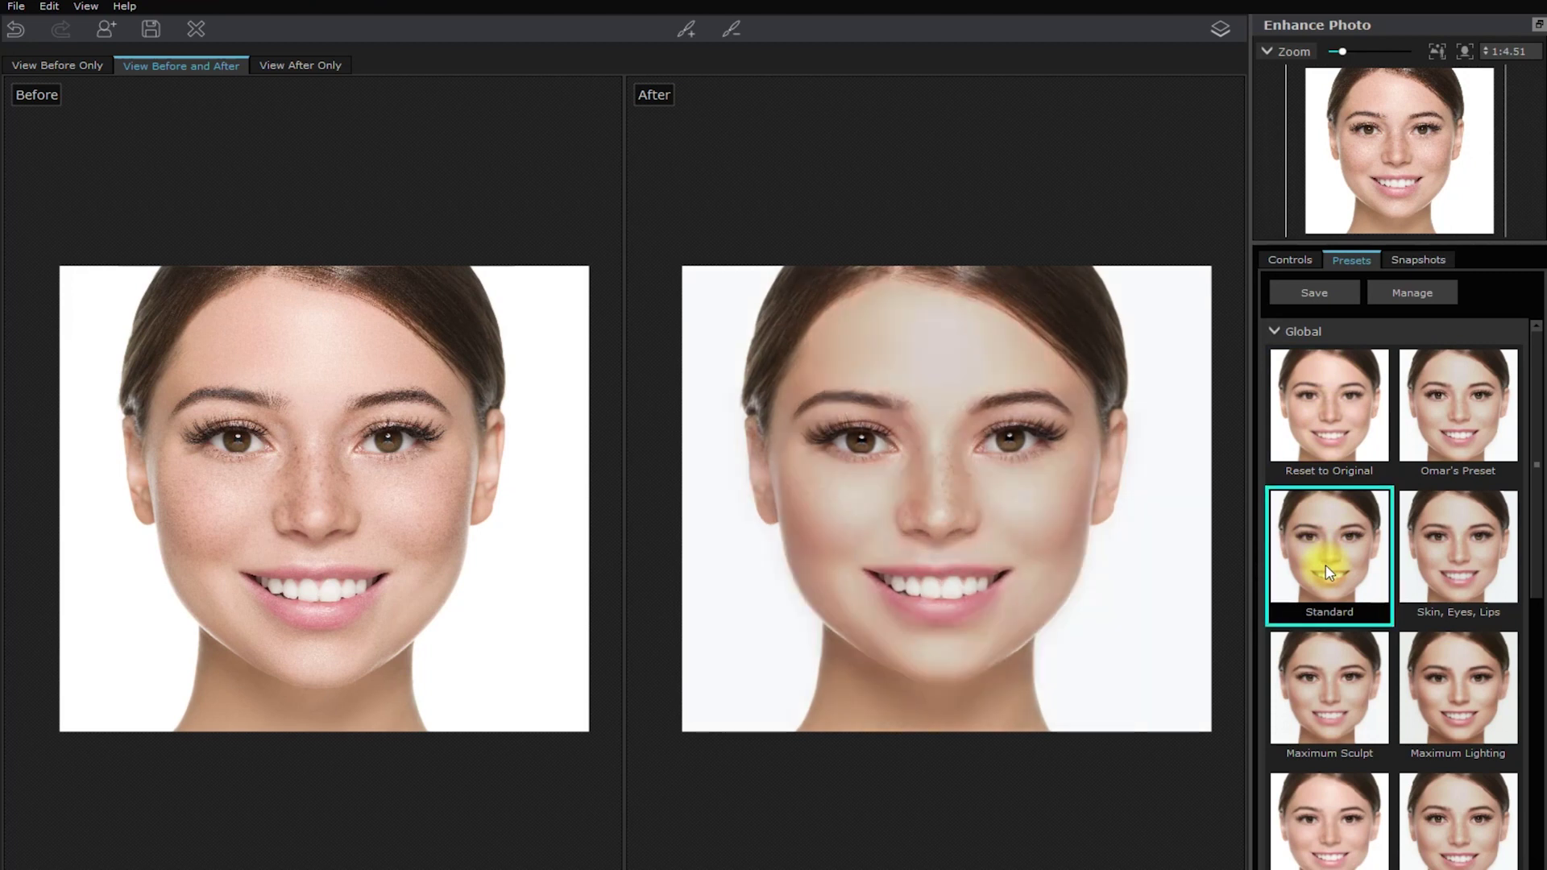
left_click(1458, 580)
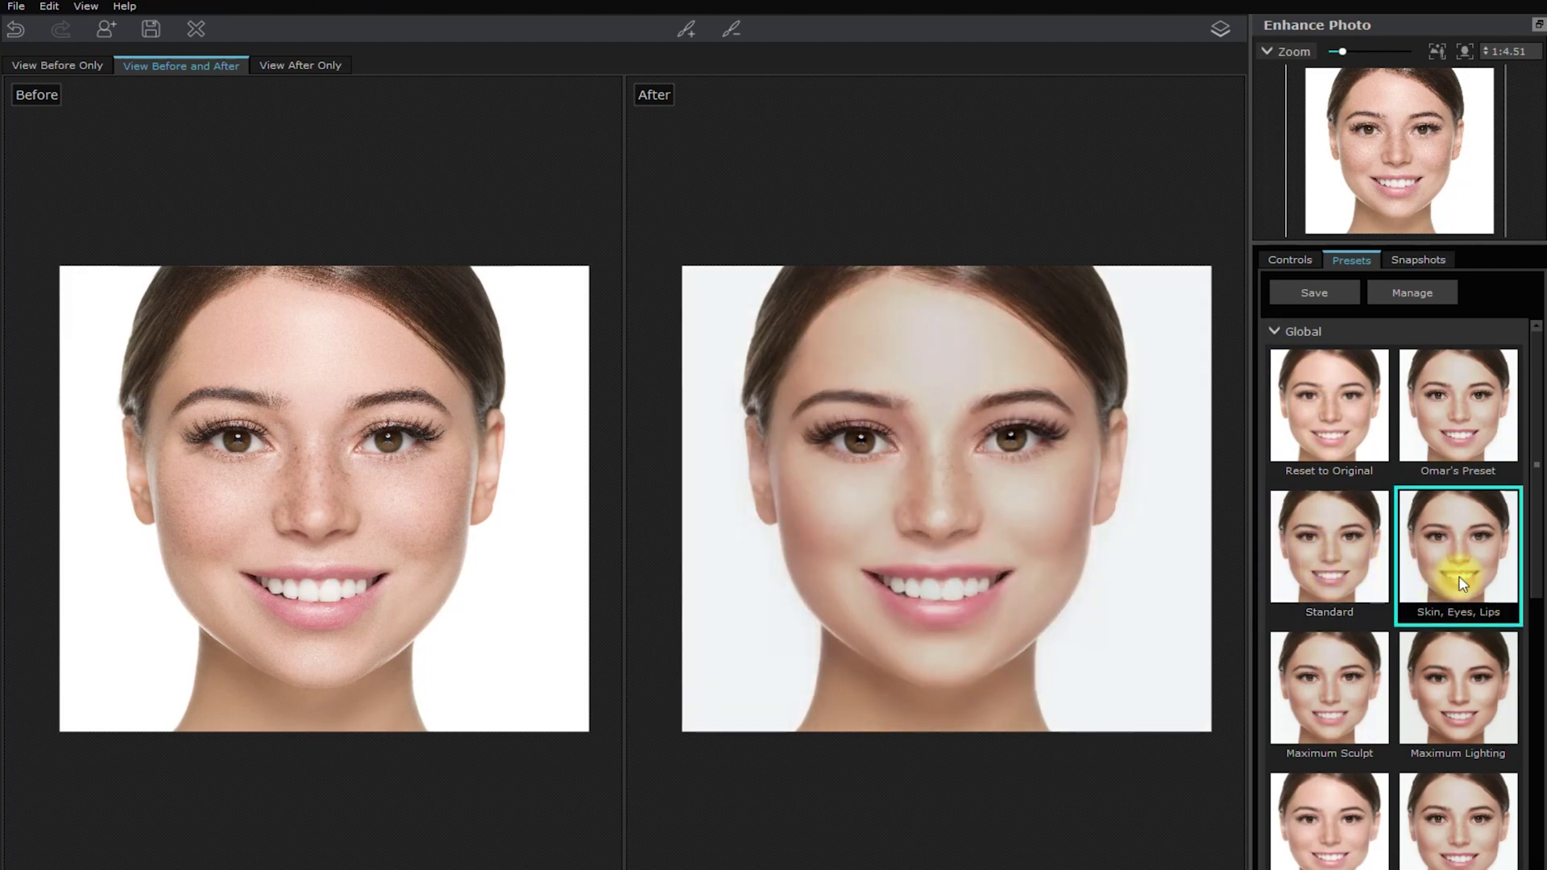
left_click(1332, 718)
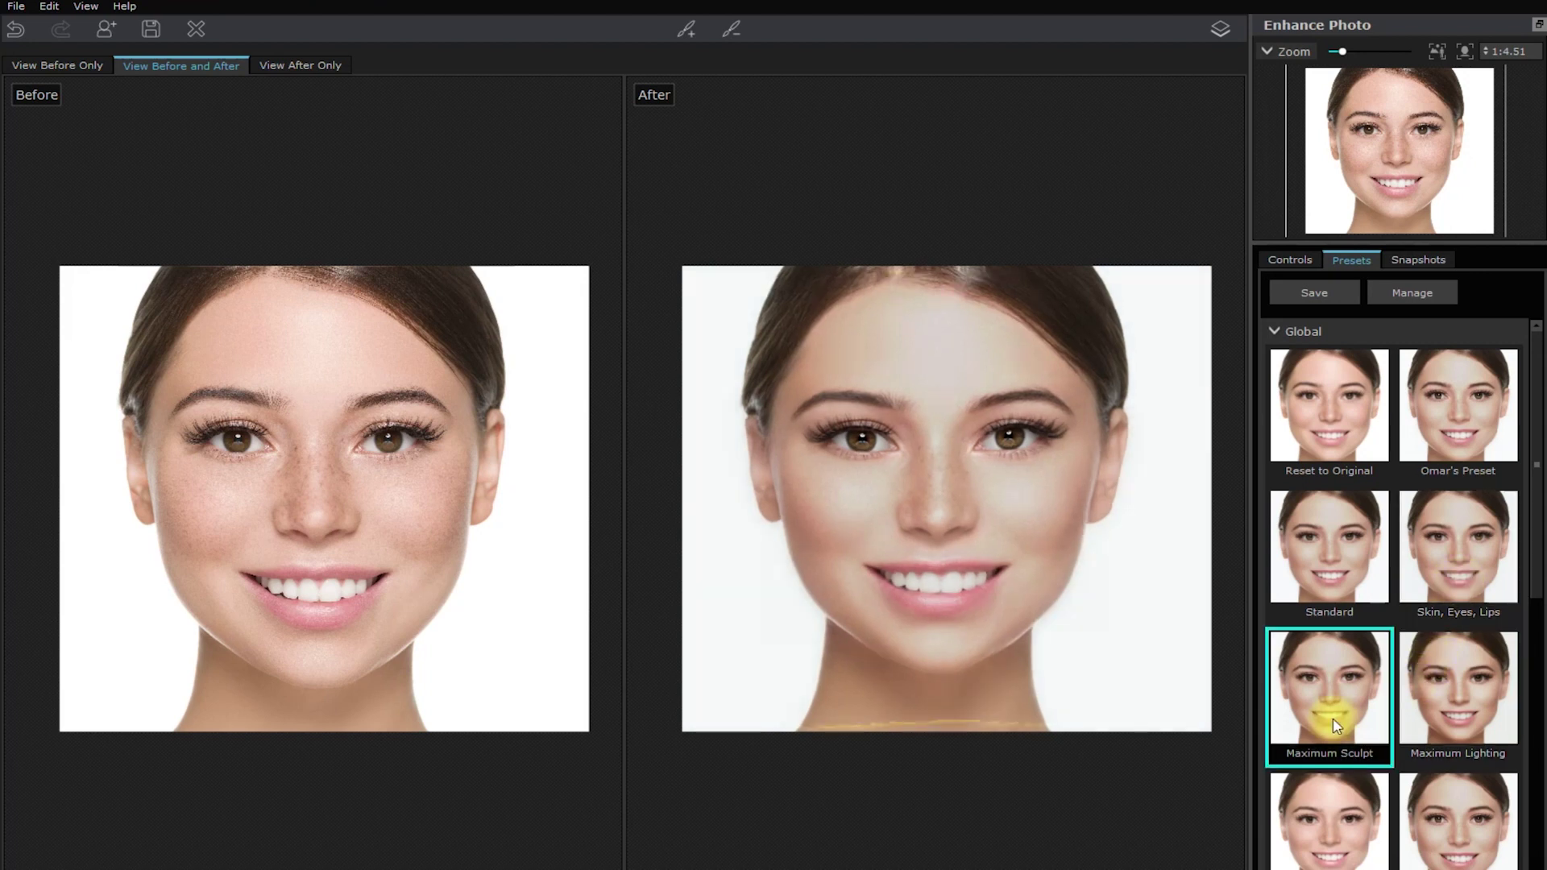
left_click(1475, 719)
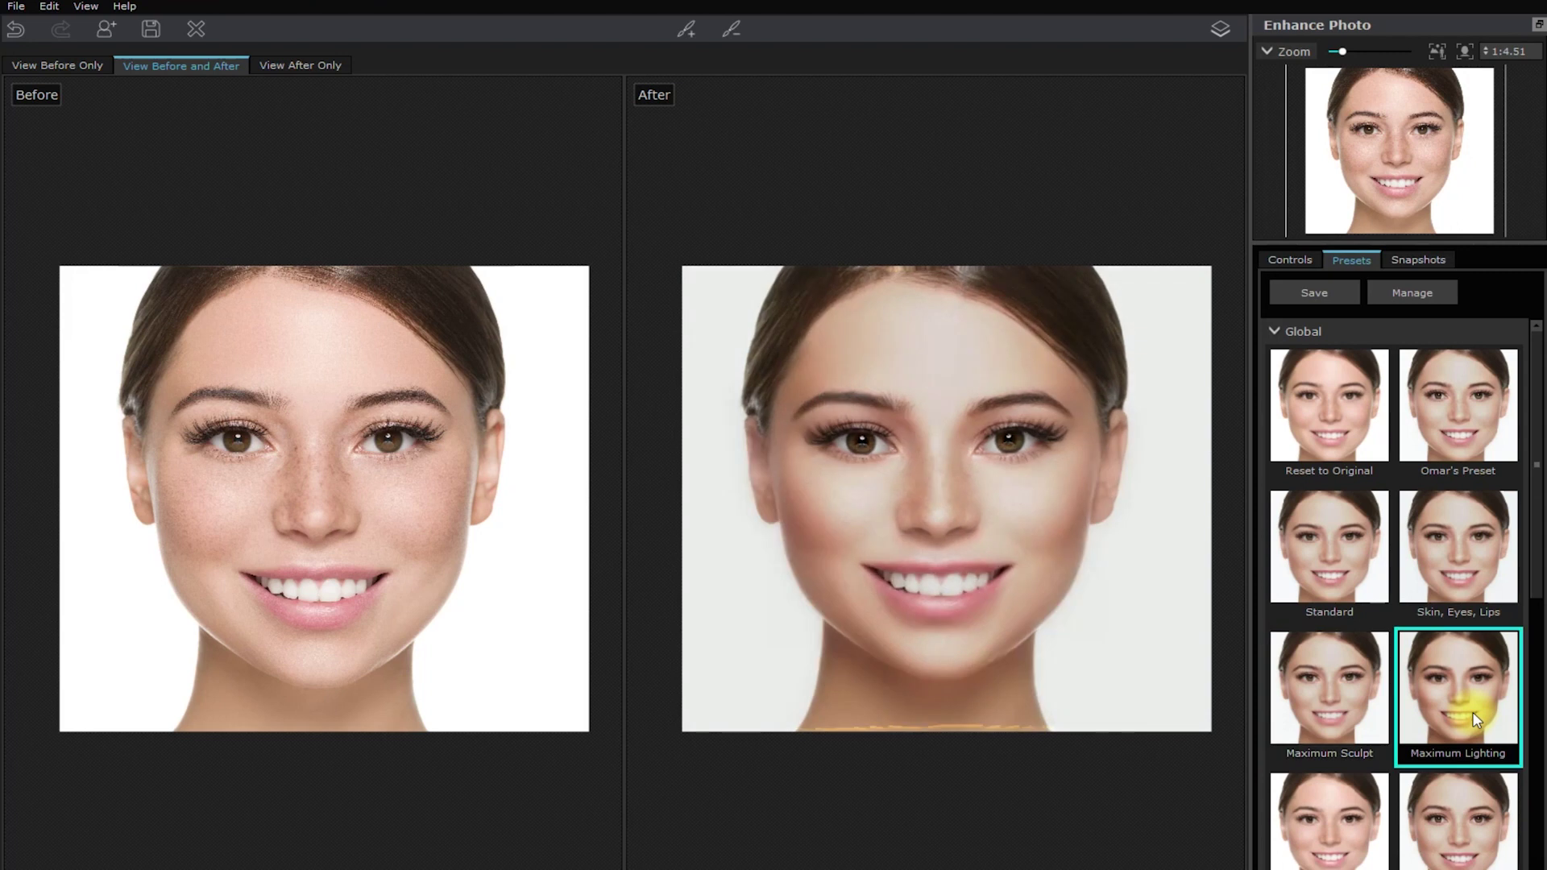
scroll(1478, 718, "down", 3)
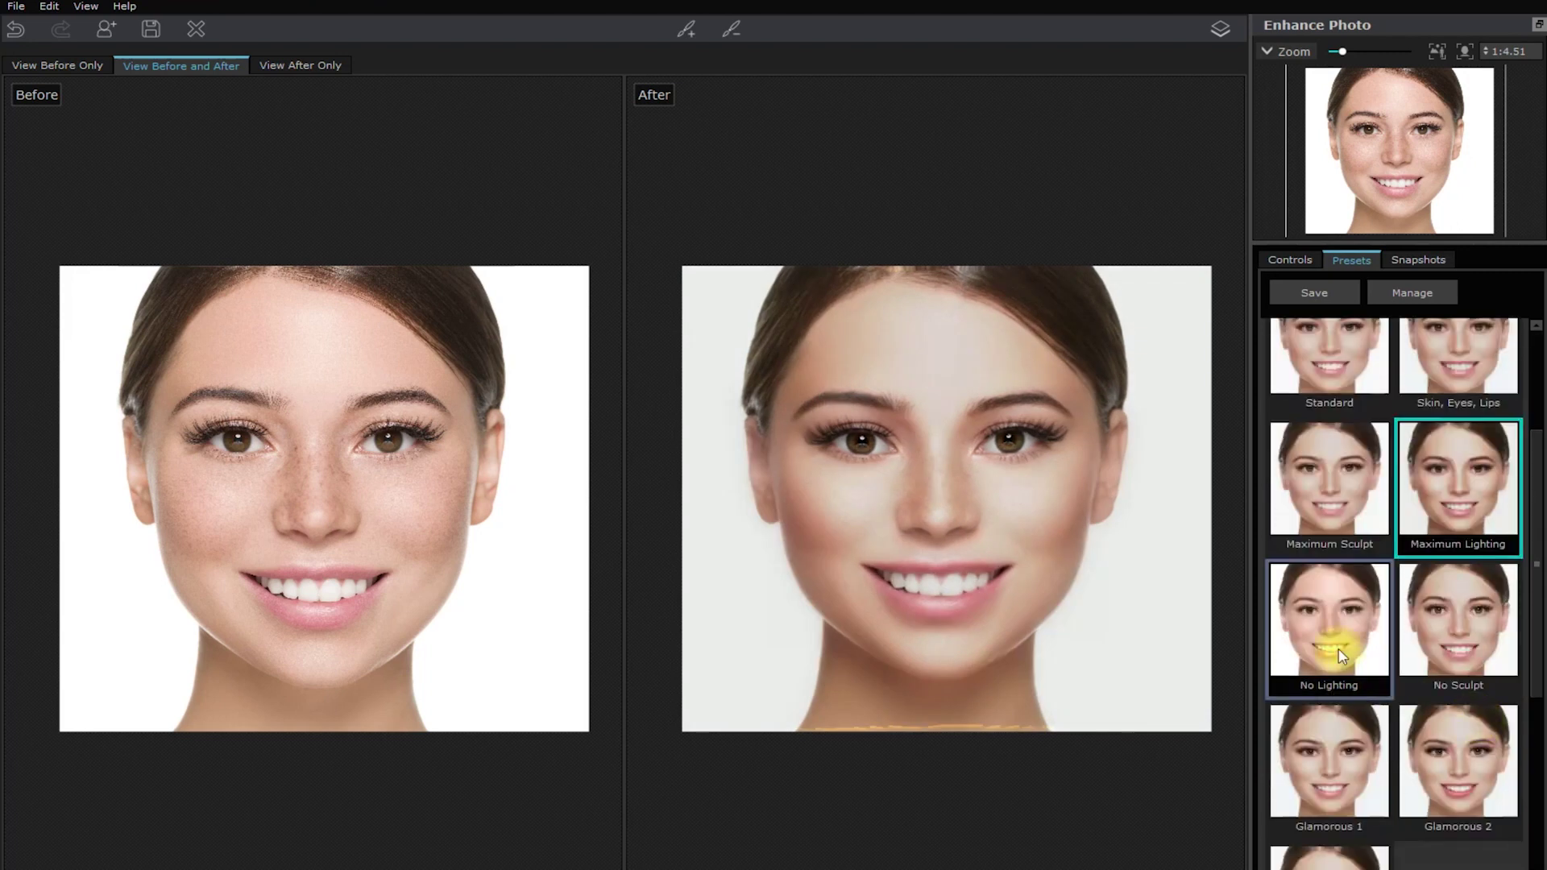
left_click(1334, 644)
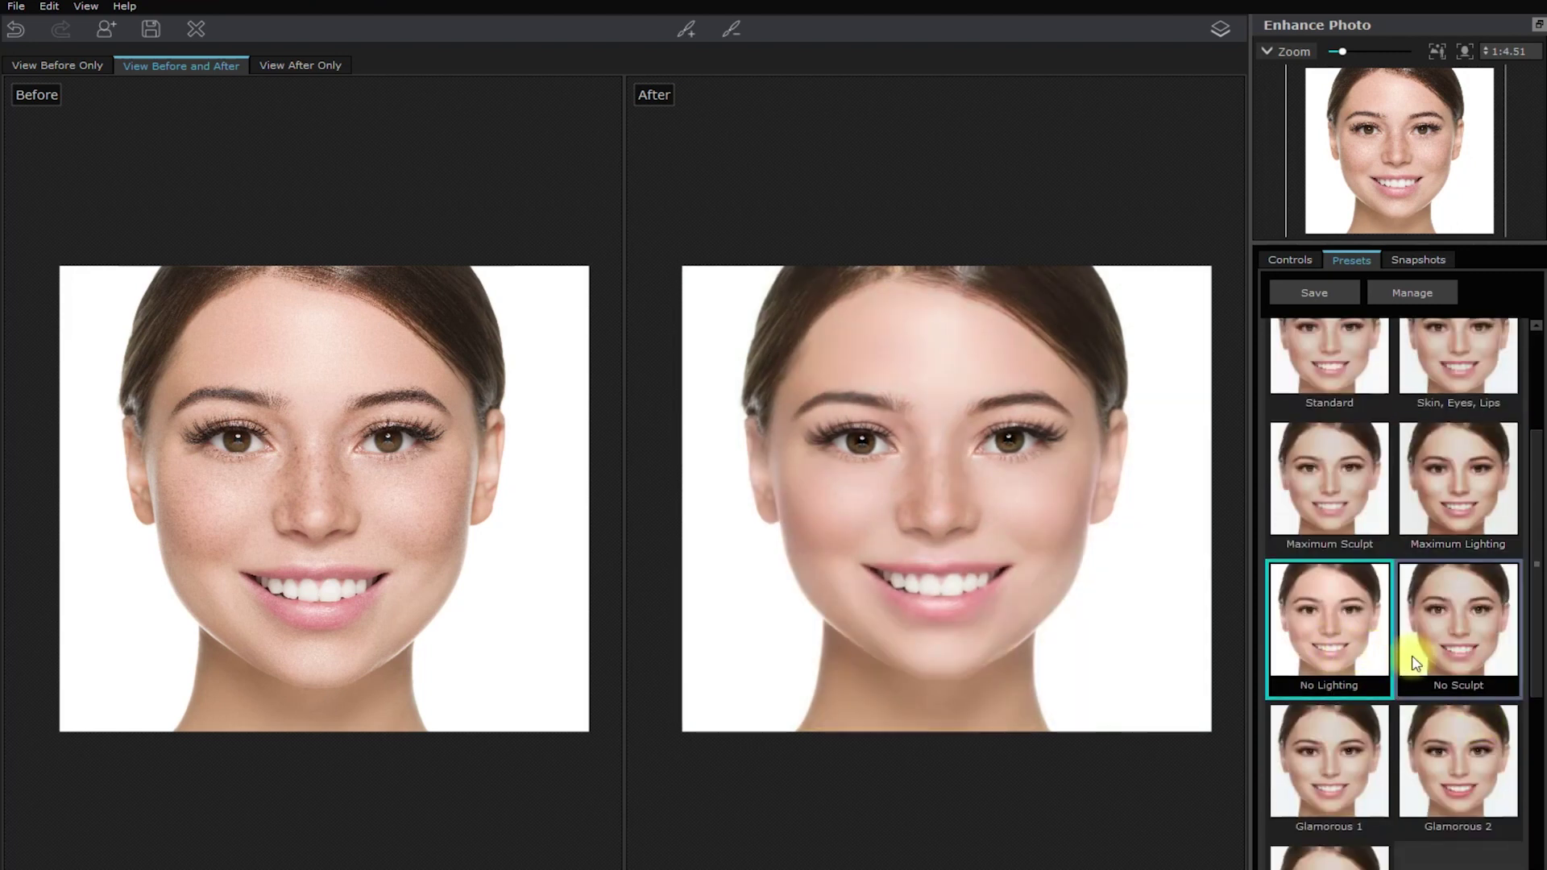
left_click(1468, 652)
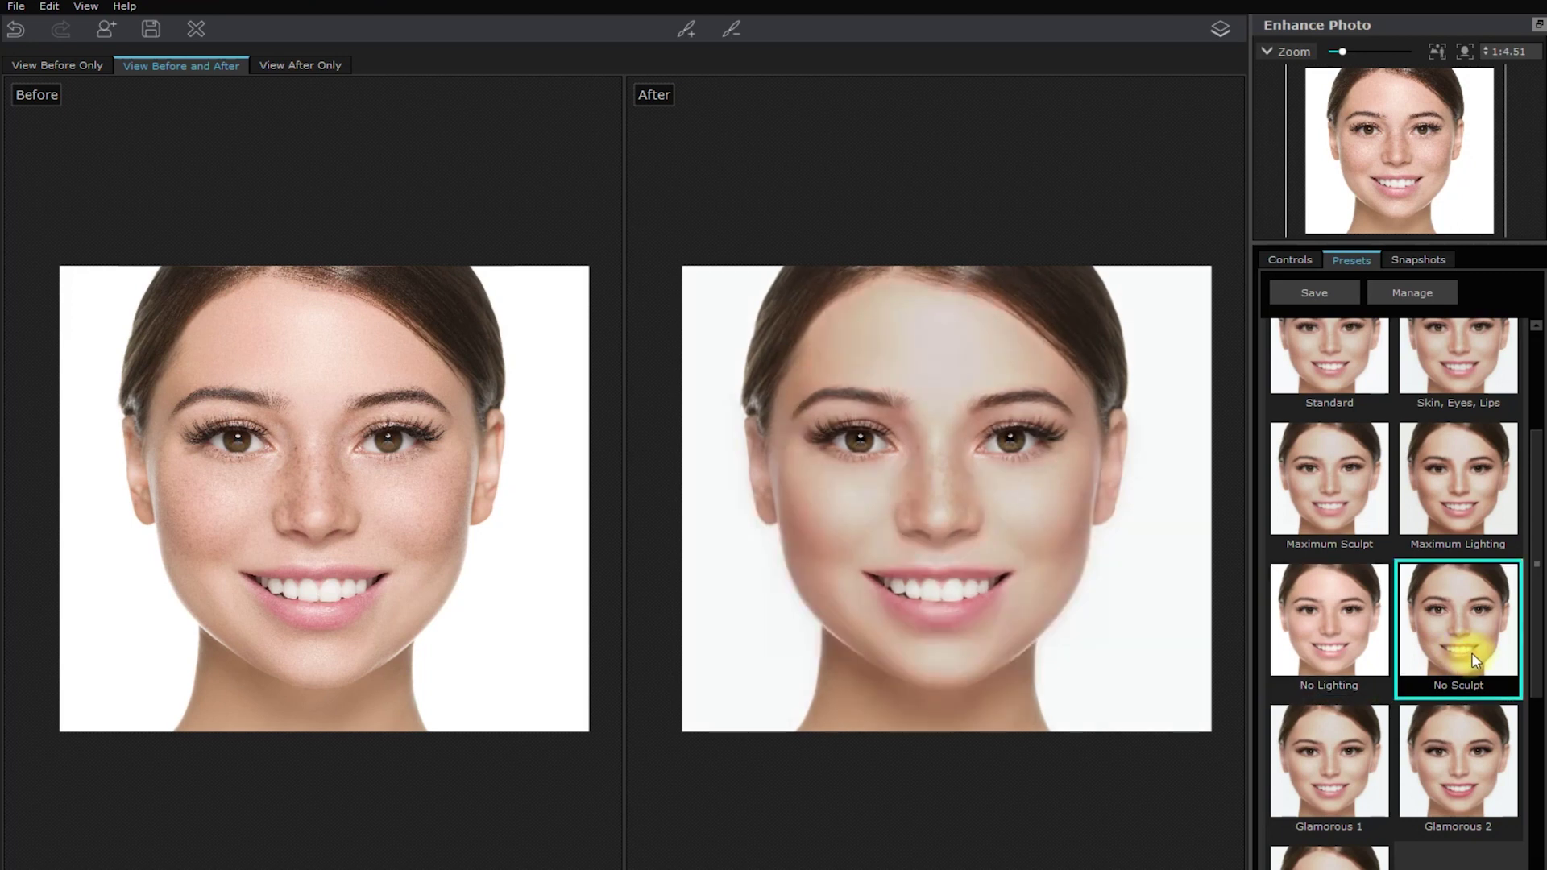
Try Glamorous 2 and 3, then apply the custom saved preset and view it alone.
left_click(1345, 781)
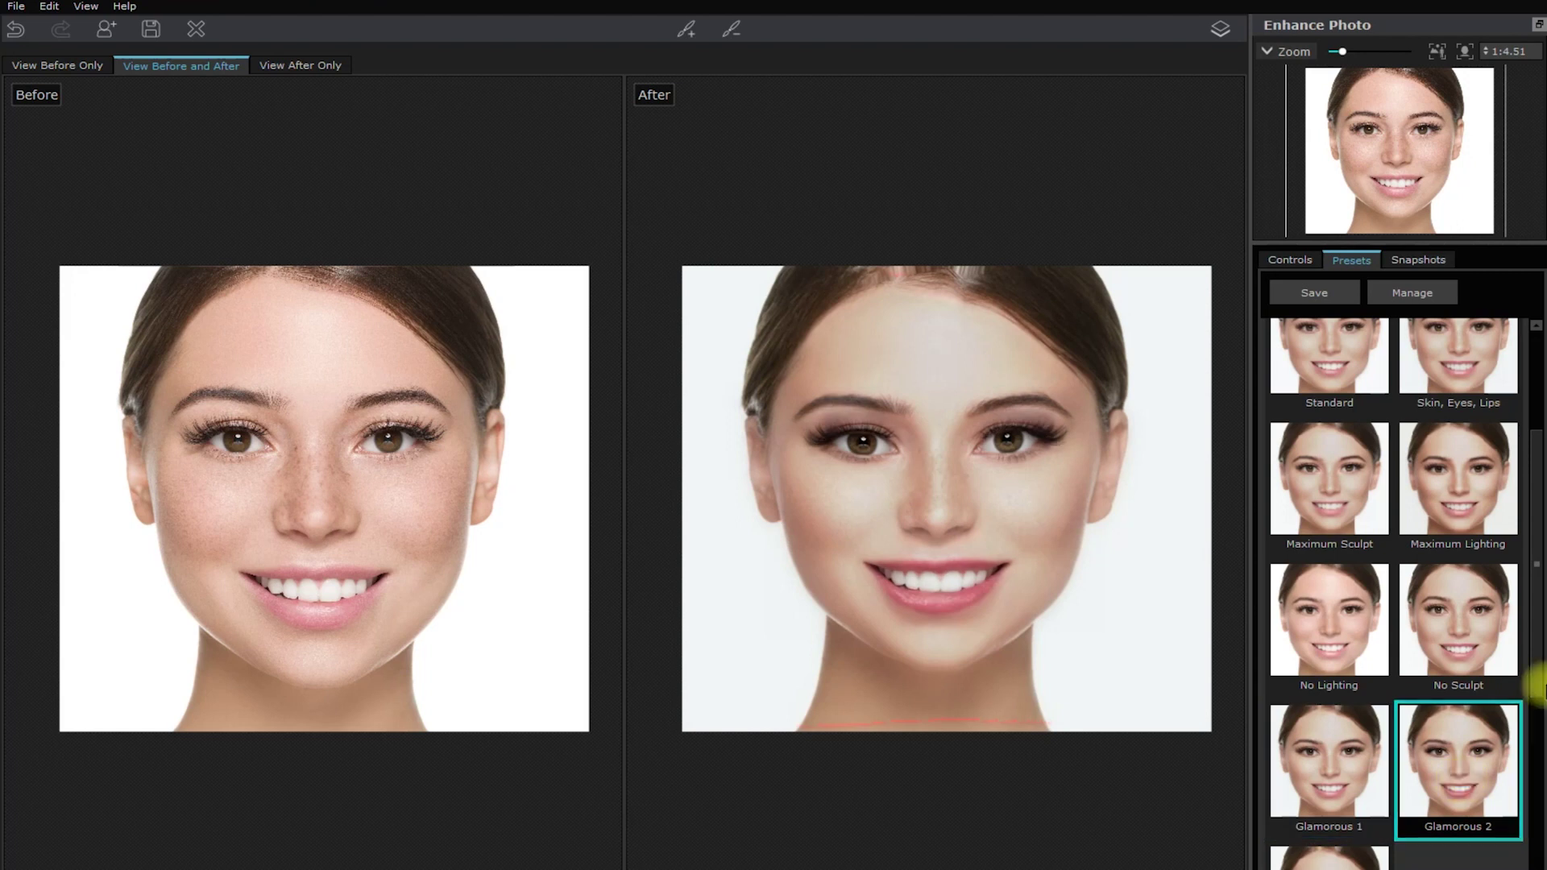
scroll(1519, 705, "down", 3)
left_click(1332, 713)
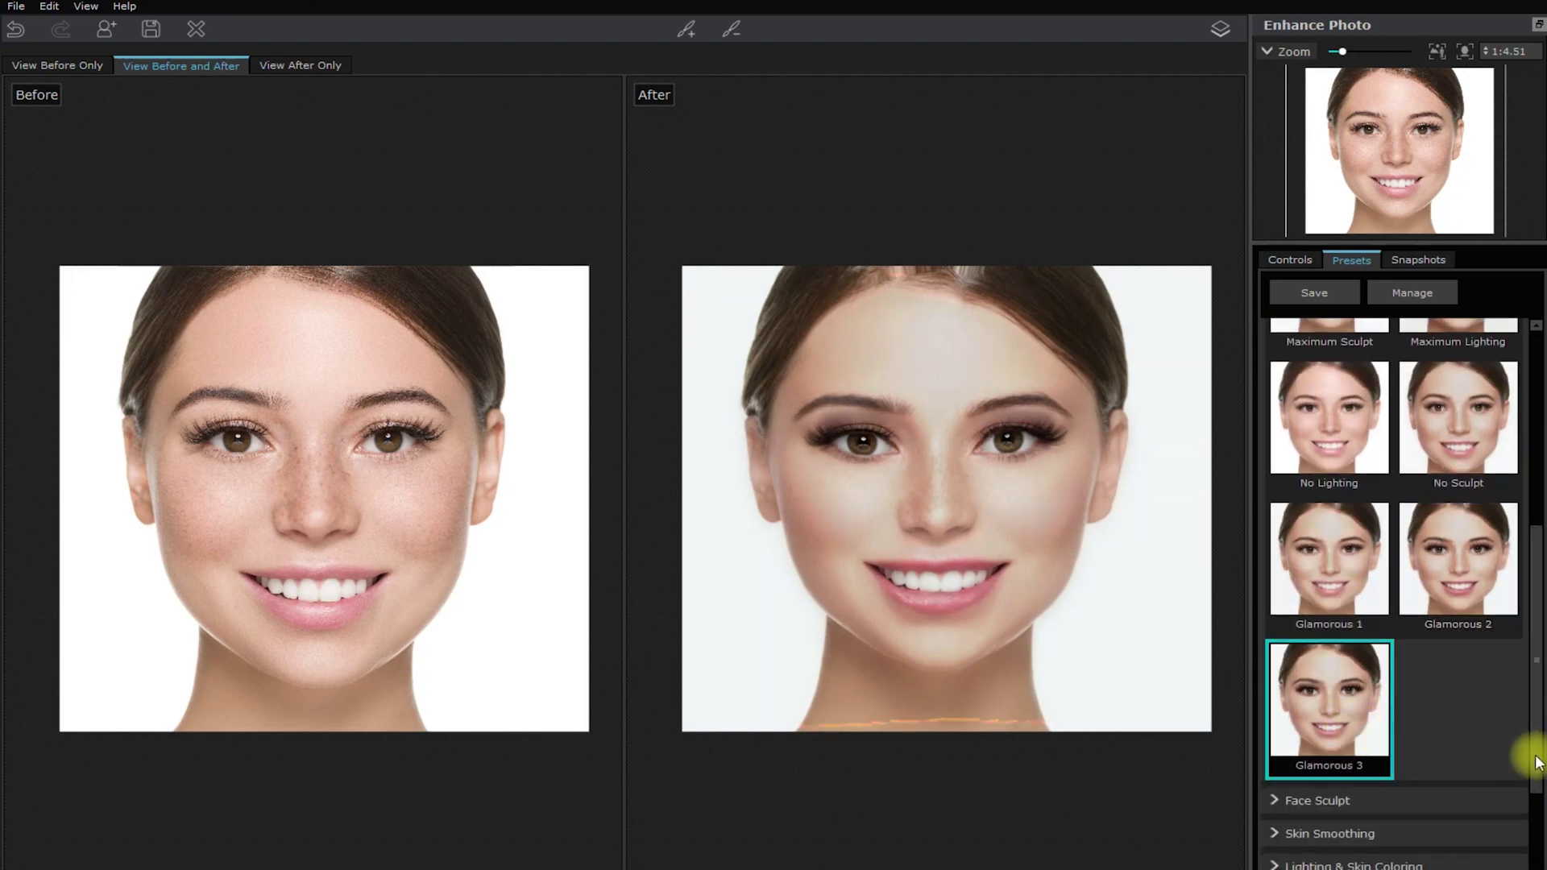
left_click_drag(1538, 761, 1537, 492)
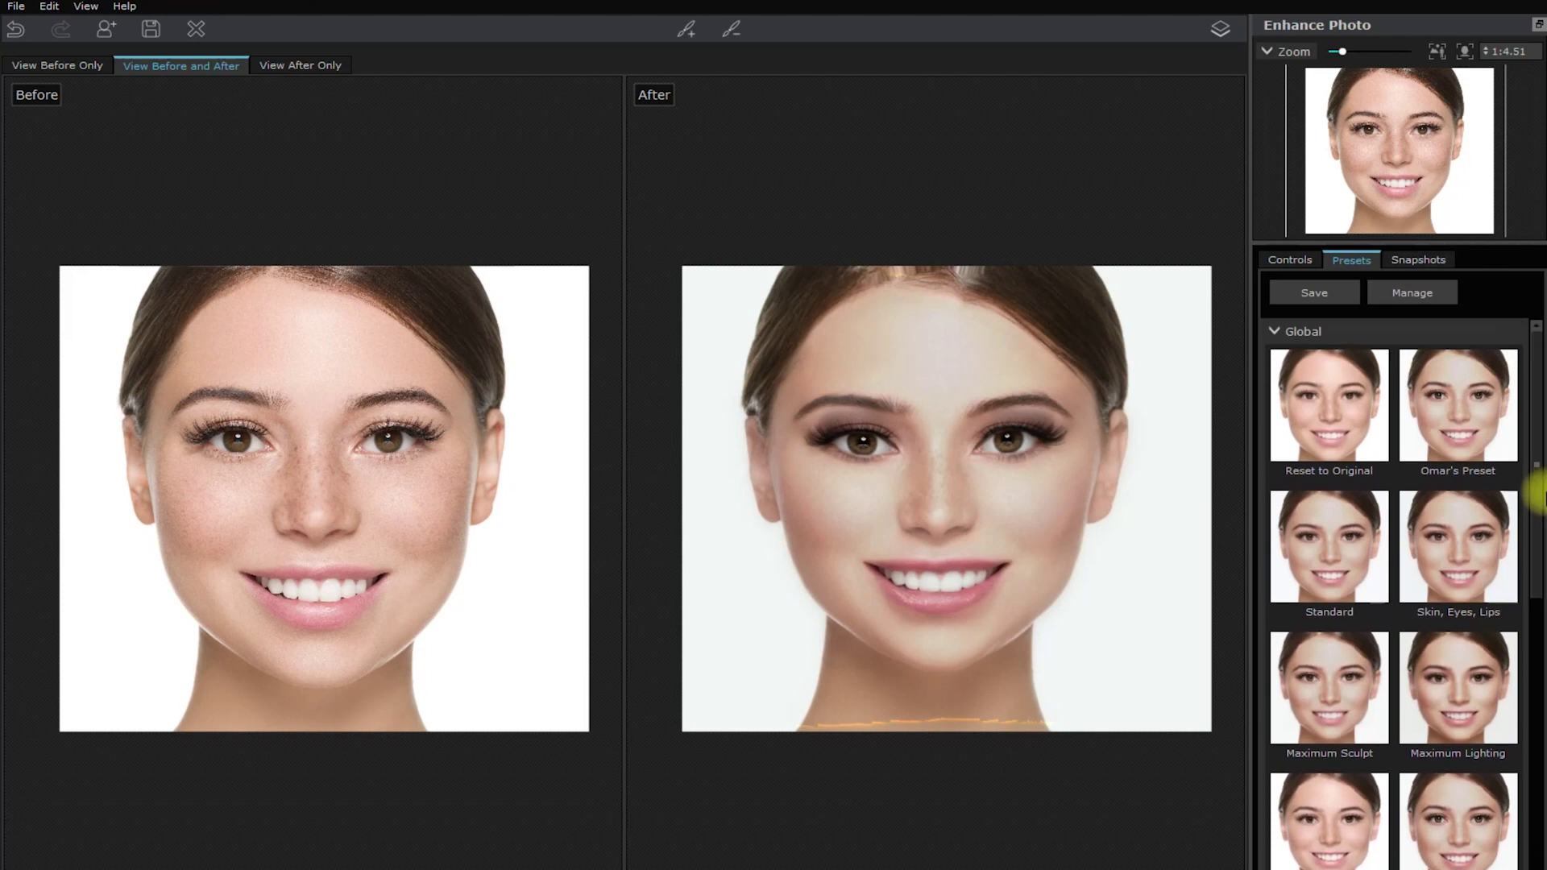
left_click(1469, 441)
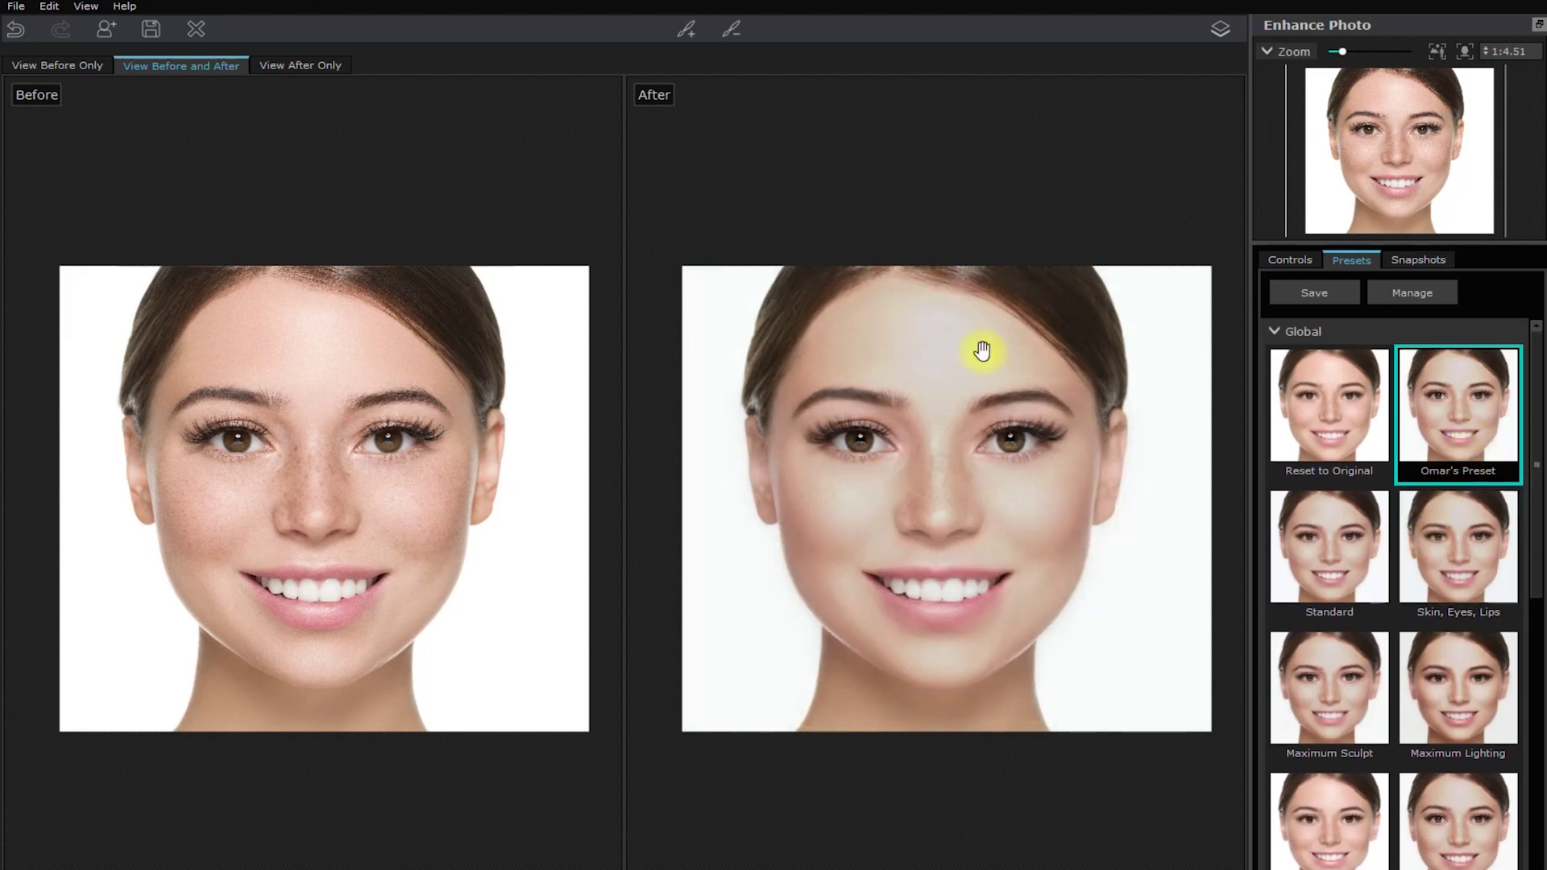
left_click(286, 66)
left_click(1230, 37)
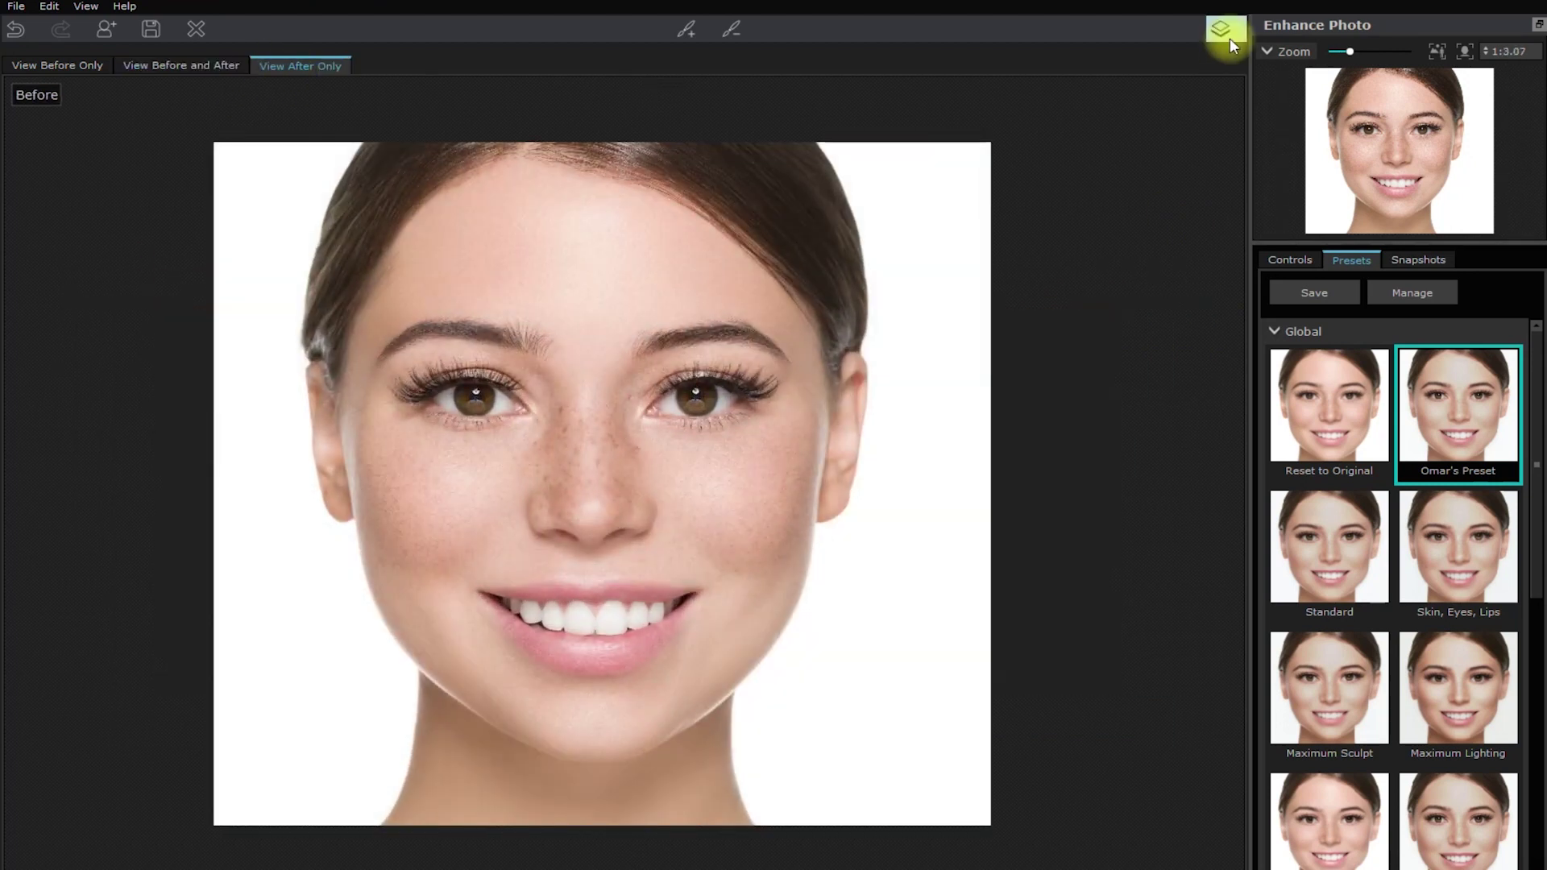
Open the red striped-top portrait JPG from the Portraits for Edit folder.
left_click(1230, 37)
left_click(1229, 37)
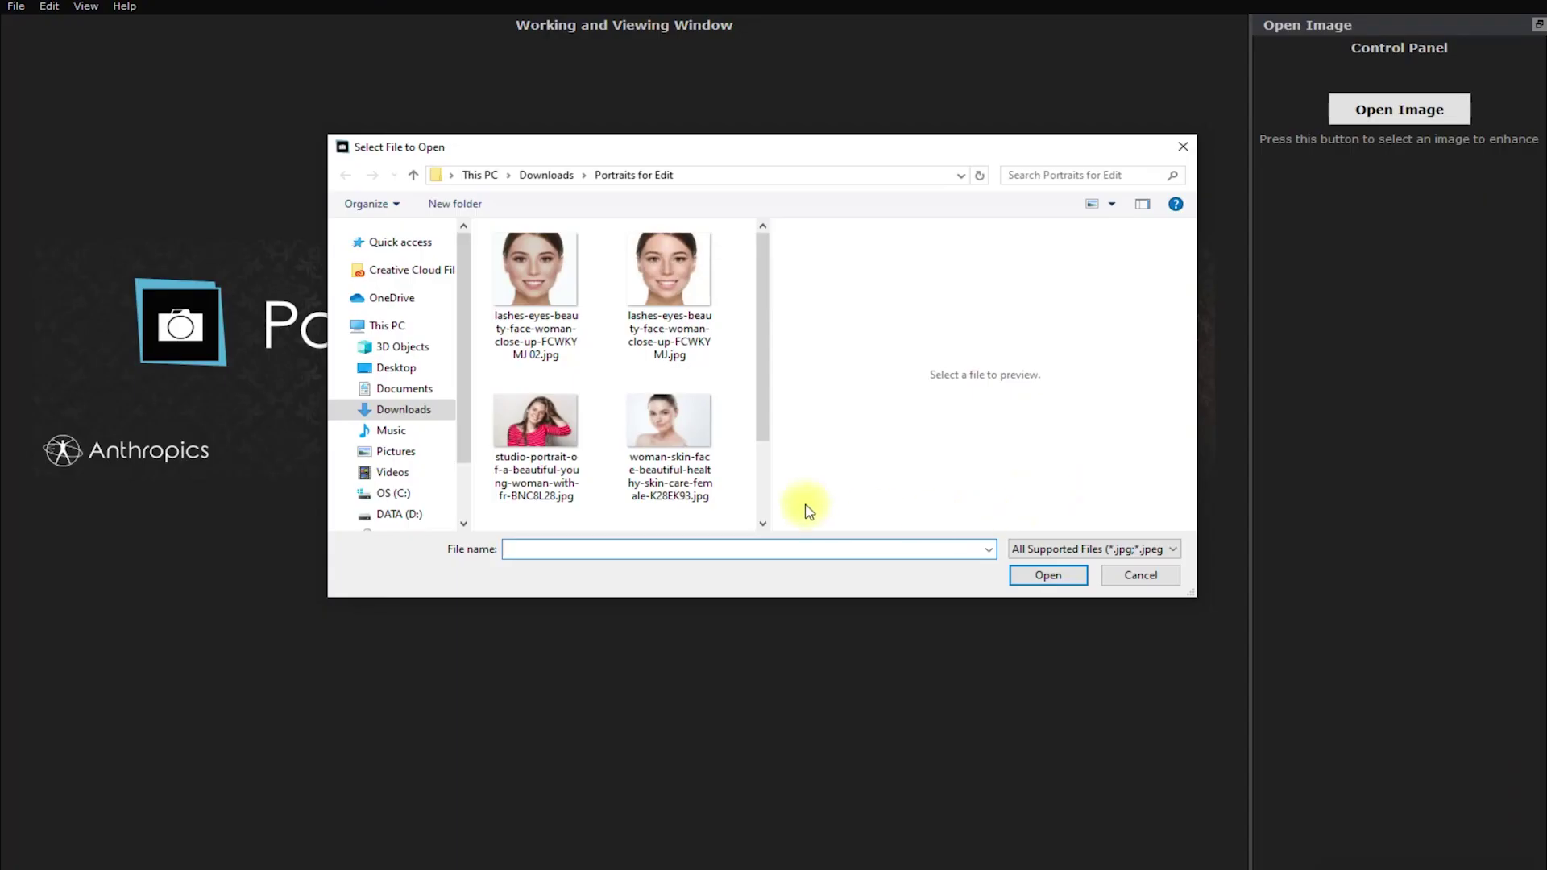
left_click(567, 451)
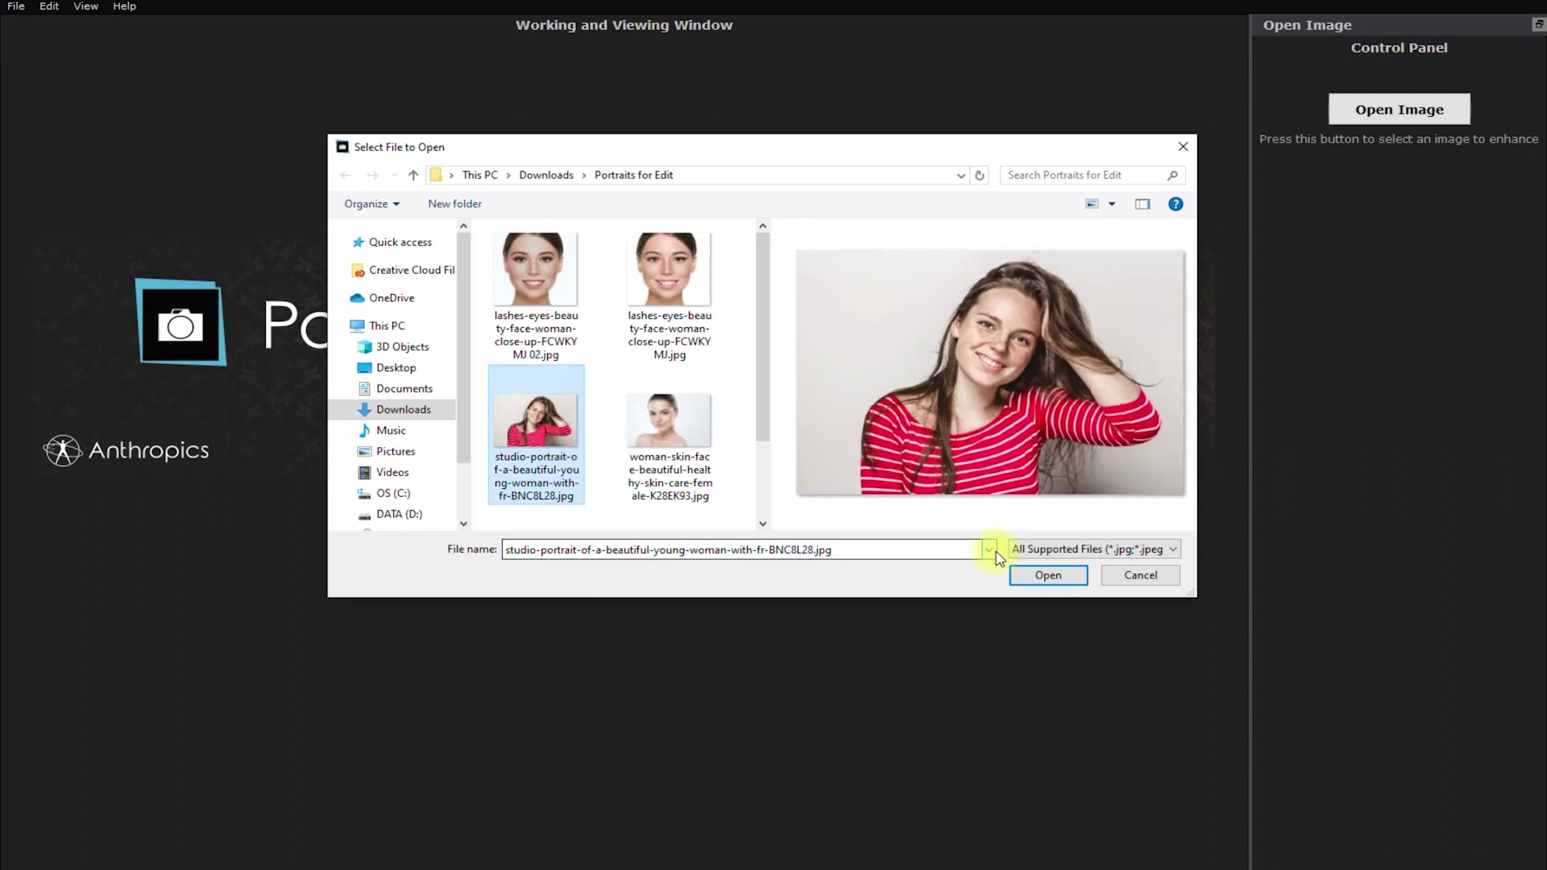
left_click(1049, 575)
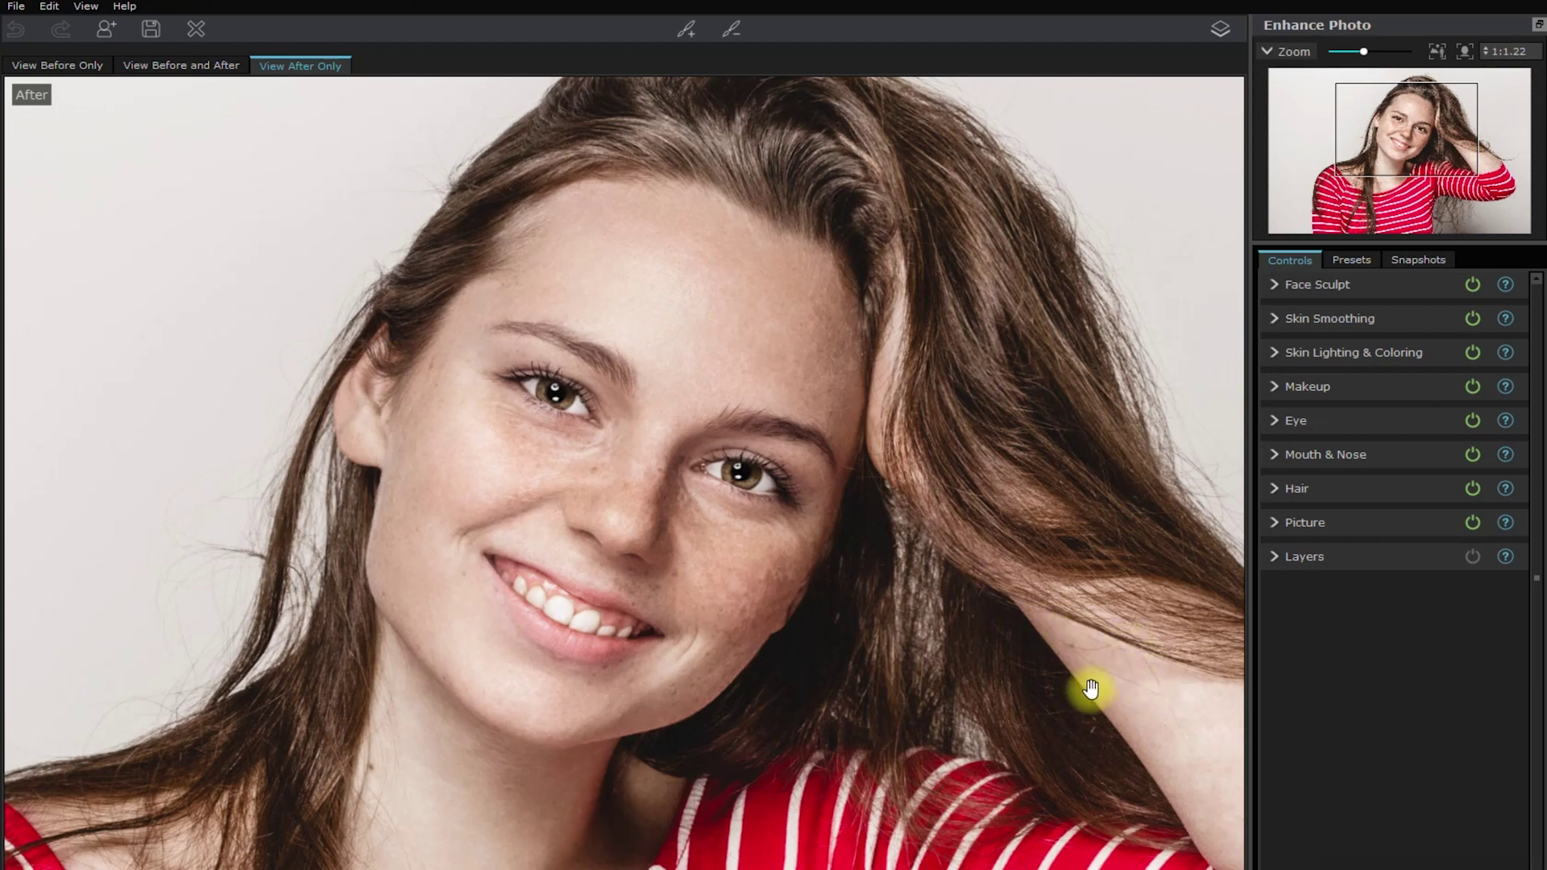
left_click(1222, 32)
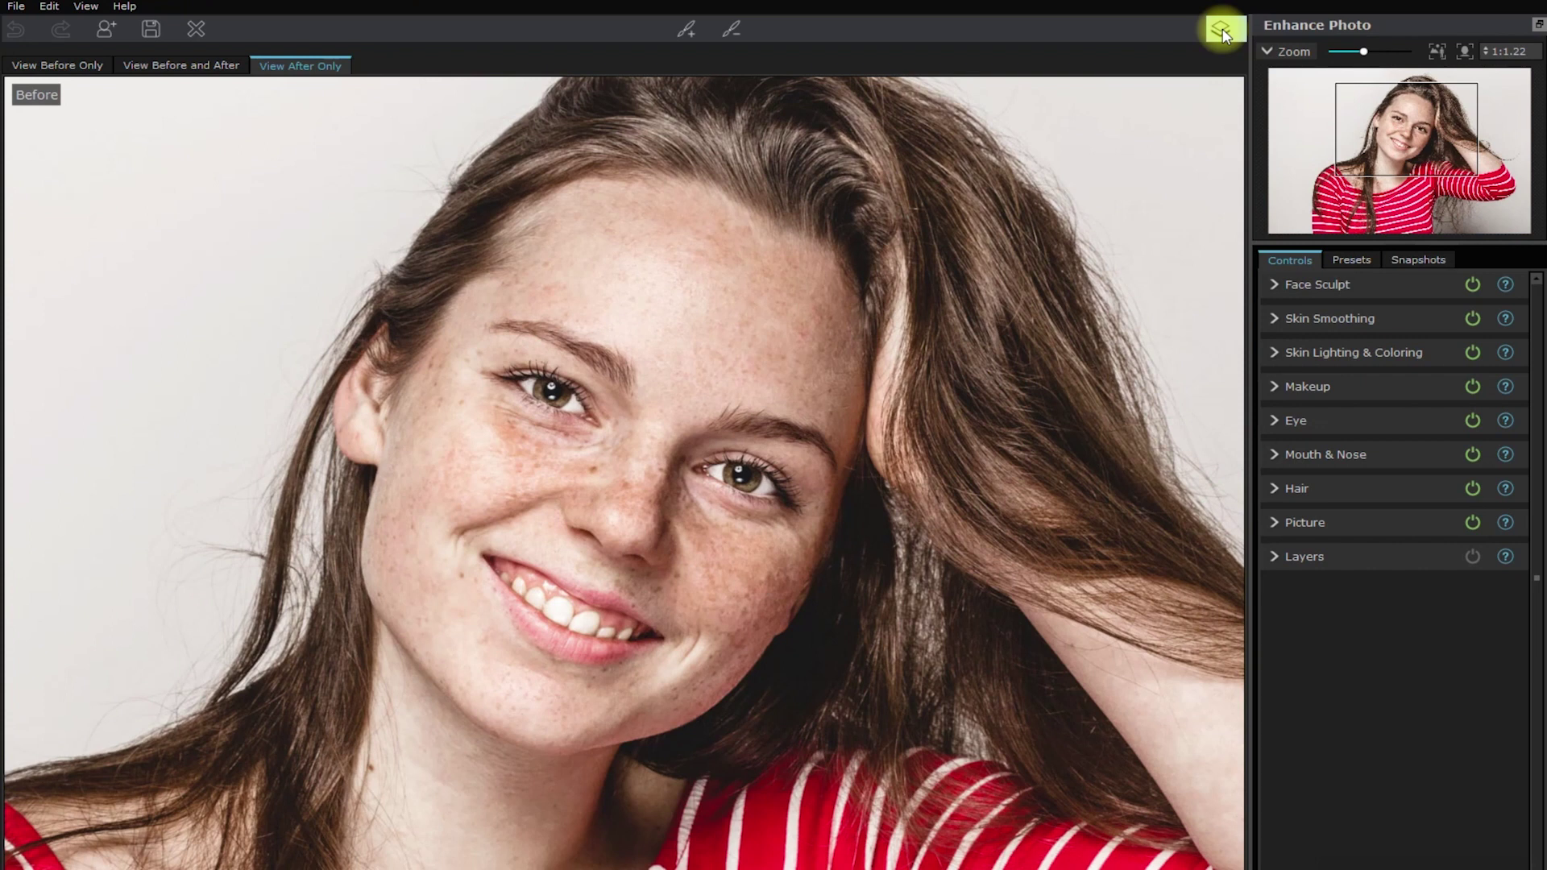
left_click(1222, 32)
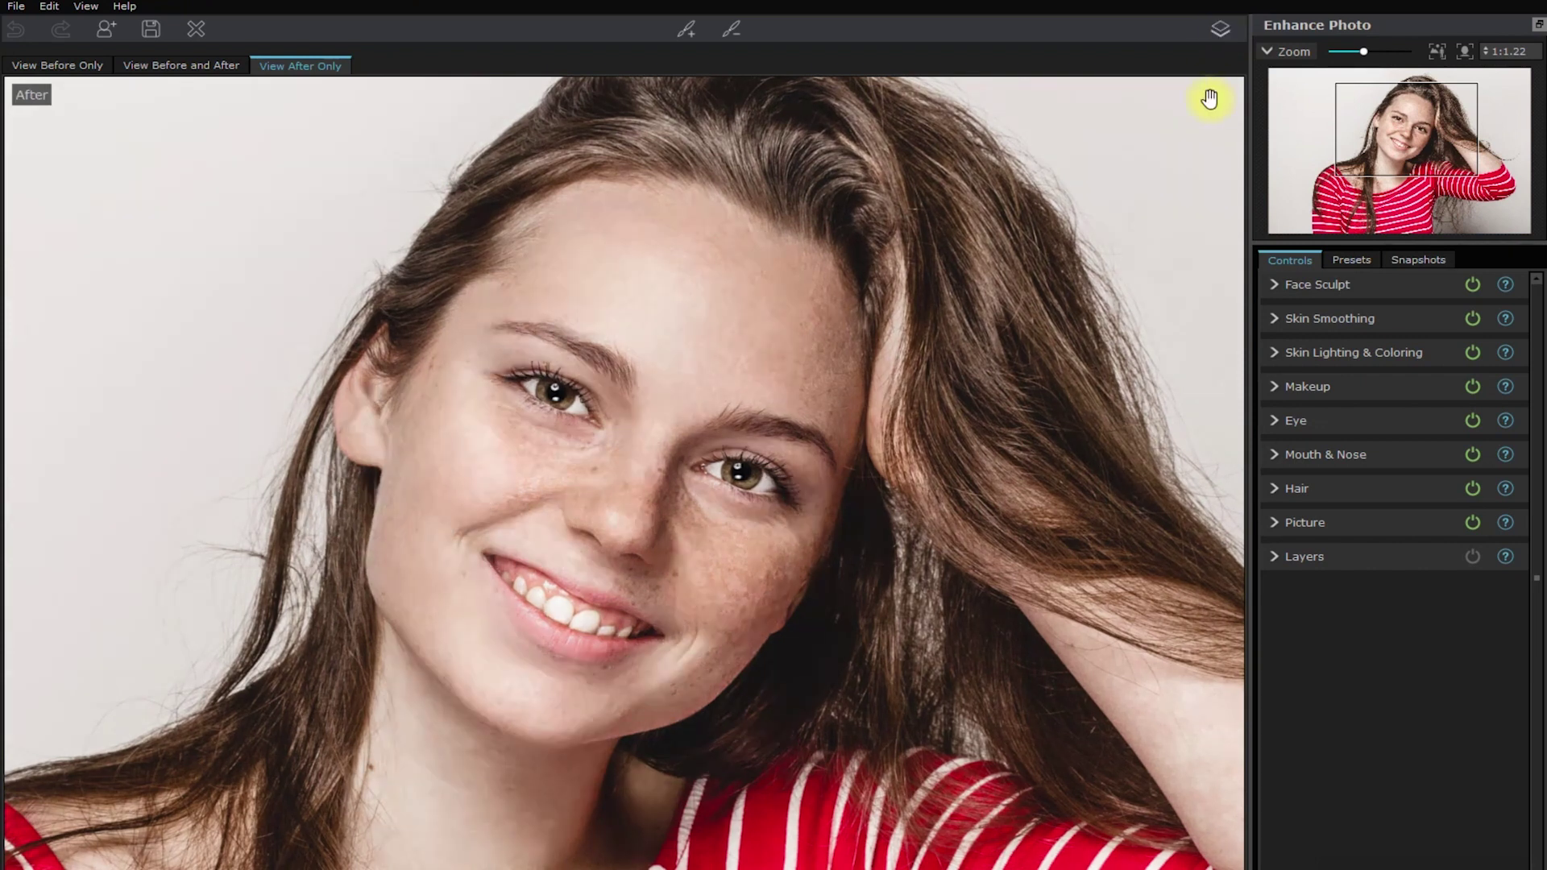
left_click(1230, 32)
left_click(216, 70)
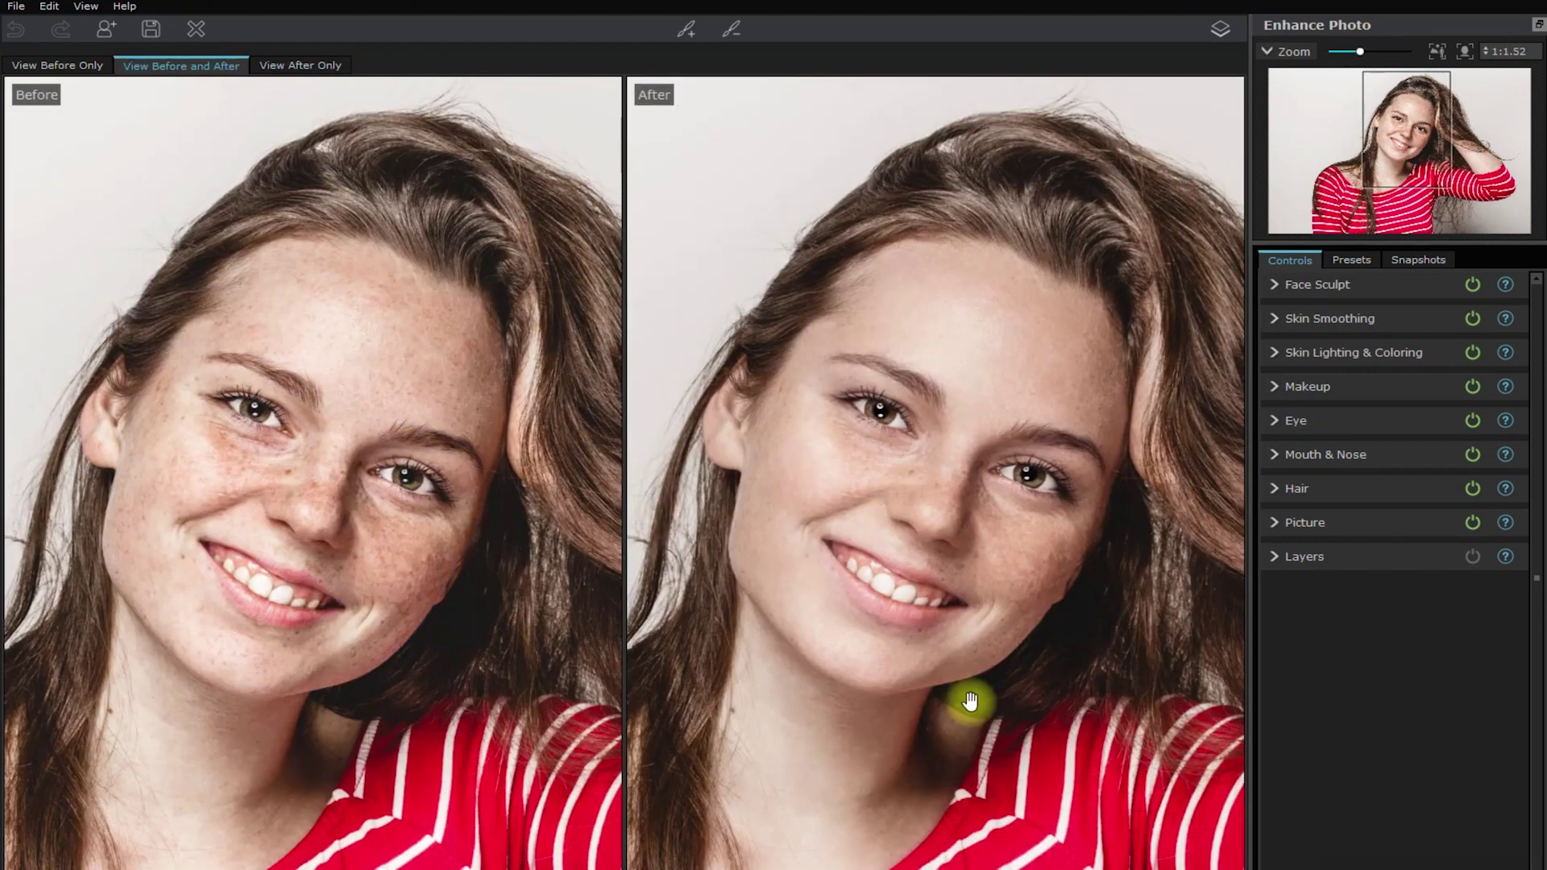
left_click_drag(1034, 738, 984, 736)
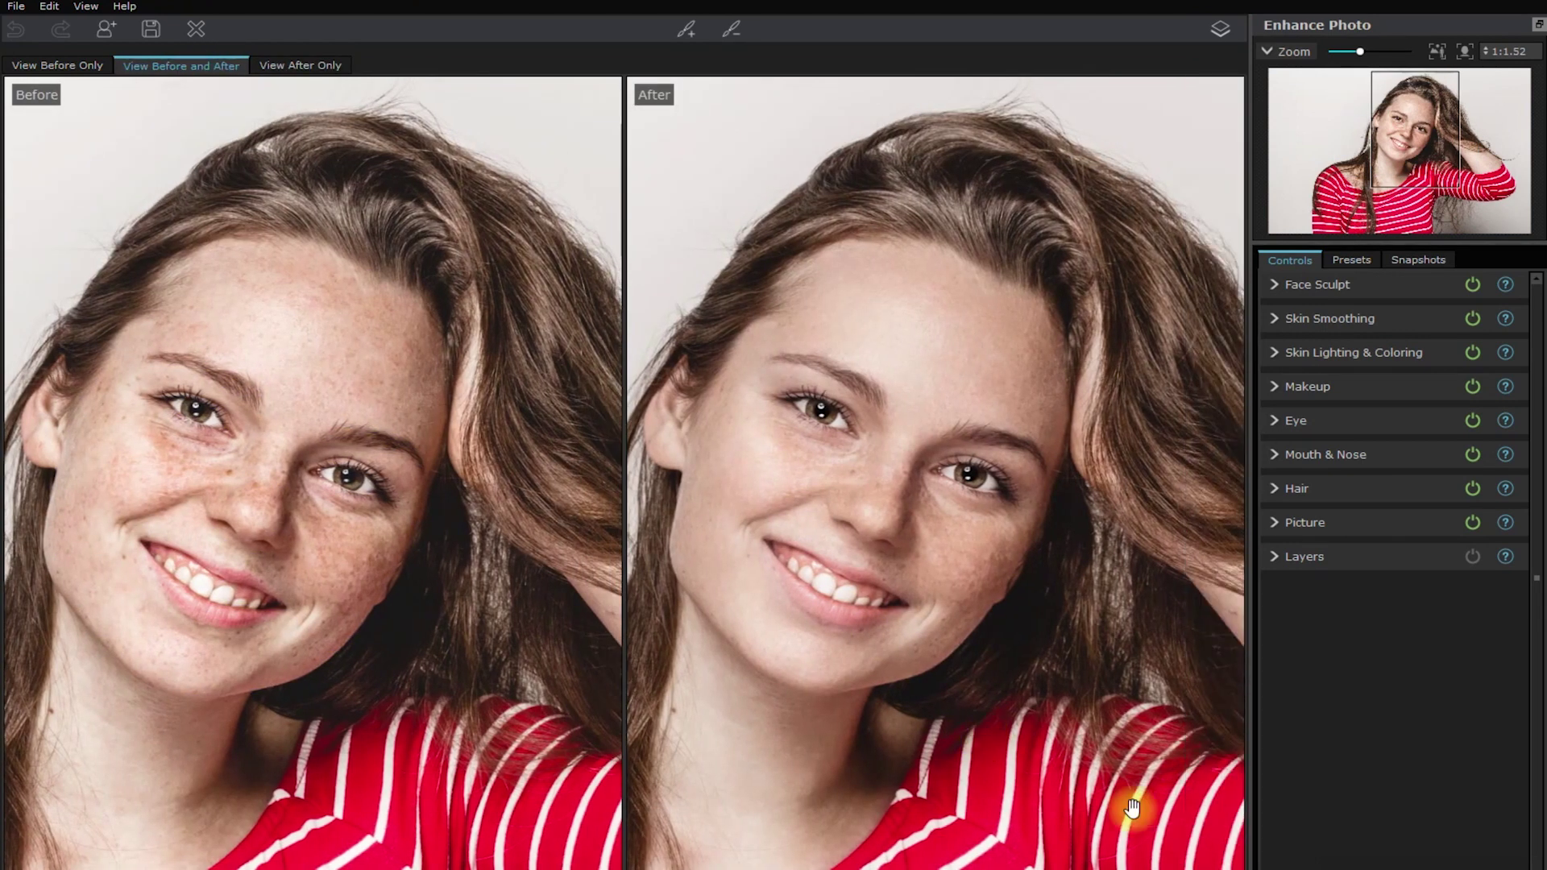
scroll(1026, 666, "down", 2)
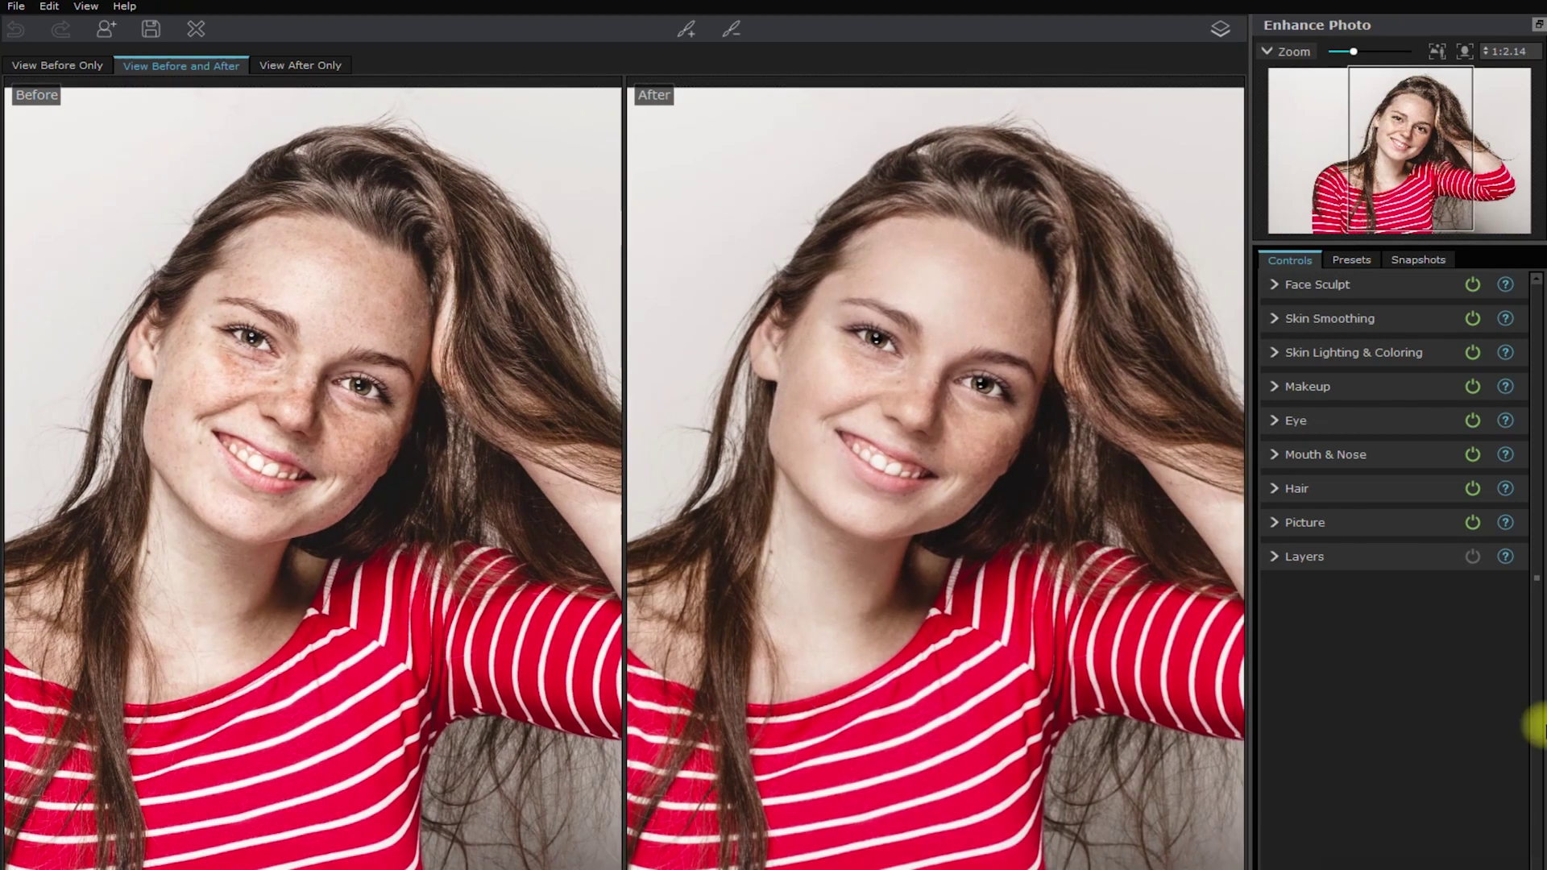
Show only the retouched view and switch off Face Sculpt and Skin Lighting & Coloring.
left_click(321, 67)
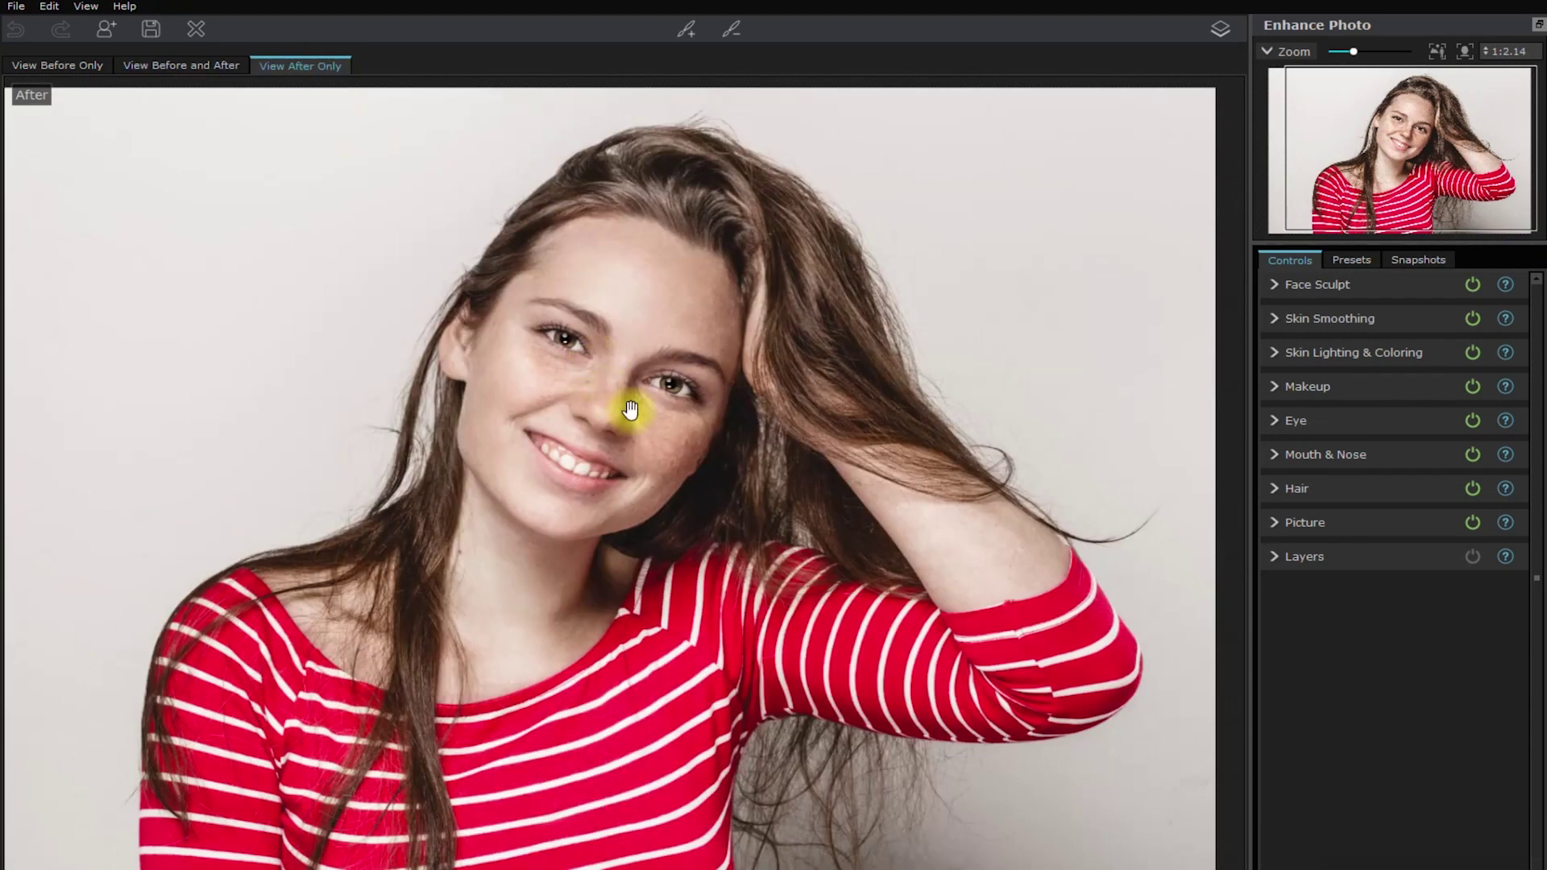
left_click(1471, 286)
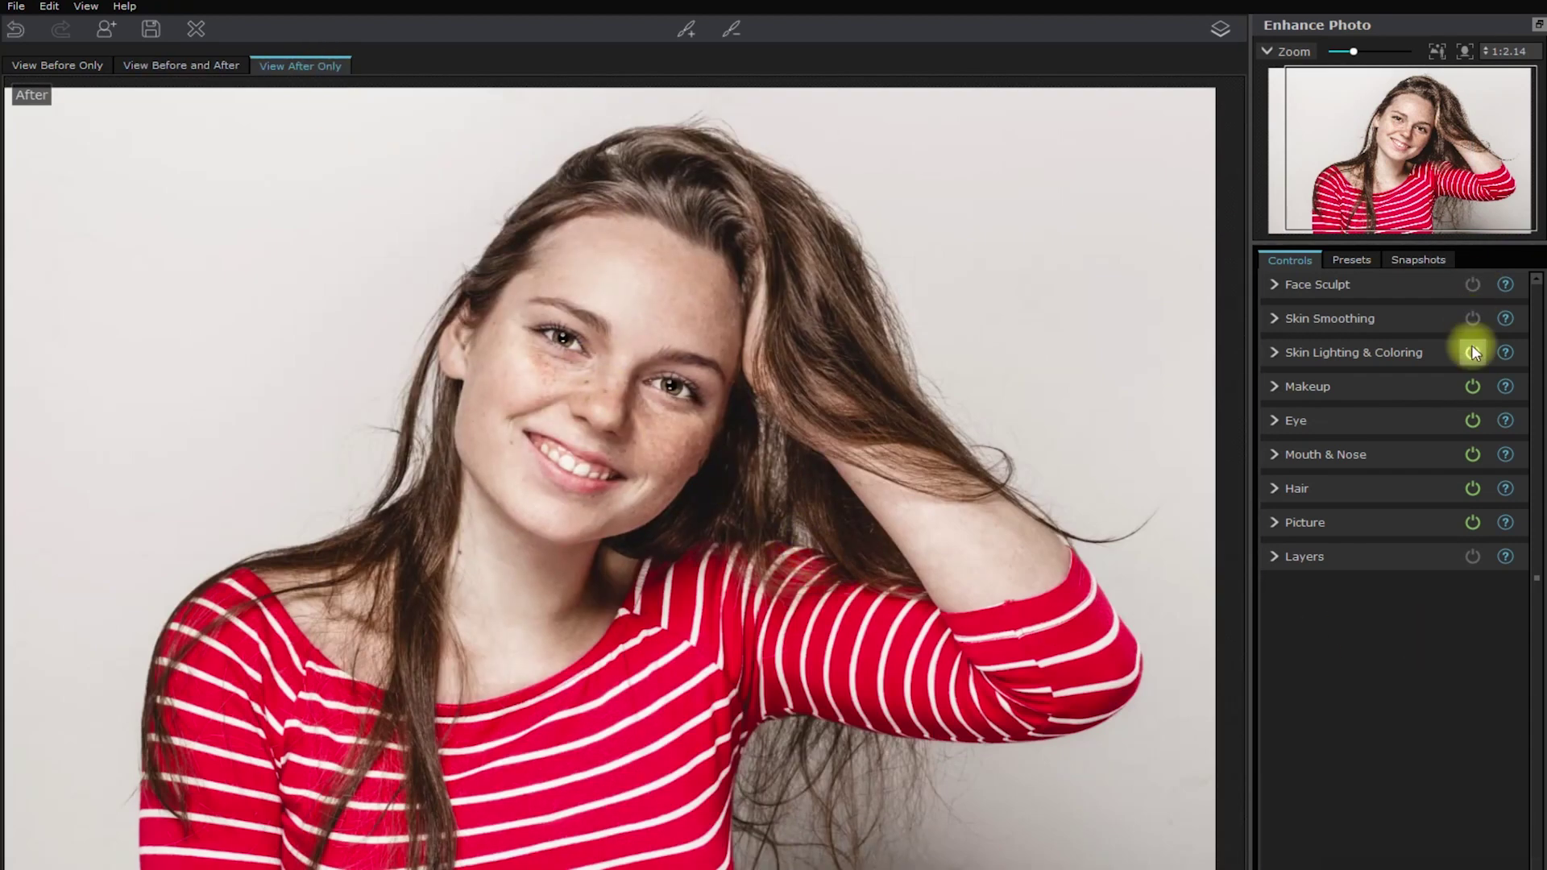
left_click(1472, 352)
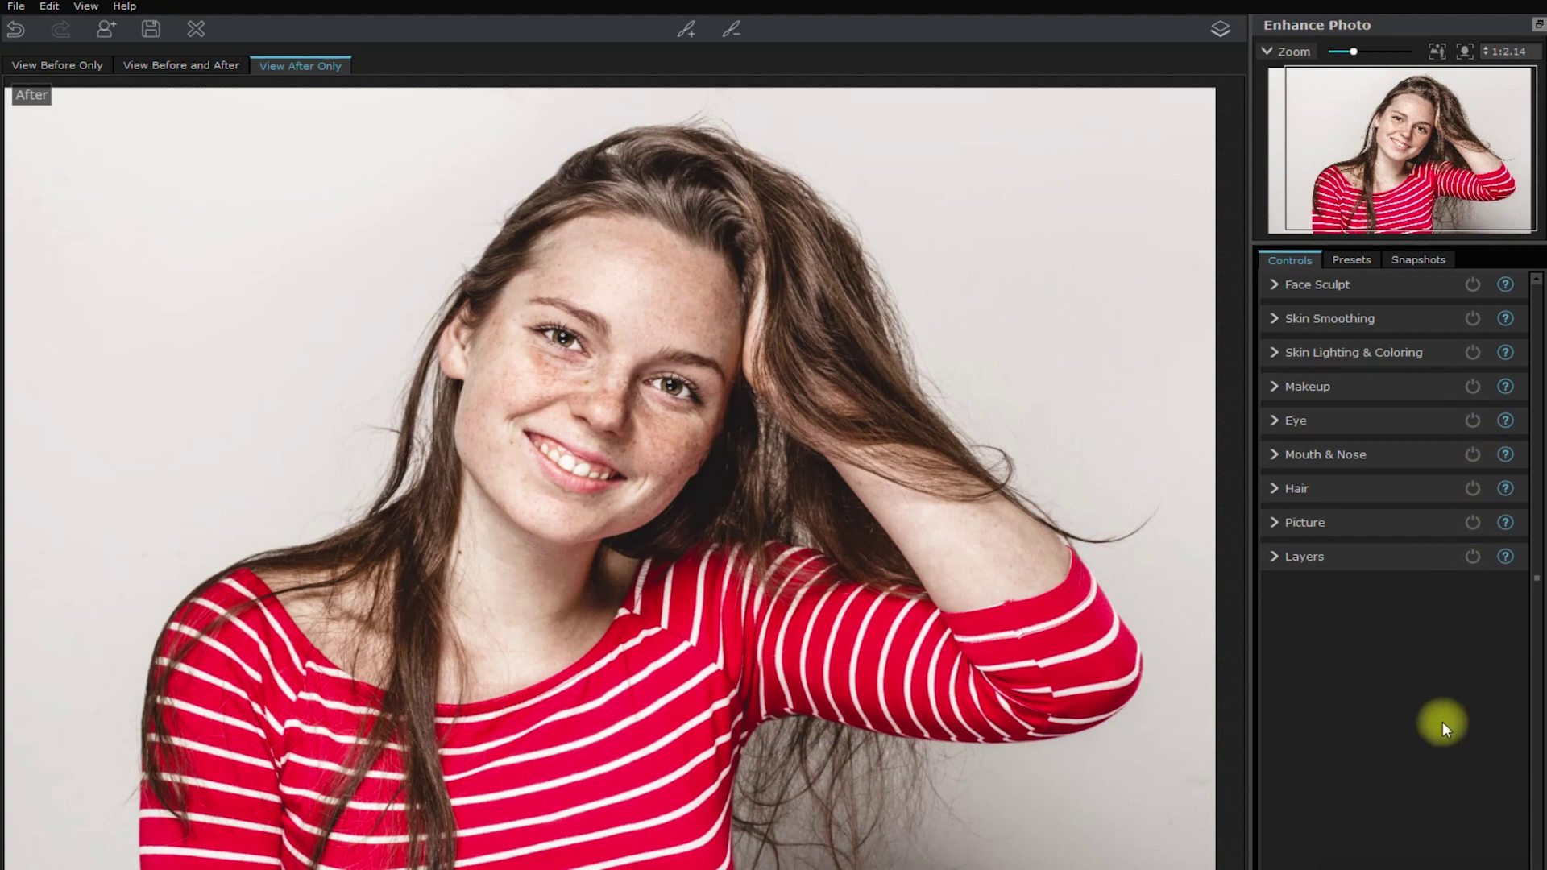
Cut the eyes, eyebrows, lips and teeth out of the skin smoothing mask.
left_click(1484, 321)
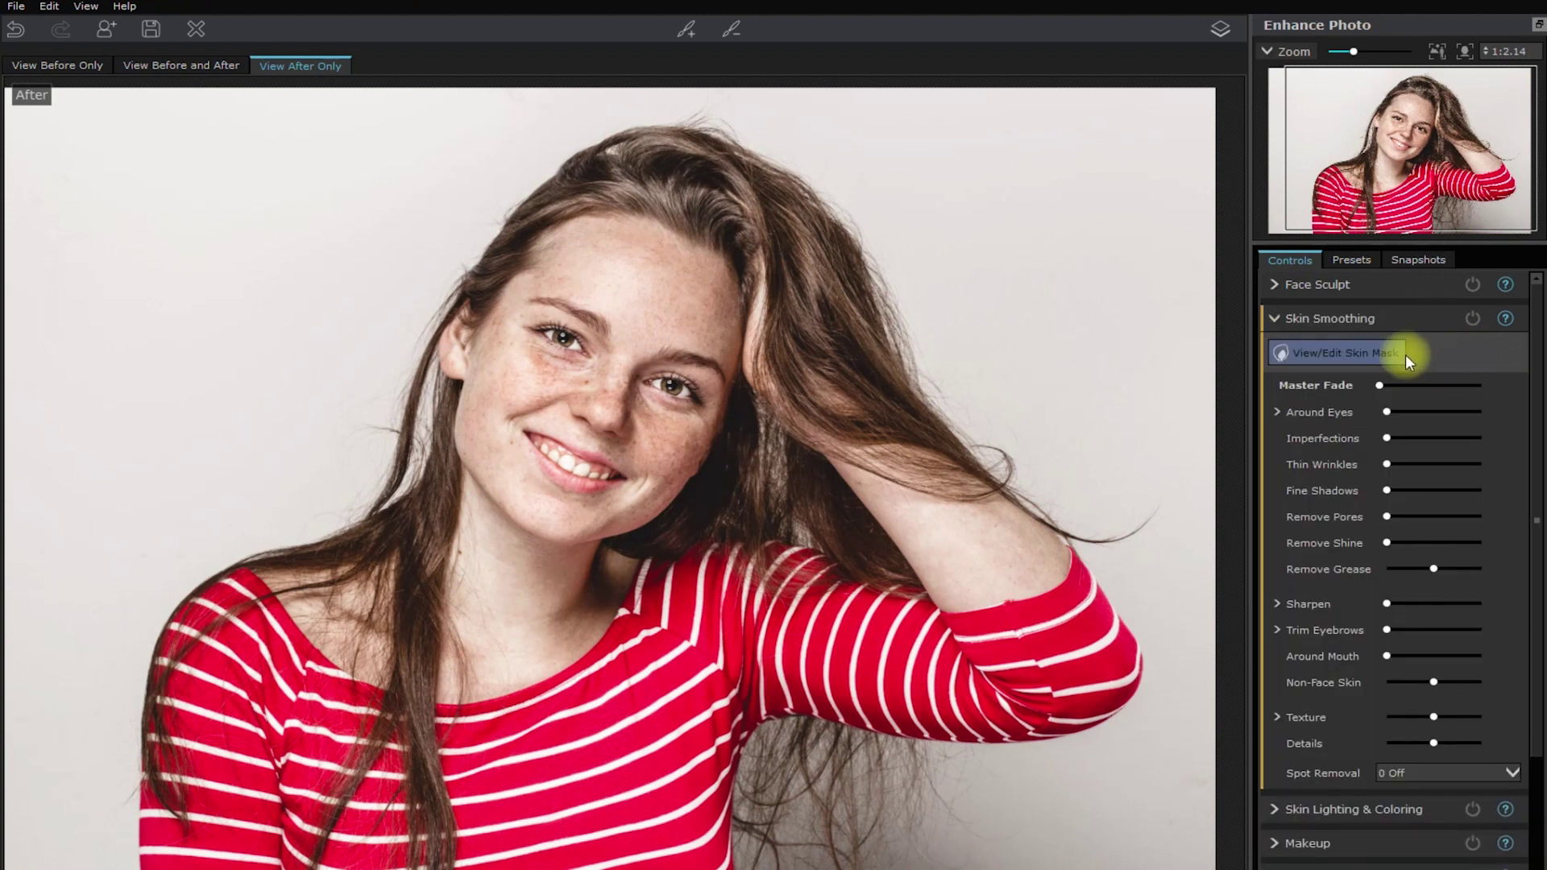
left_click(1378, 354)
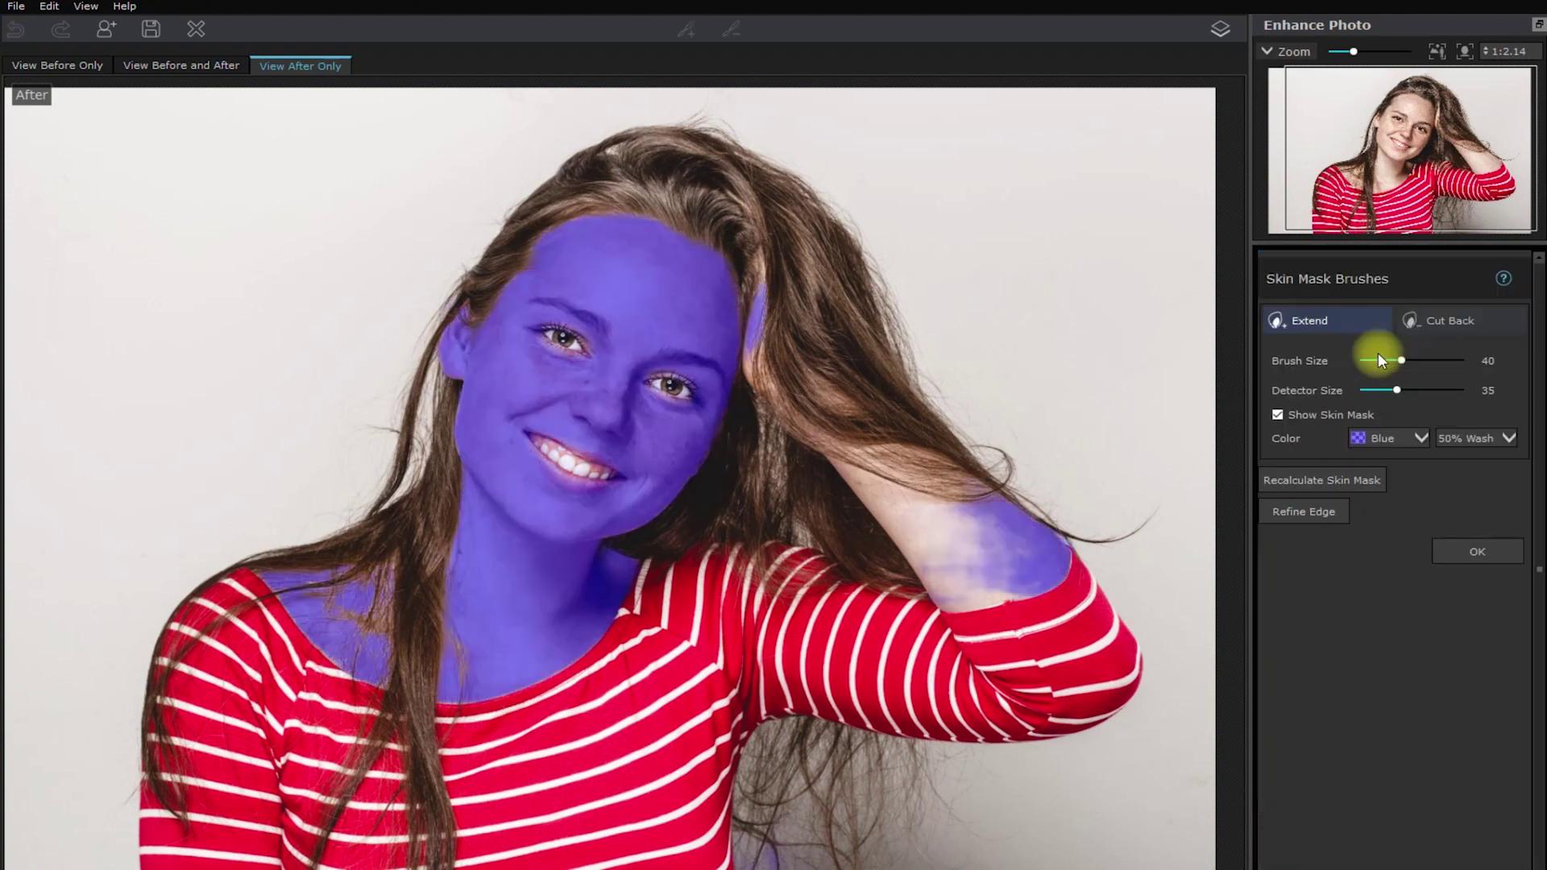
left_click(1442, 326)
scroll(650, 438, "up", 3)
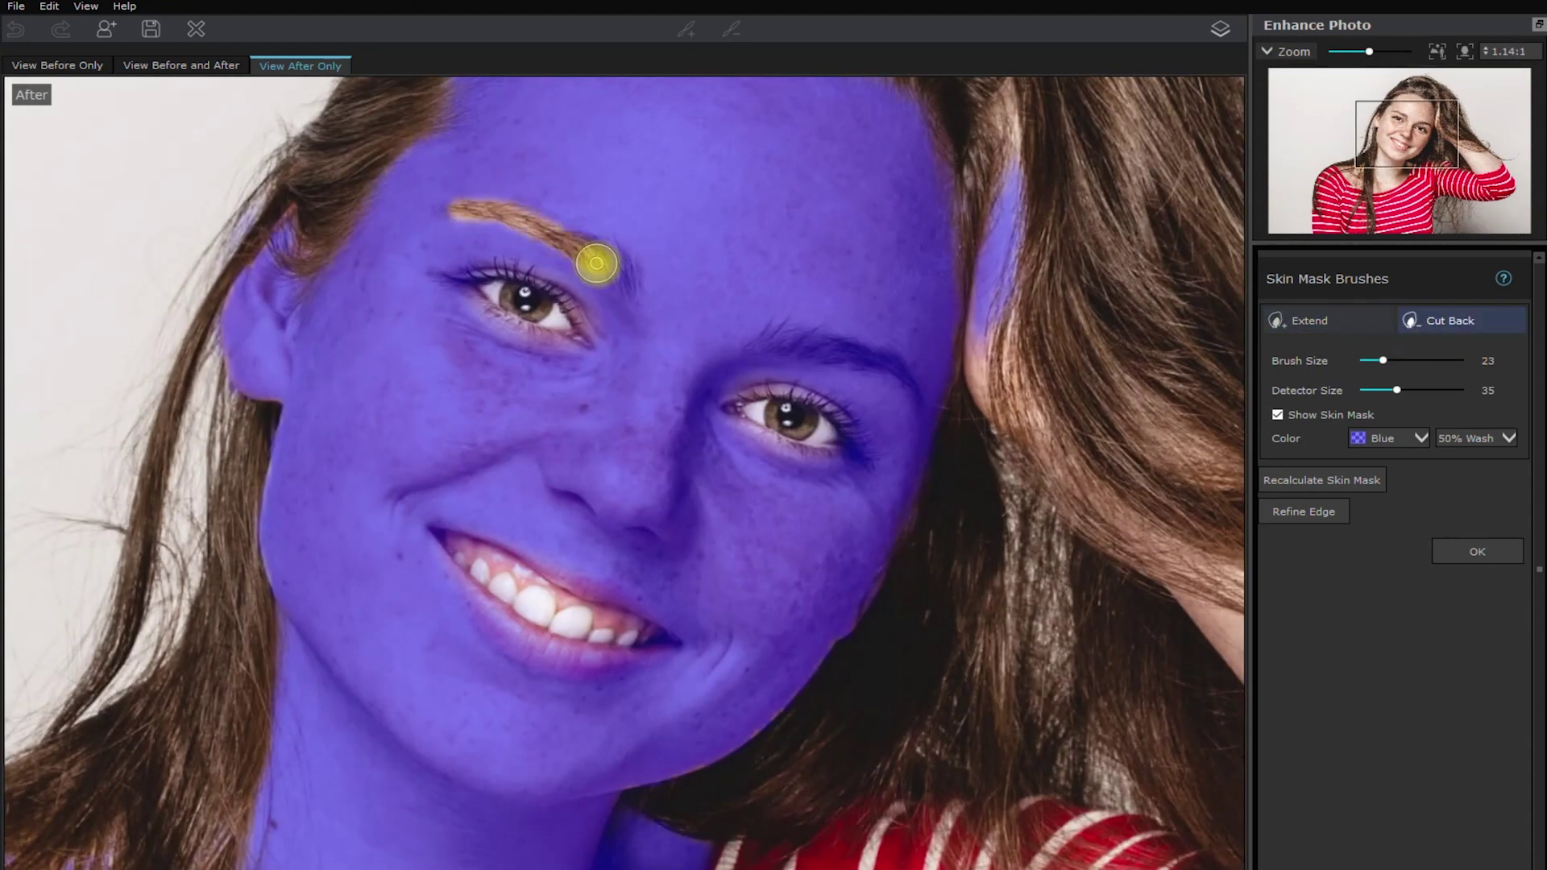
left_click_drag(451, 279, 581, 326)
left_click_drag(725, 407, 857, 442)
mouse_move(499, 556)
left_mouse_down()
mouse_move(542, 645)
mouse_move(462, 550)
mouse_move(587, 656)
left_mouse_up()
scroll(881, 742, "down", 3)
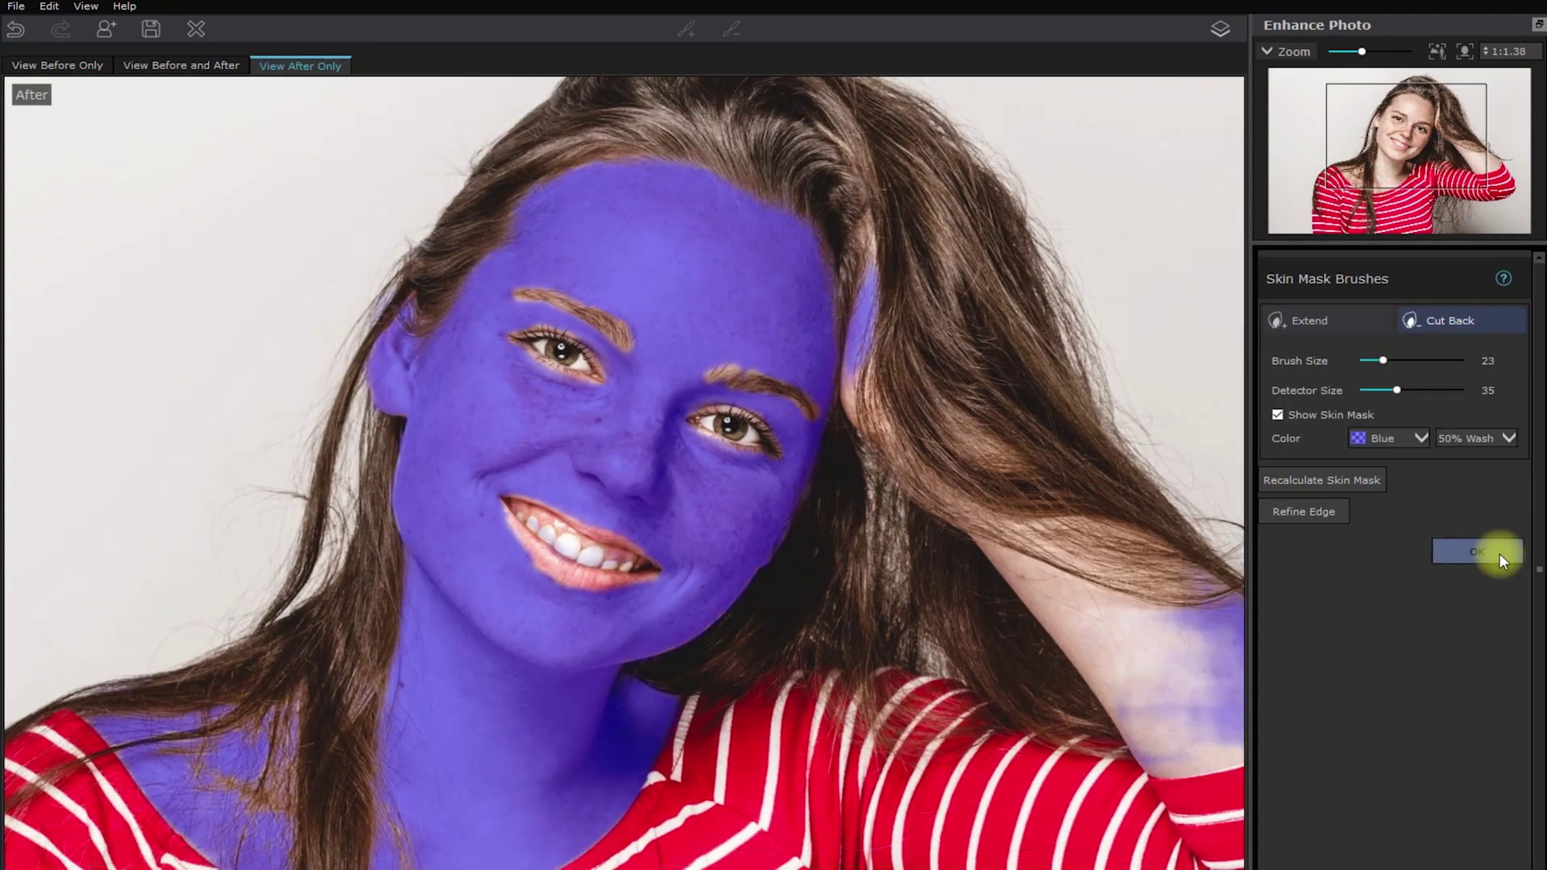
Accept the trimmed mask and raise Skin Smoothing Master Fade to 45, comparing it off and on.
left_click(1491, 553)
left_click_drag(1380, 385, 1435, 390)
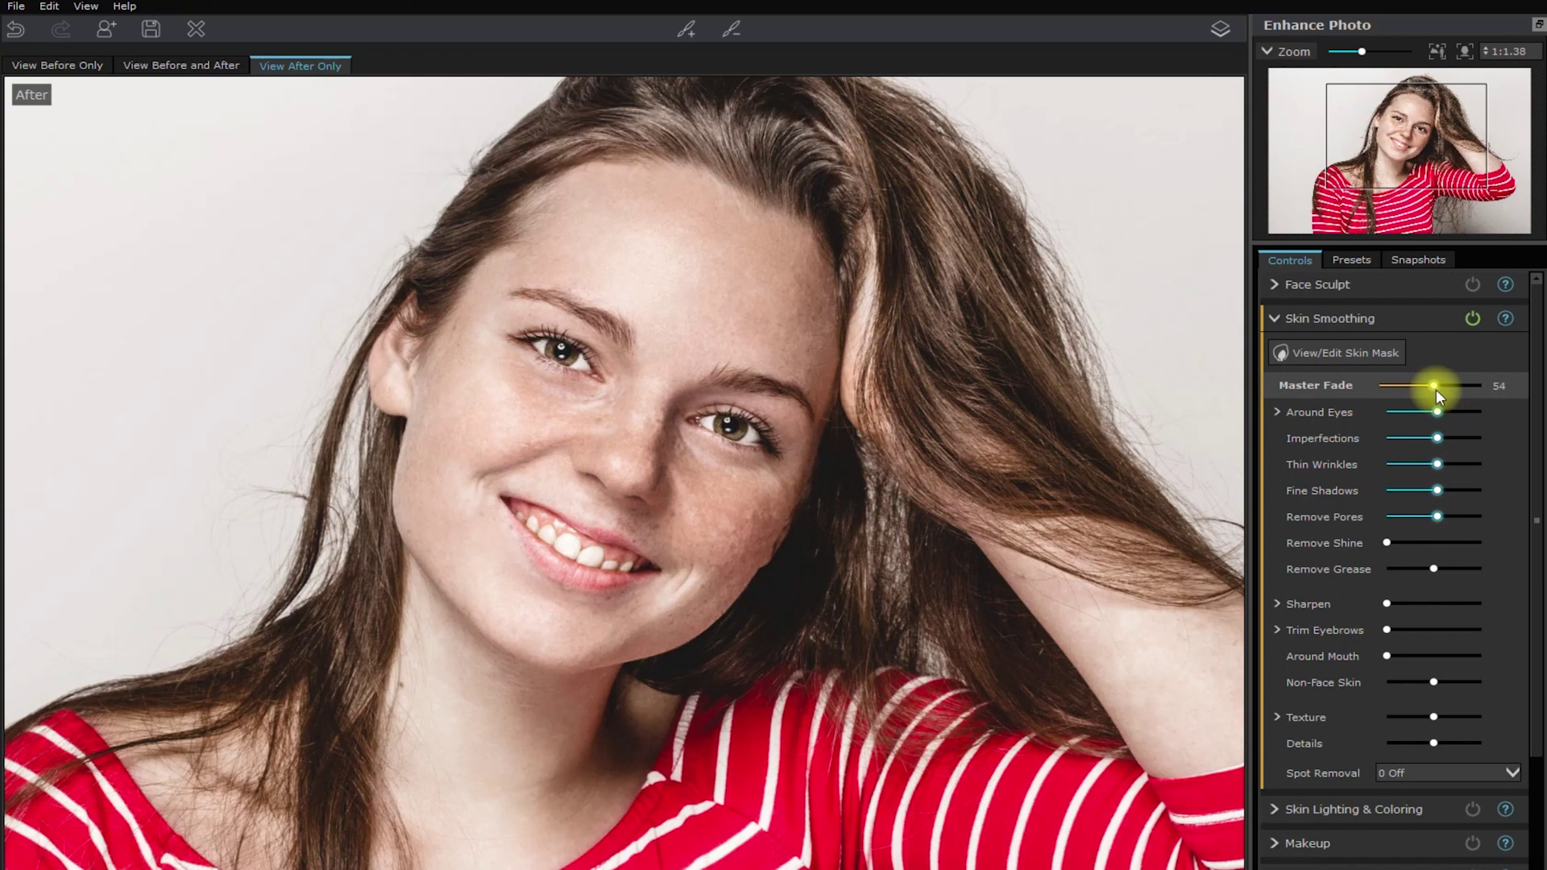
left_click(1471, 321)
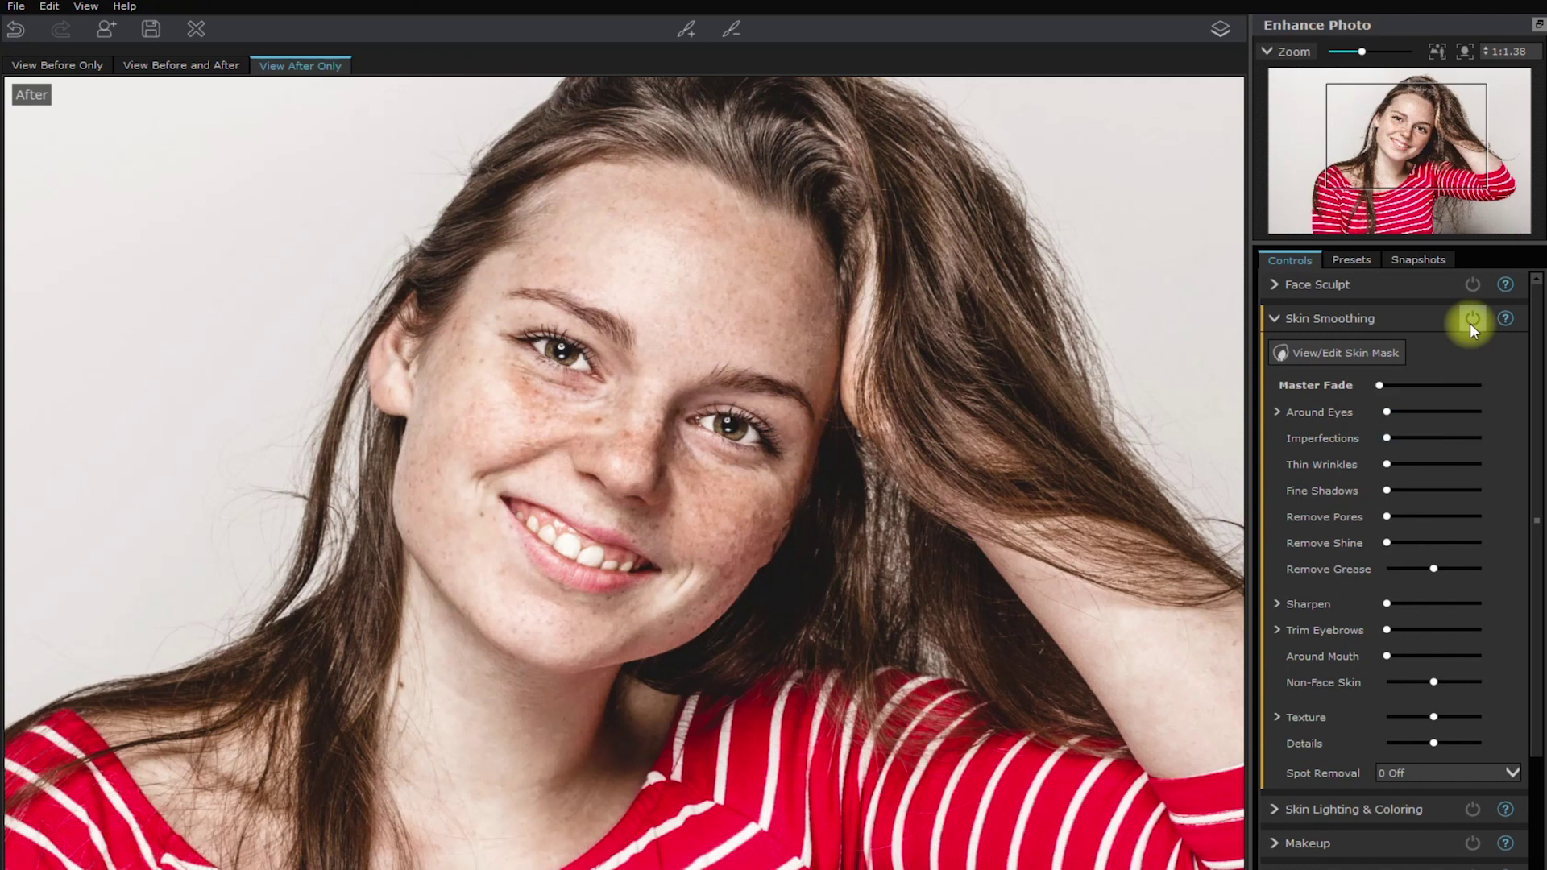
left_click(1470, 321)
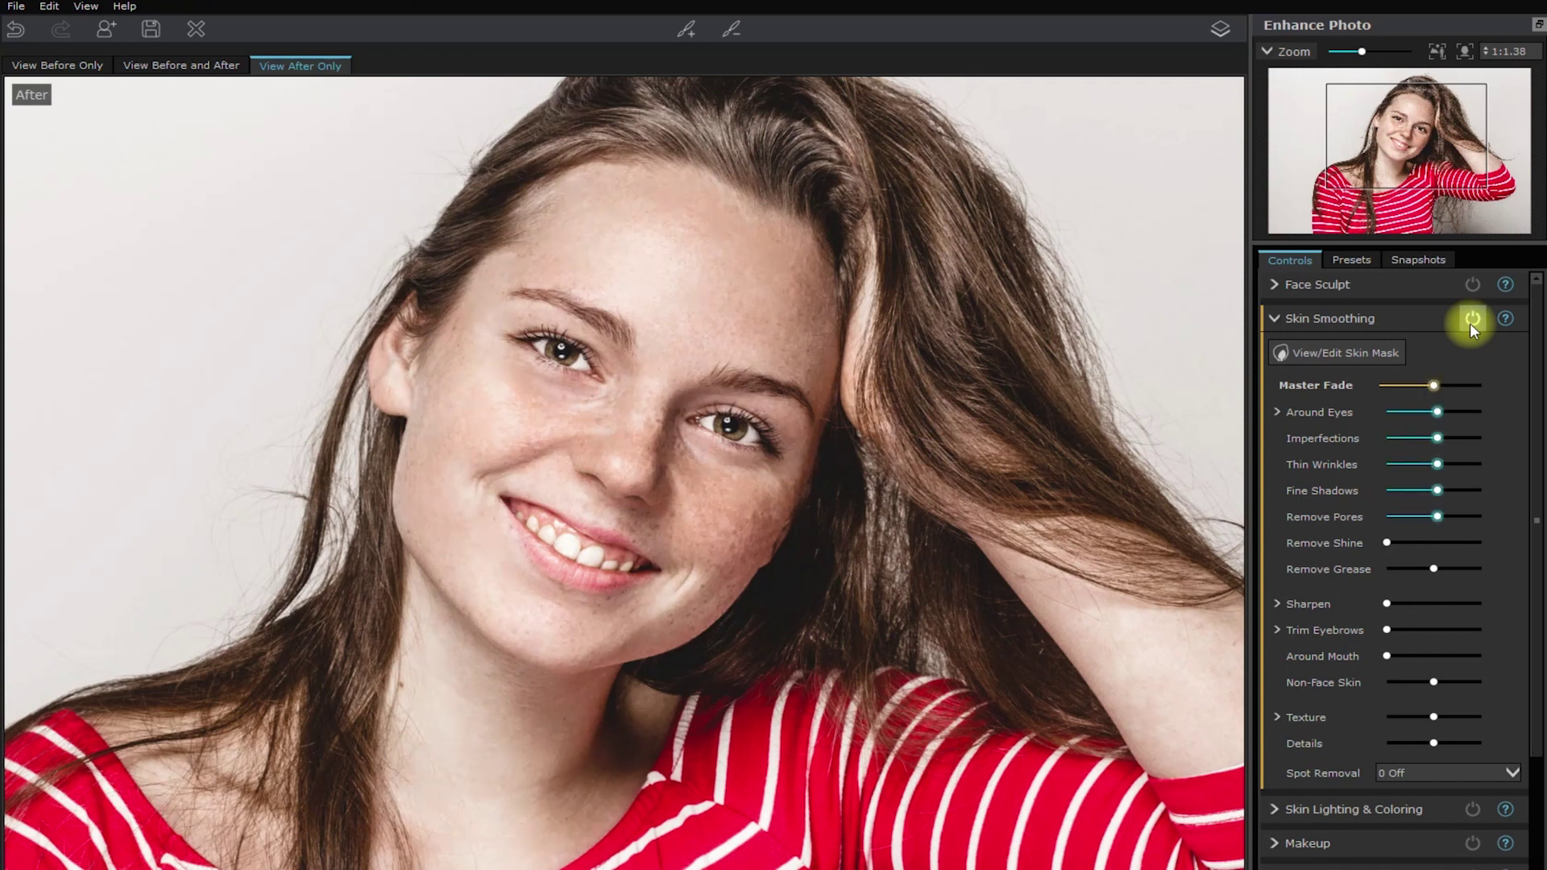
Zoom in on the face and toggle Skin Smoothing off and on twice, leaving it on.
left_click(693, 33)
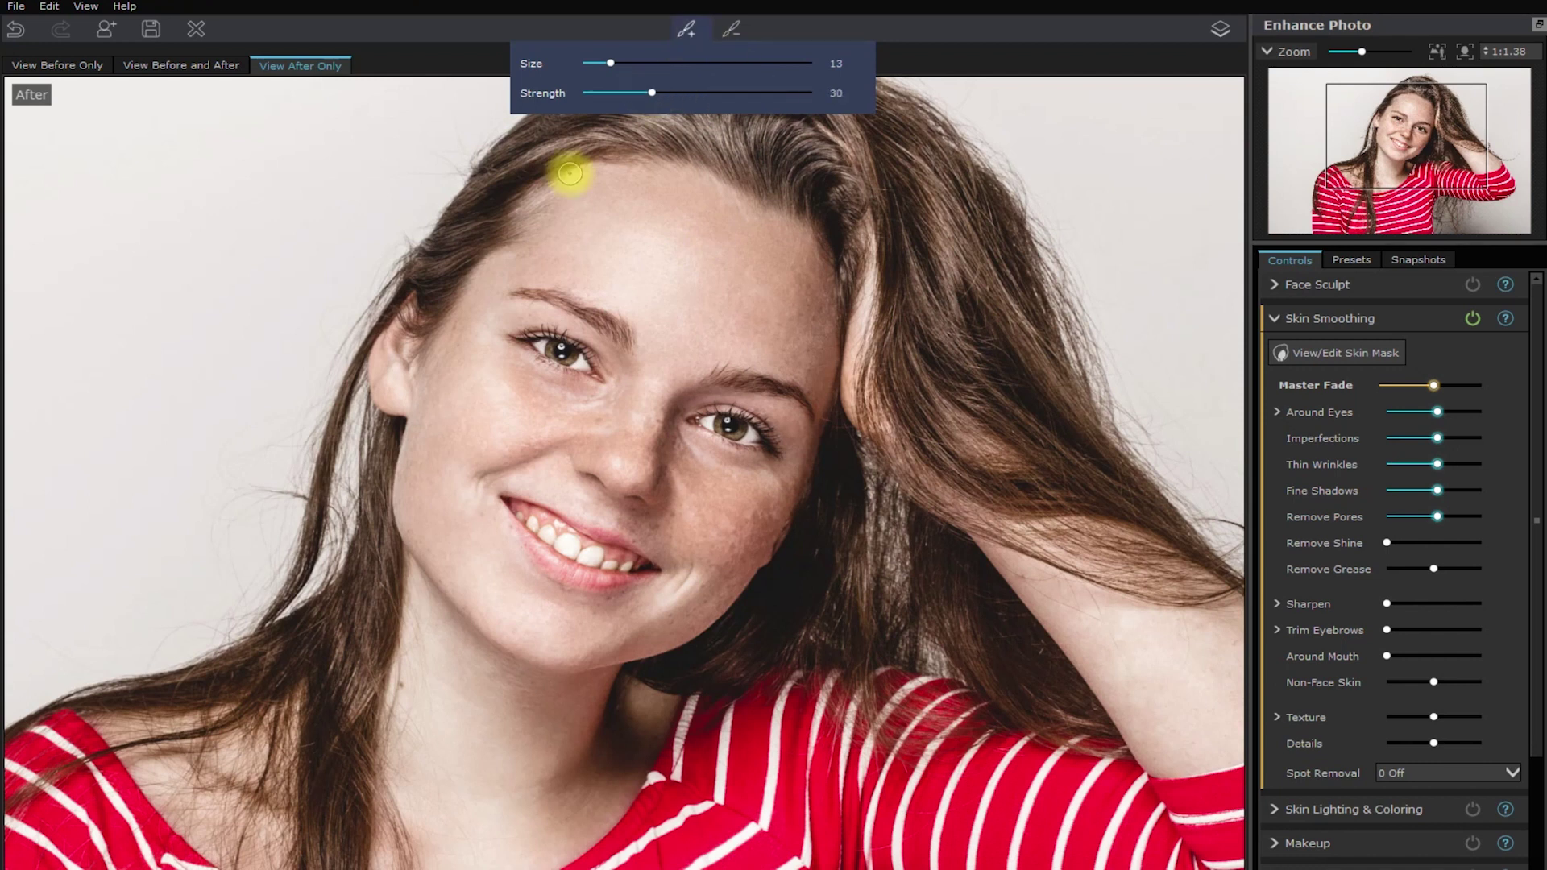
scroll(637, 403, "up", 2)
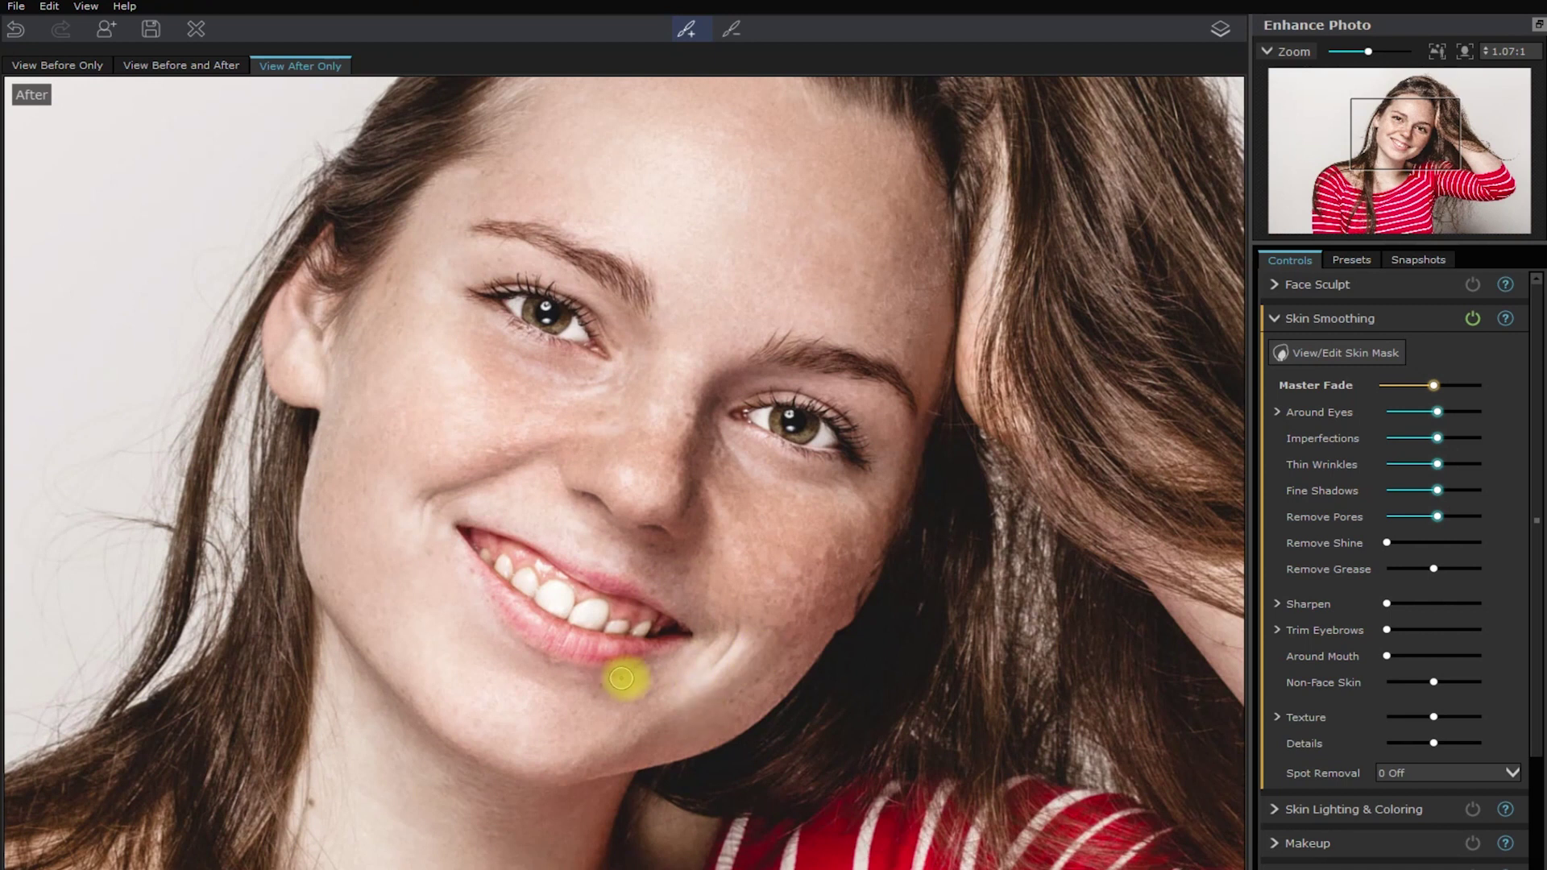
scroll(449, 556, "up", 1)
scroll(584, 388, "up", 1)
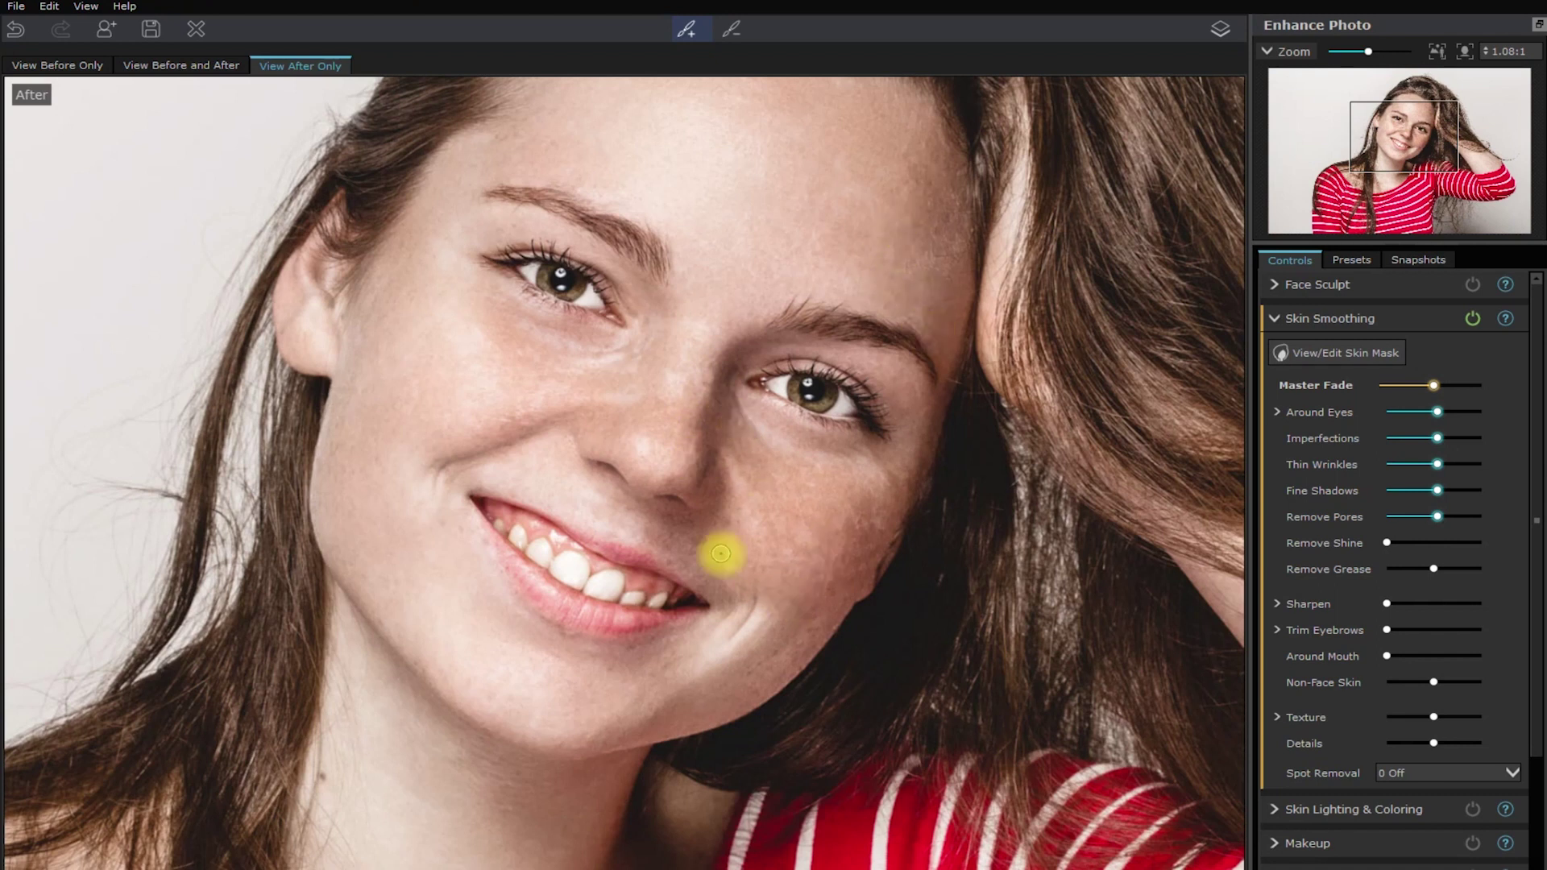
scroll(864, 515, "down", 3)
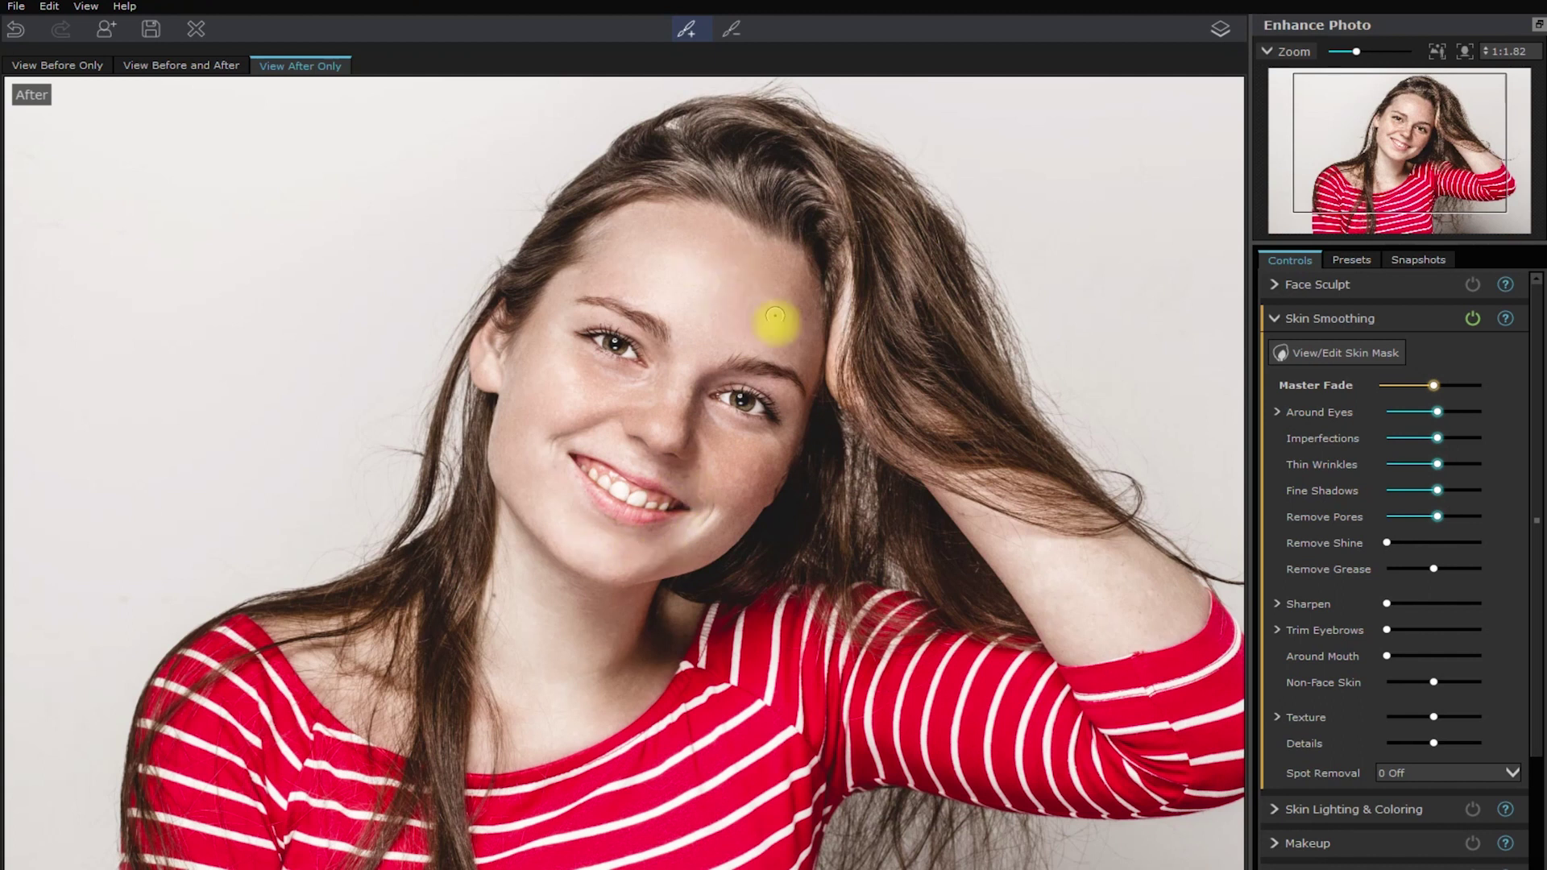
left_click(1475, 320)
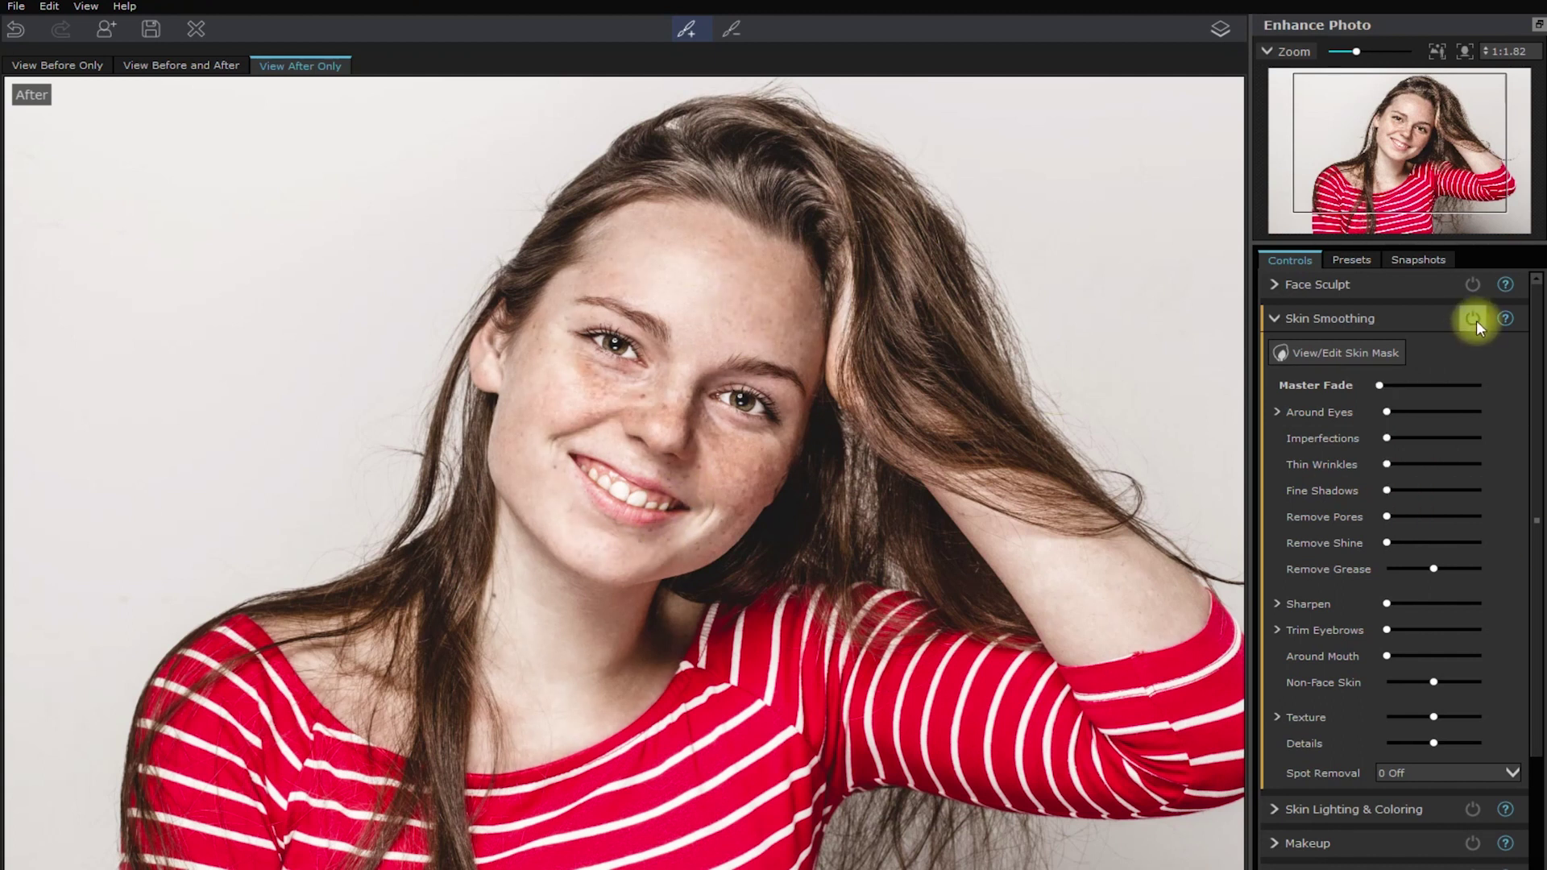
left_click(1474, 320)
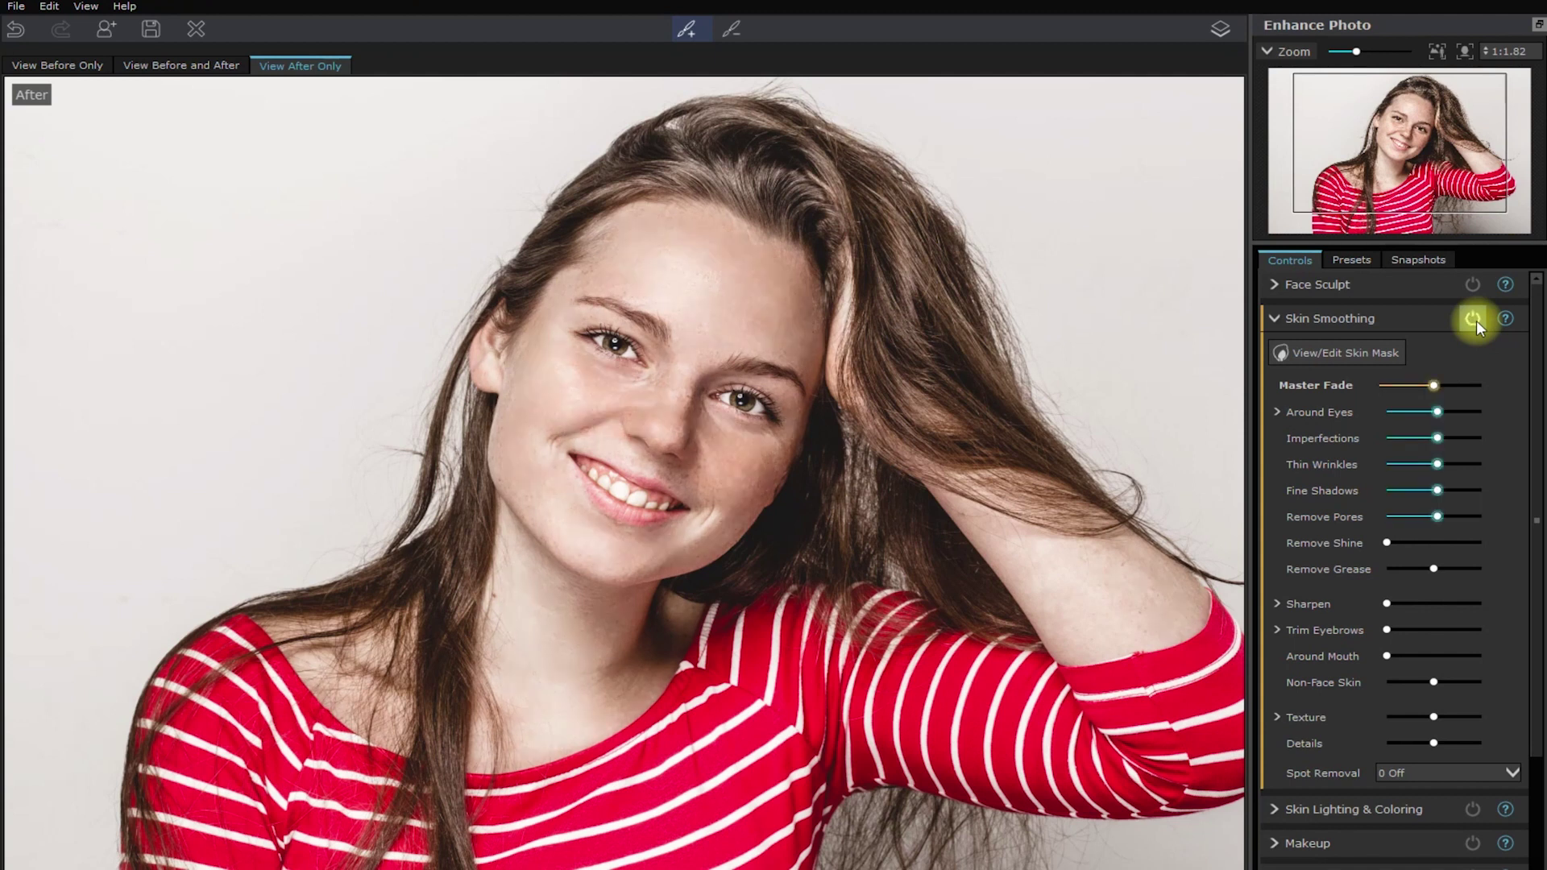
left_click(1475, 320)
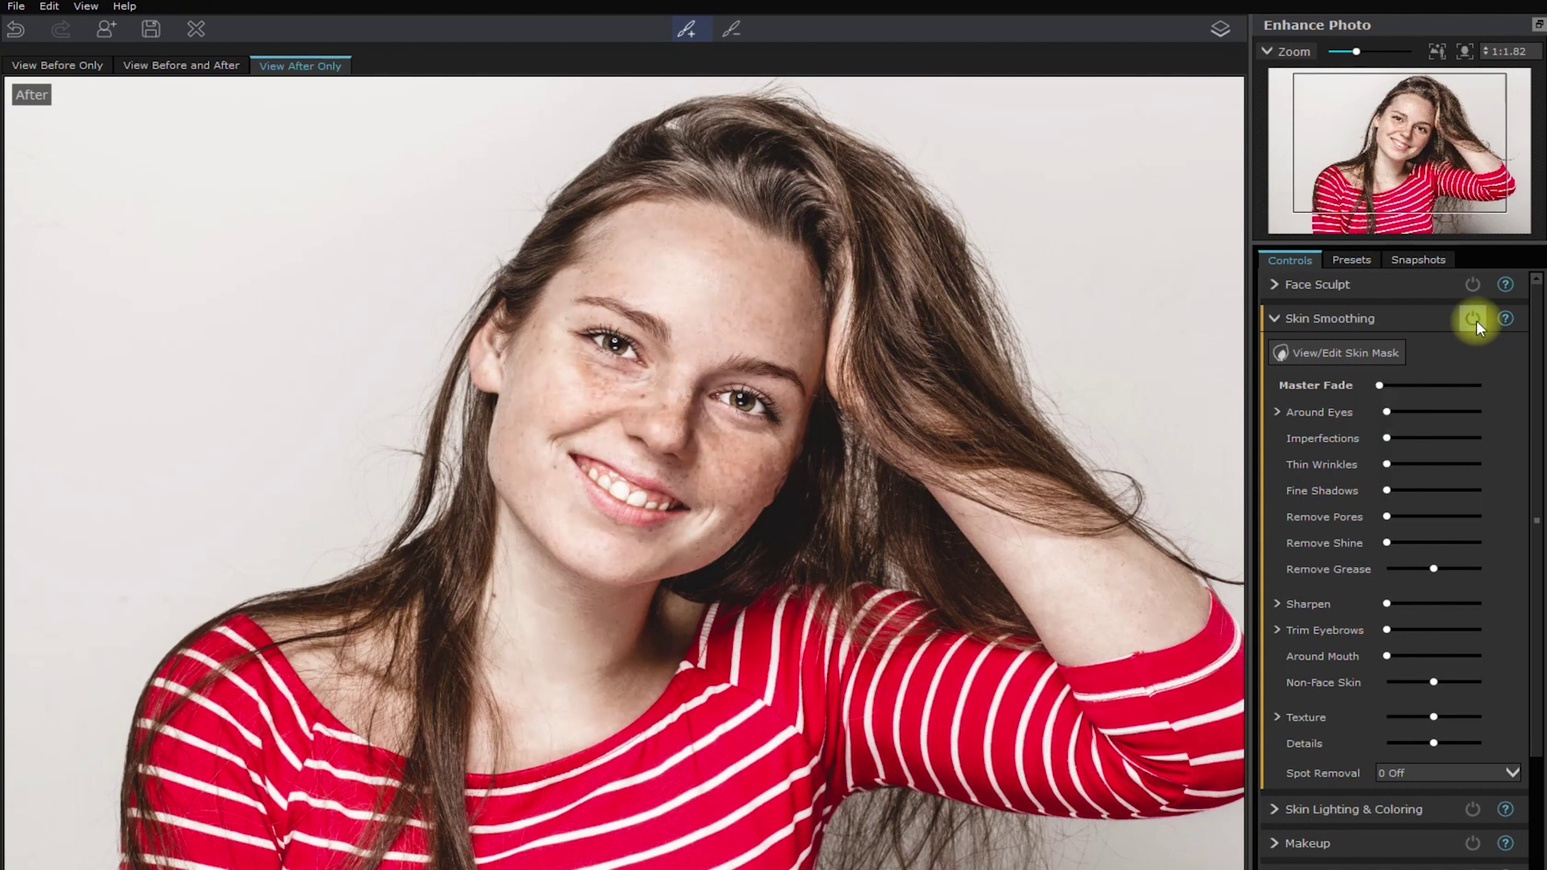
left_click(1475, 320)
Reposition the light on the face and add a right-side shadow.
left_click(1400, 322)
left_click(1437, 361)
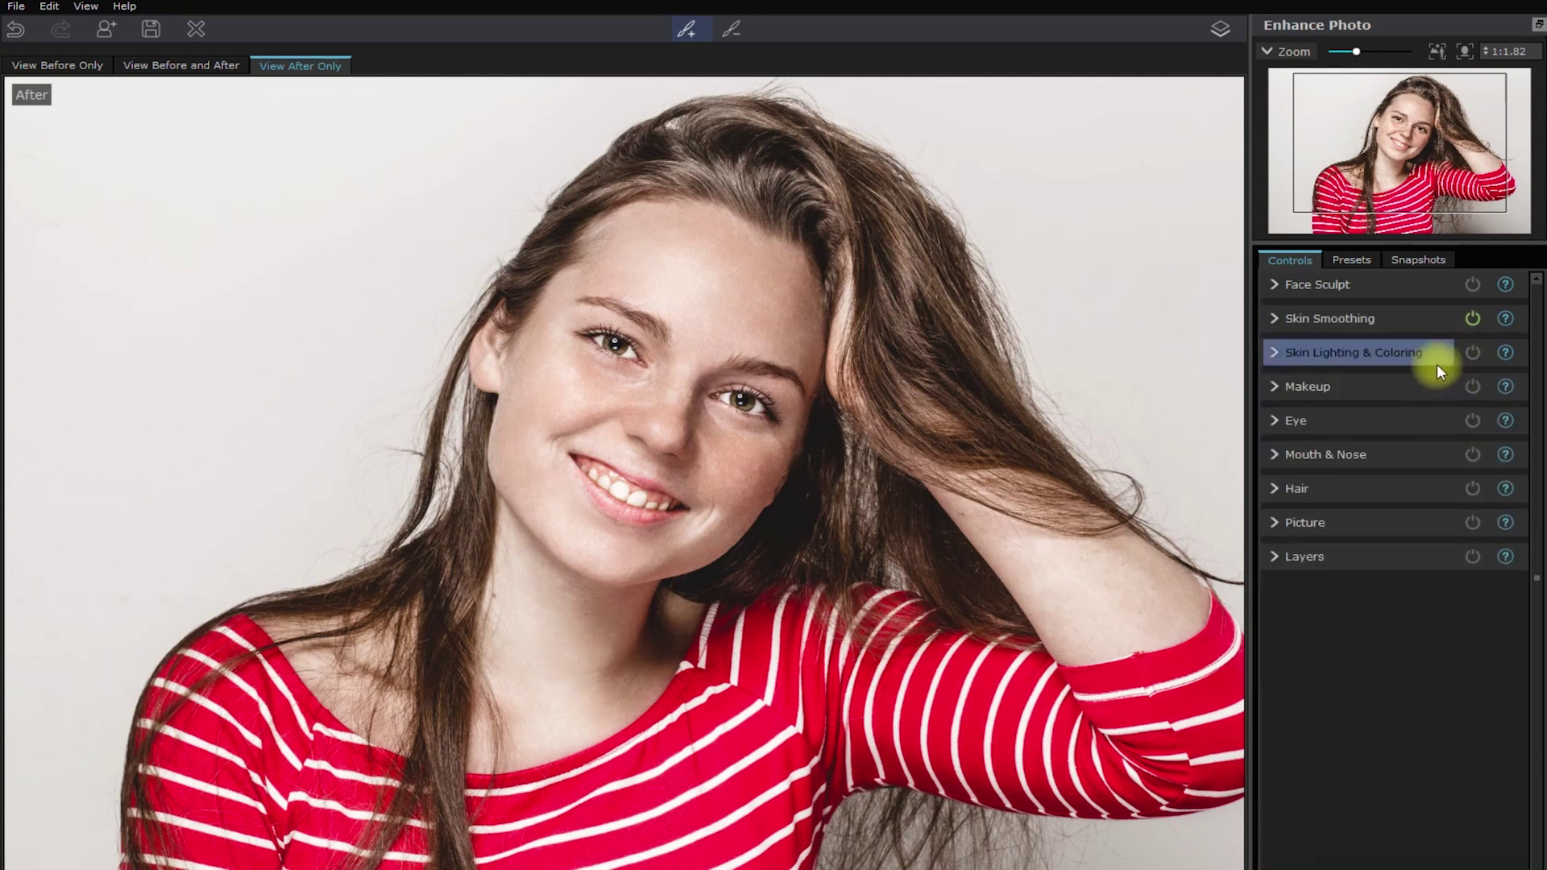
left_click_drag(1412, 395, 1342, 433)
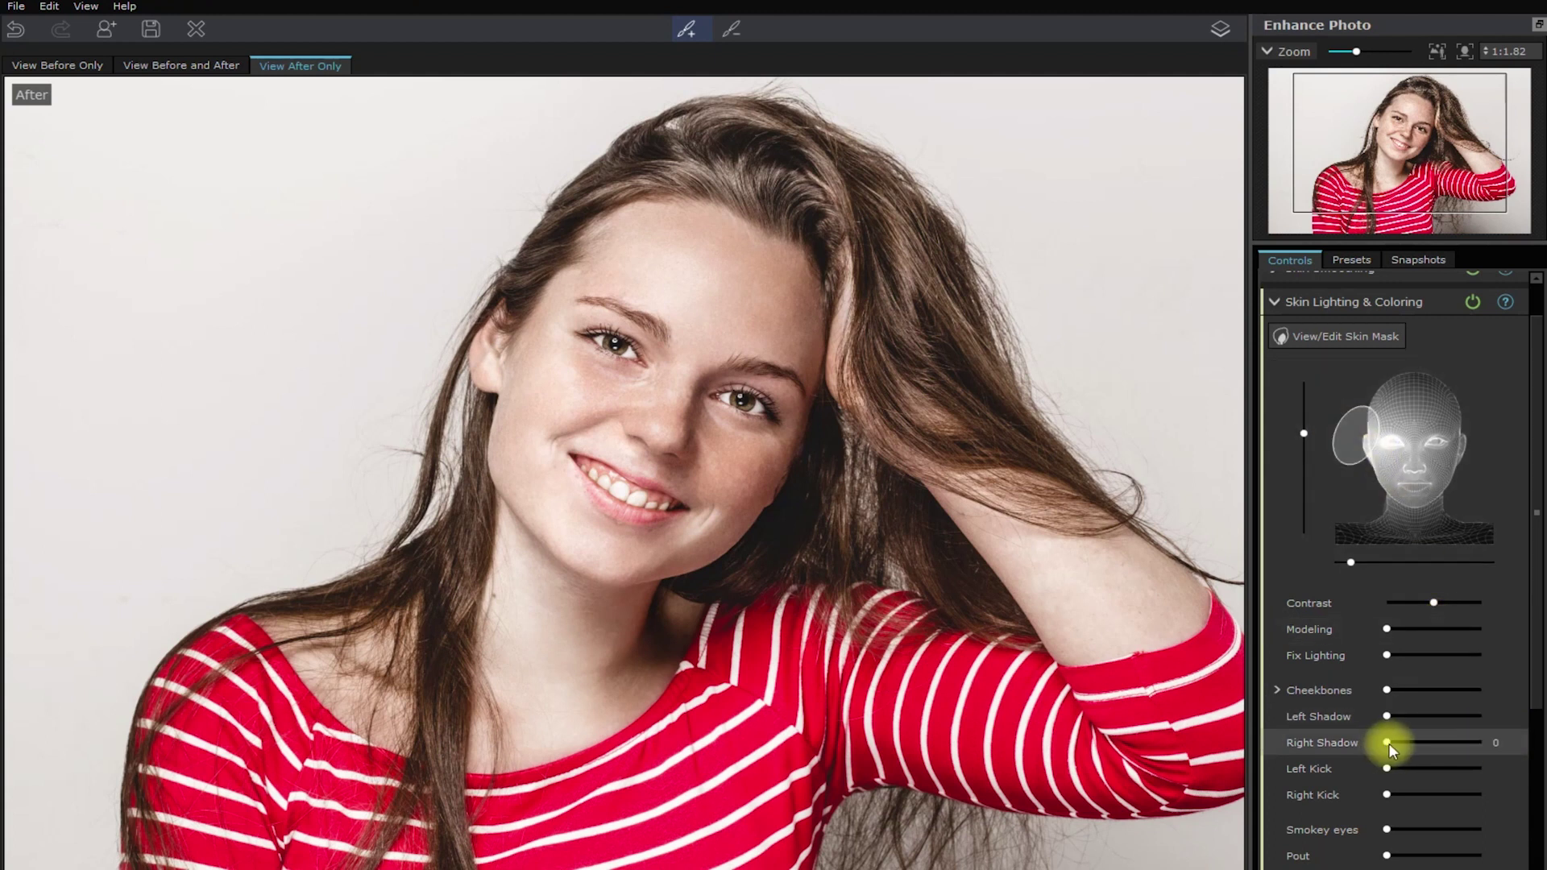
left_click_drag(1387, 742, 1407, 742)
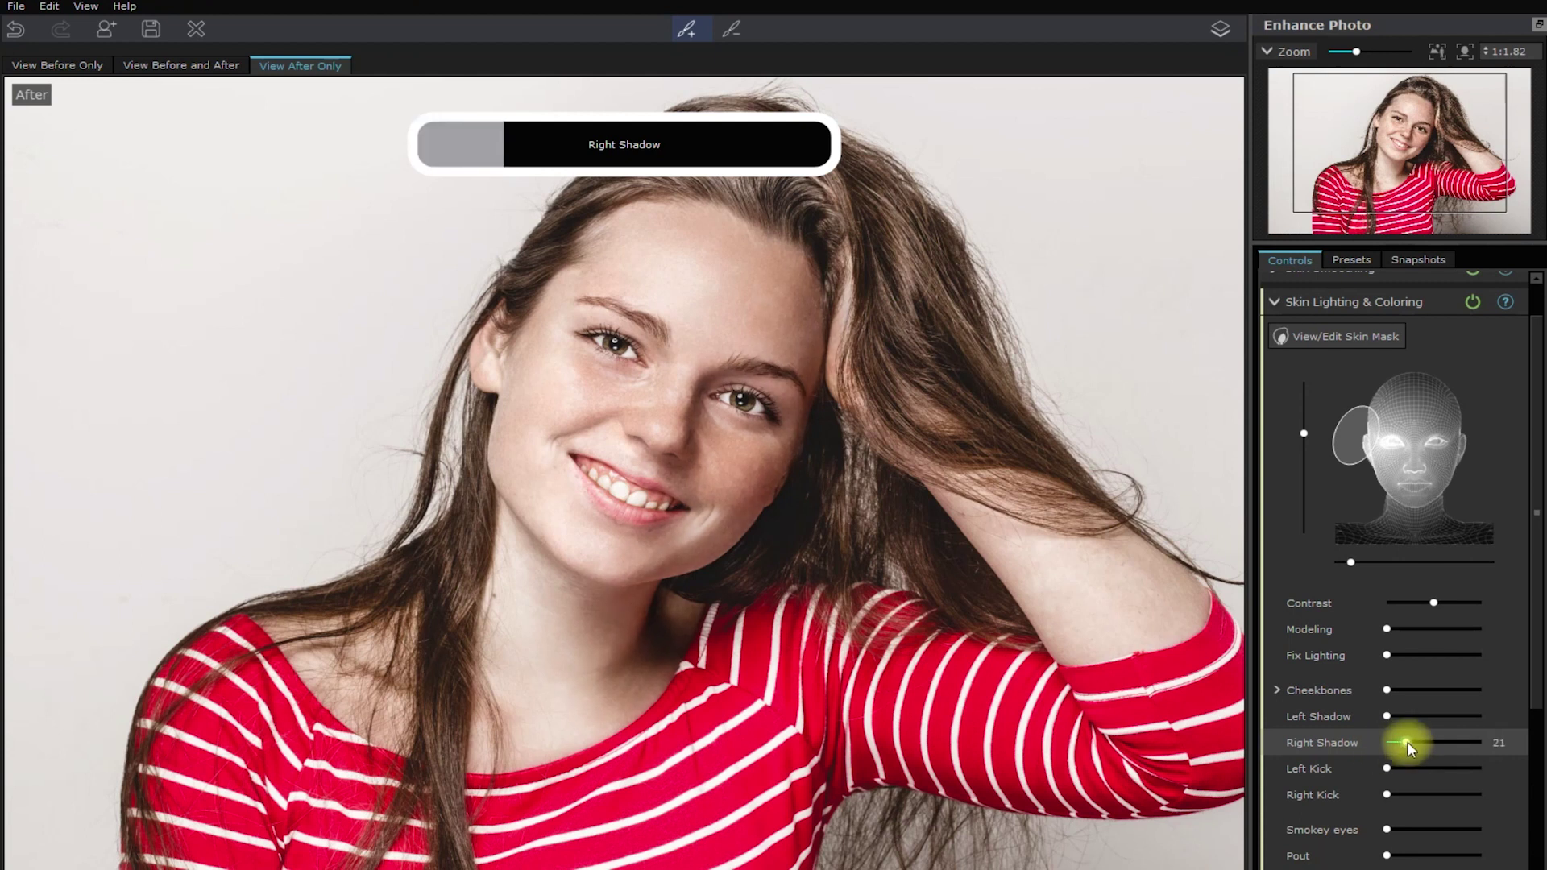
Set the skin colour preset to Natural at full strength 100.
scroll(1406, 742, "down", 3)
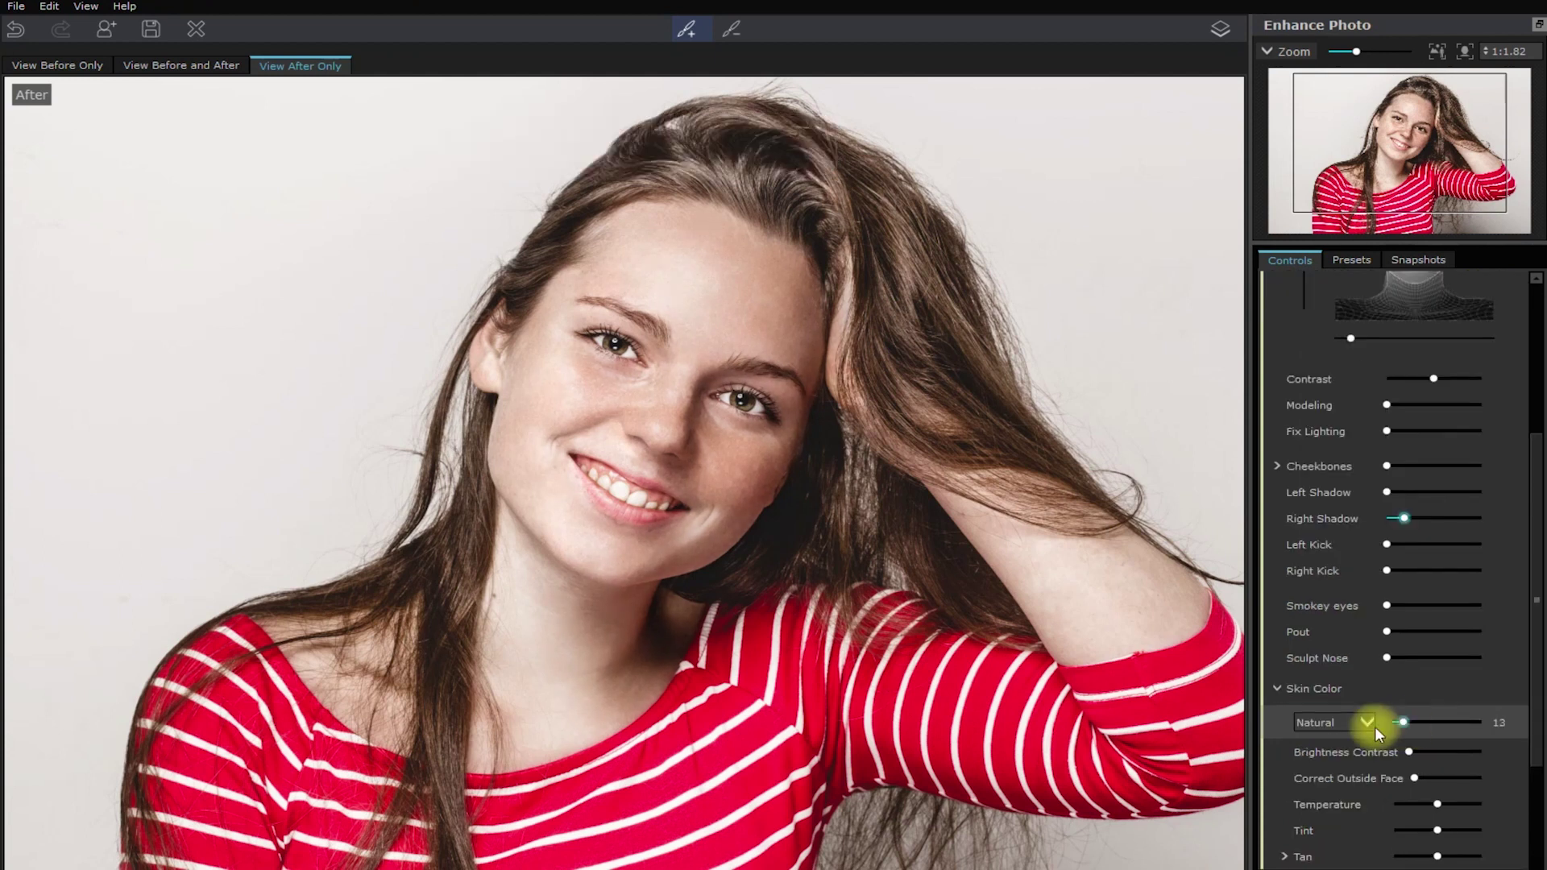
left_click(1364, 727)
left_click(1400, 718)
left_click_drag(1403, 722, 1541, 724)
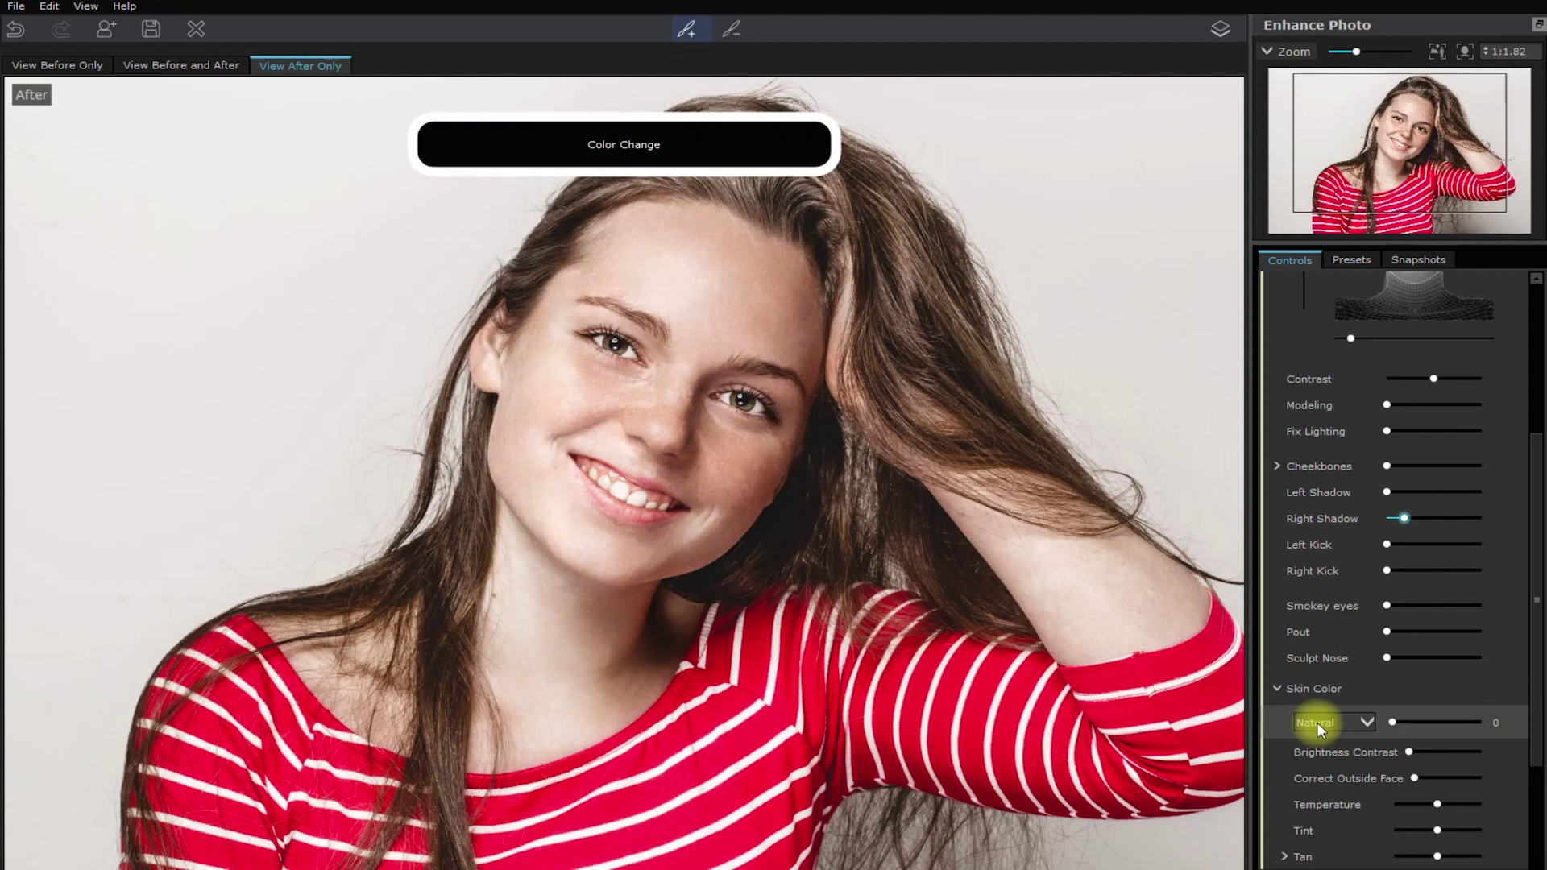
left_click(1400, 722)
left_click(1407, 722)
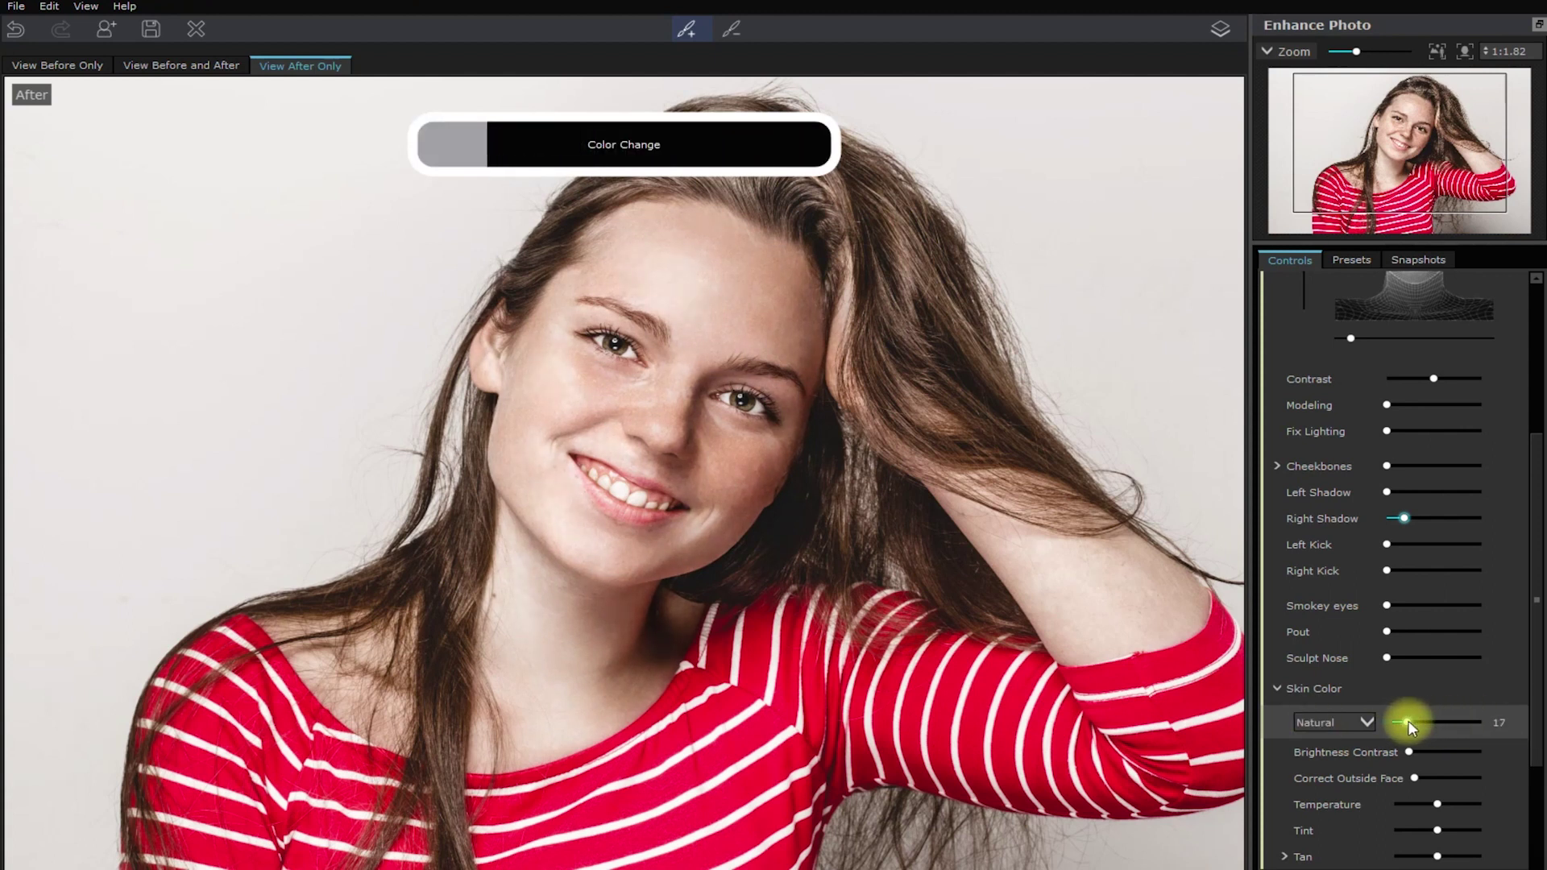
left_click(1476, 723)
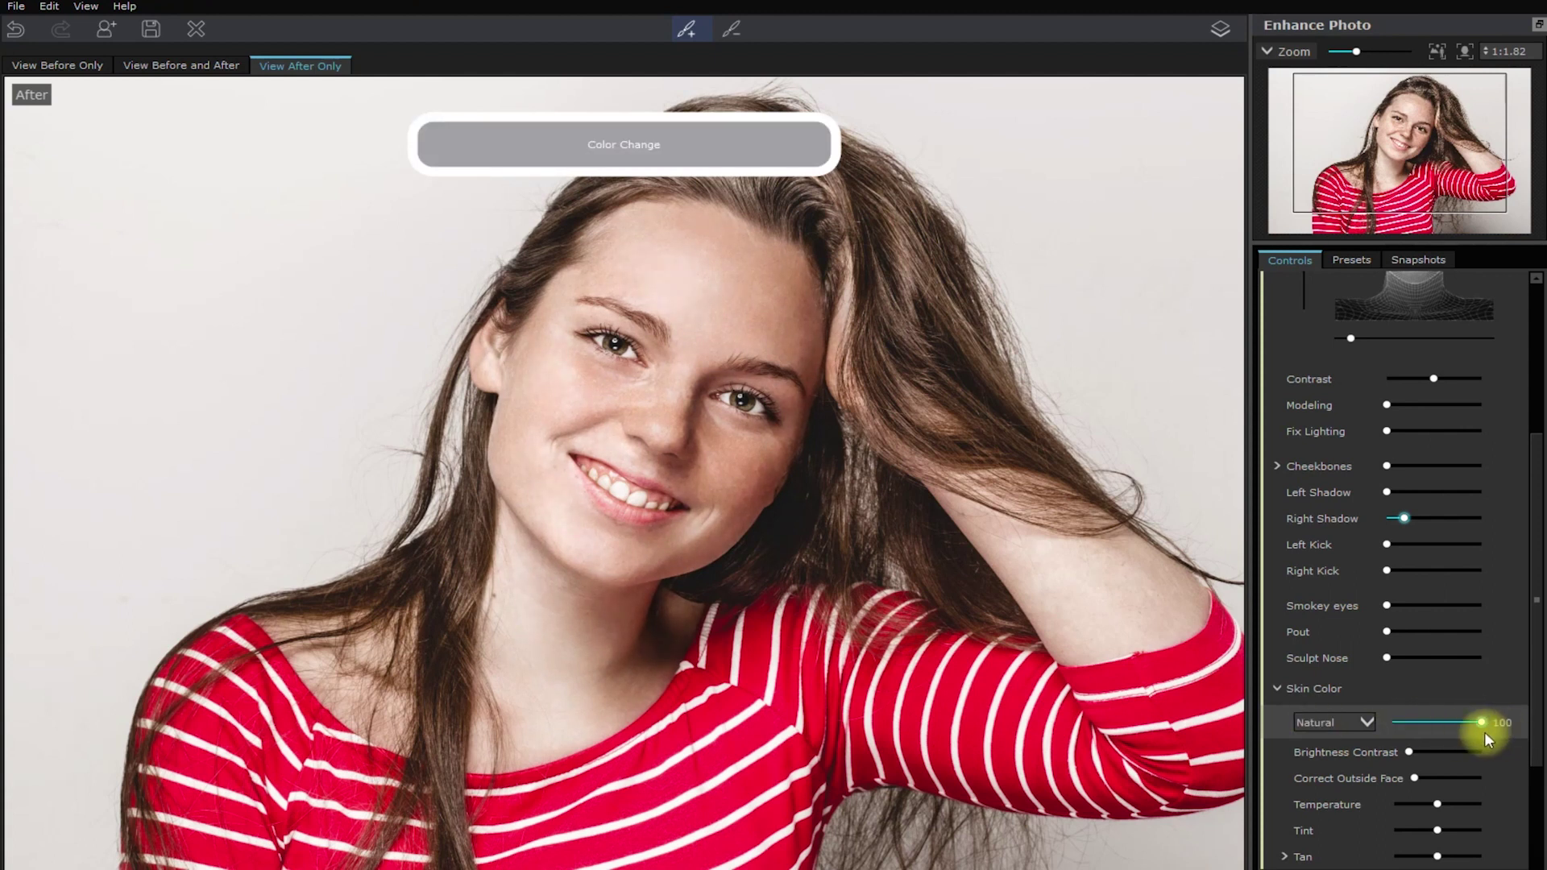
Compare the face with Skin Lighting & Coloring off and on, leaving it enabled.
left_click_drag(1523, 687, 1523, 452)
left_click(1386, 352)
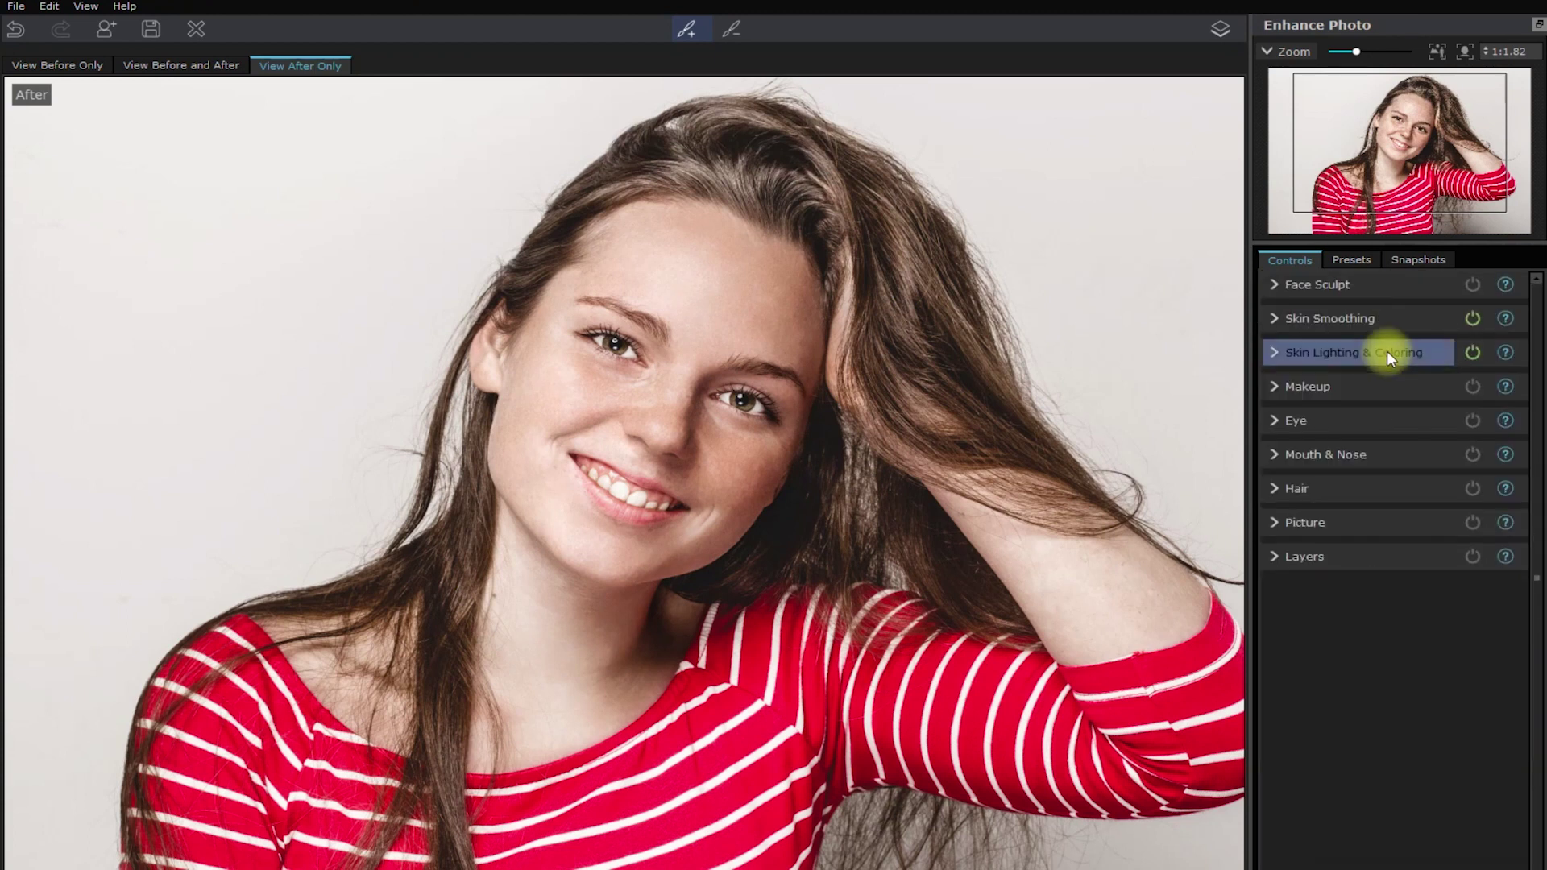
left_click(1467, 355)
left_click(1467, 354)
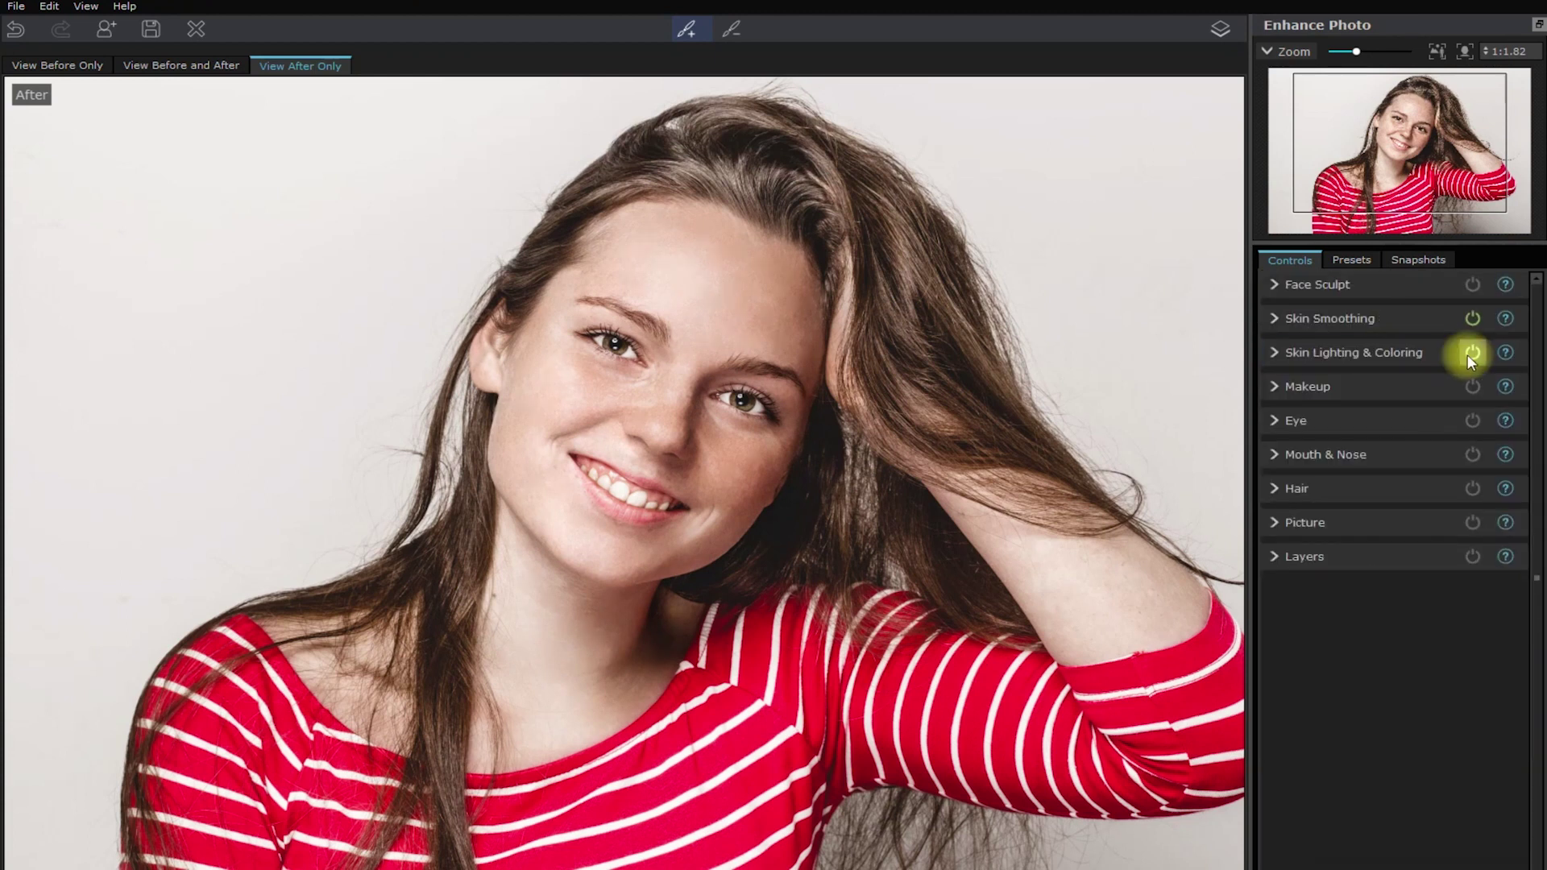
left_click(1467, 354)
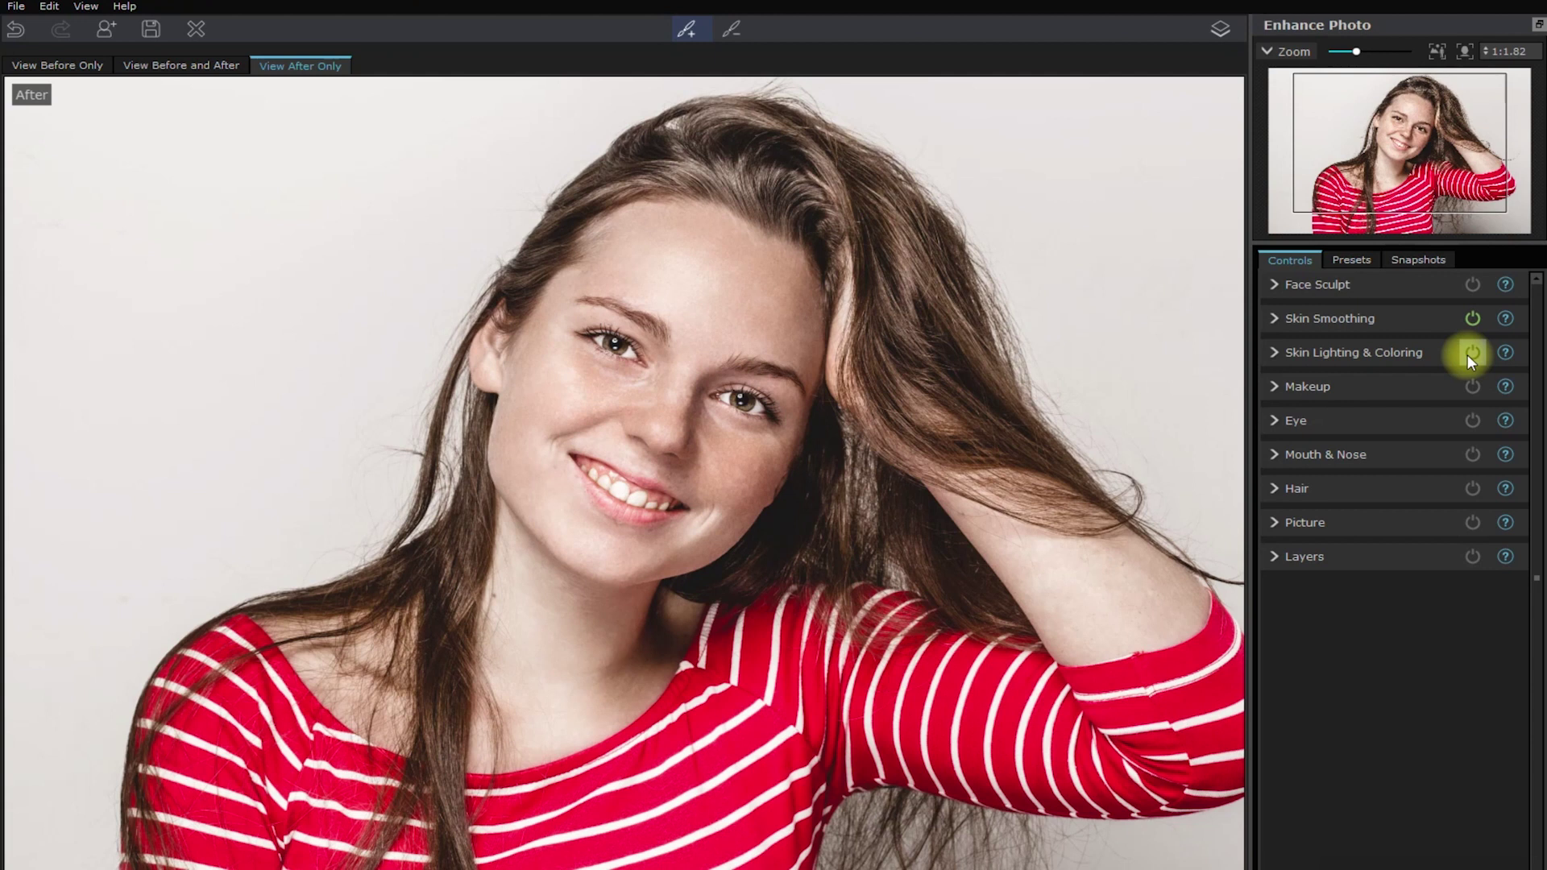
left_click(1467, 355)
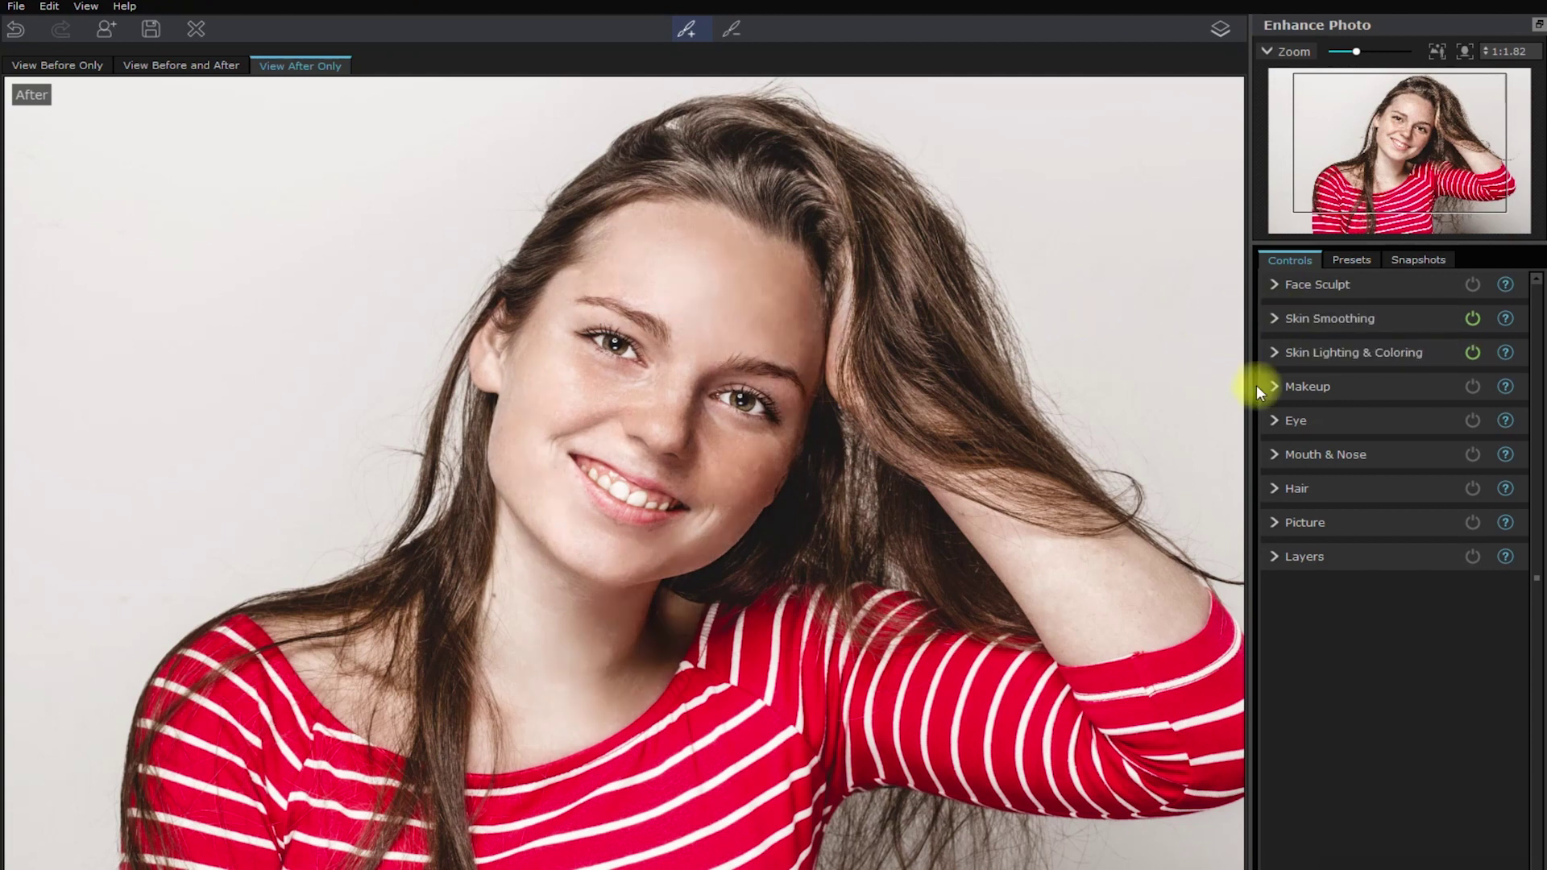
Apply lipstick at strength 33 in a deeper red.
left_click(1371, 388)
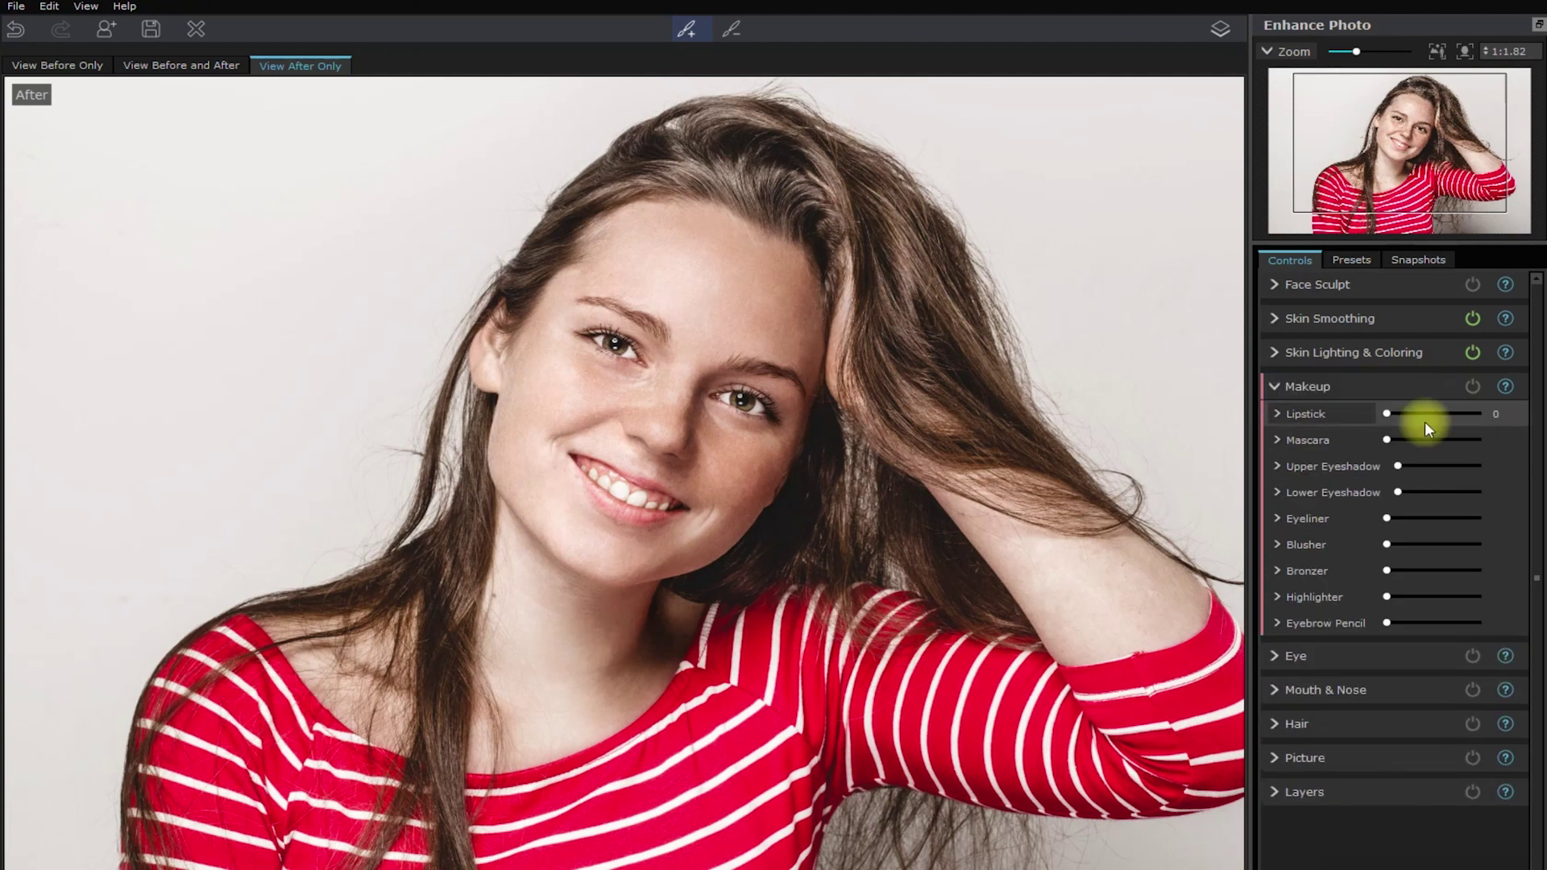
left_click(1365, 413)
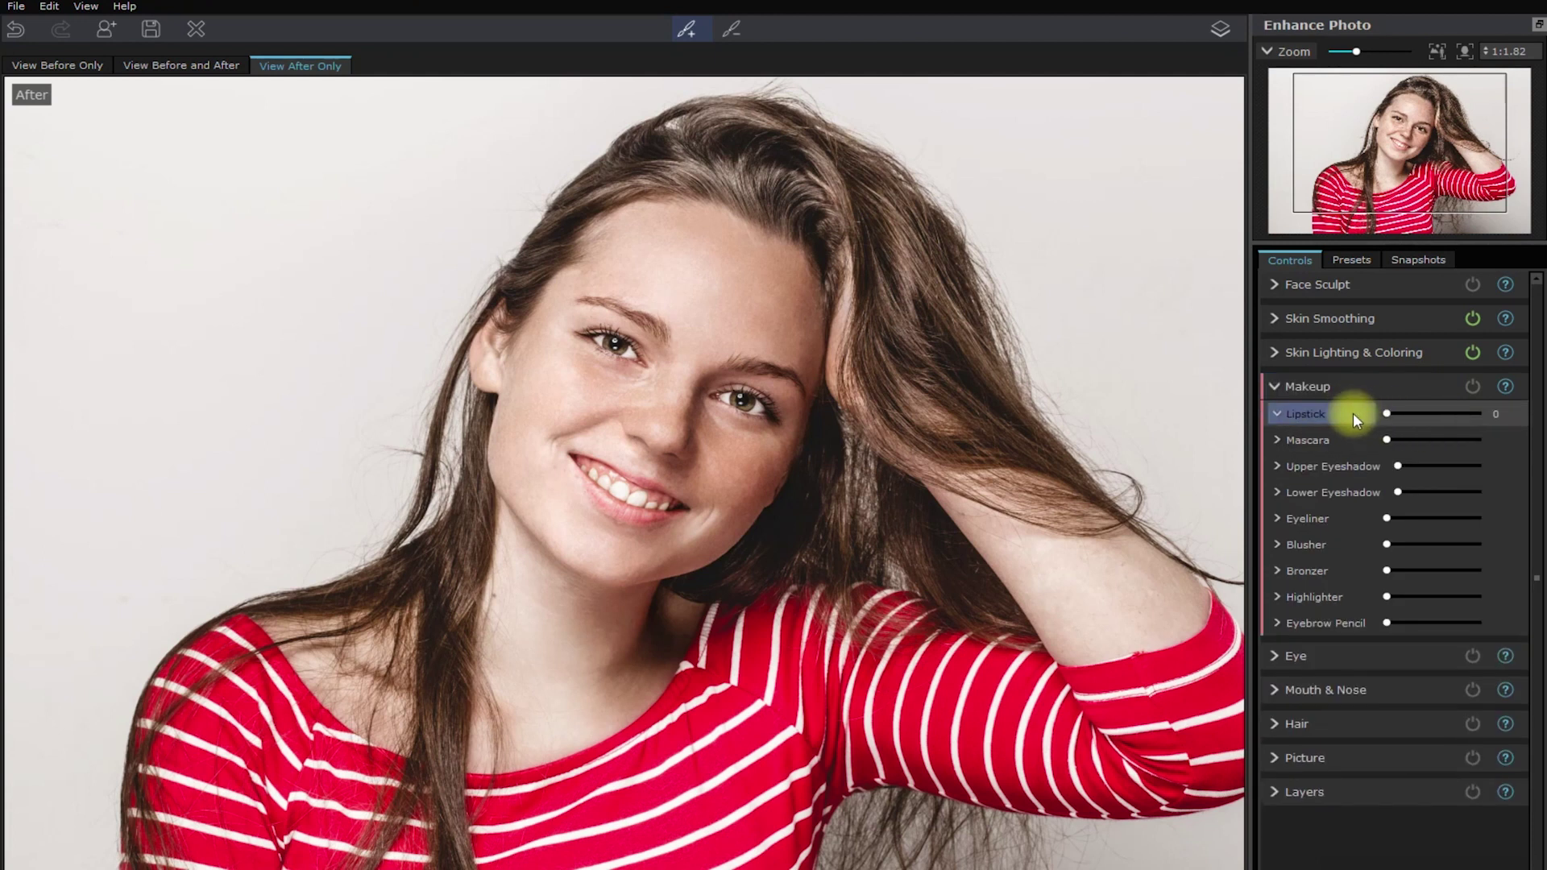
left_click_drag(1386, 412, 1448, 413)
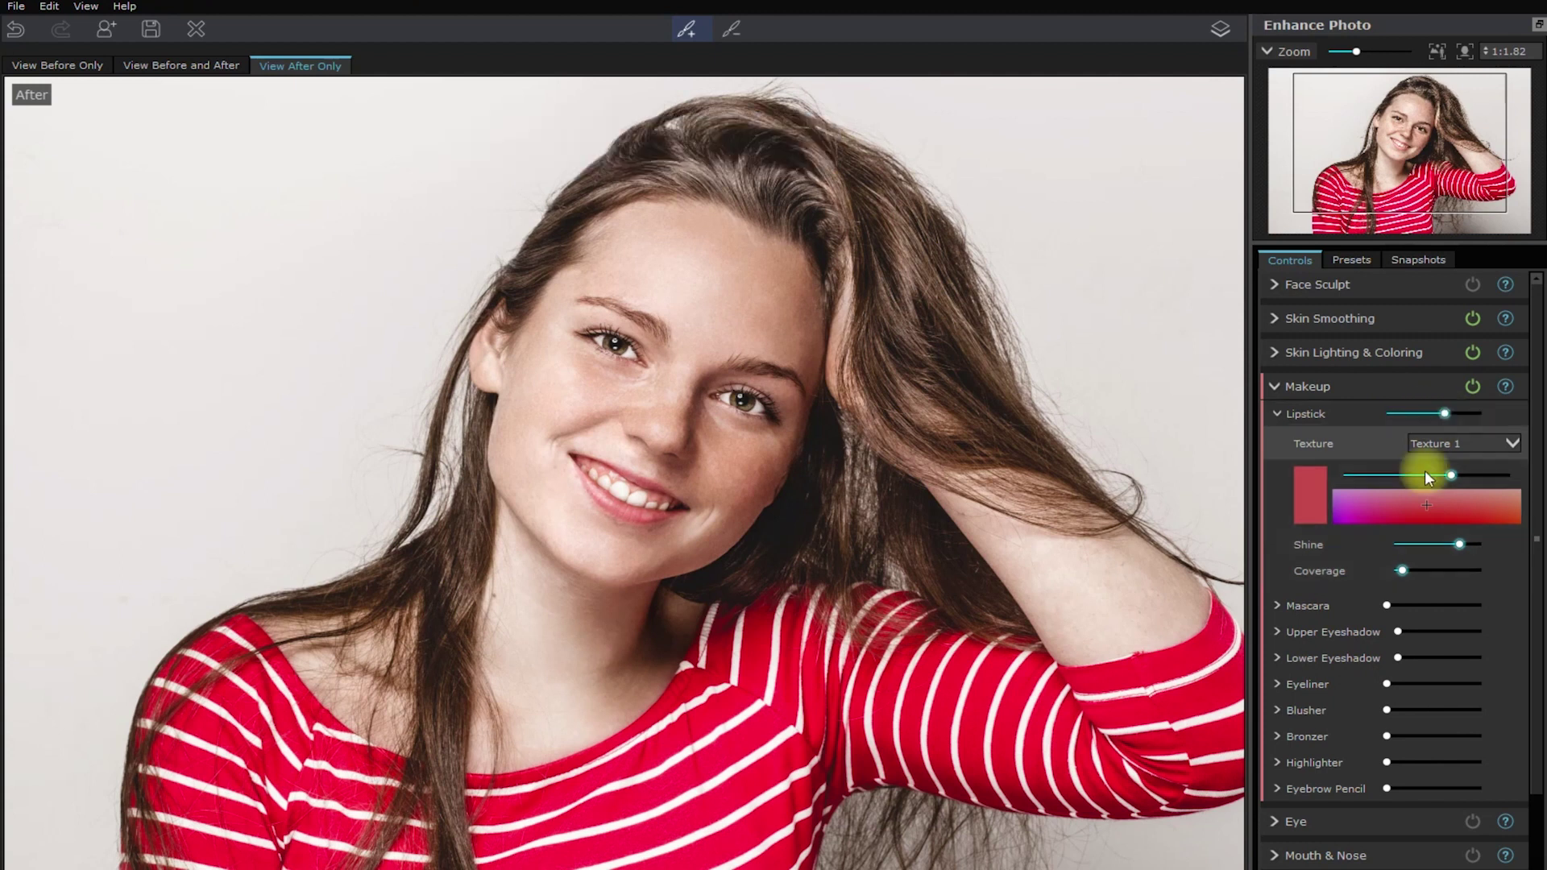
left_click_drag(1423, 503, 1462, 515)
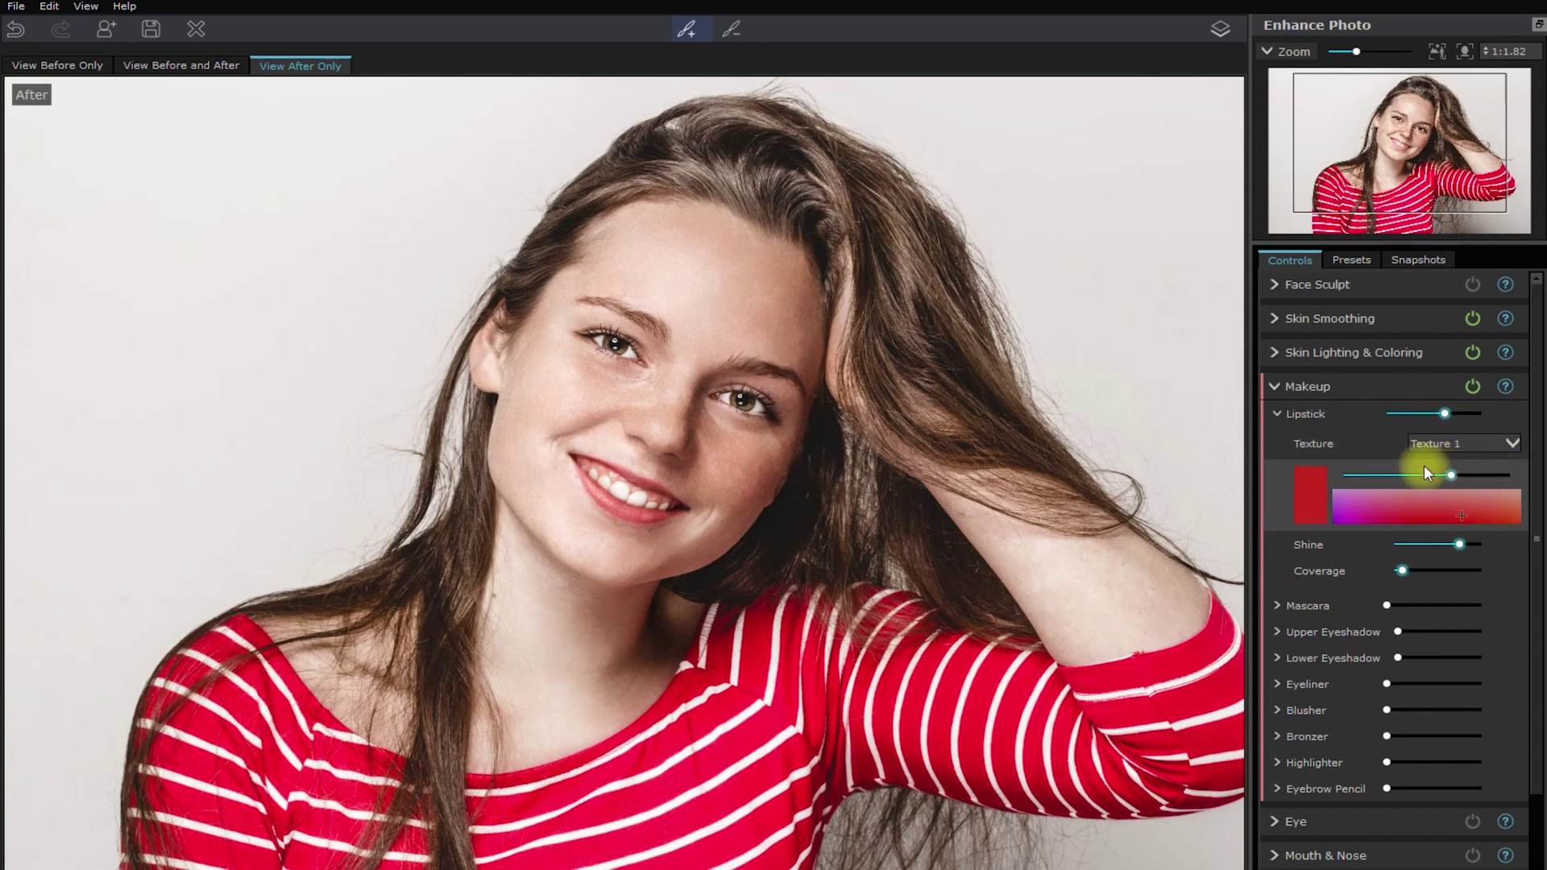
Add mascara and a red upper eyeshadow after trying purple.
left_click_drag(1385, 607, 1415, 635)
left_click(1362, 766)
left_click(1451, 753)
left_click(1351, 630)
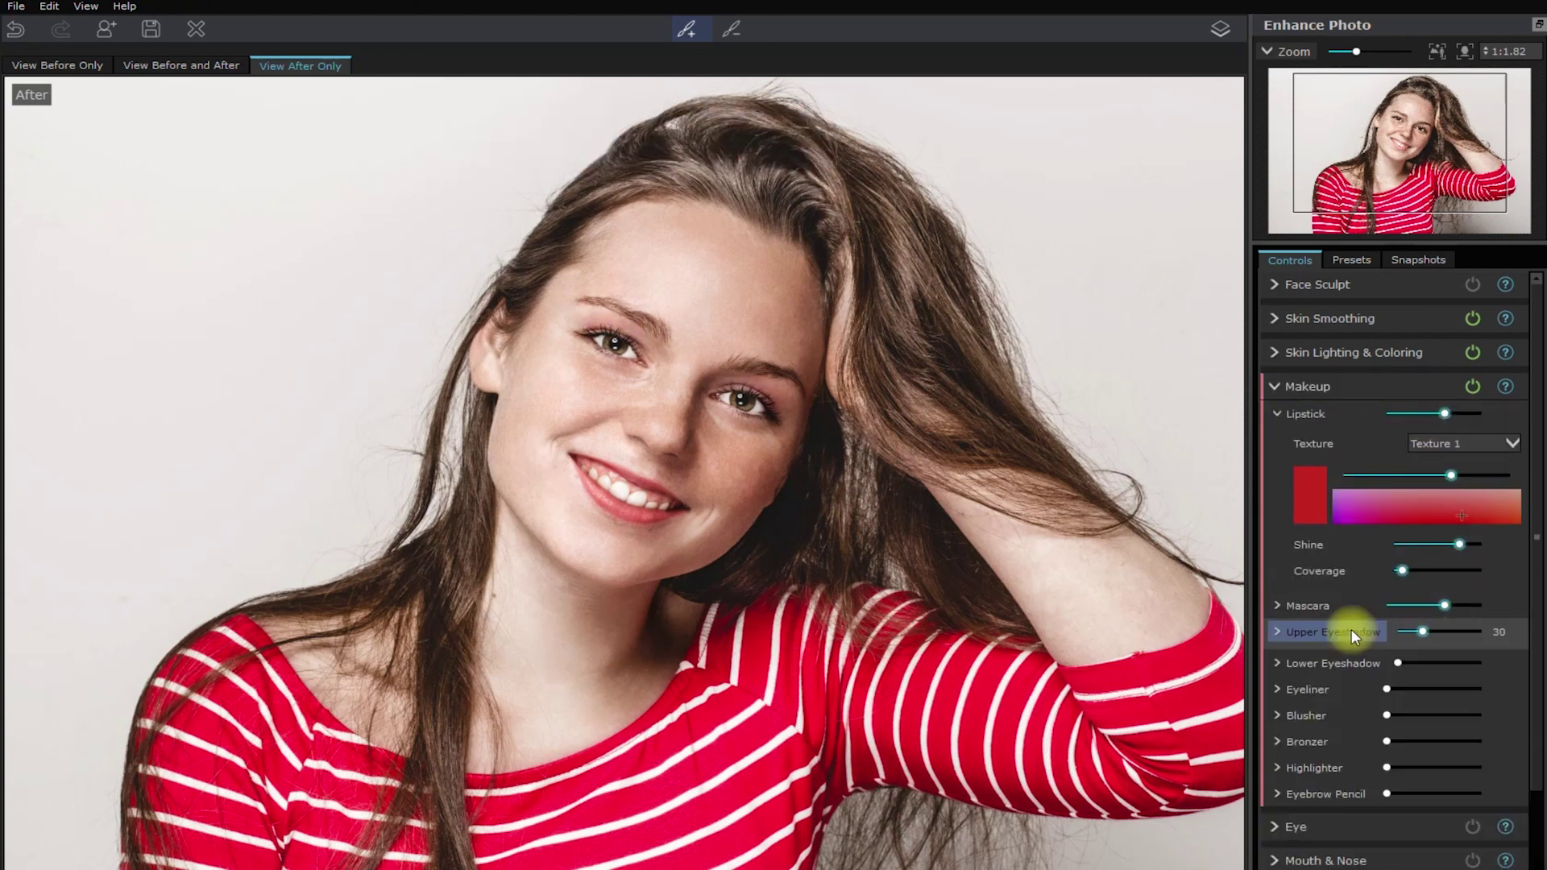
left_click(1333, 659)
left_click(1334, 657)
Add blusher with a chosen colour and Oval face shape at a lowered strength.
left_click(1305, 545)
left_click(1391, 627)
left_click(1462, 573)
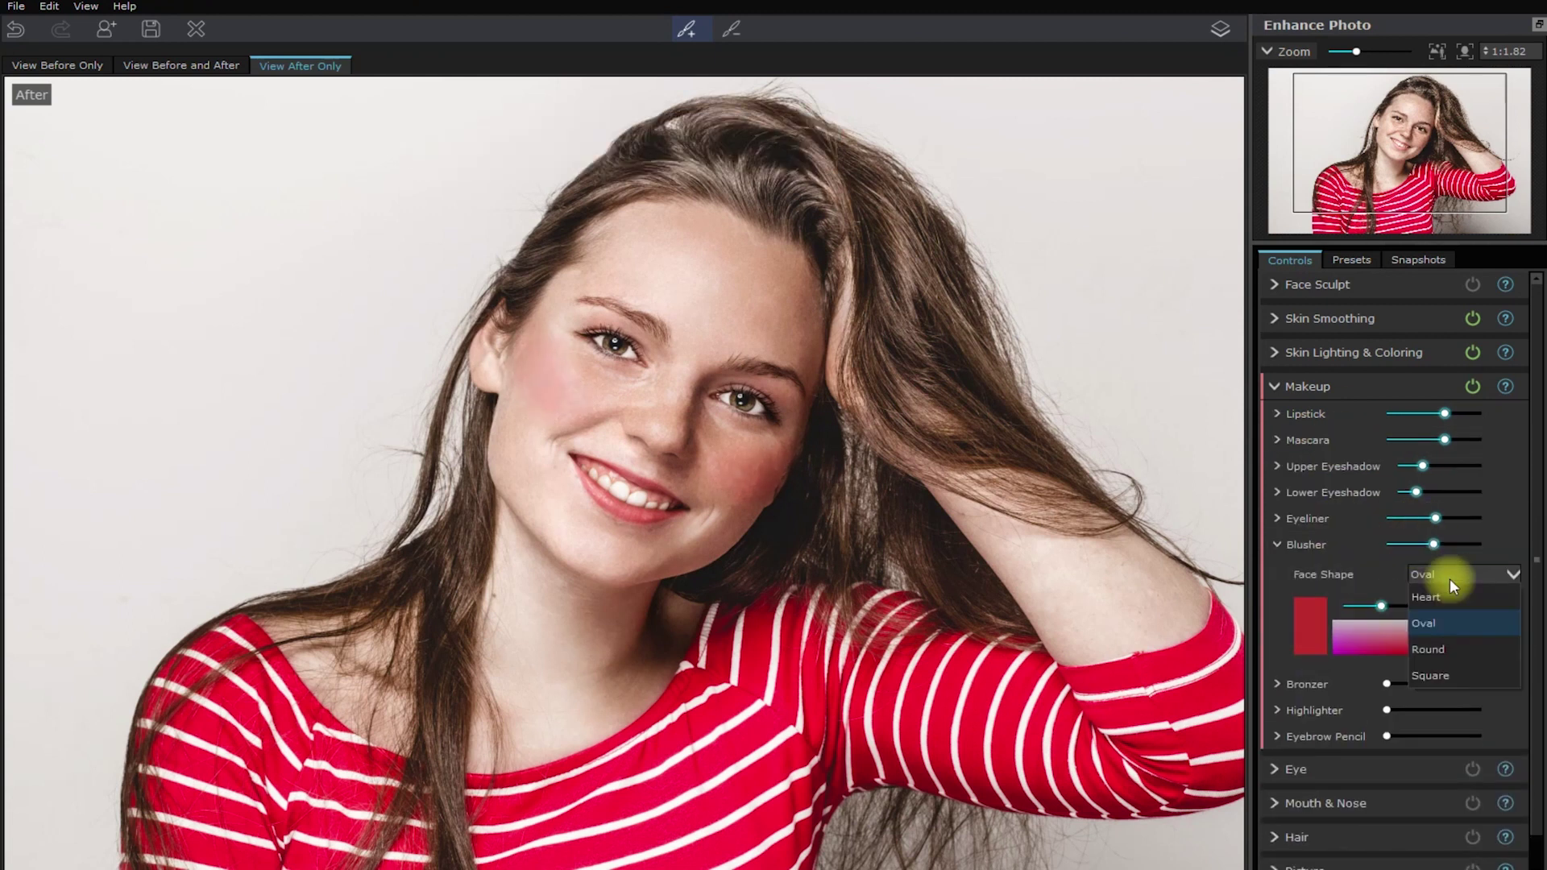
left_click(1443, 597)
left_click(1370, 609)
left_click_drag(1434, 545, 1415, 537)
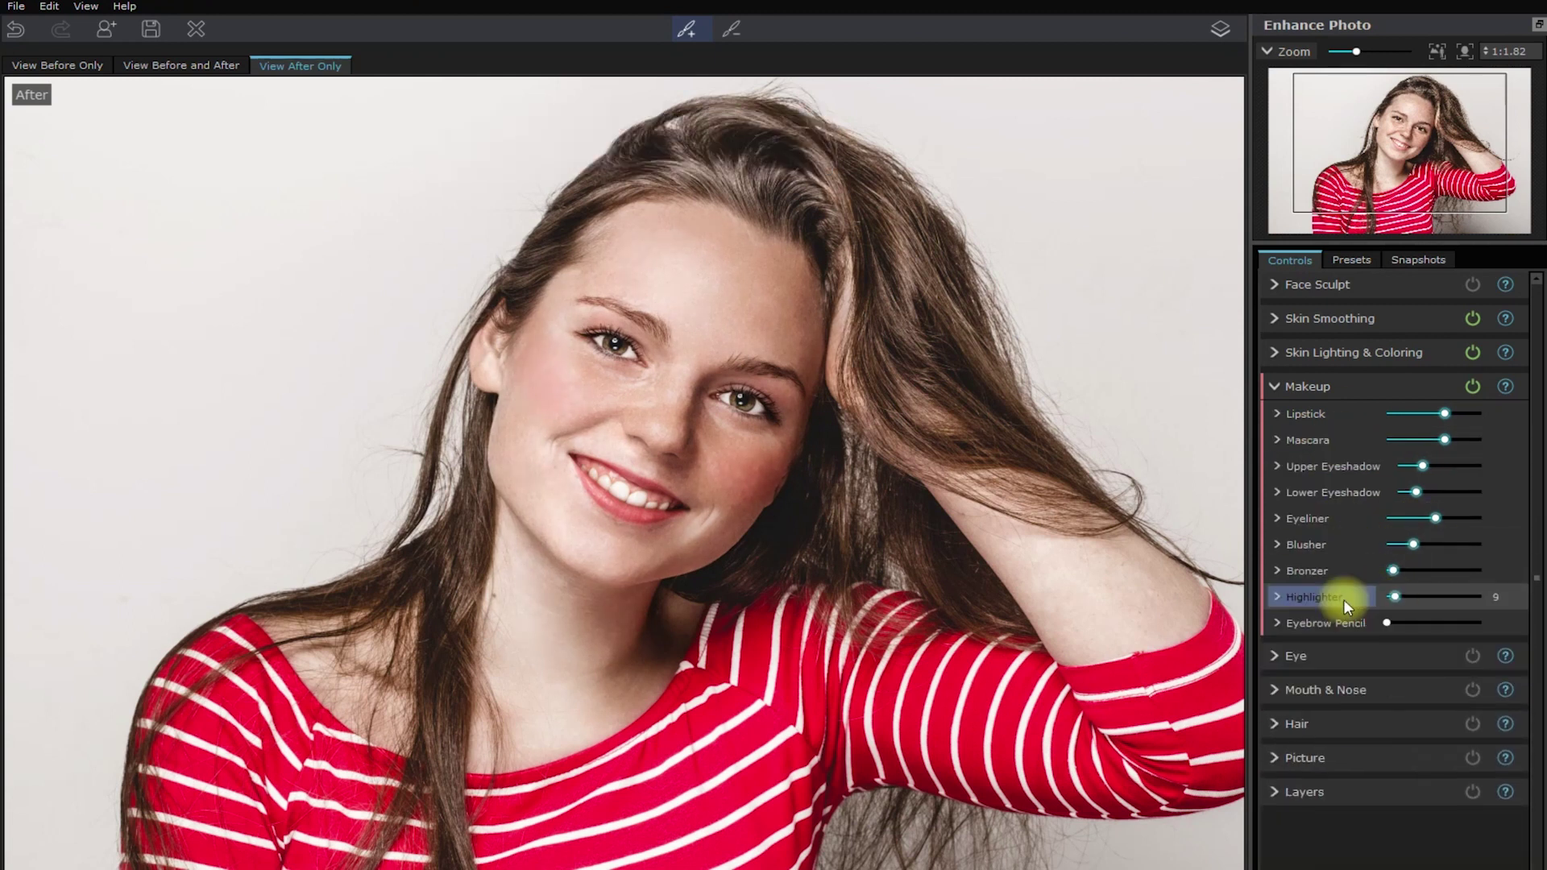
Compare the portrait with makeup off and on twice, leaving makeup enabled.
left_click(1471, 387)
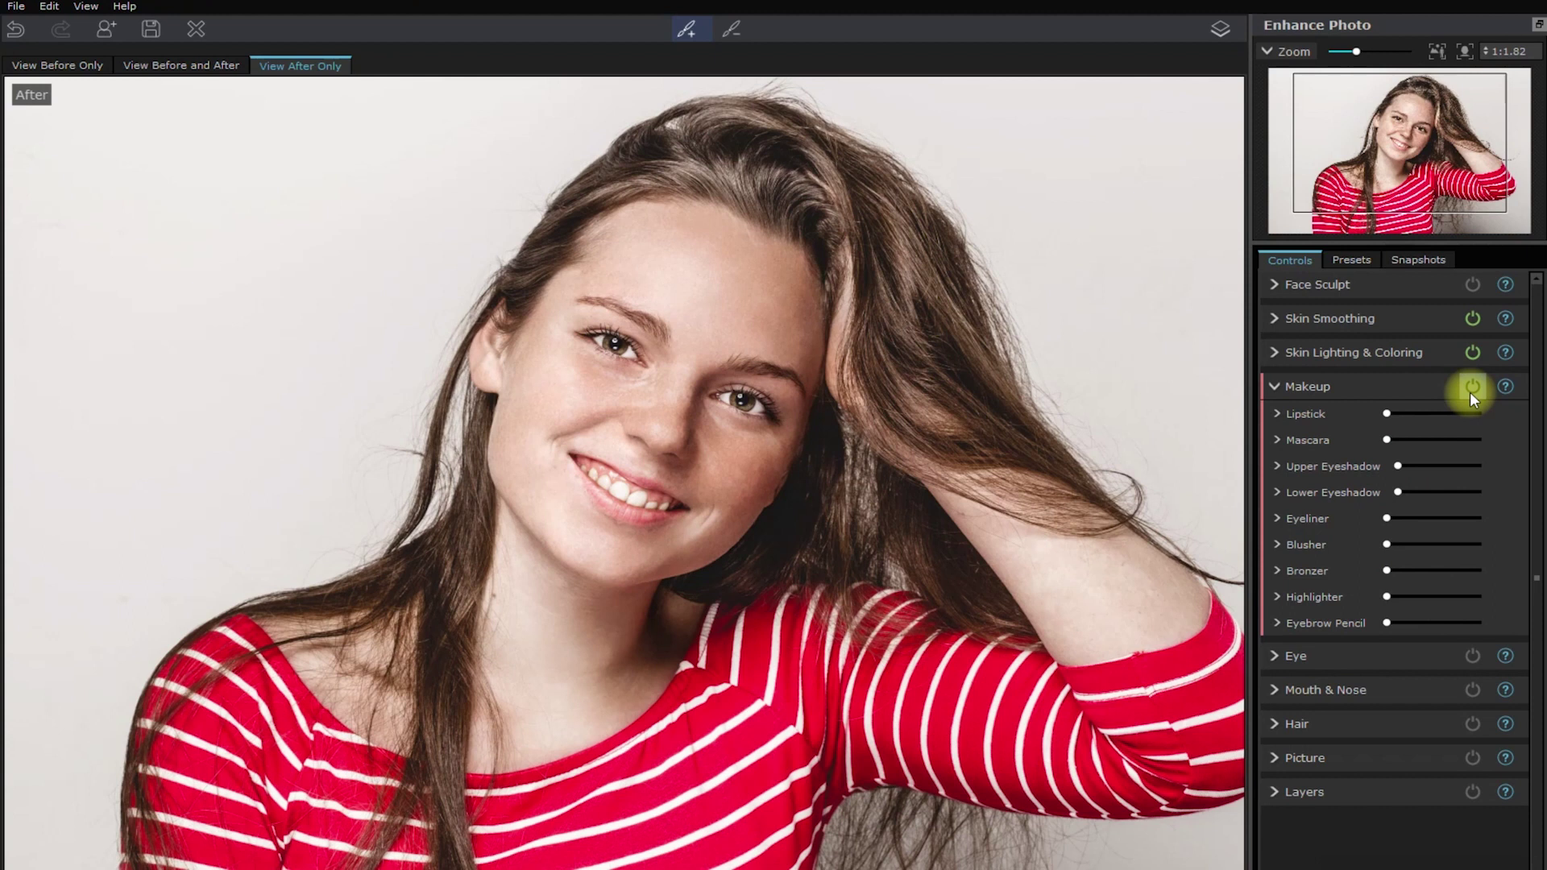
left_click(1472, 388)
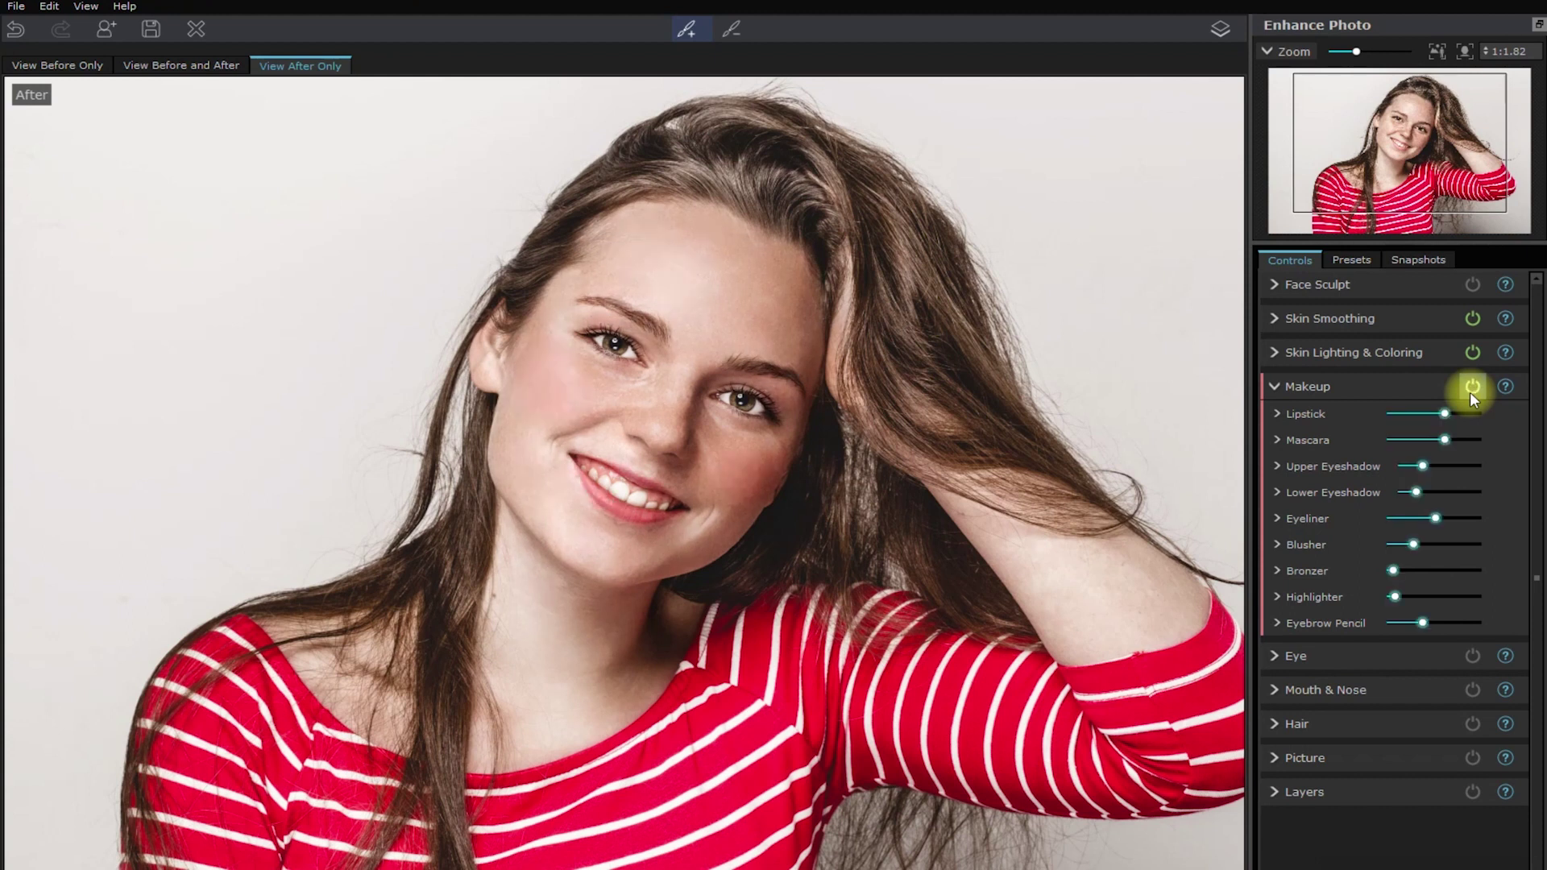
left_click(1471, 390)
left_click(1471, 390)
left_click(1404, 389)
left_click(1410, 423)
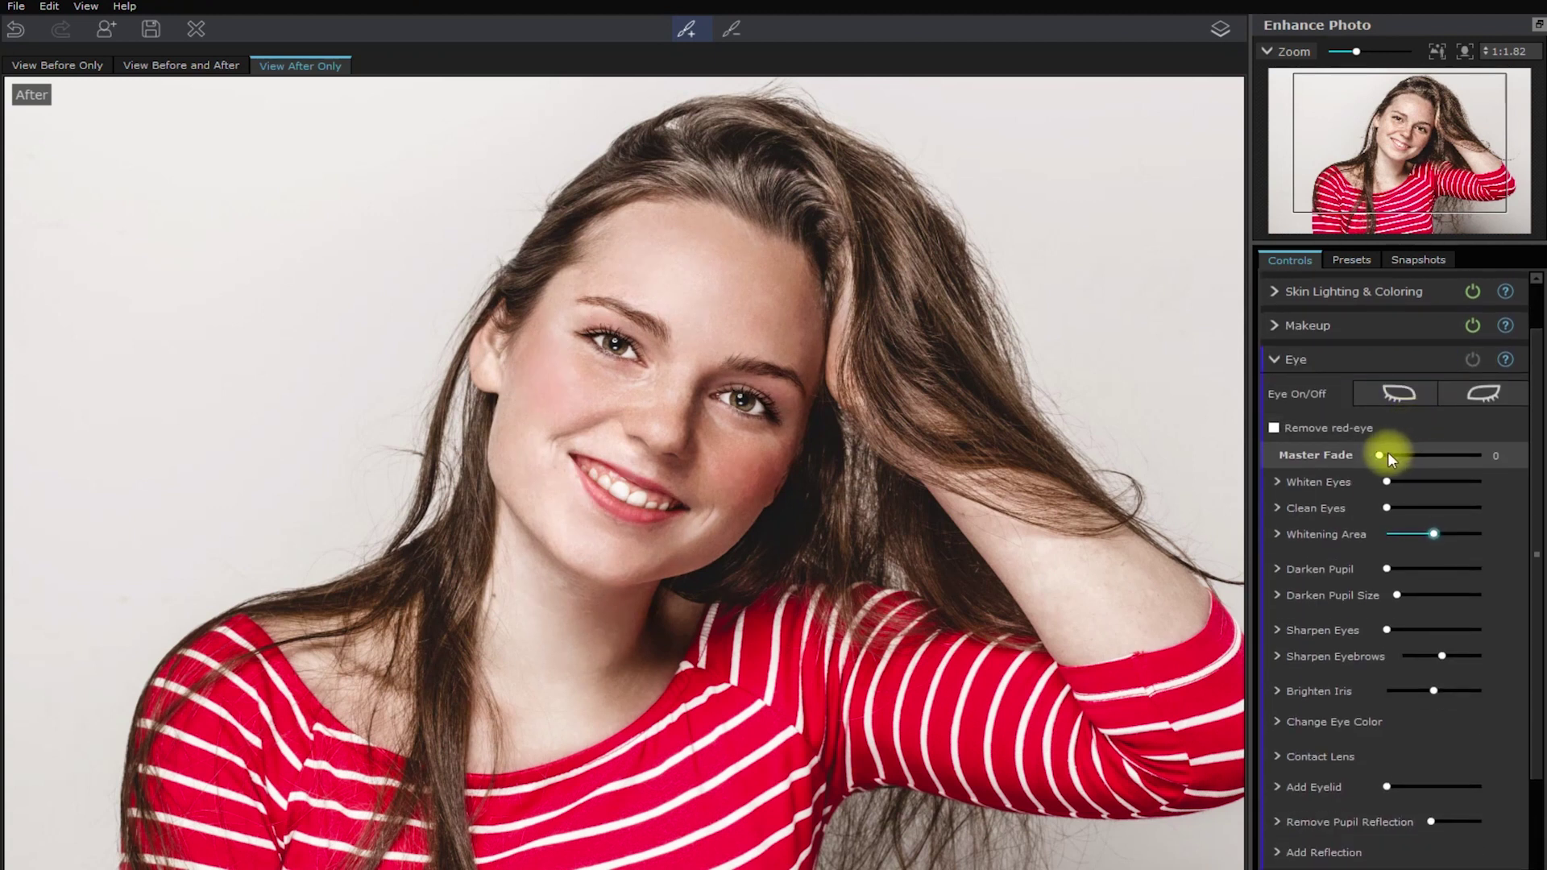
Set Eye Master Fade to 80, comparing the eyes with enhancements off and on up close.
left_click_drag(1380, 455, 1459, 468)
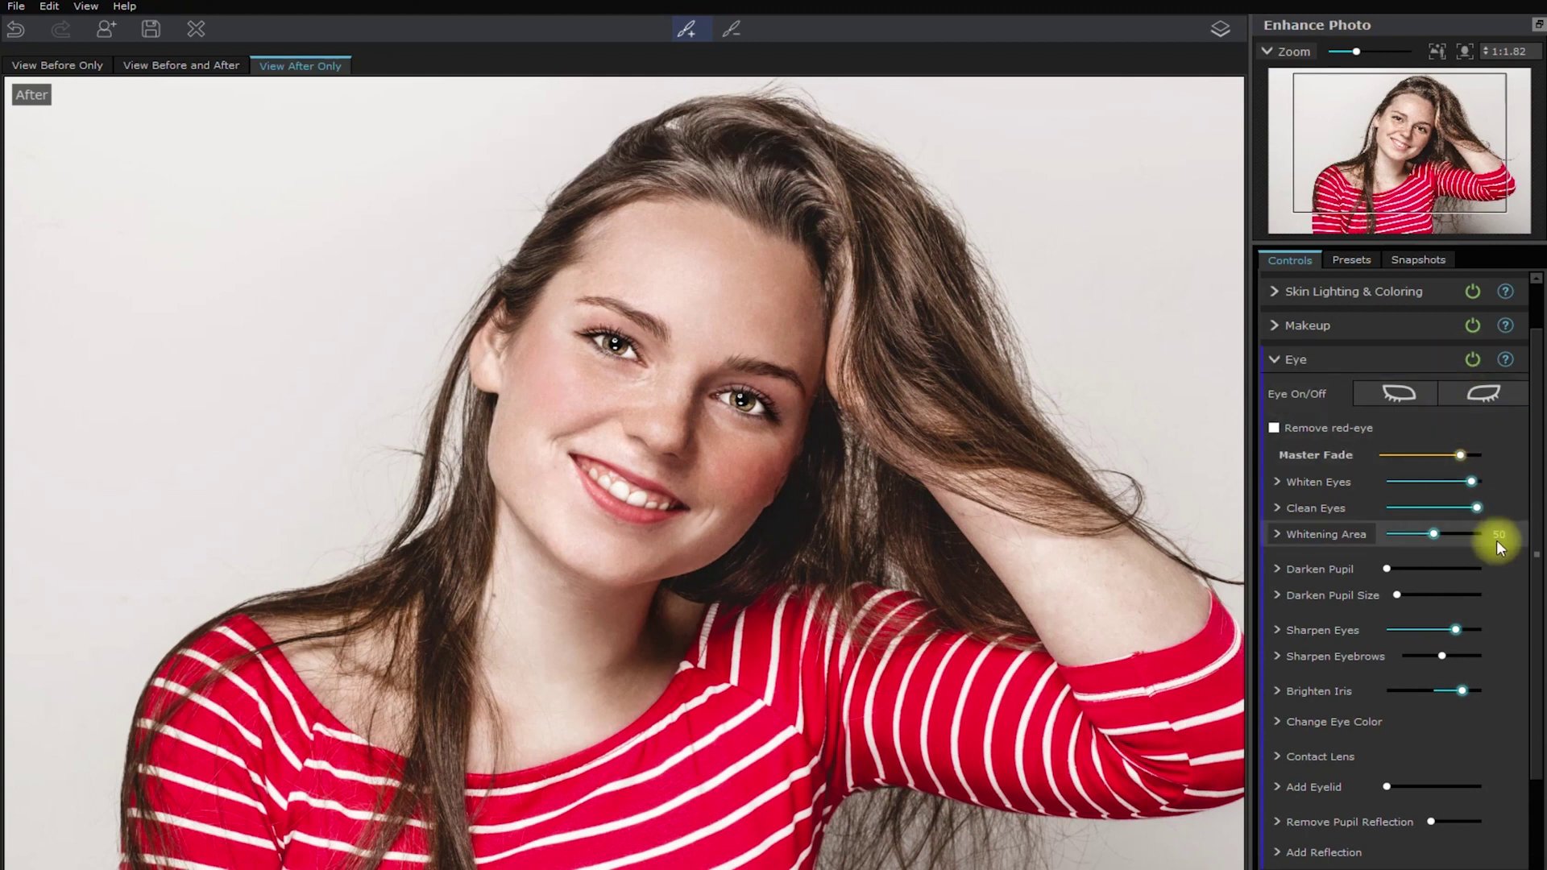
left_click(1474, 360)
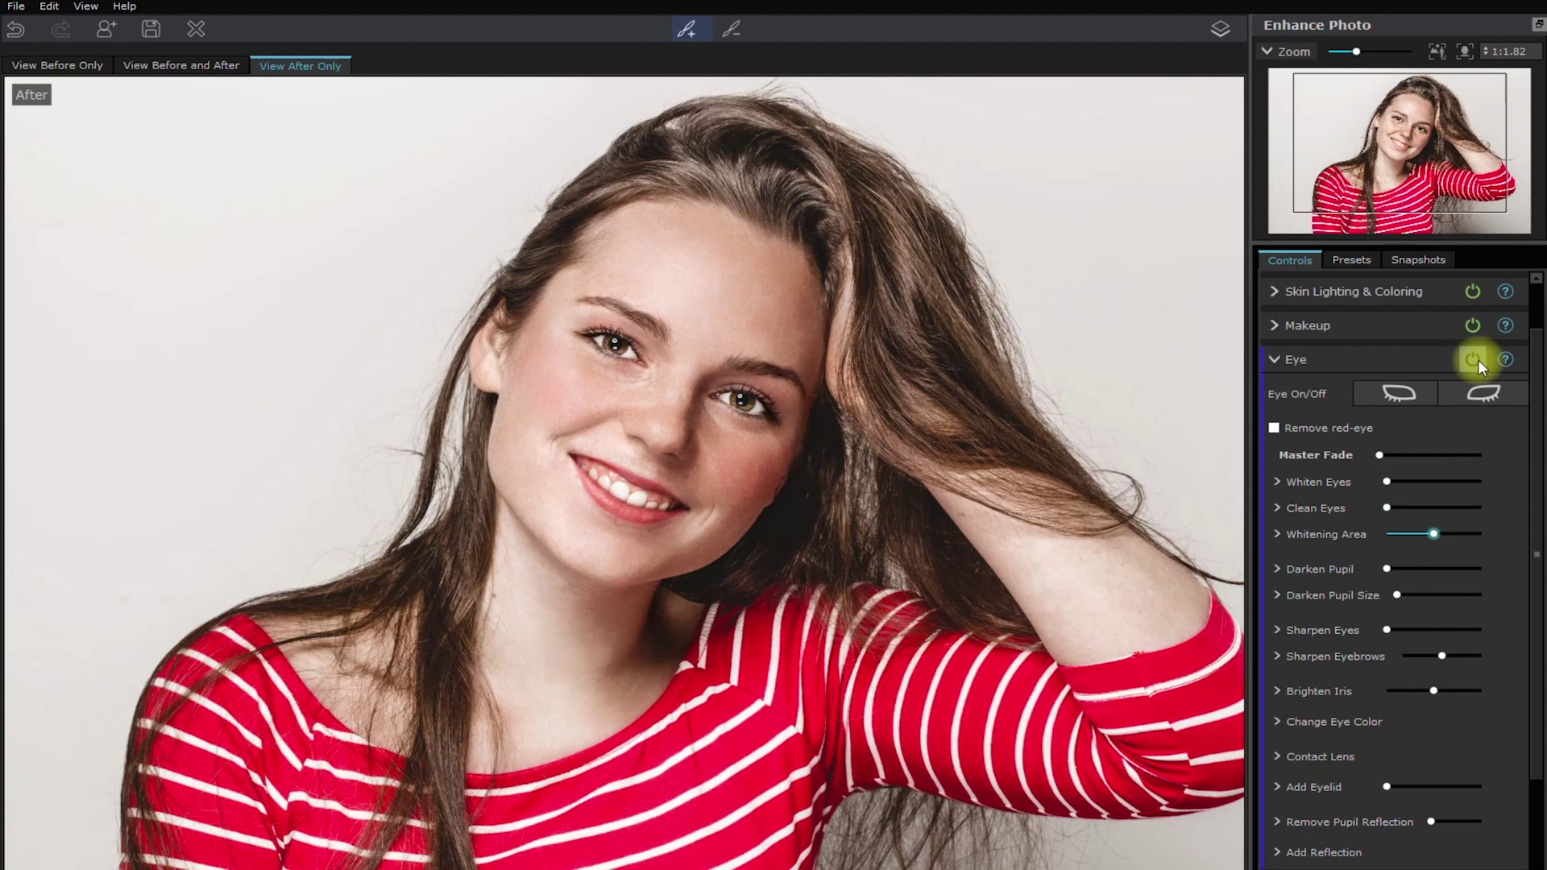
left_click(1478, 359)
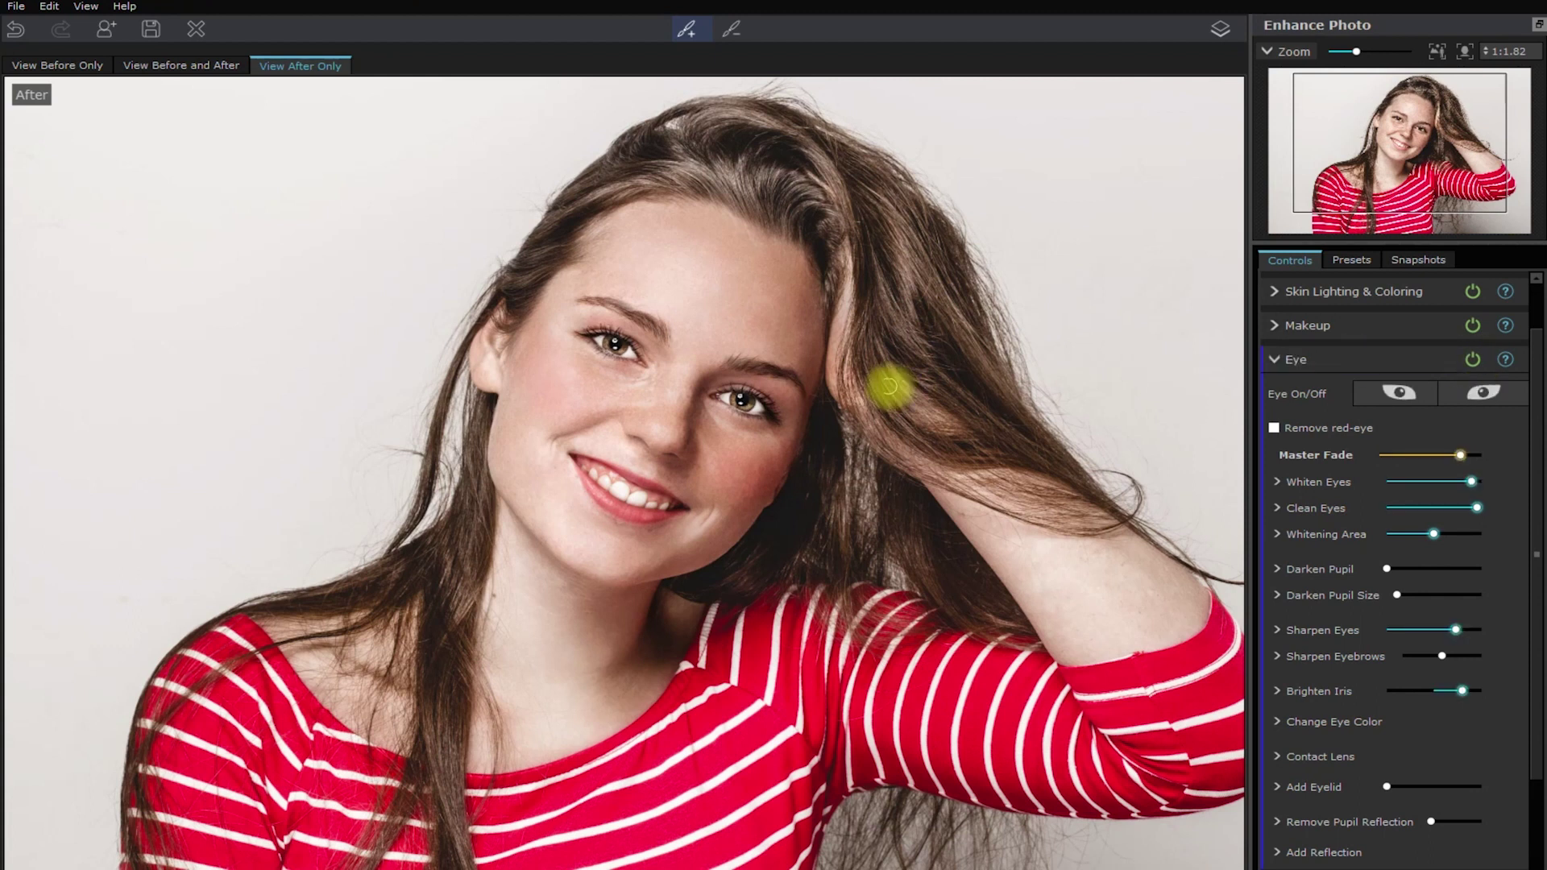
scroll(870, 387, "up", 3)
left_click_drag(926, 500, 974, 518)
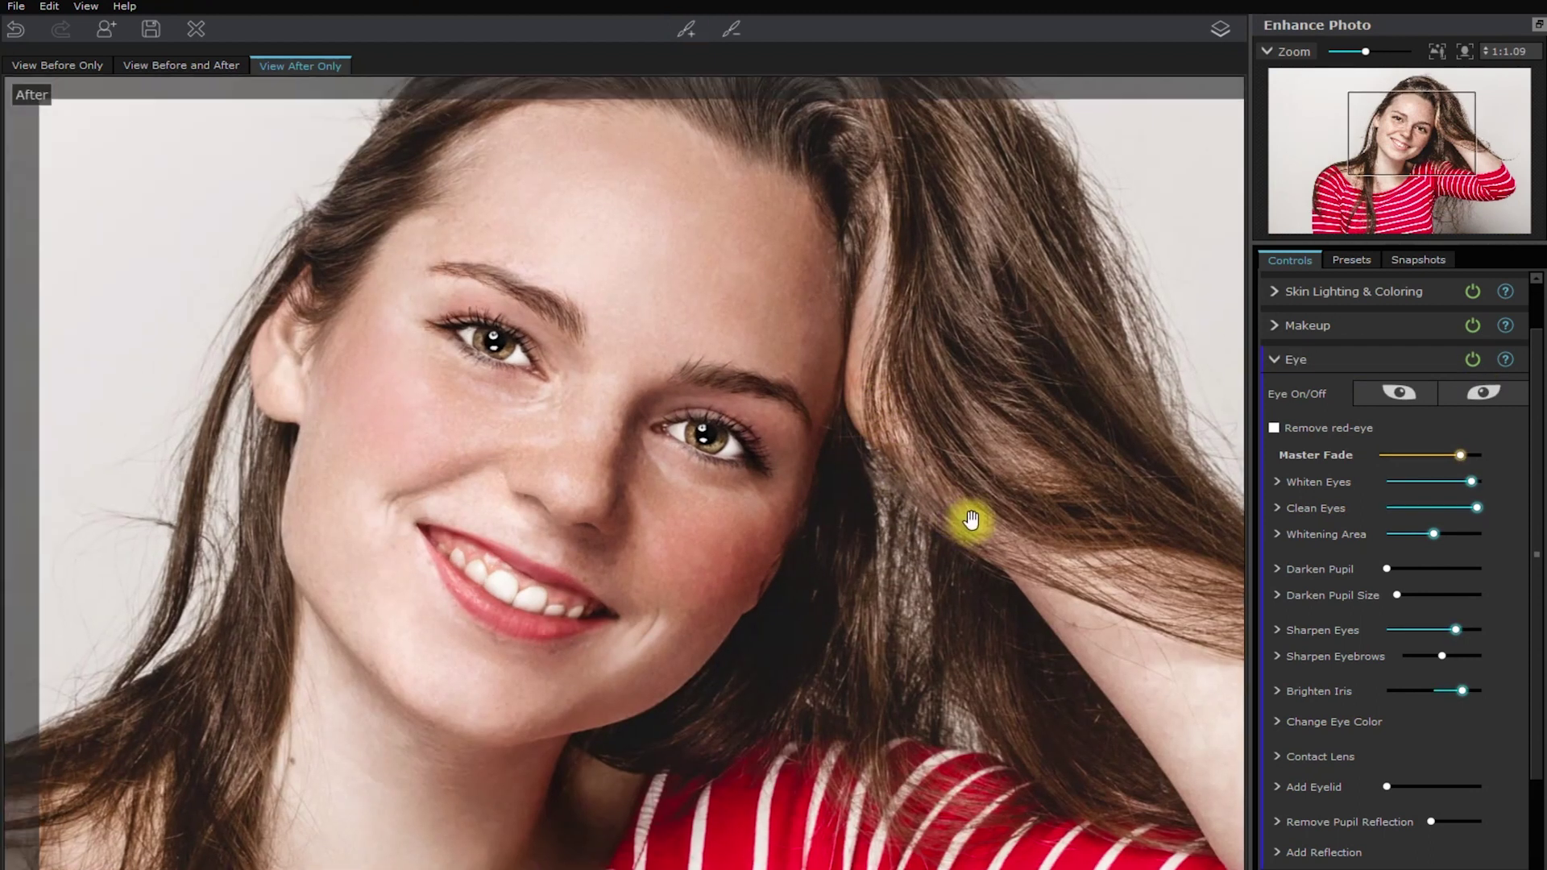
left_click(1474, 359)
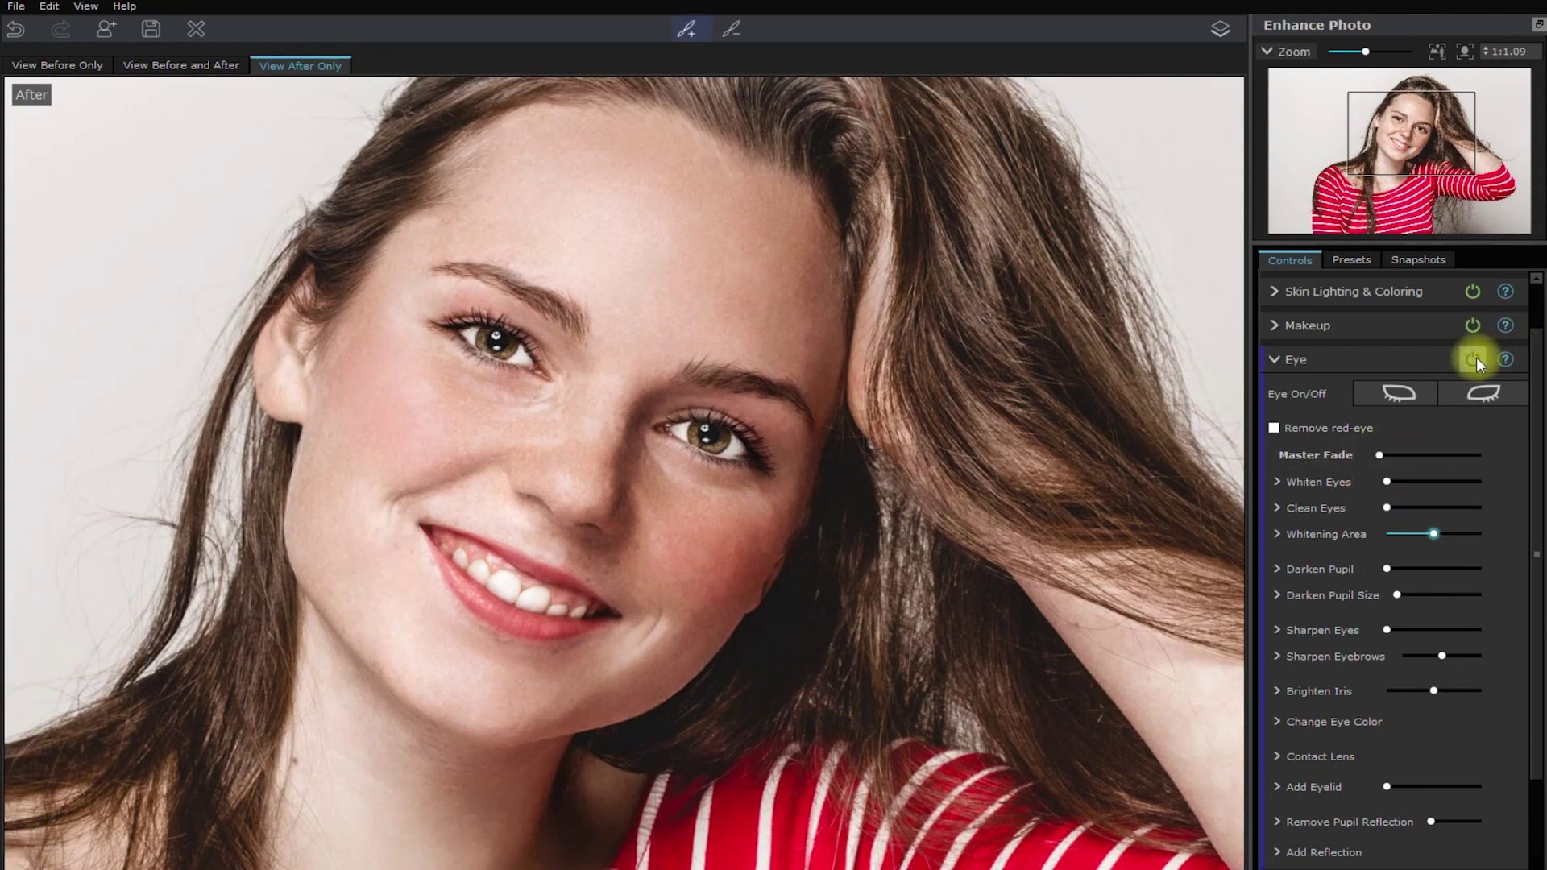
left_click(1475, 359)
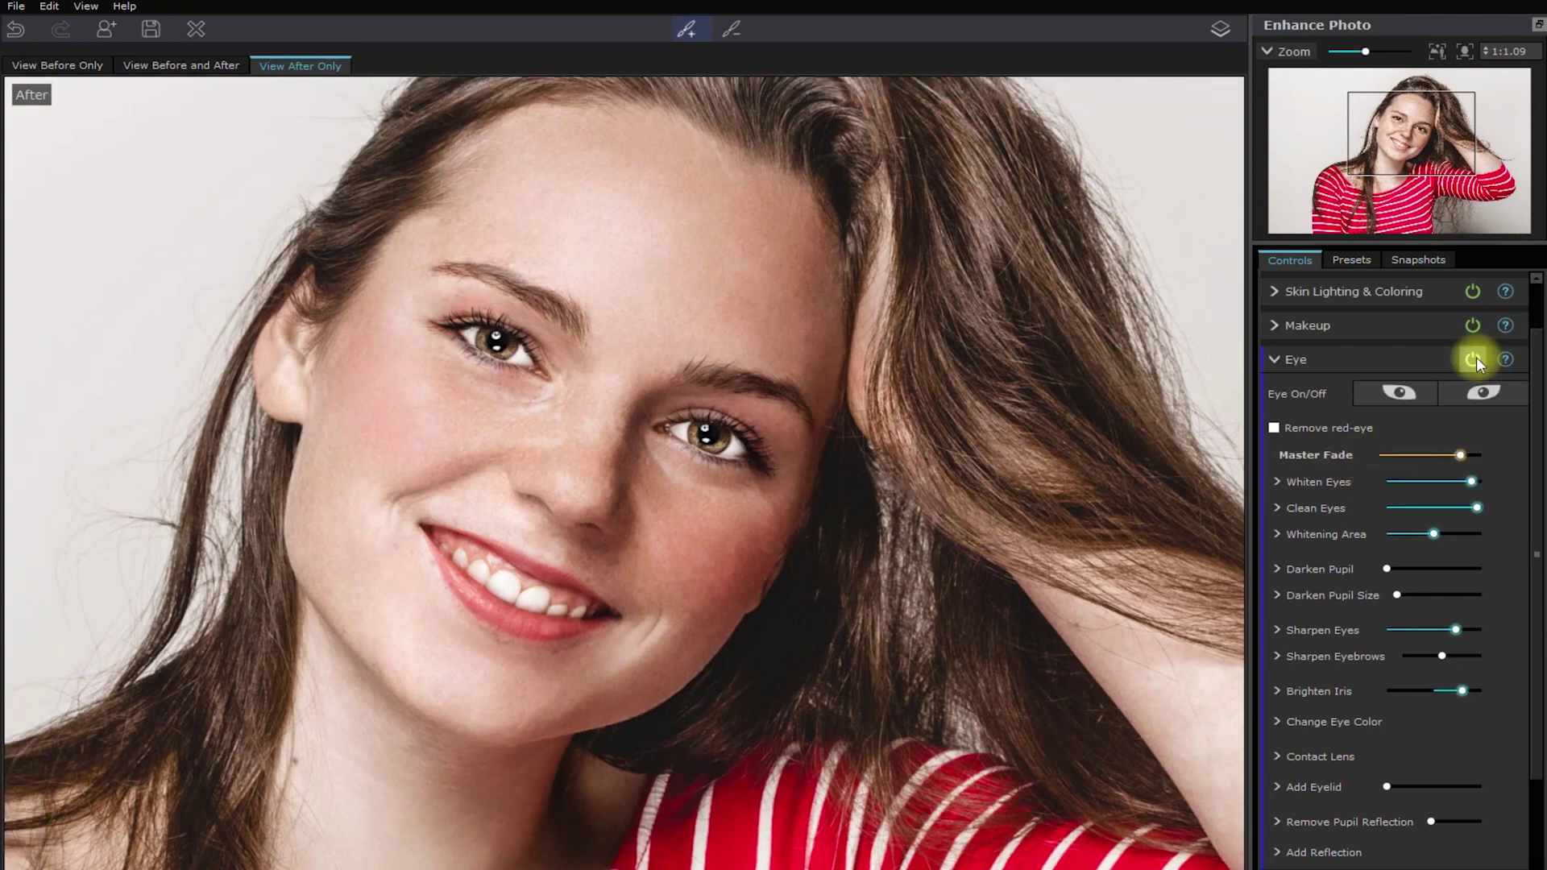
left_click(1399, 364)
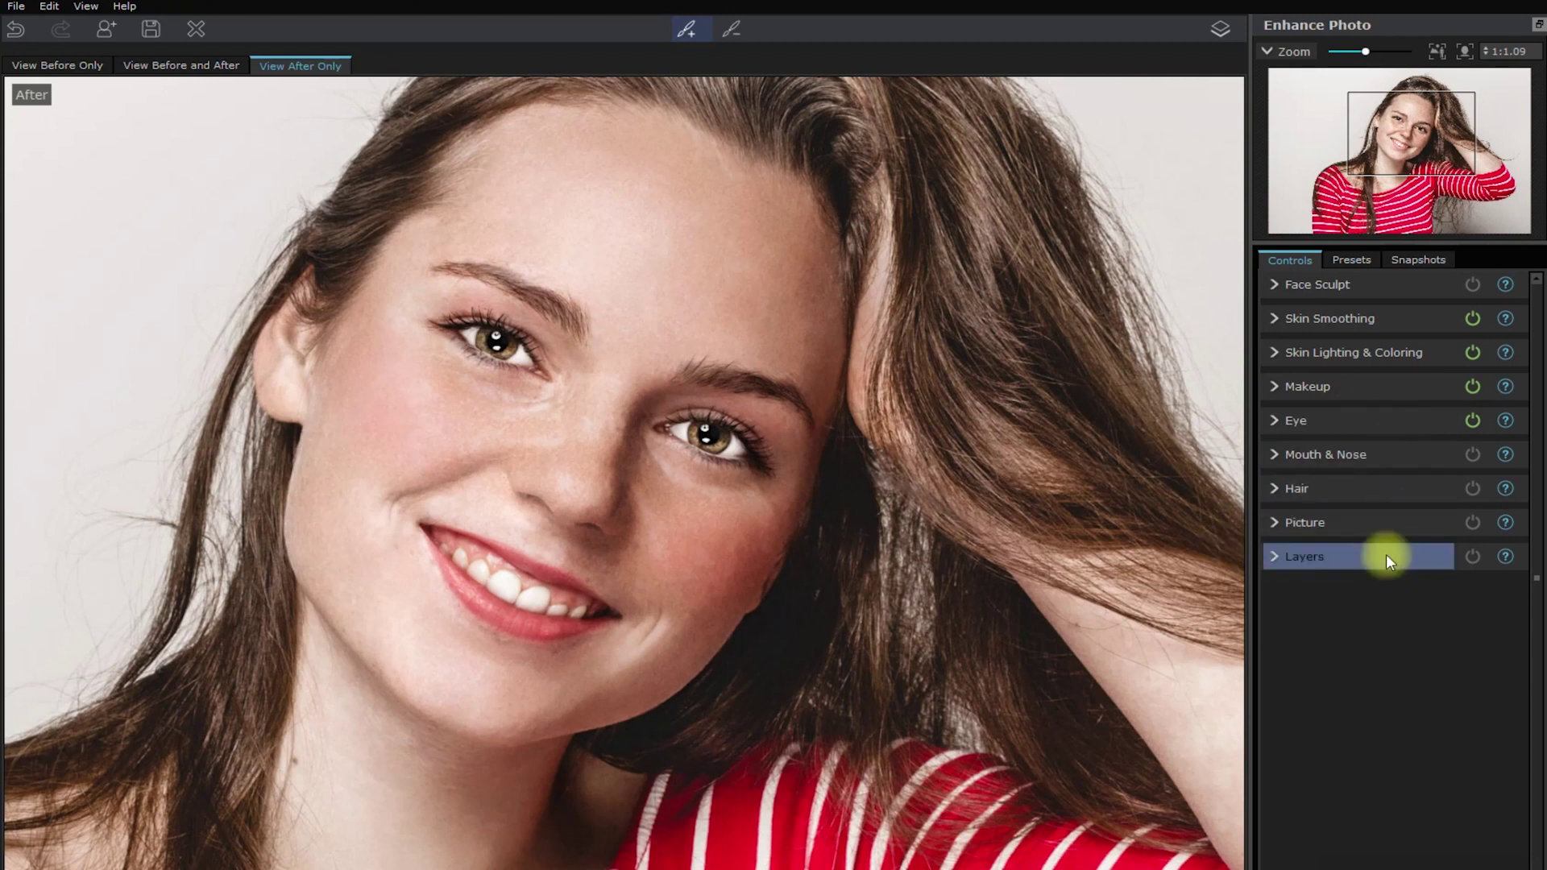
Recolour the hair Light bronze brown after trying Ash, Chocolate, Golden, Dark caramel blonde and Light brown.
left_click(1297, 488)
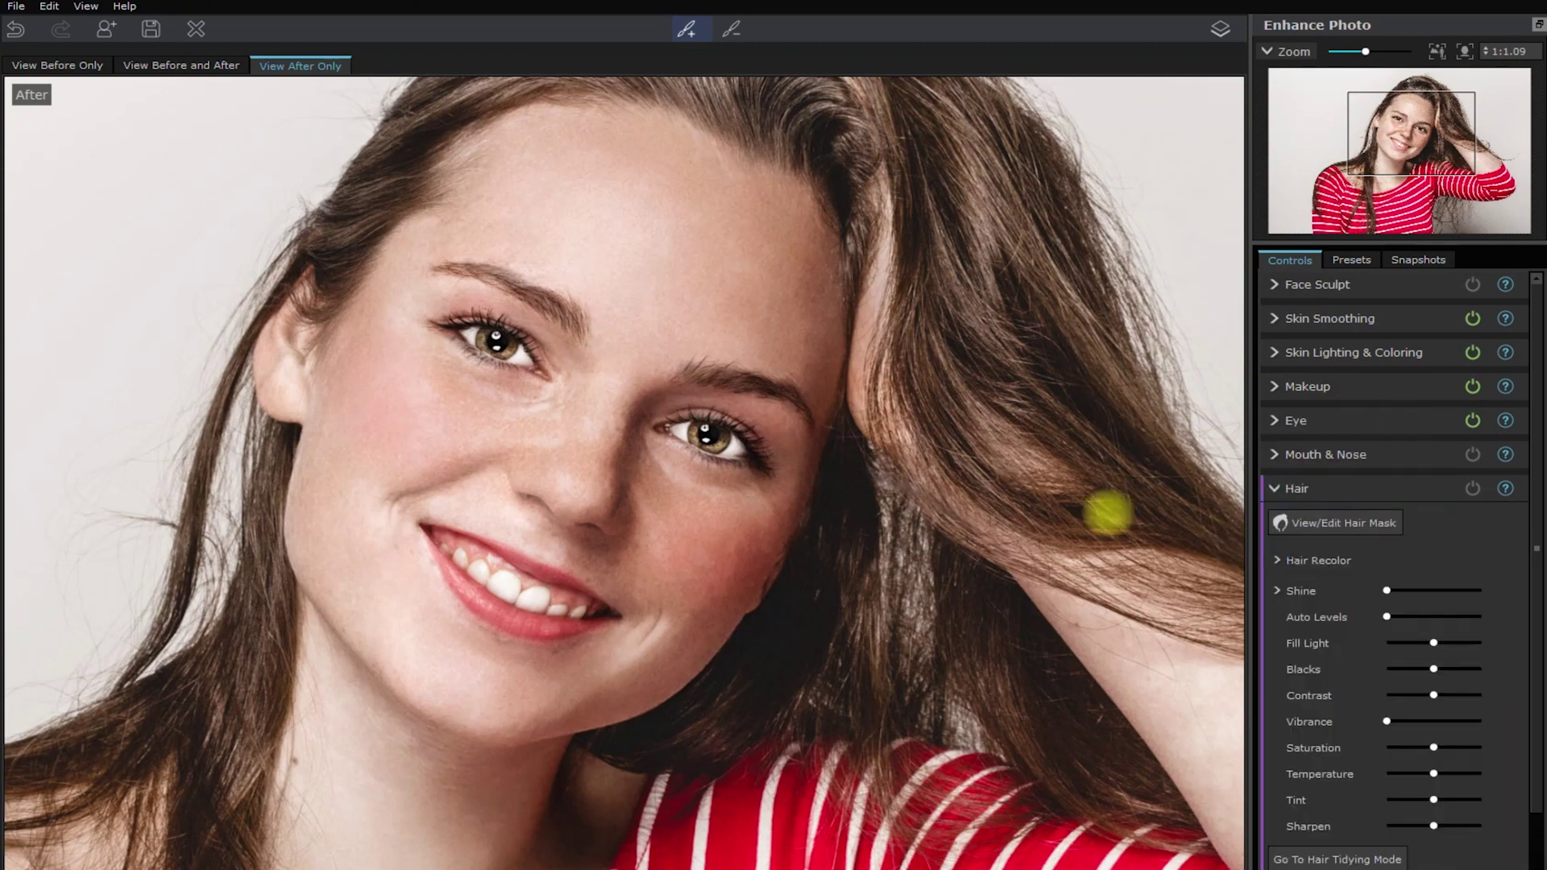
scroll(863, 504, "down", 4)
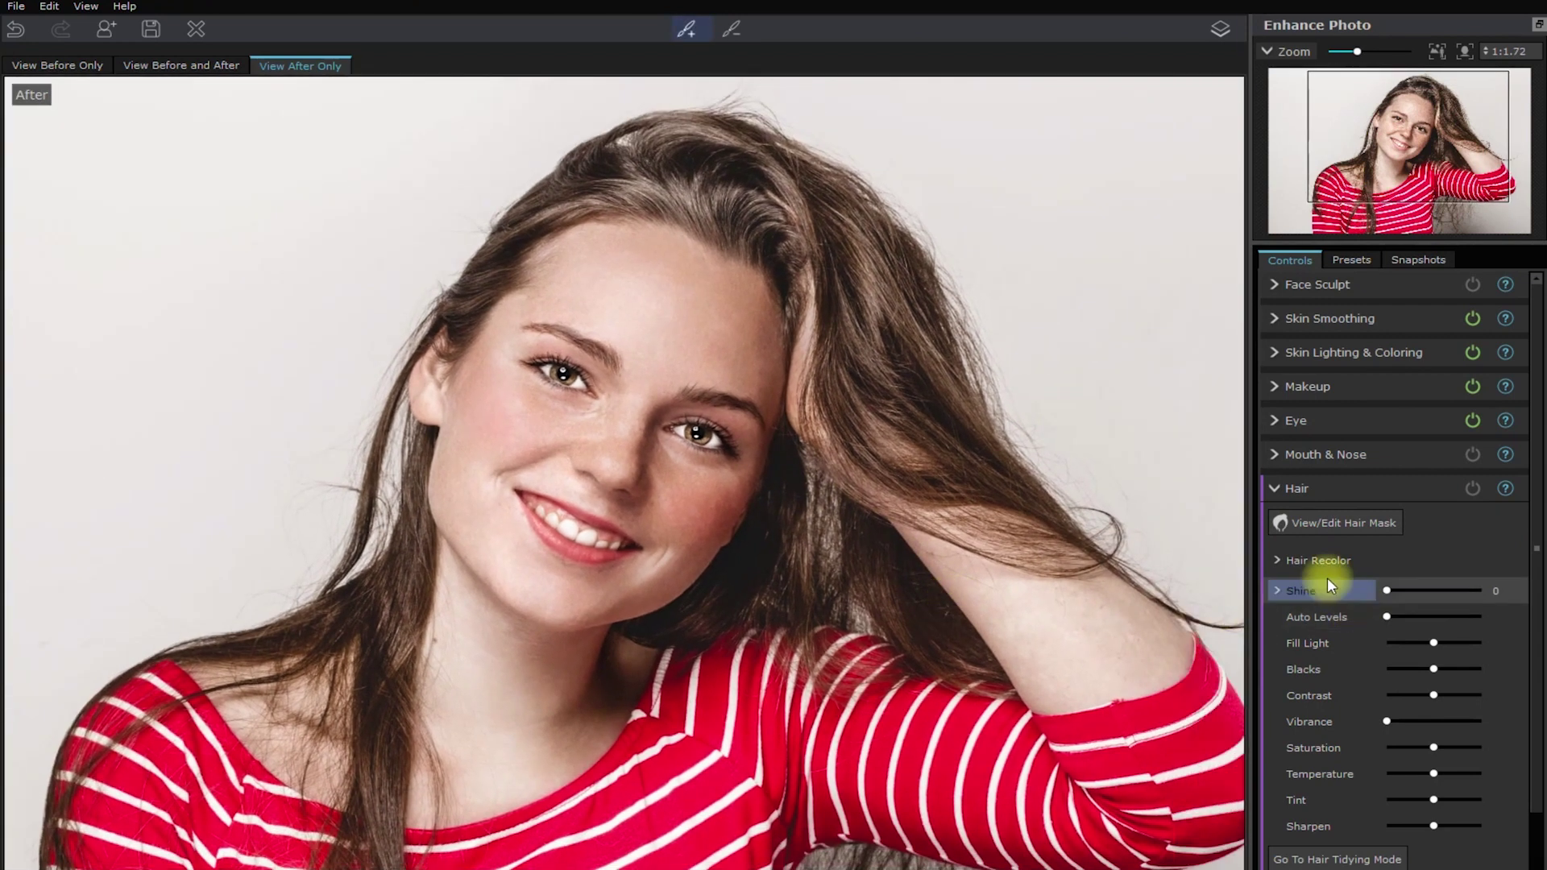
left_click(1321, 562)
left_click(1426, 372)
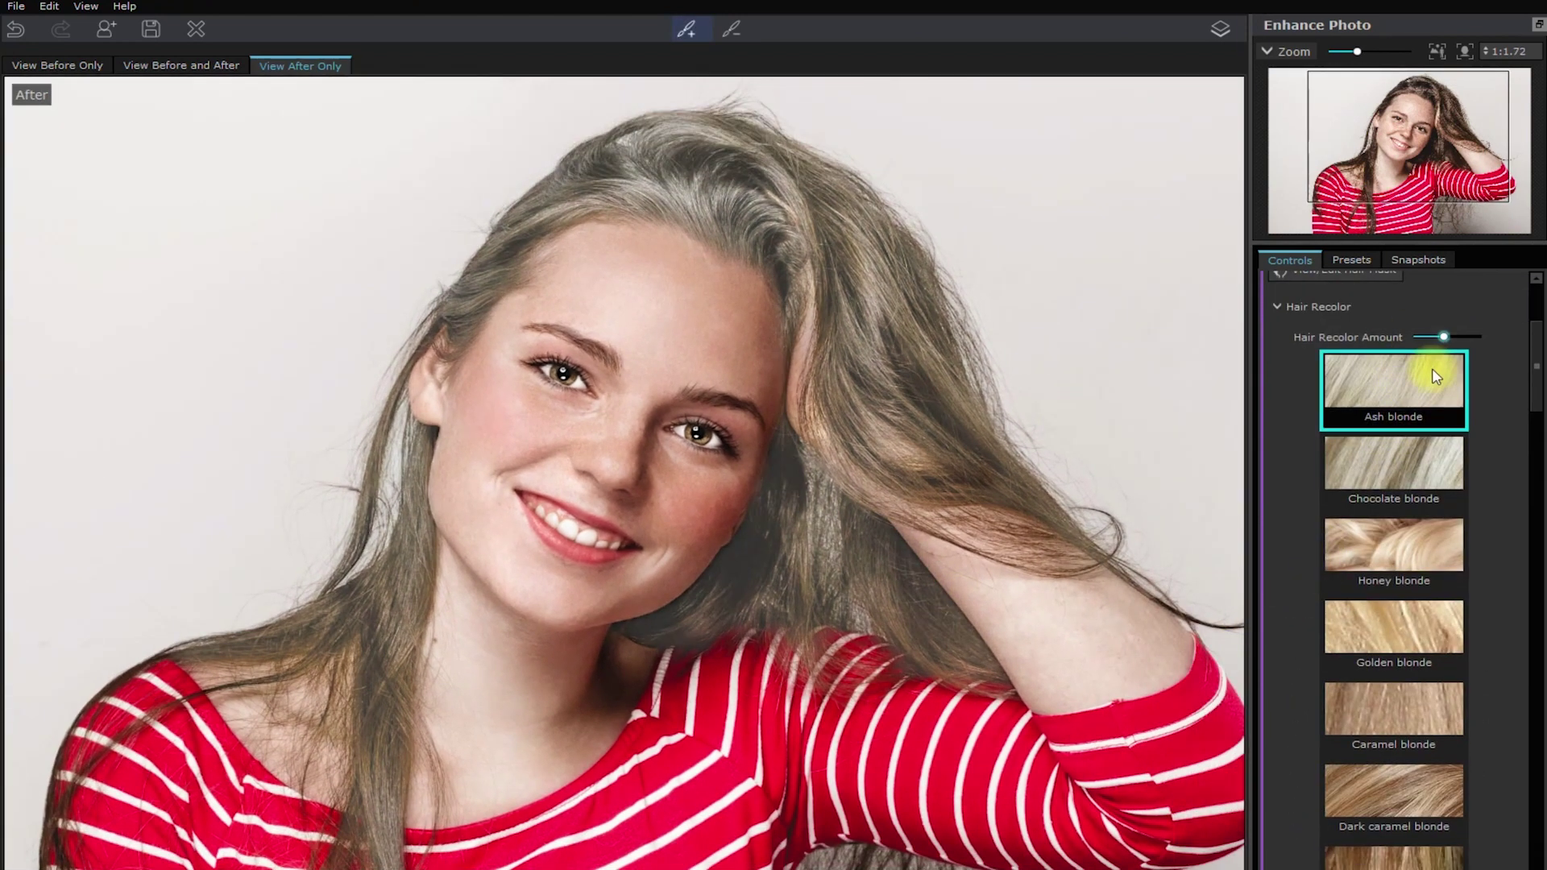
left_click(1394, 464)
left_click(1394, 660)
left_click(1394, 797)
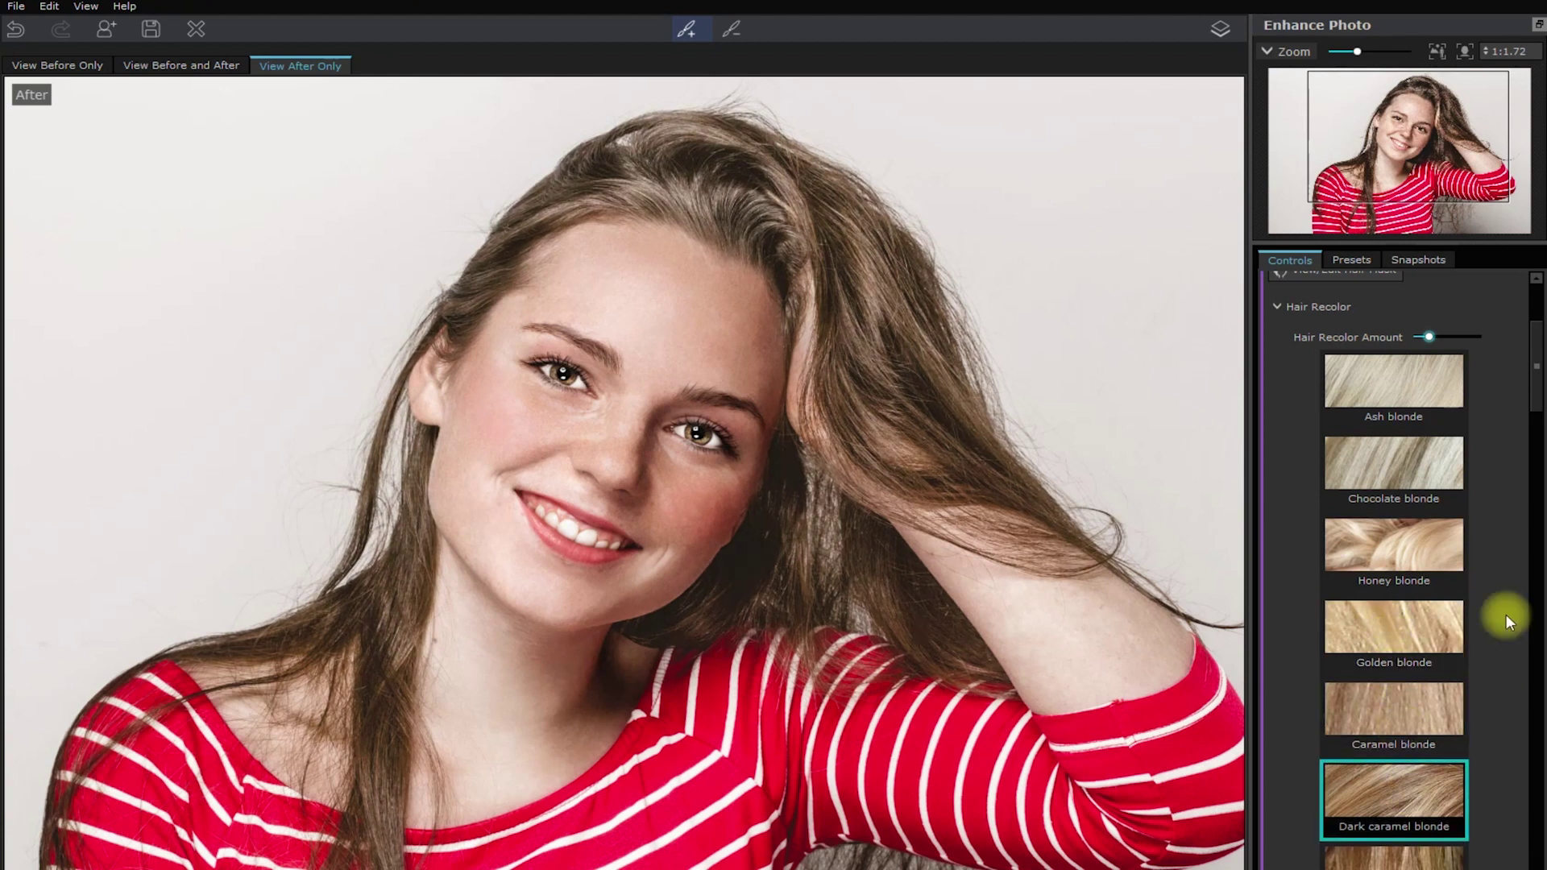
scroll(1492, 483, "down", 5)
left_click(1399, 568)
left_click(1414, 721)
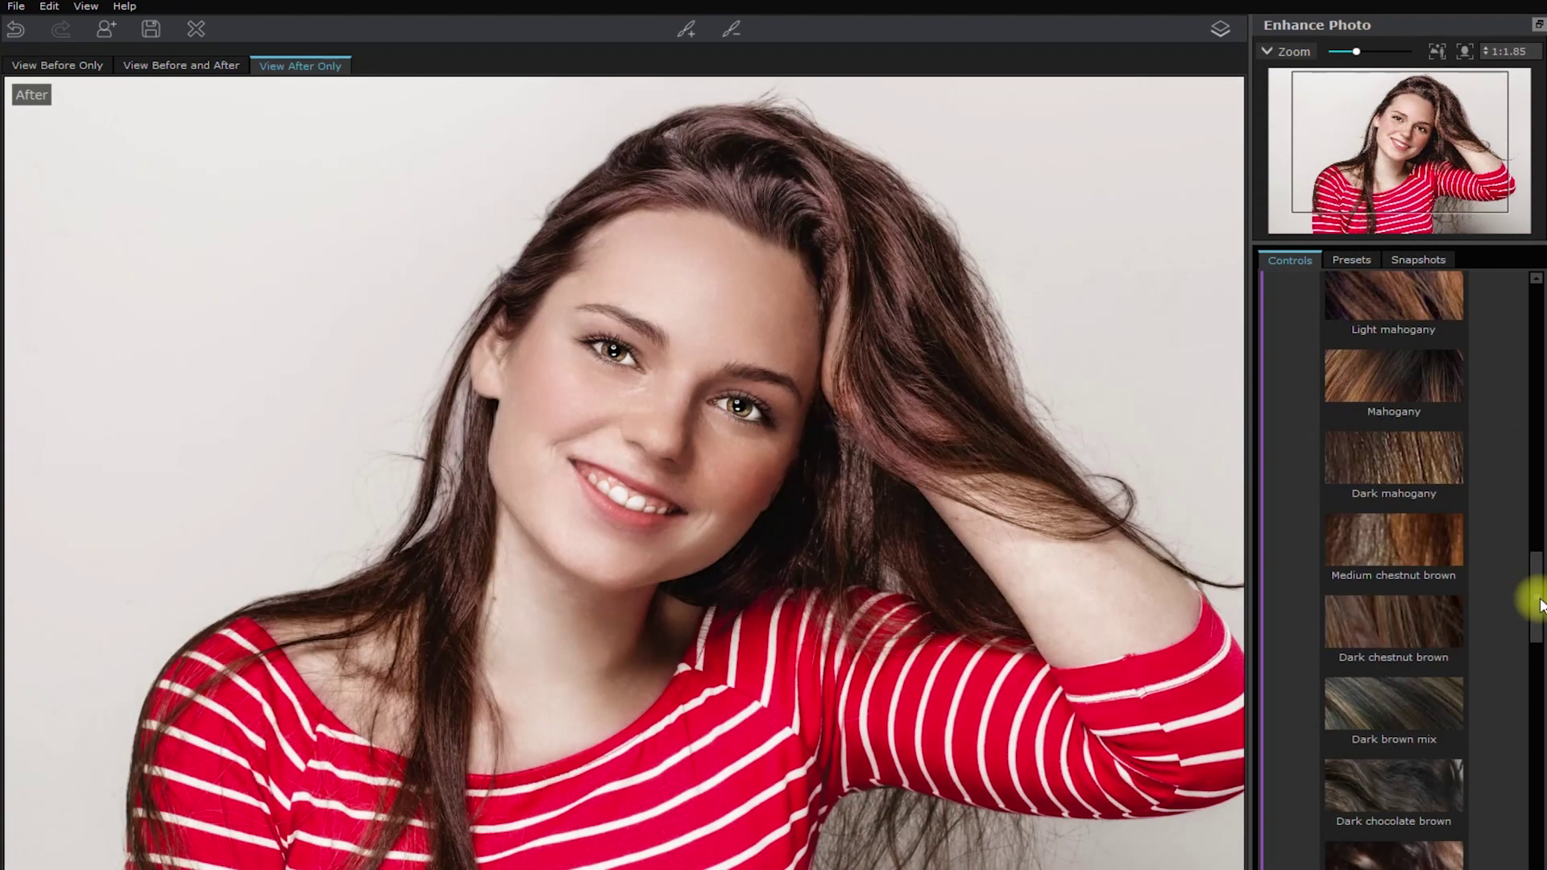
left_click_drag(1539, 605, 1536, 673)
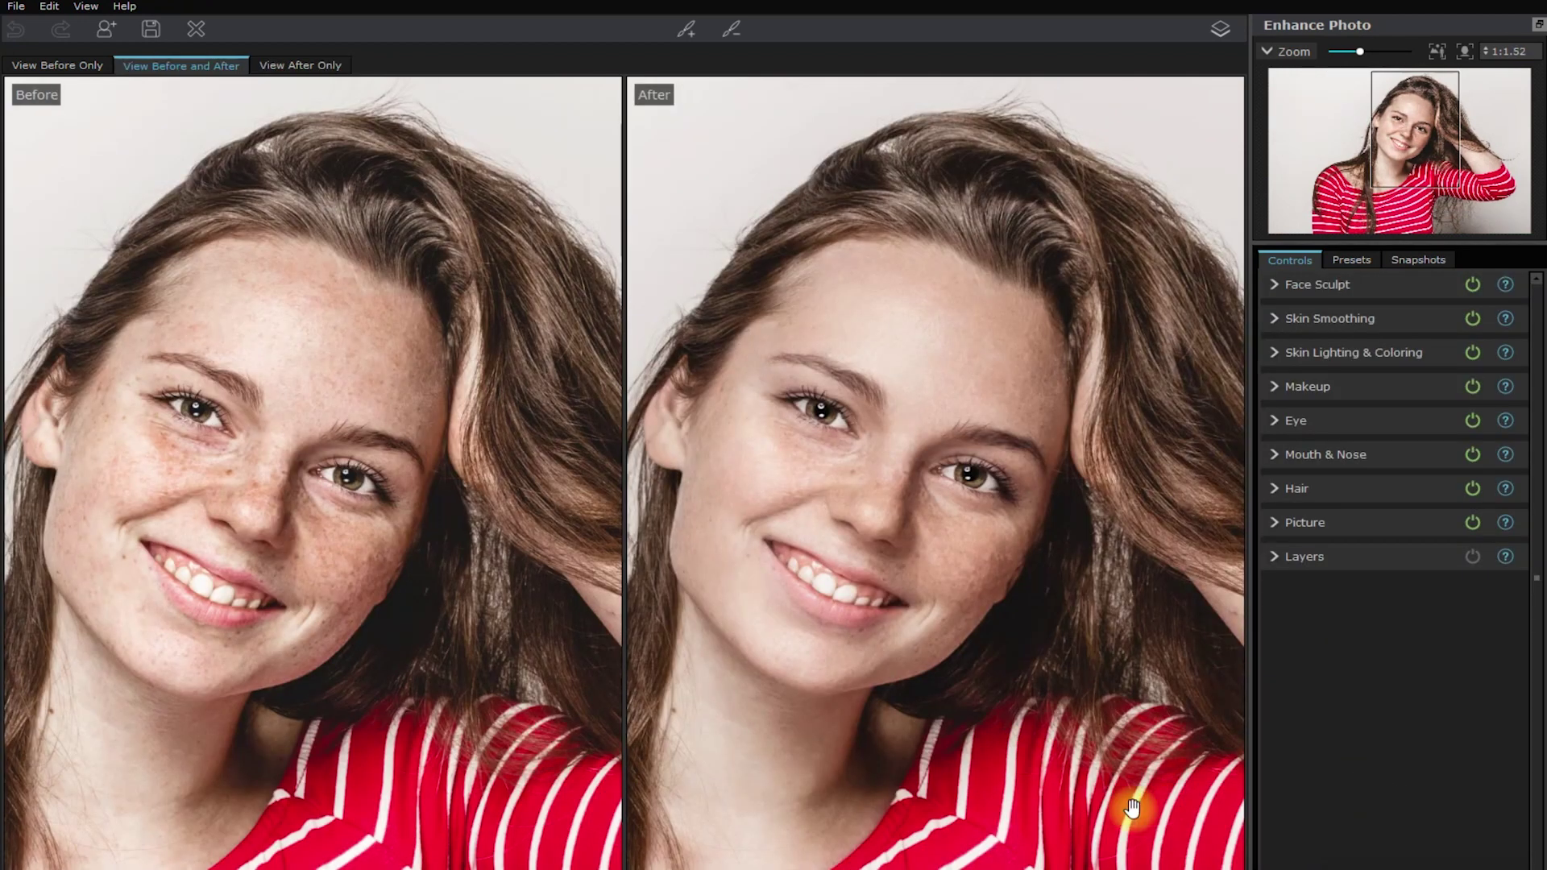
Pan the side-by-side before and after views to centre the face.
left_click_drag(1132, 808, 1165, 796)
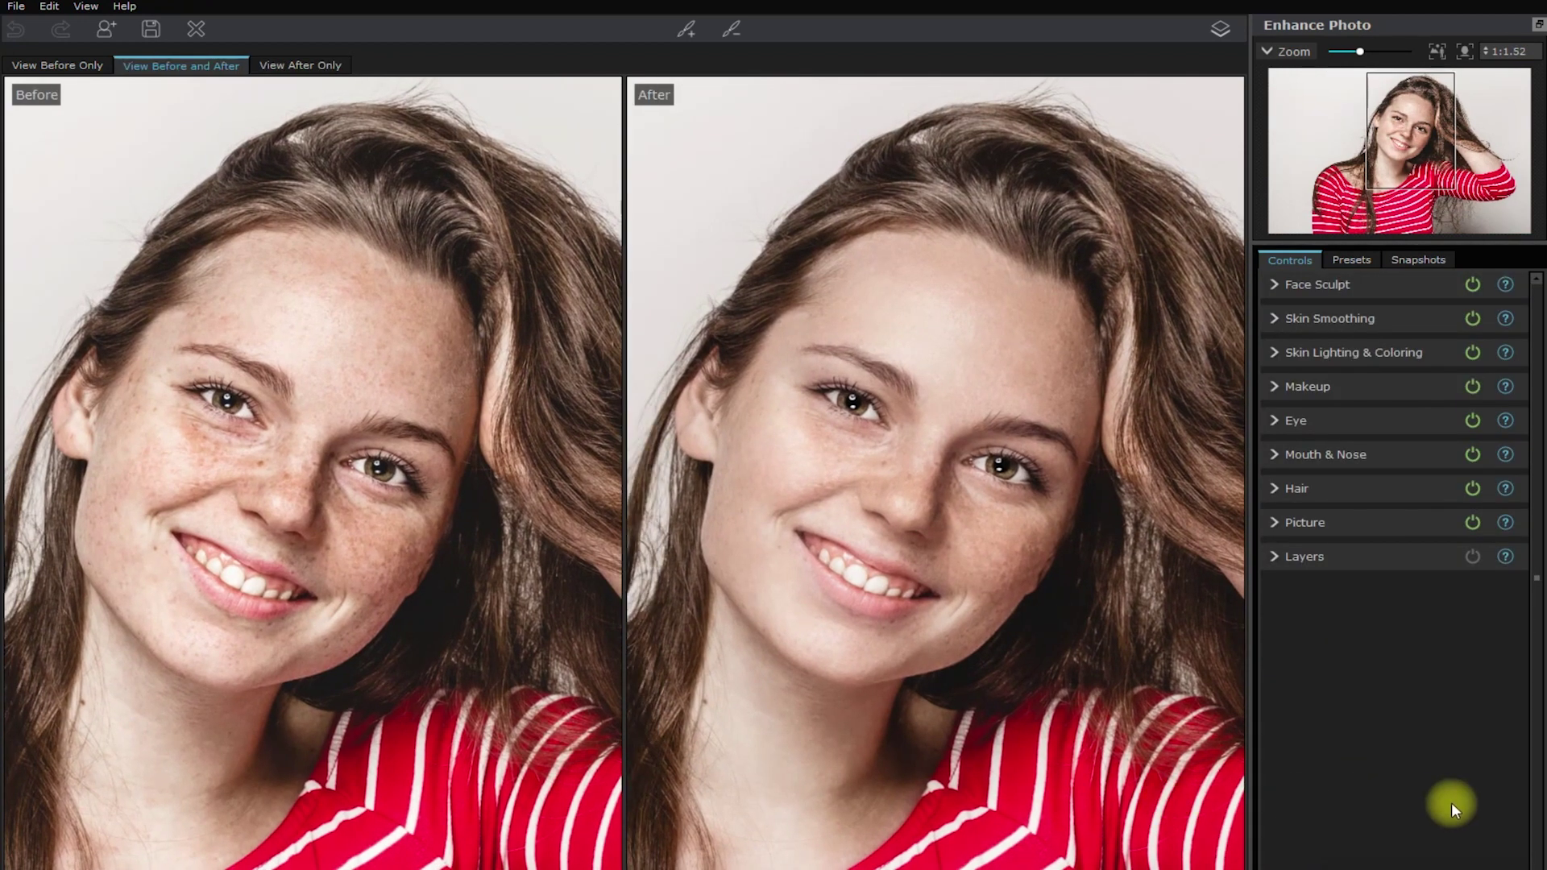
scroll(1175, 760, "down", 3)
left_click_drag(1037, 725, 1026, 582)
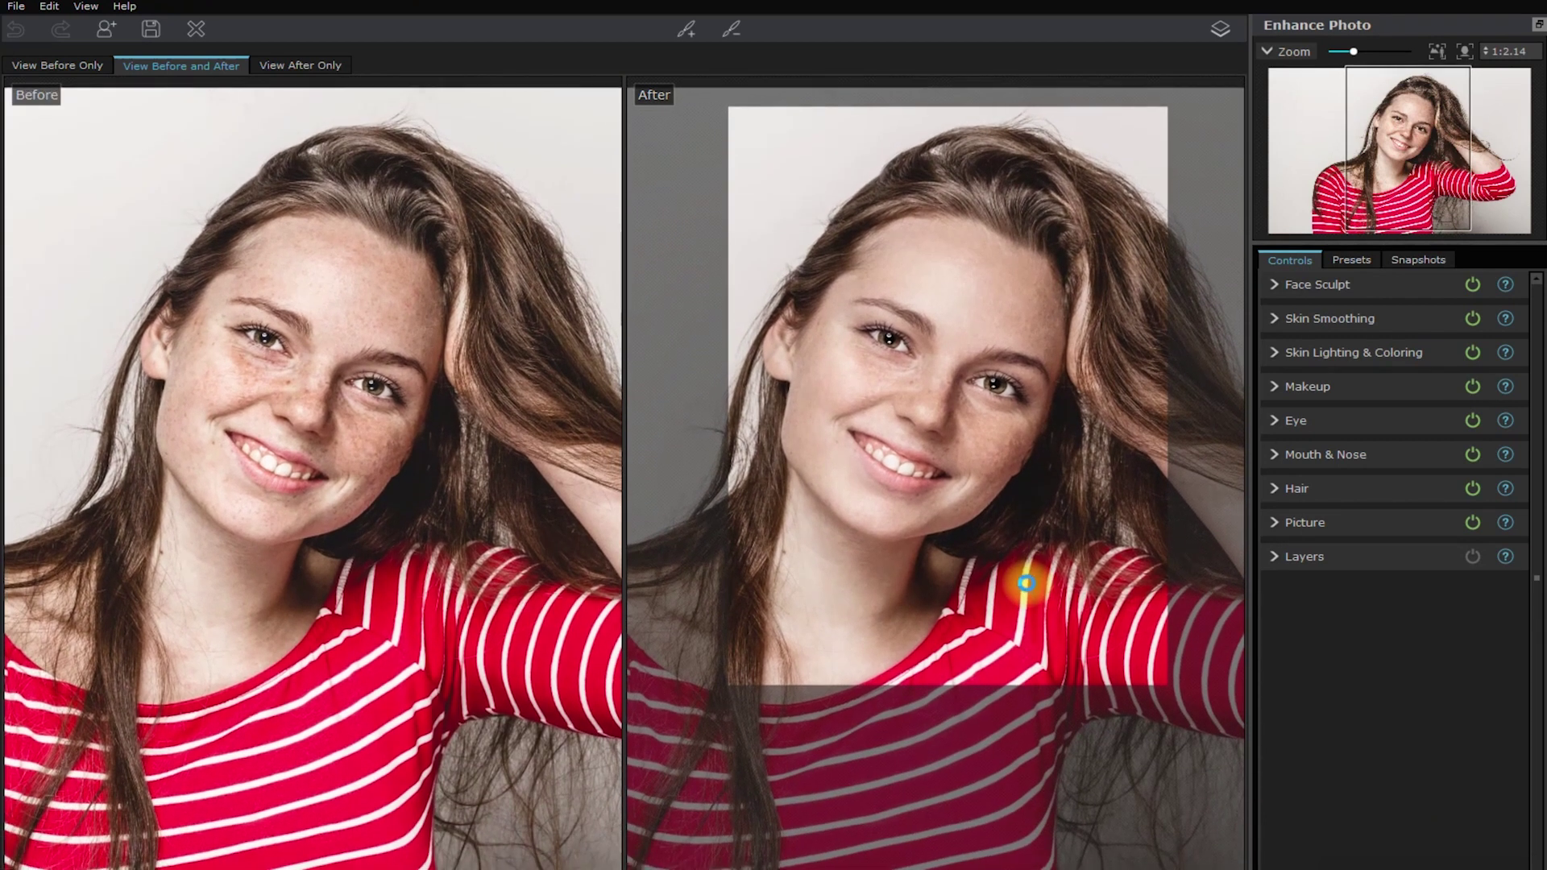
left_click_drag(1056, 642, 1046, 642)
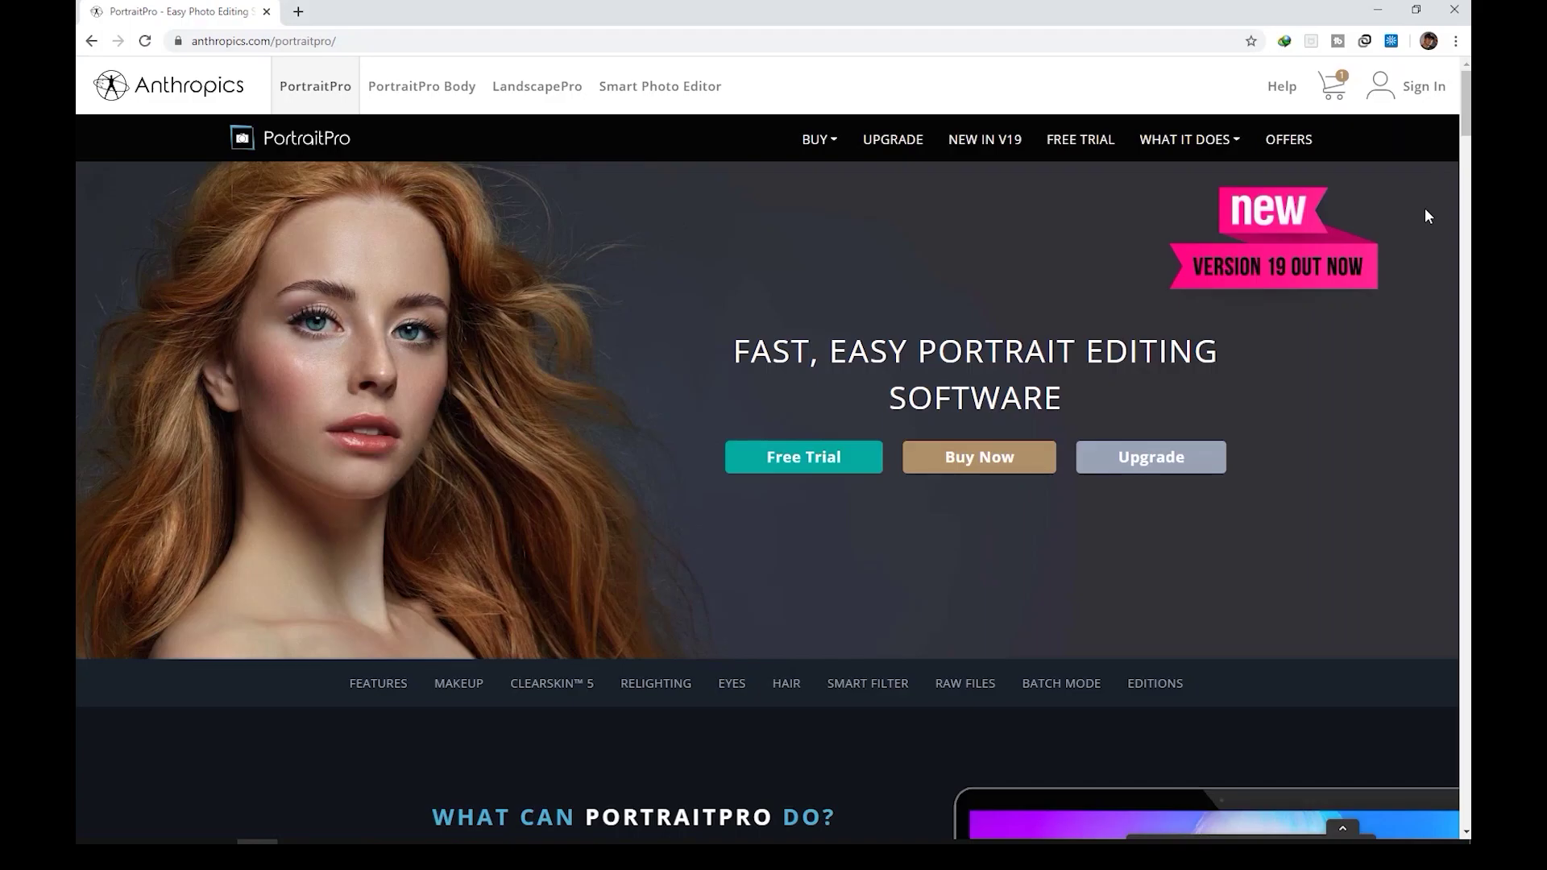
Scroll down the PortraitPro features page to the Skin Lighting and Coloring section.
scroll(1464, 184, "down", 20)
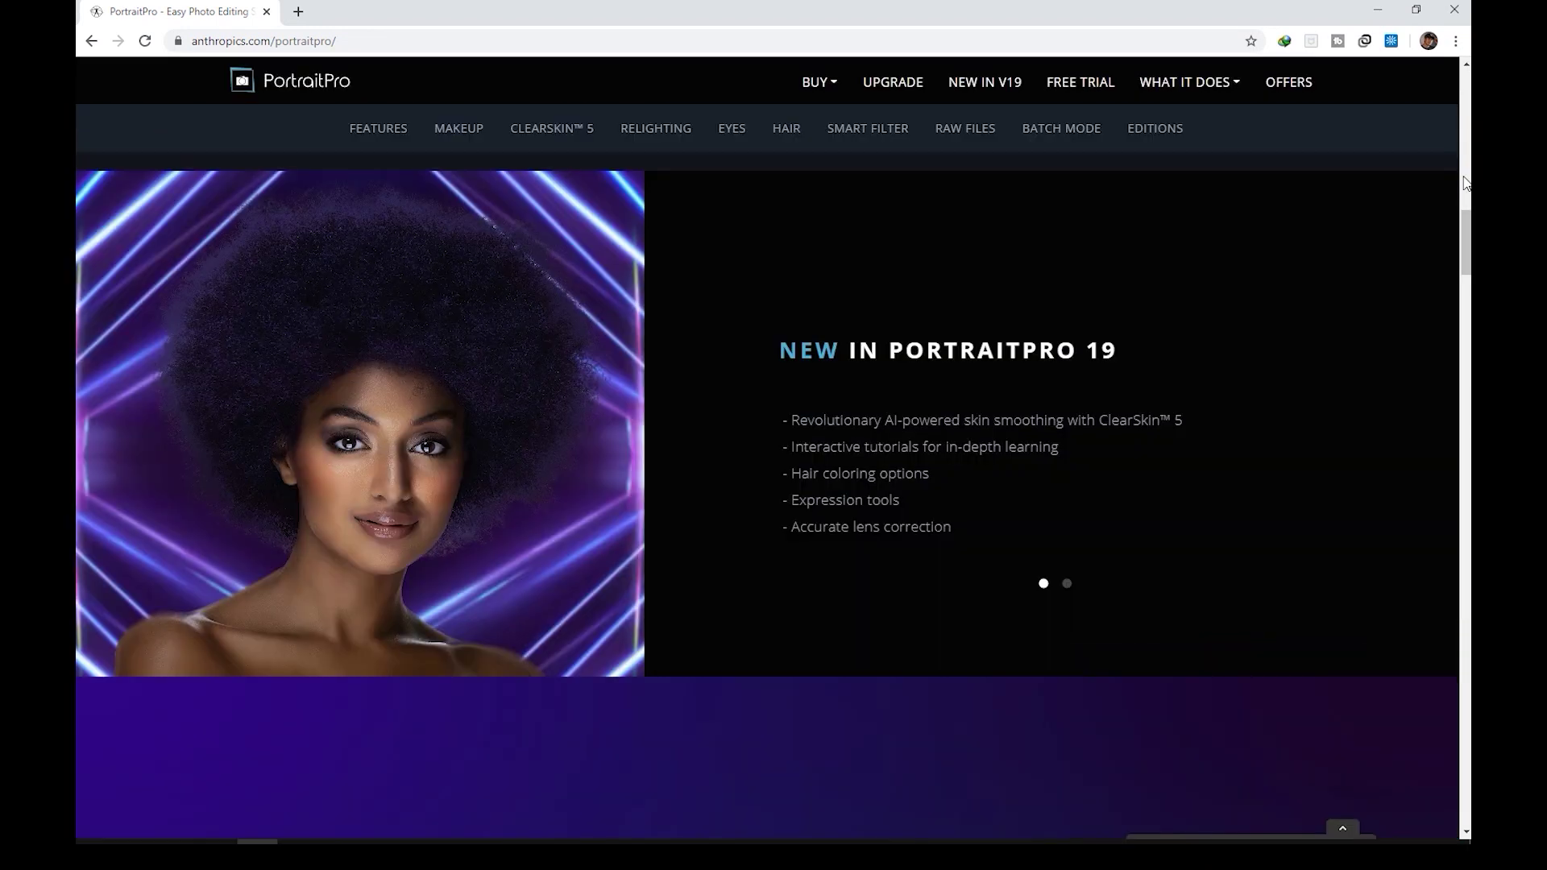
scroll(1464, 184, "down", 5)
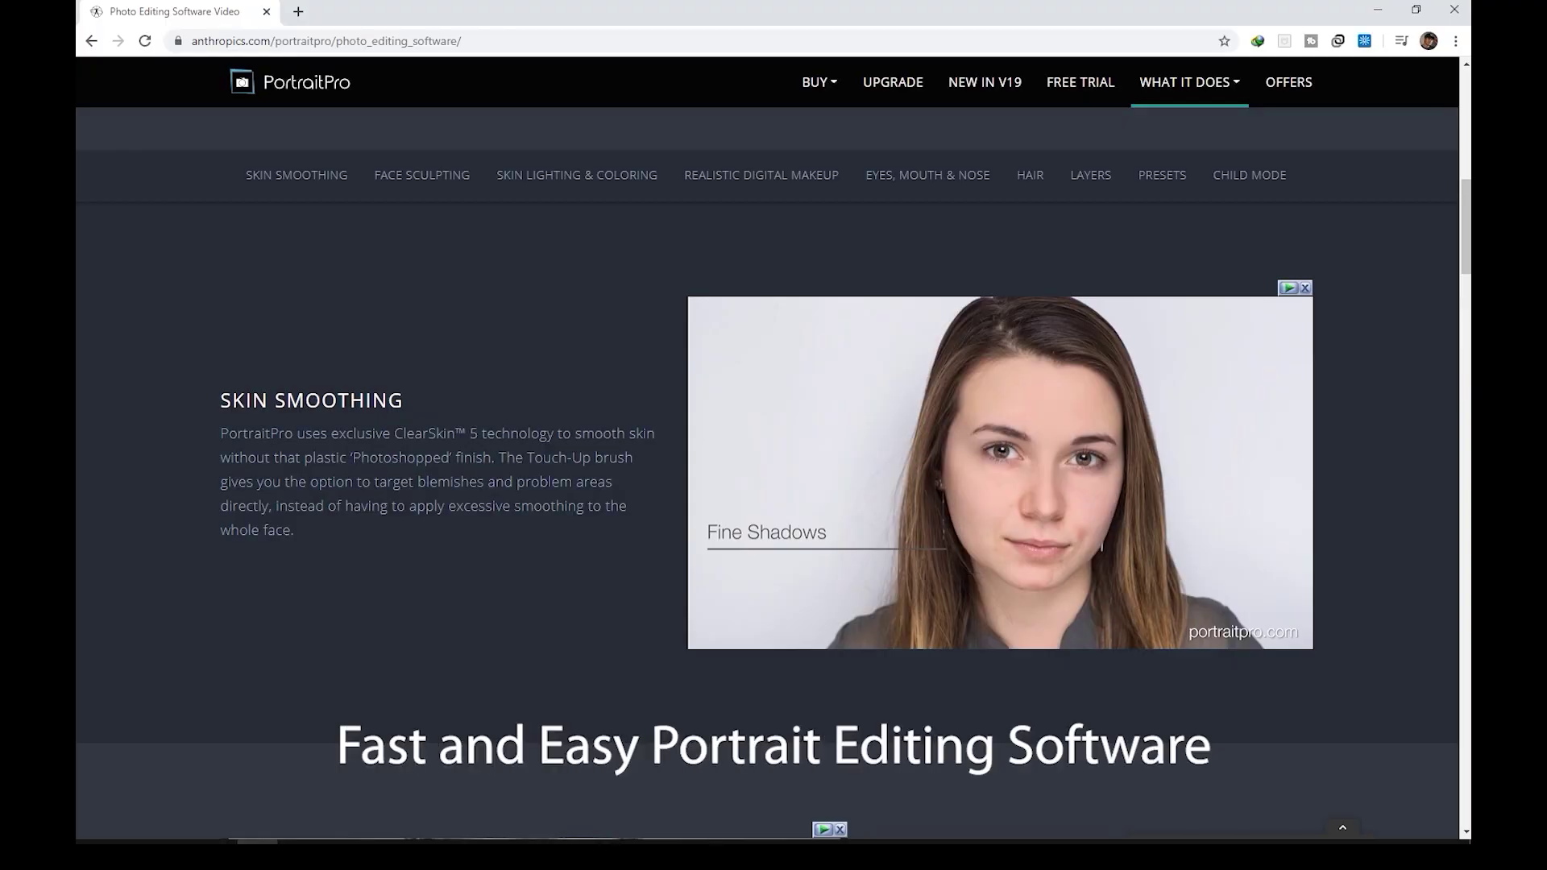
scroll(765, 431, "down", 5)
scroll(766, 432, "down", 5)
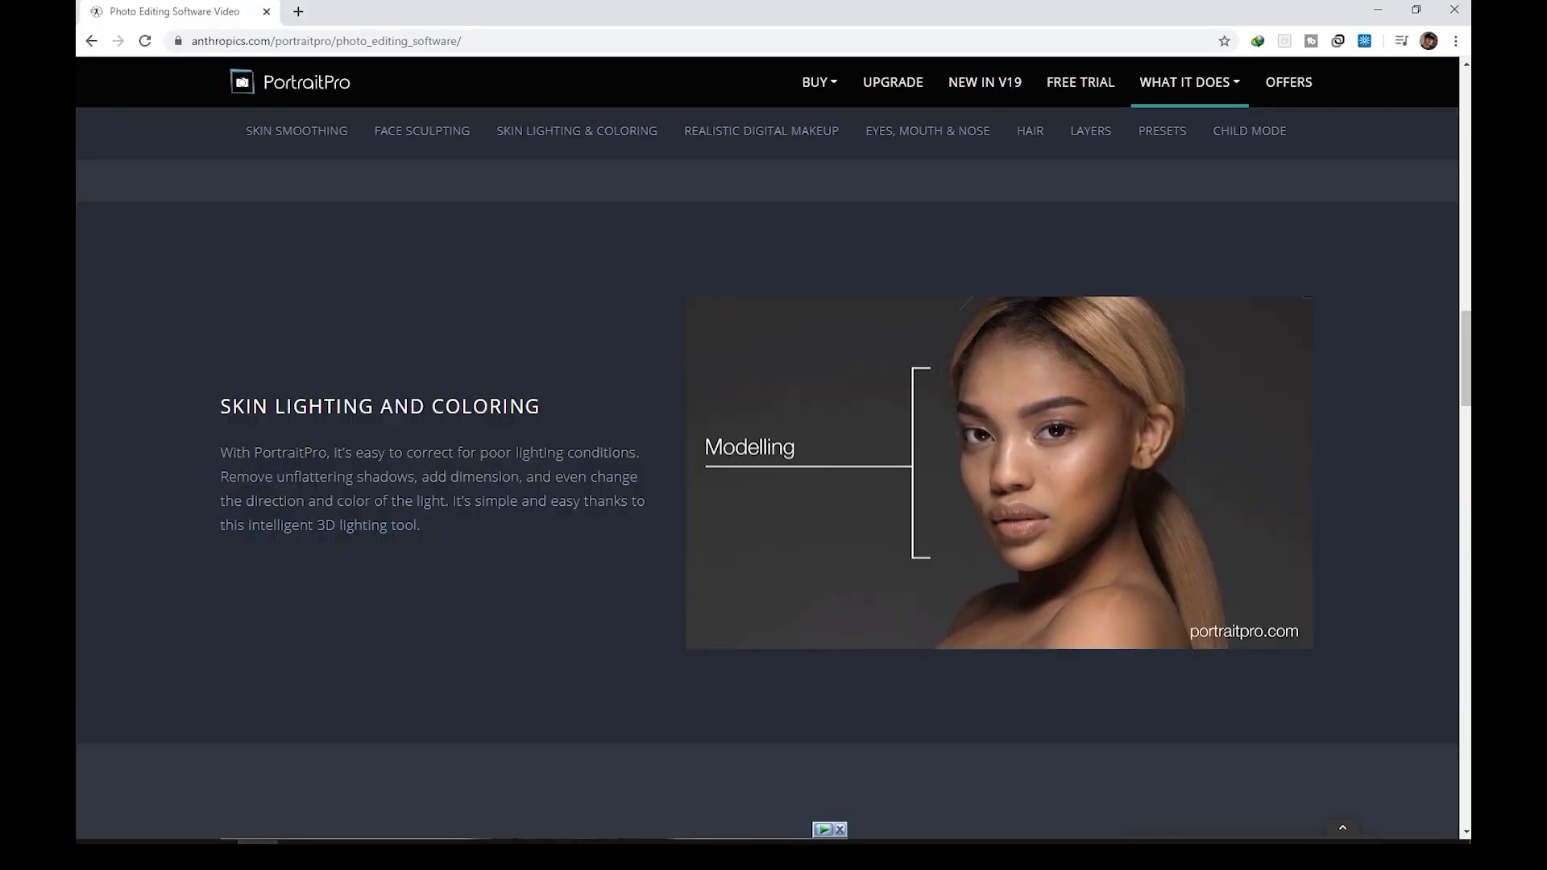